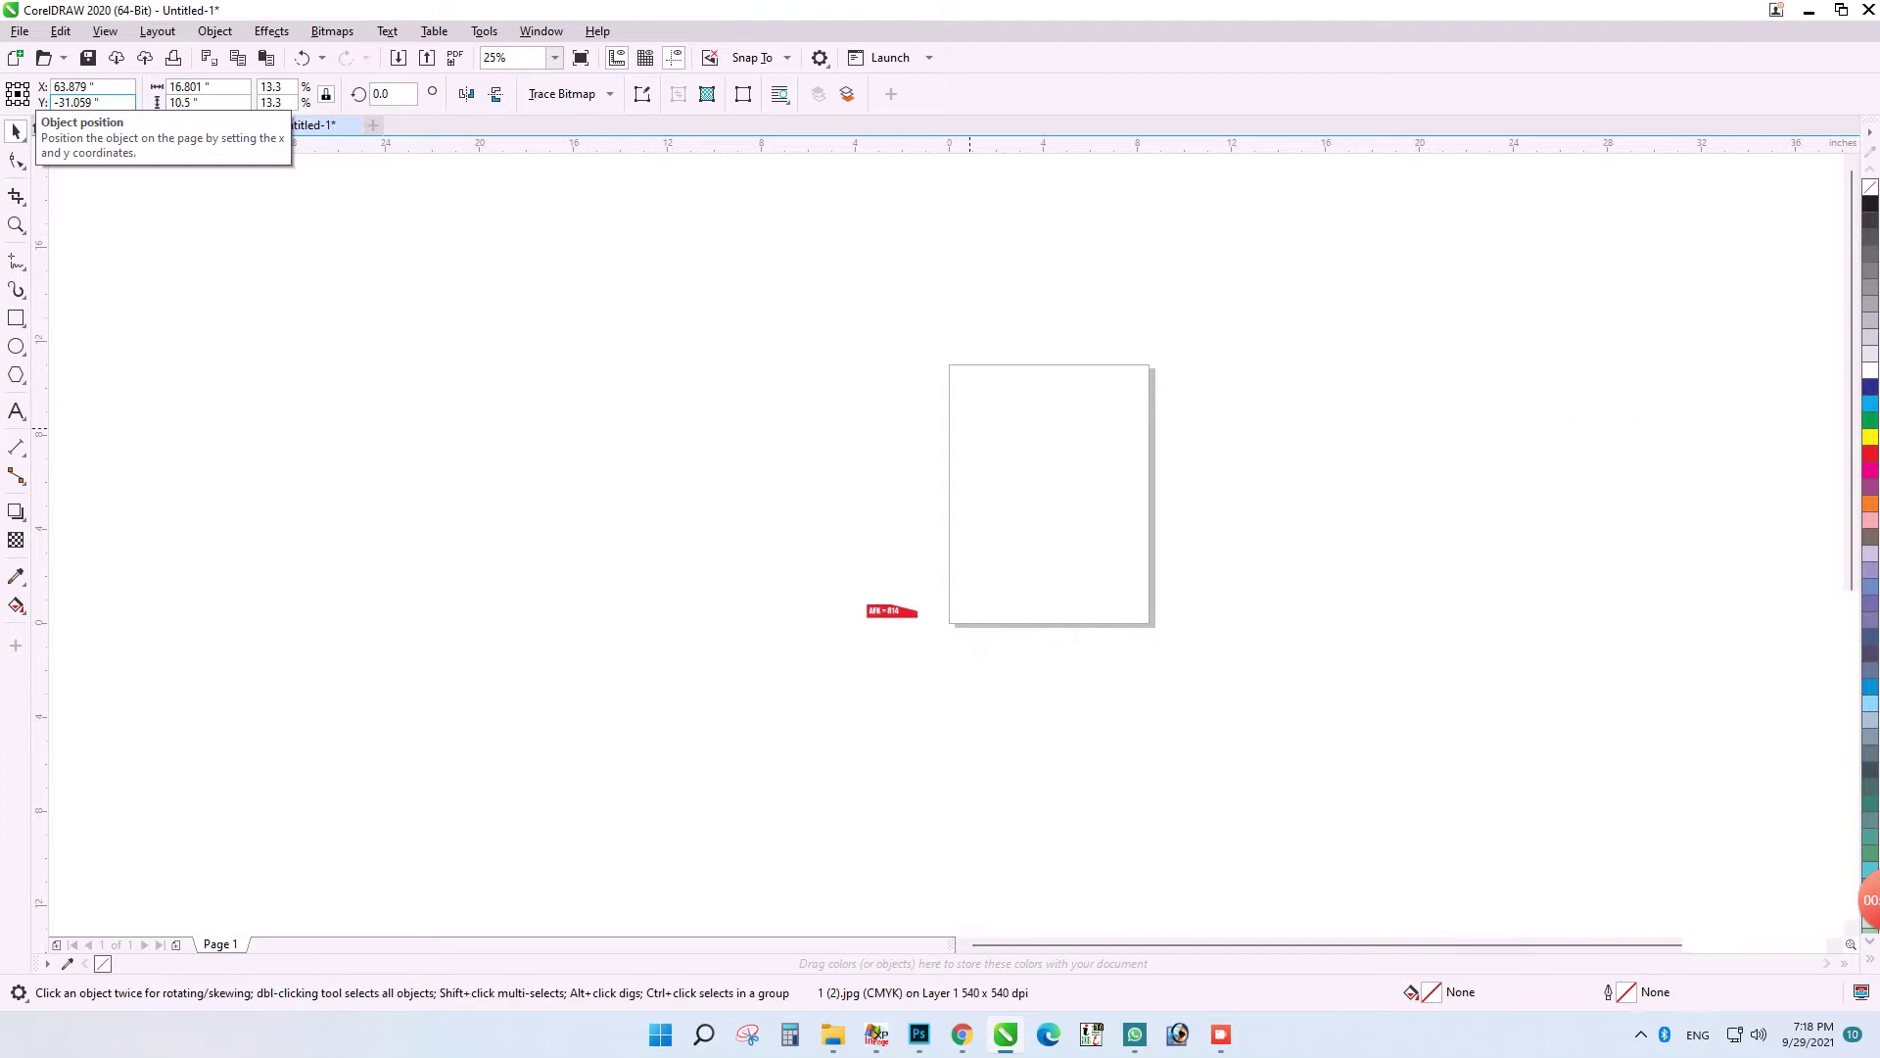
- Center the imported 1 (2).jpg image on the page with the AFK = 814 label in front of it
key("p")
key("F4")
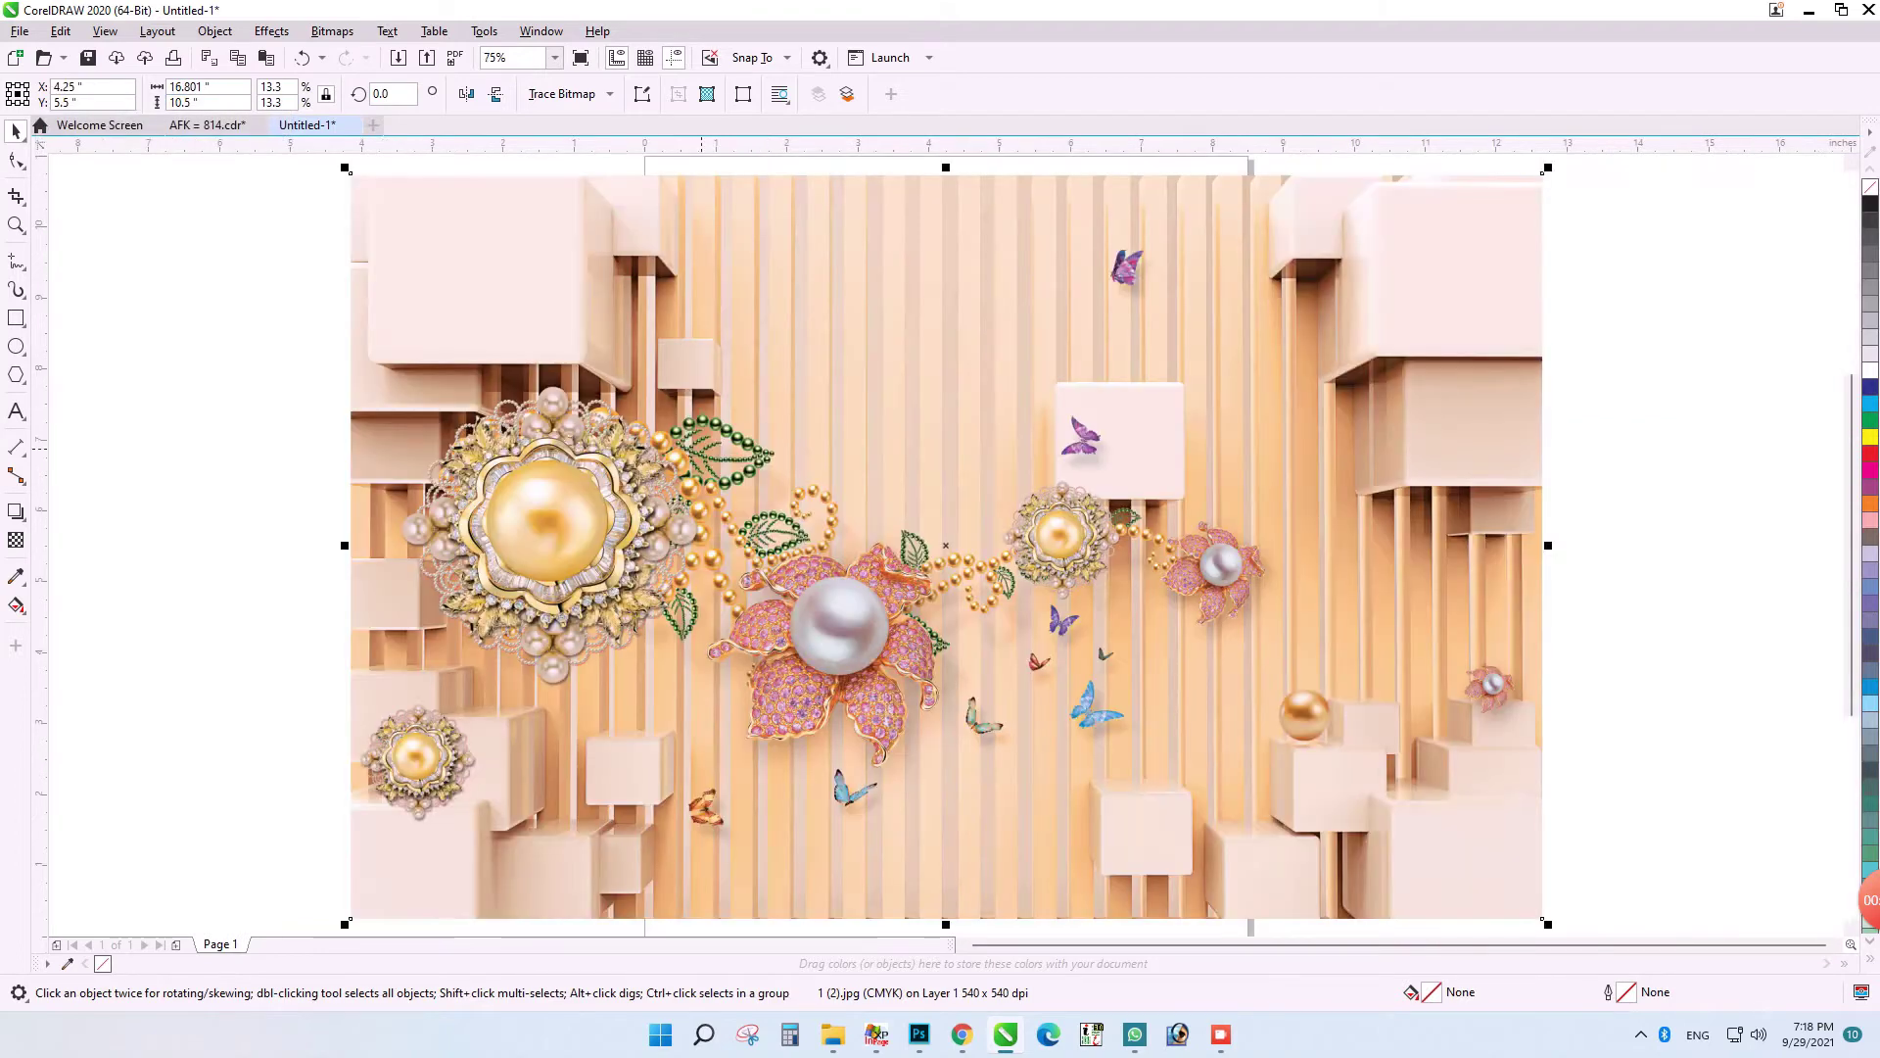
key("ctrl+v")
scroll(945, 543, "down", 1)
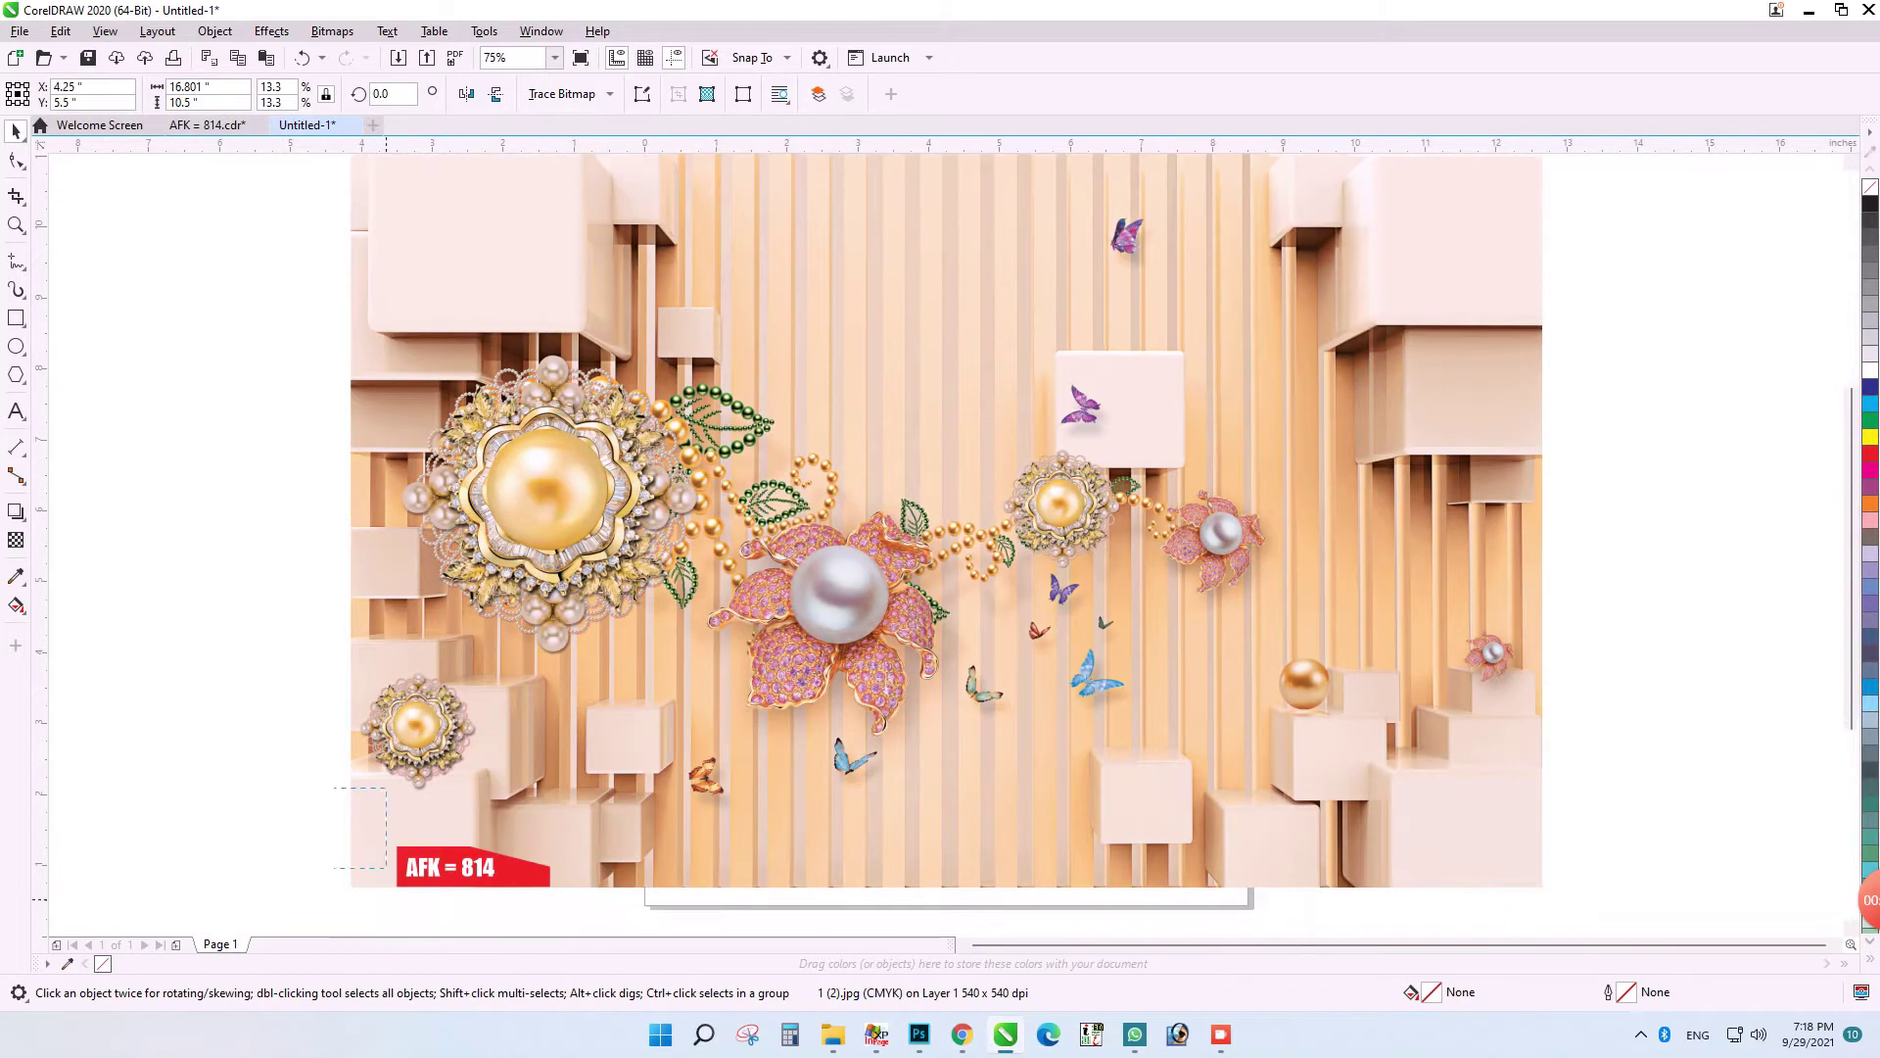
- Align the red AFK = 814 label flush with the image's bottom-left corner
key("ctrl+g")
left_click(728, 840, "shift")
key("b")
key("l")
scroll(945, 537, "up", 1)
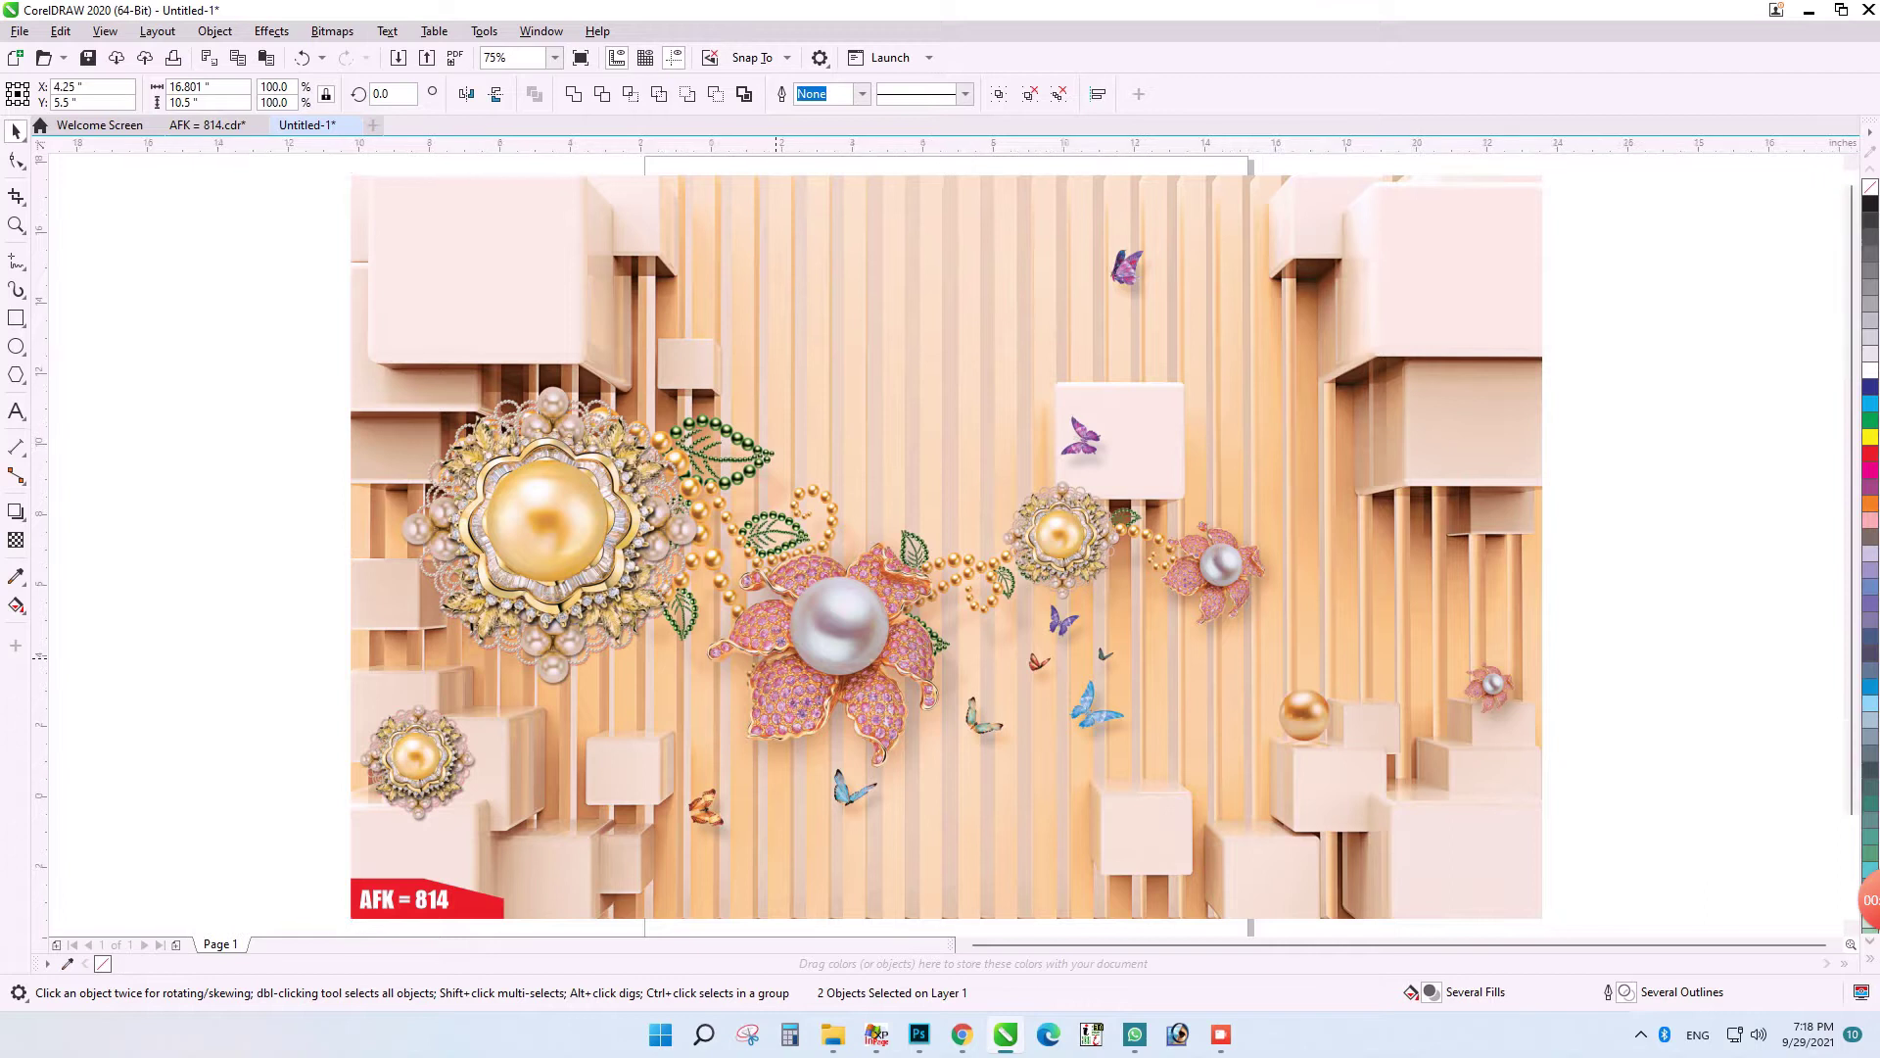
- Group the image and the AFK label together
scroll(777, 659, "down", 1)
left_click_drag(436, 364, 1236, 867)
key("shift+F2")
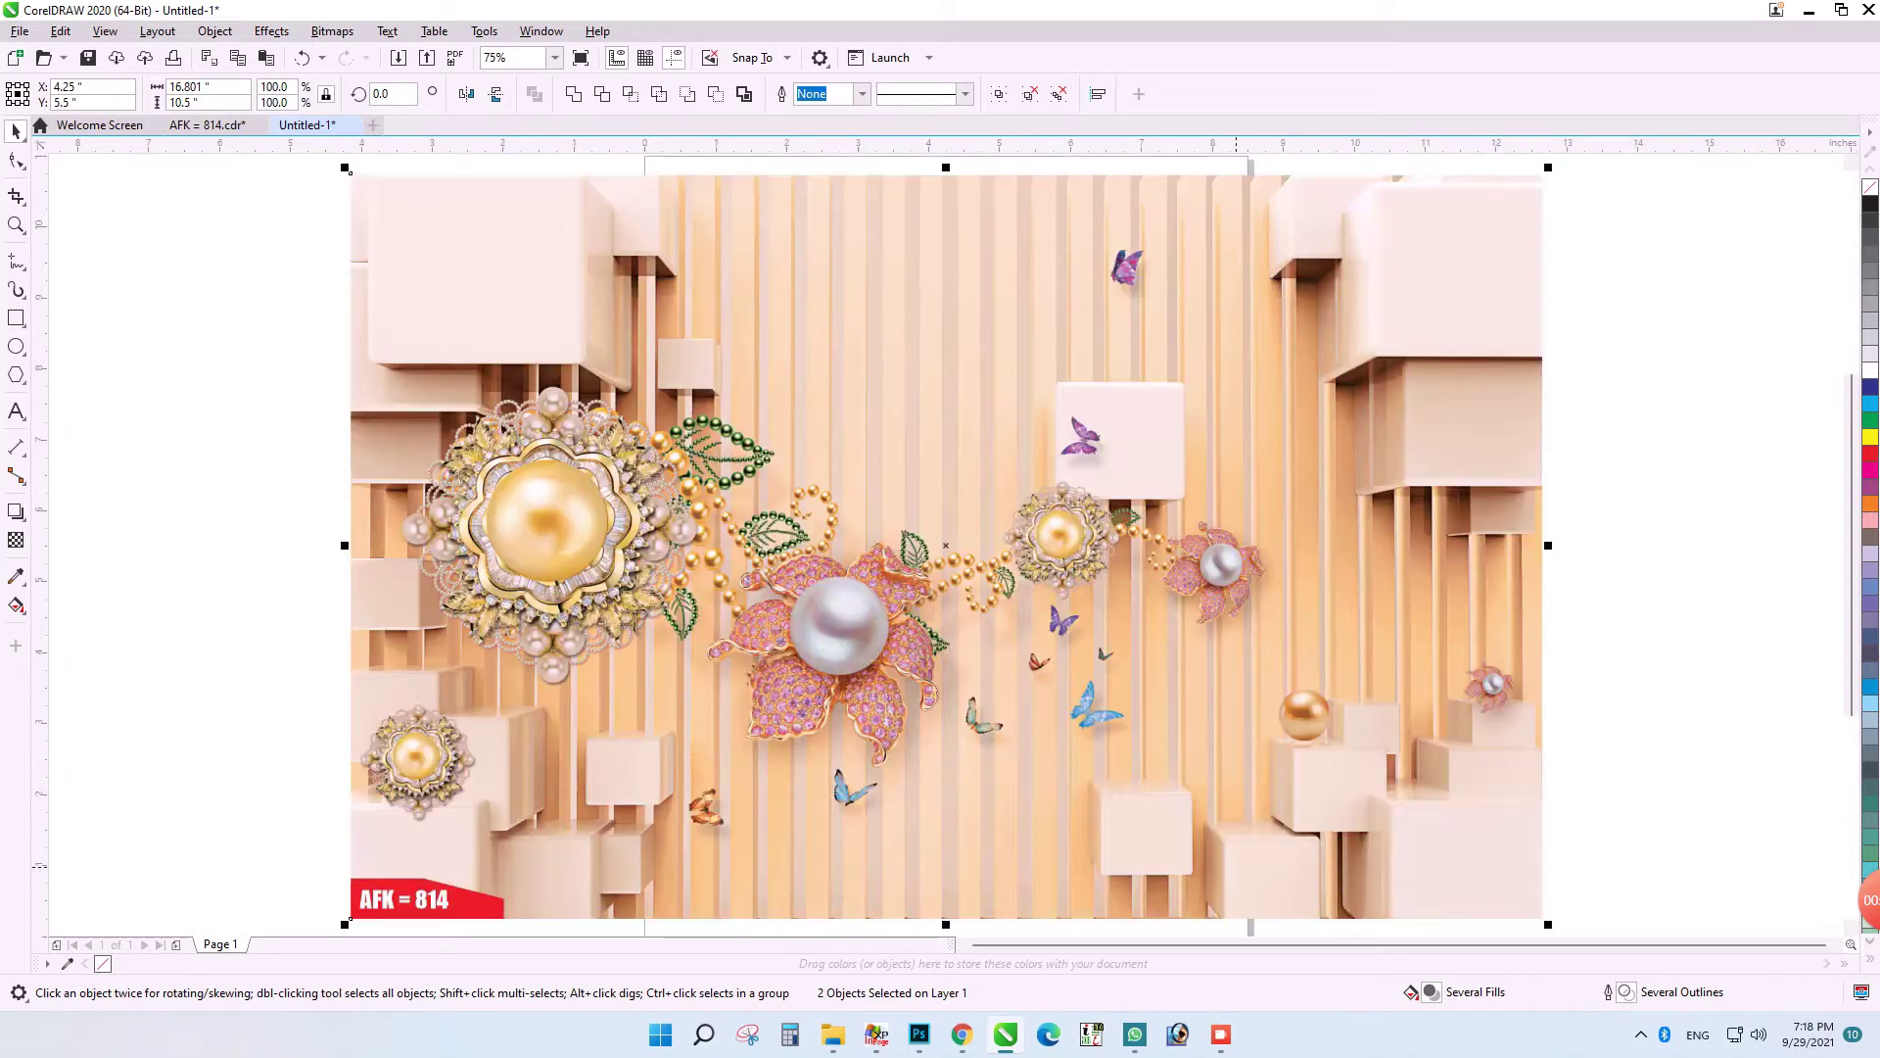
key("ctrl+g")
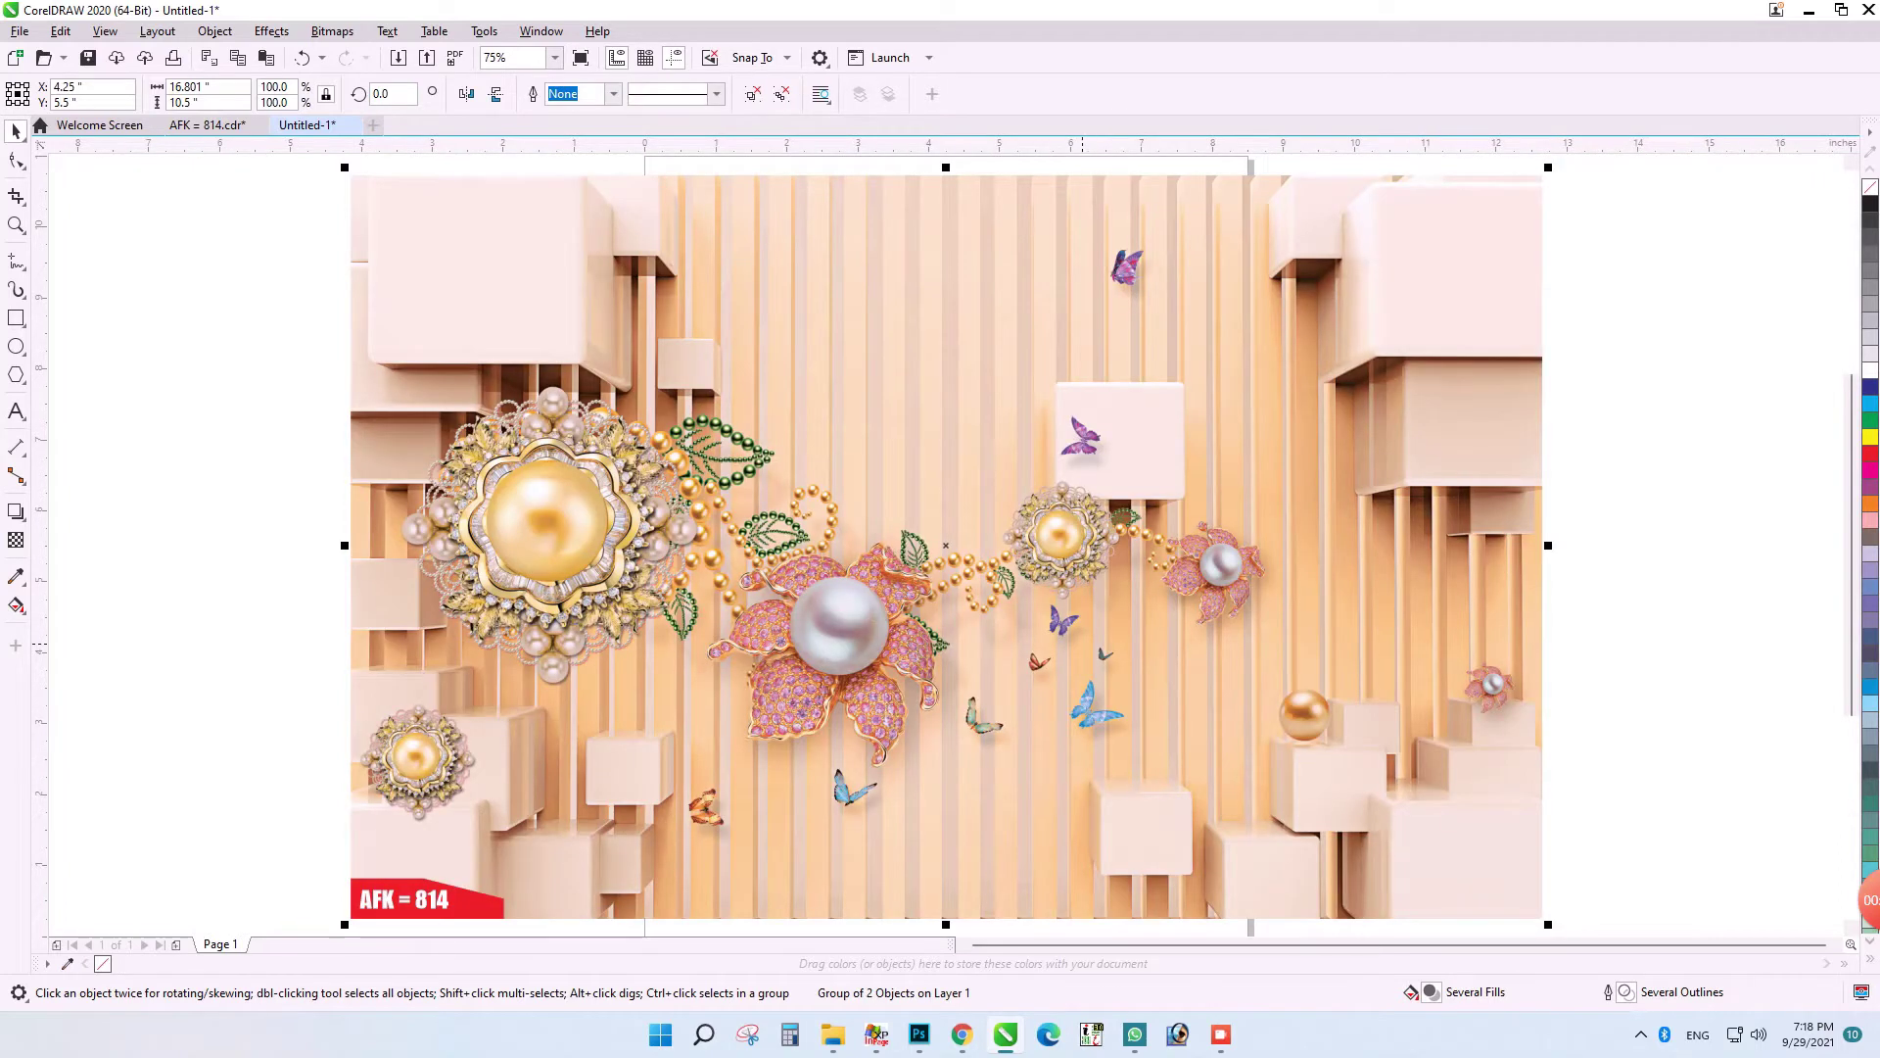
- Start exporting the selected group as a JPG and browse to the 801-900 folder inside afk on the JEPG (G:) drive
key("ctrl+e")
left_click(93, 721)
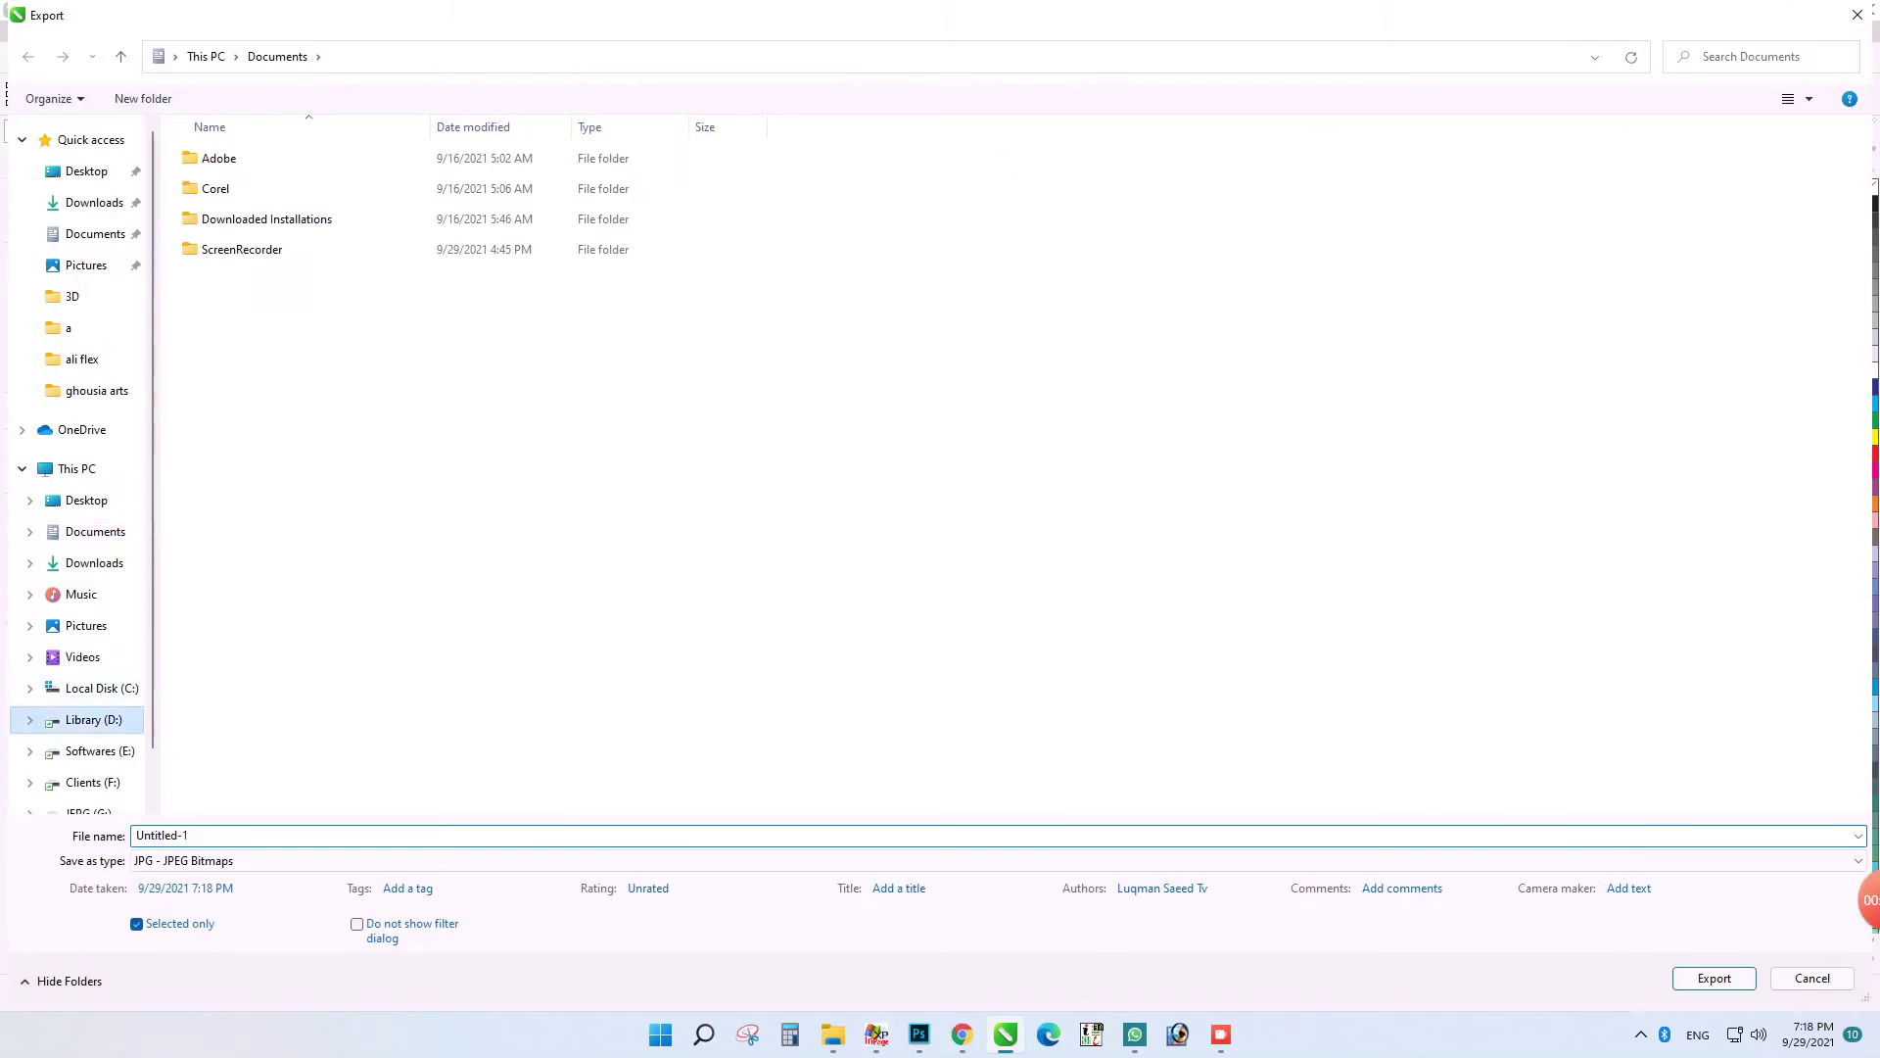
scroll(82, 450, "down", 2)
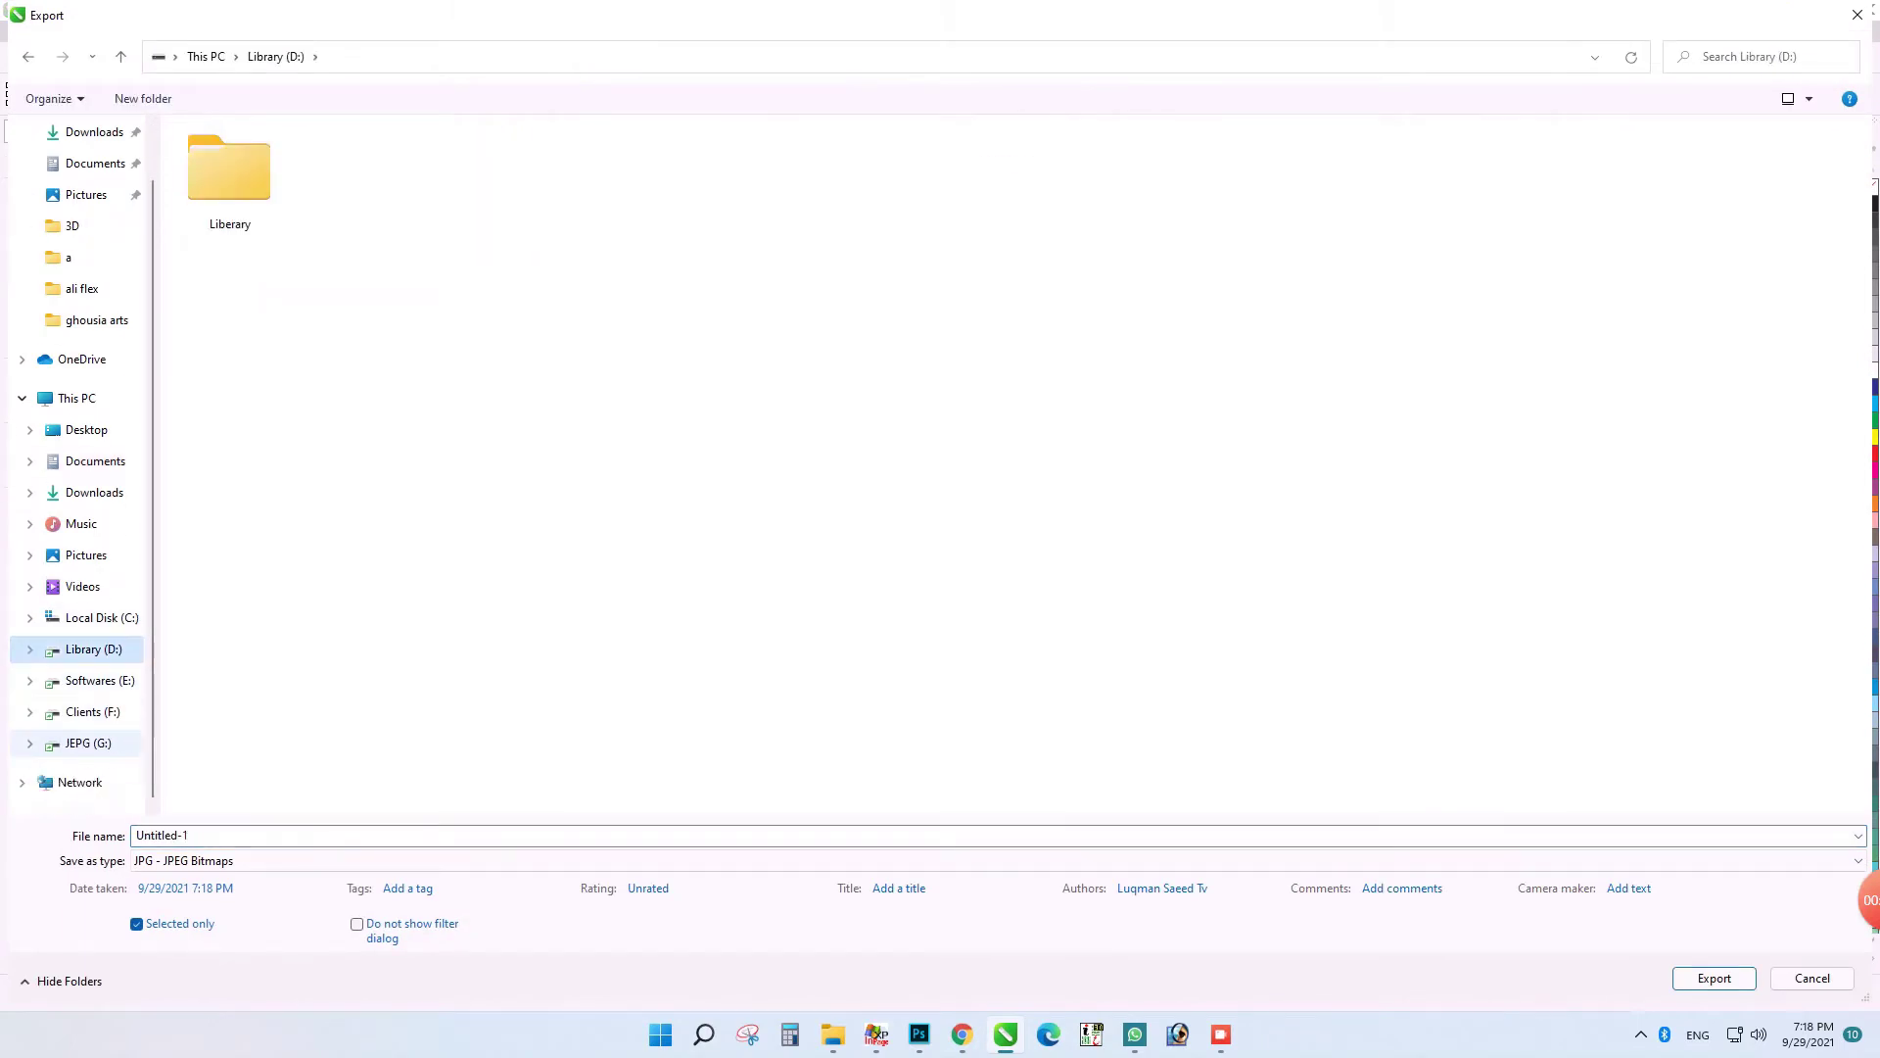
left_click(88, 743)
double_click(231, 167)
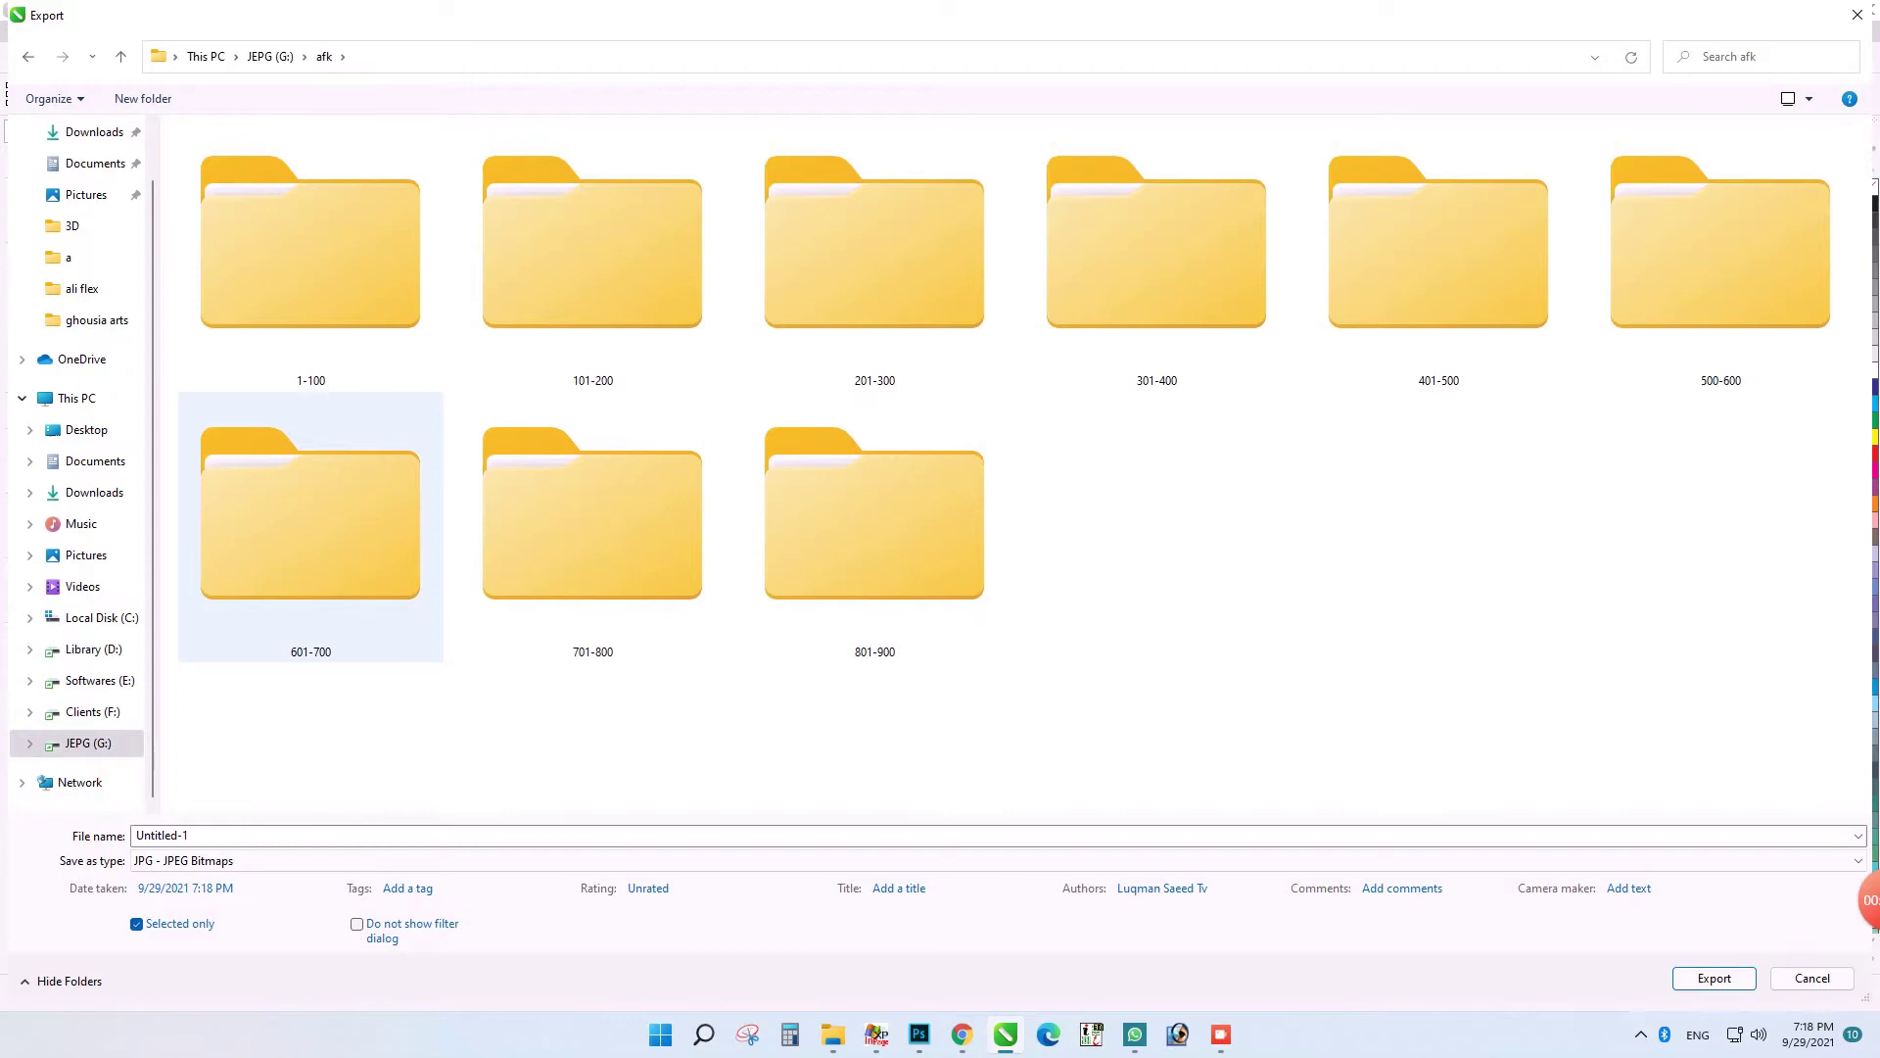
double_click(832, 490)
scroll(607, 568, "down", 3)
- Name the JPG export AFK = 815, basing it on the existing AFK = 814 file name, and proceed to the JPEG settings
left_click(587, 686)
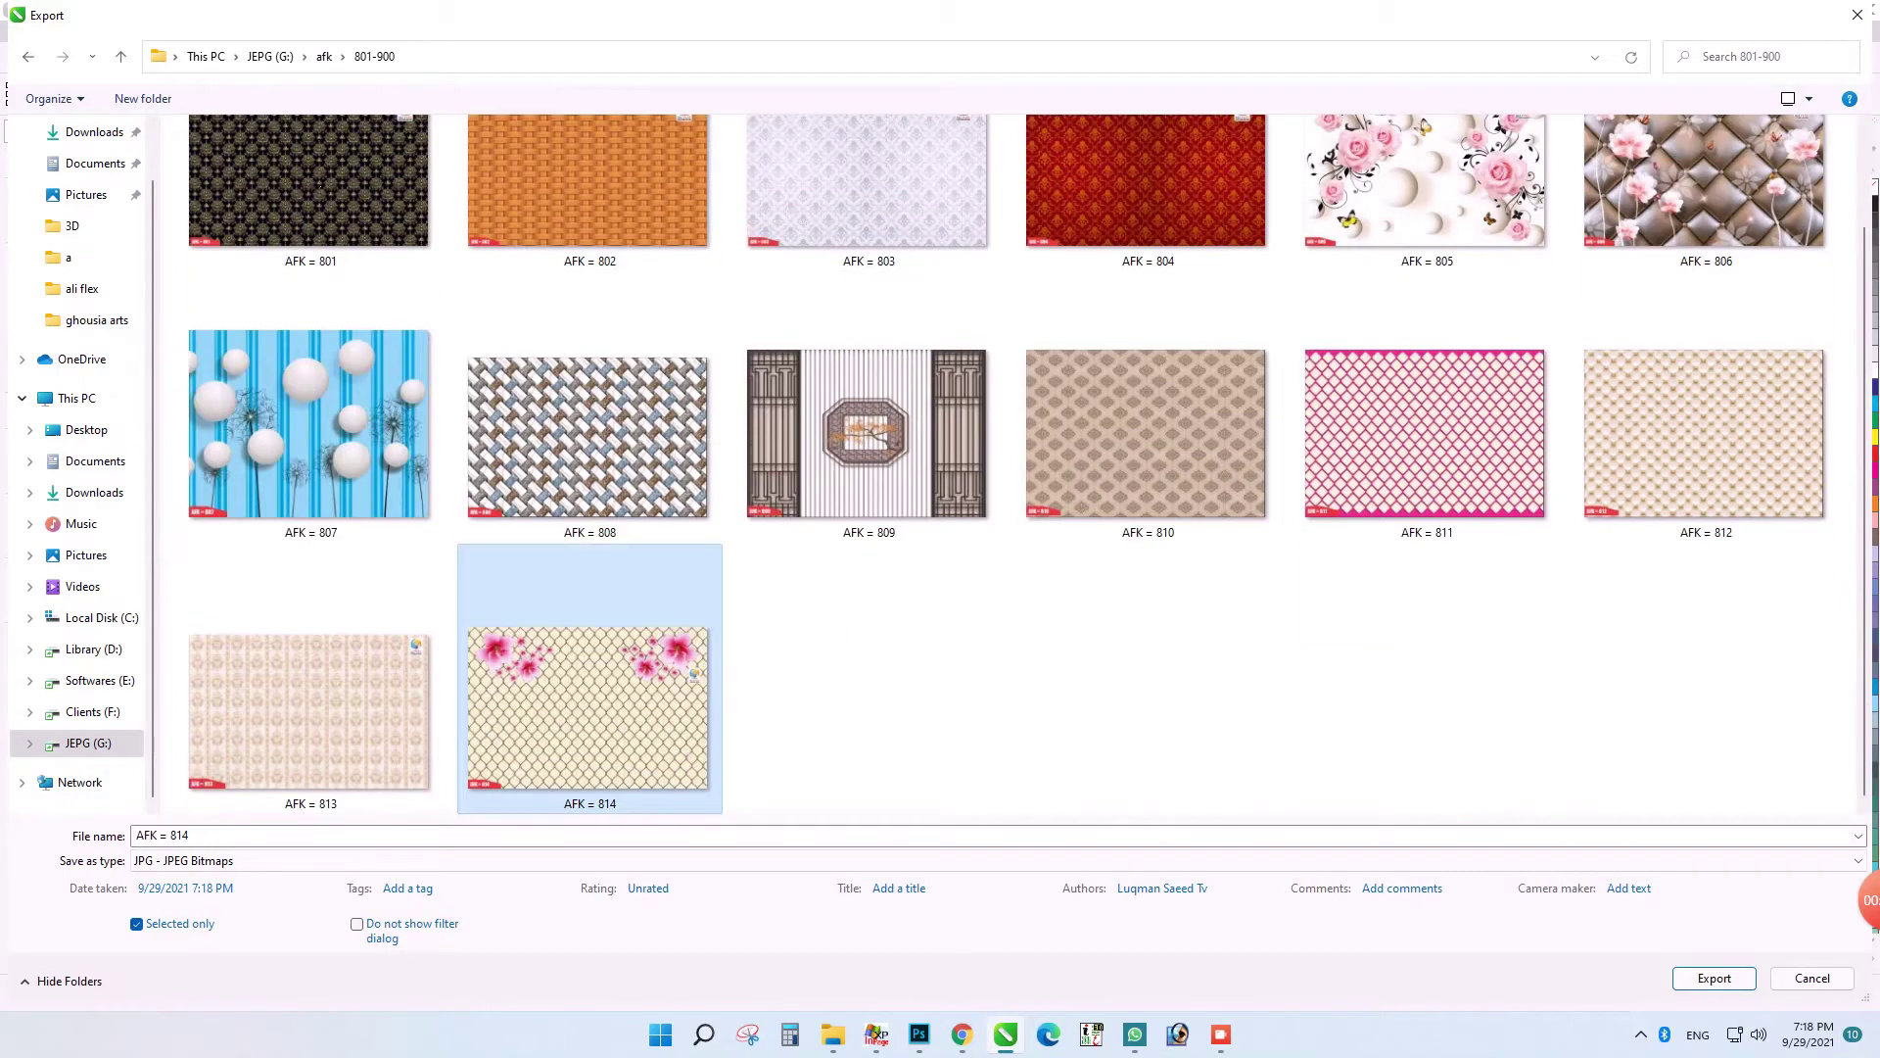
key("shift+Tab")
double_click(179, 835)
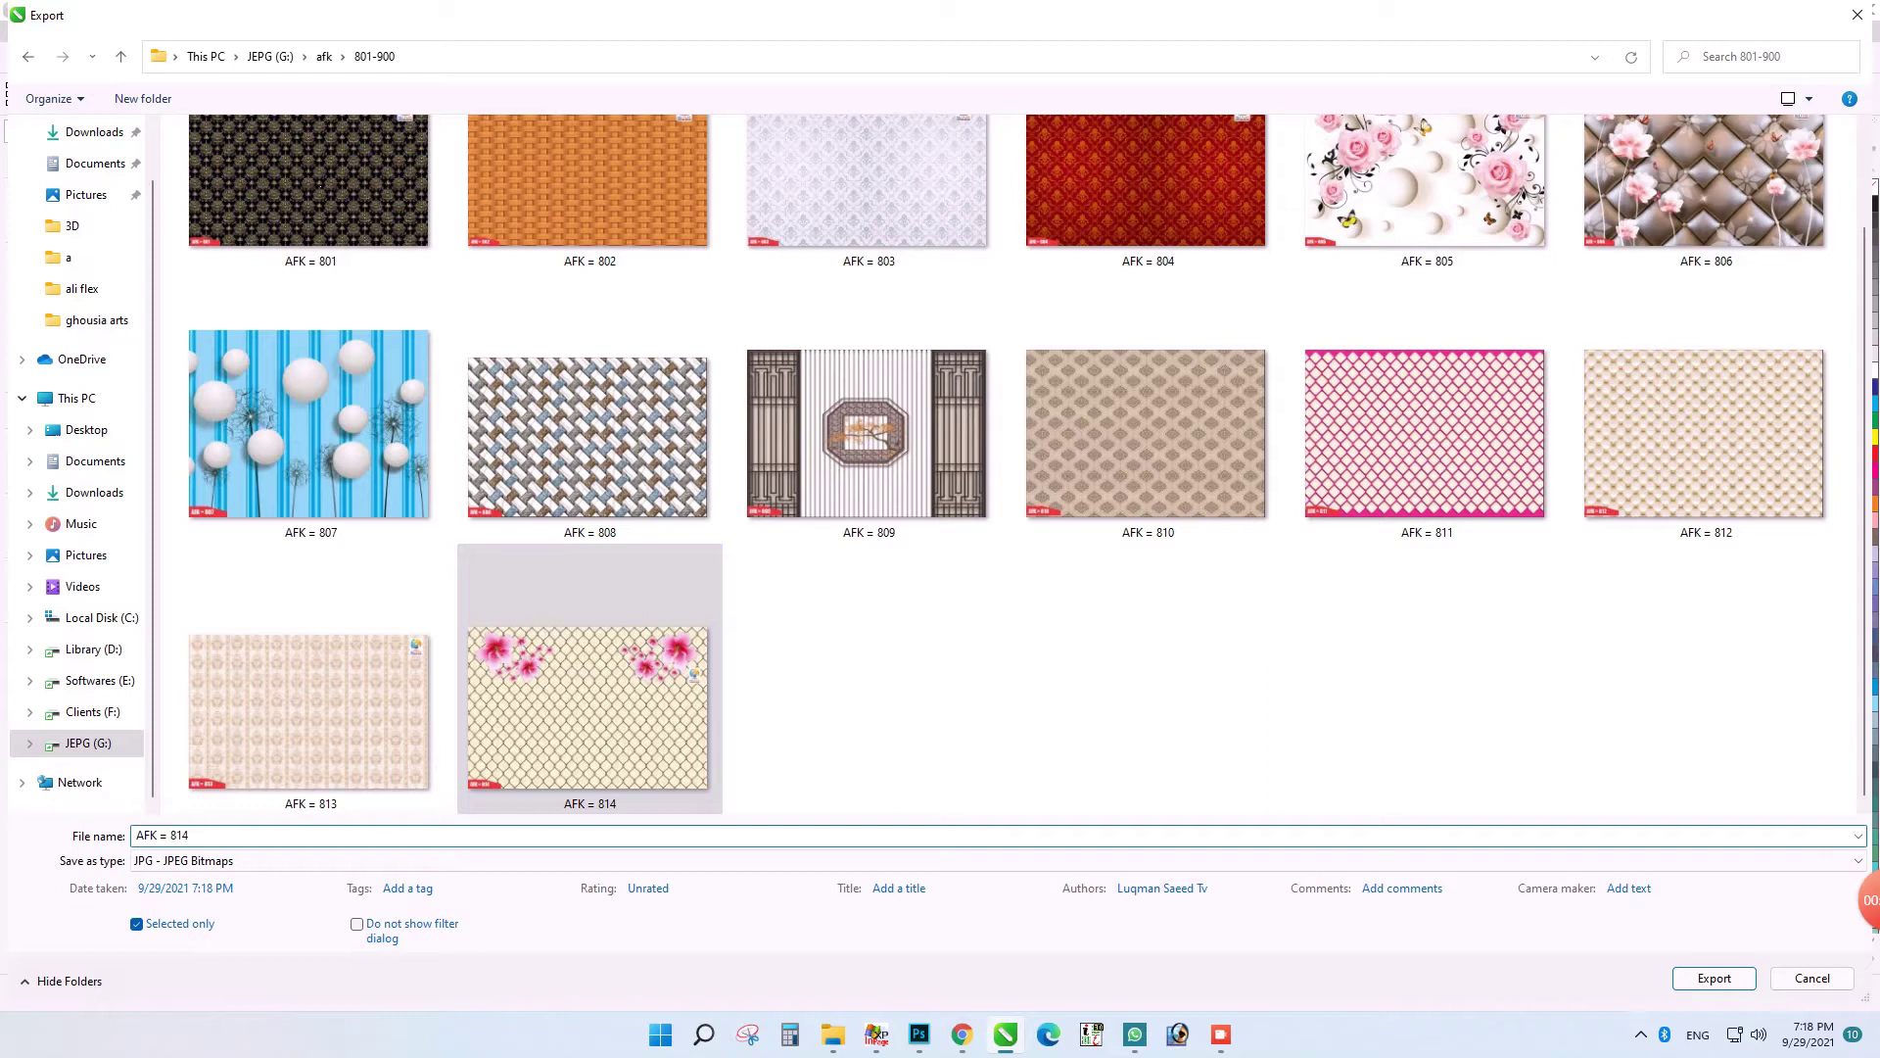
key("Tab")
left_click(190, 835)
key("BackSpace")
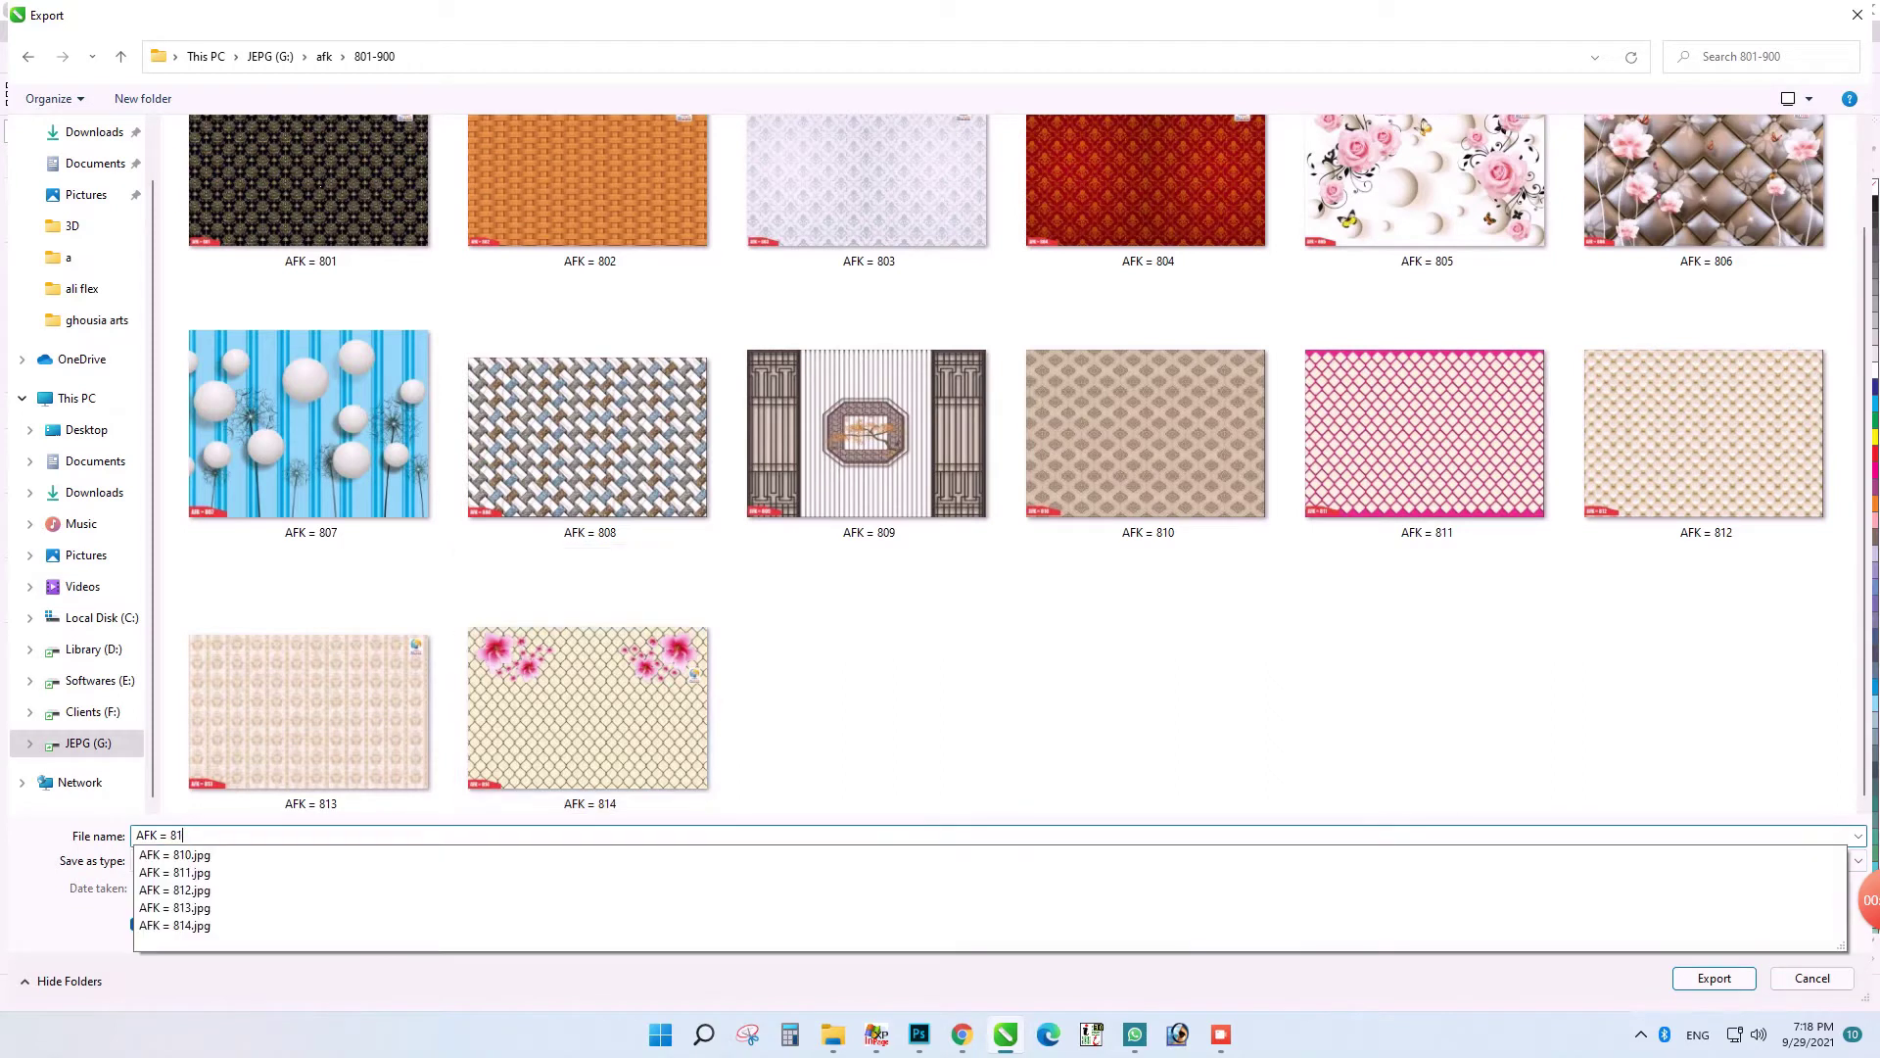
type("5")
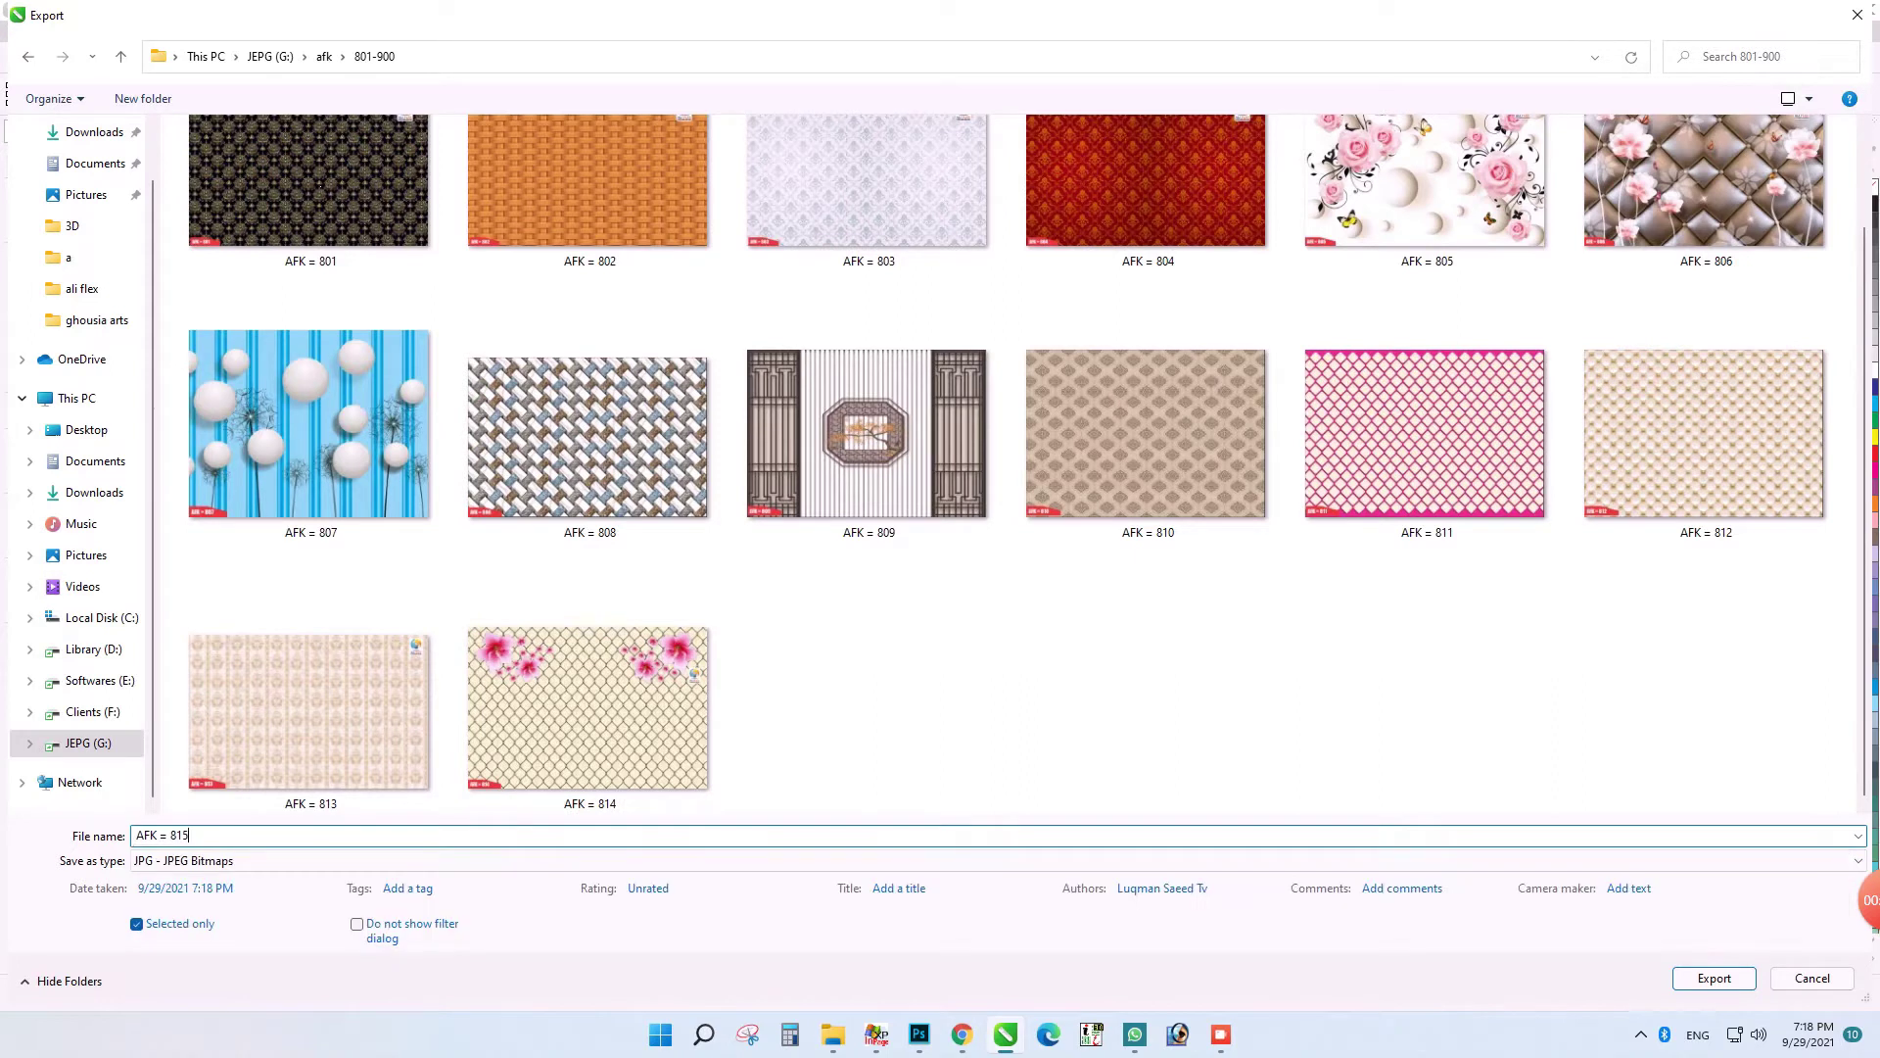
key("Return")
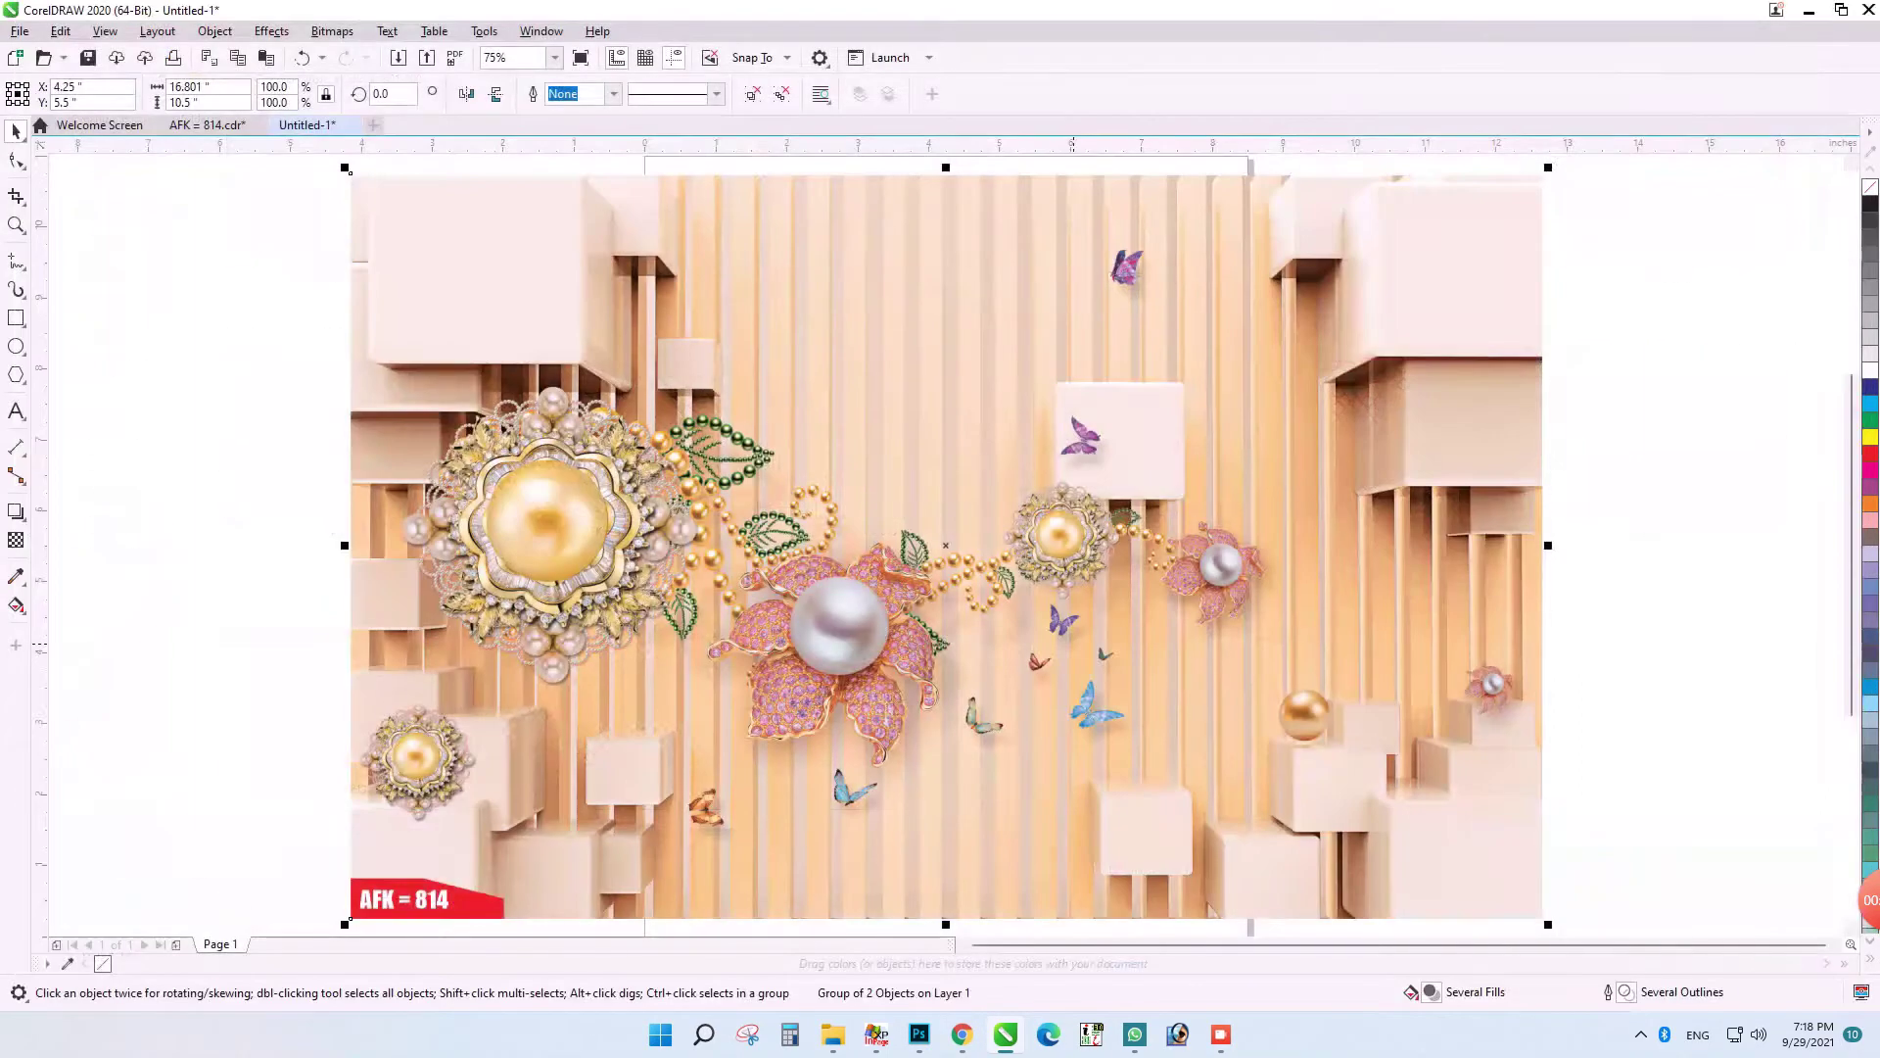
- Export the JPEG in RGB Color (24-bit) mode at a resolution of 80
left_click(1287, 381)
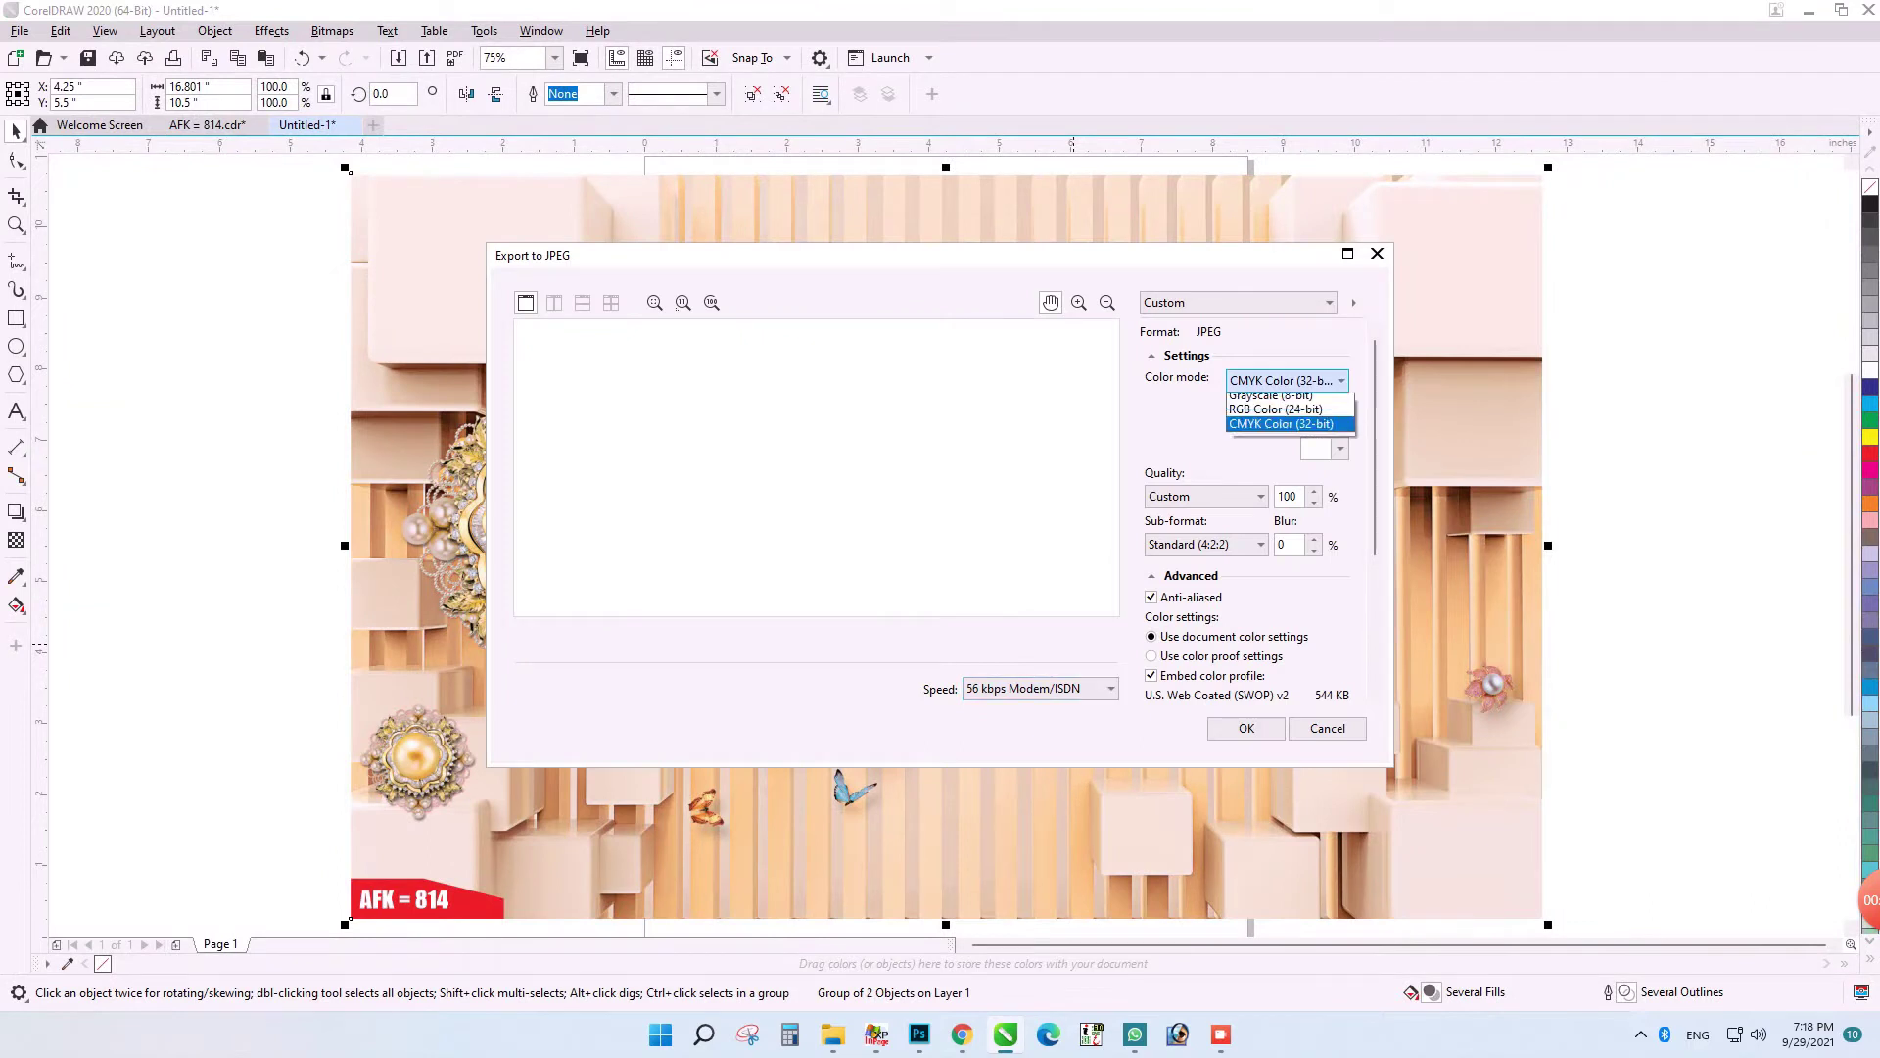
left_click(1277, 416)
scroll(1243, 509, "down", 3)
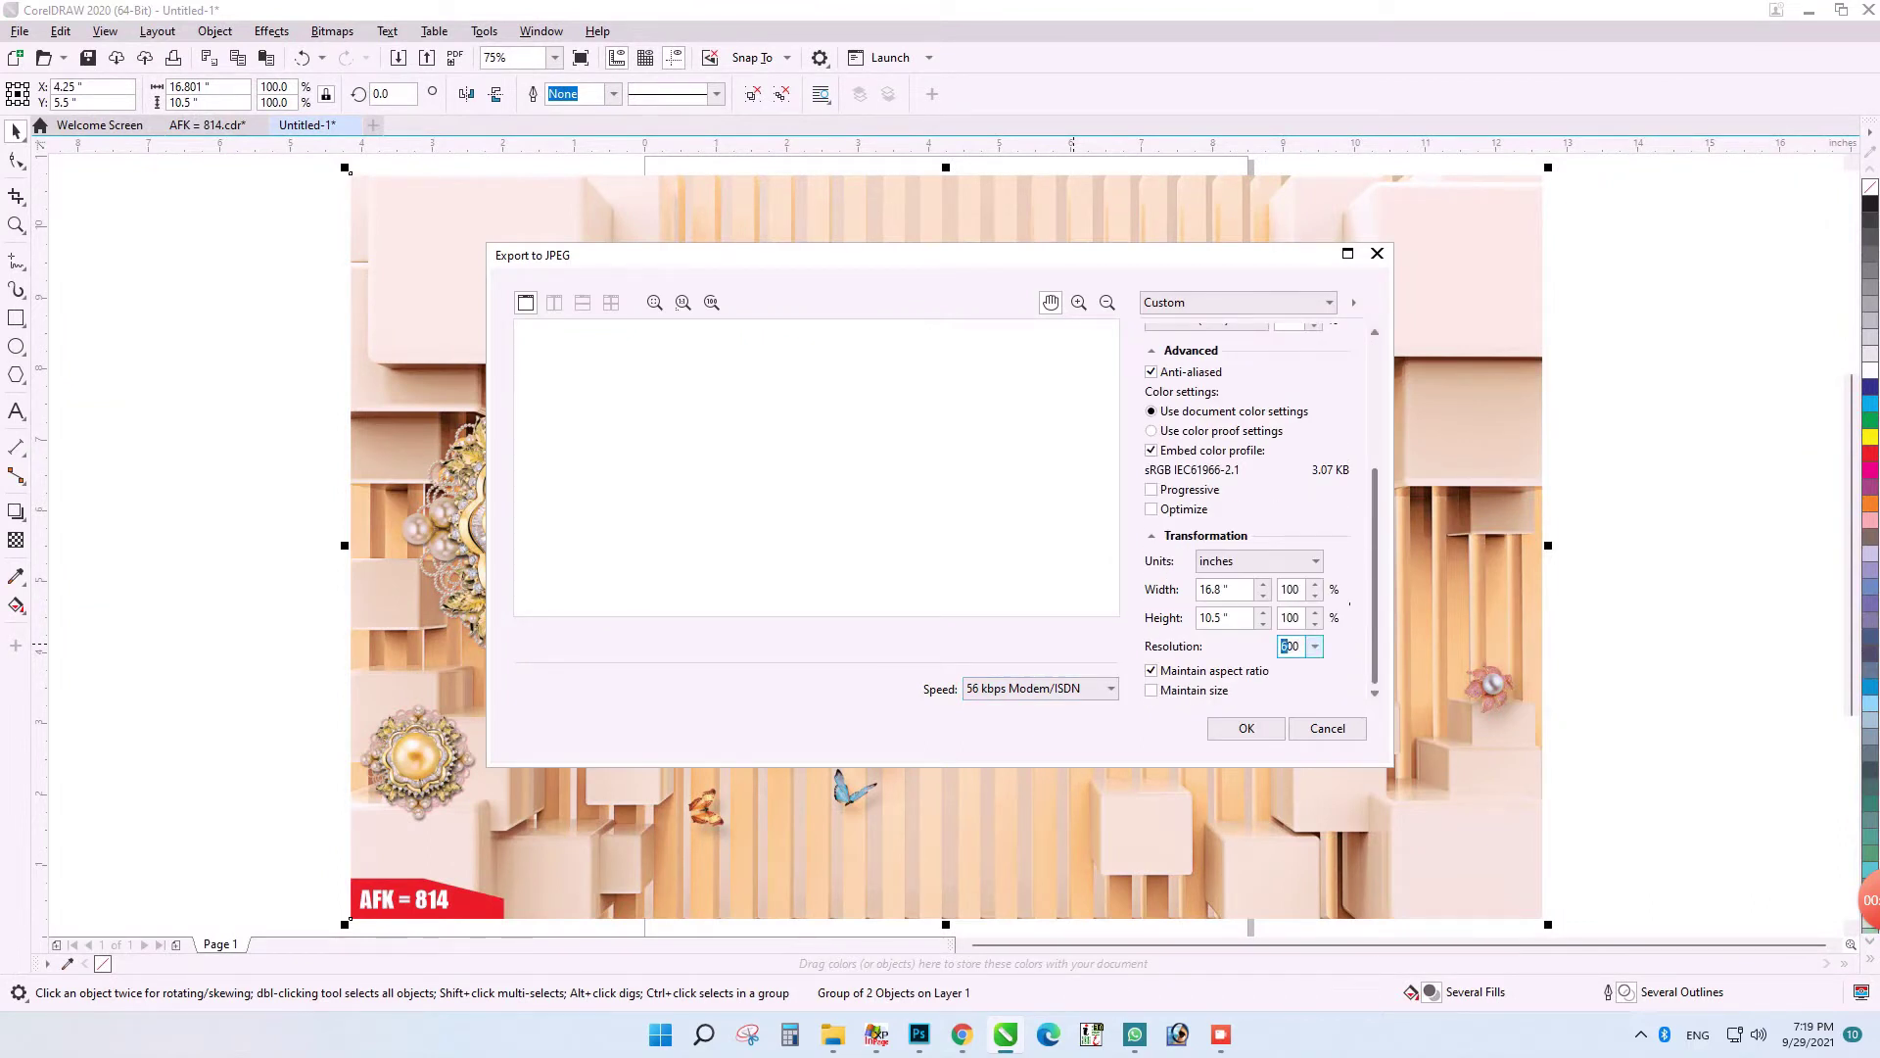
type("0")
key("Return")
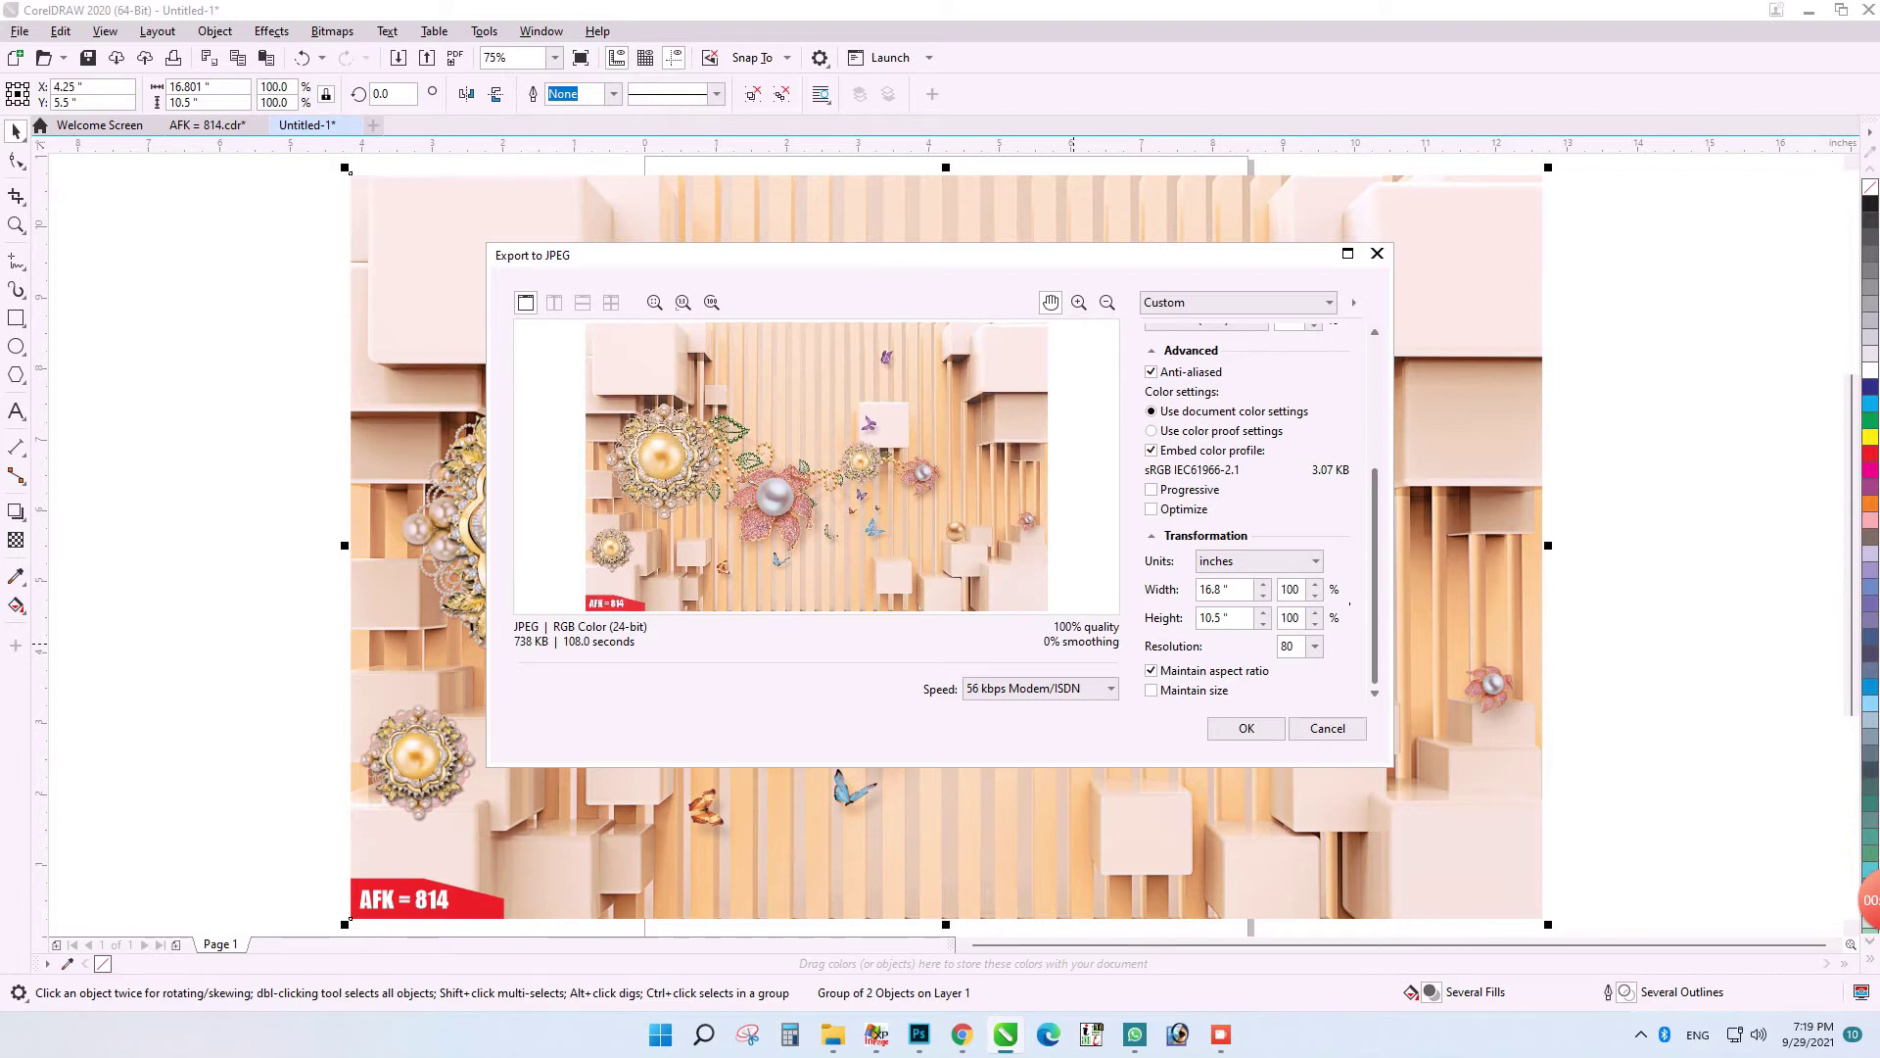
left_click(1247, 727)
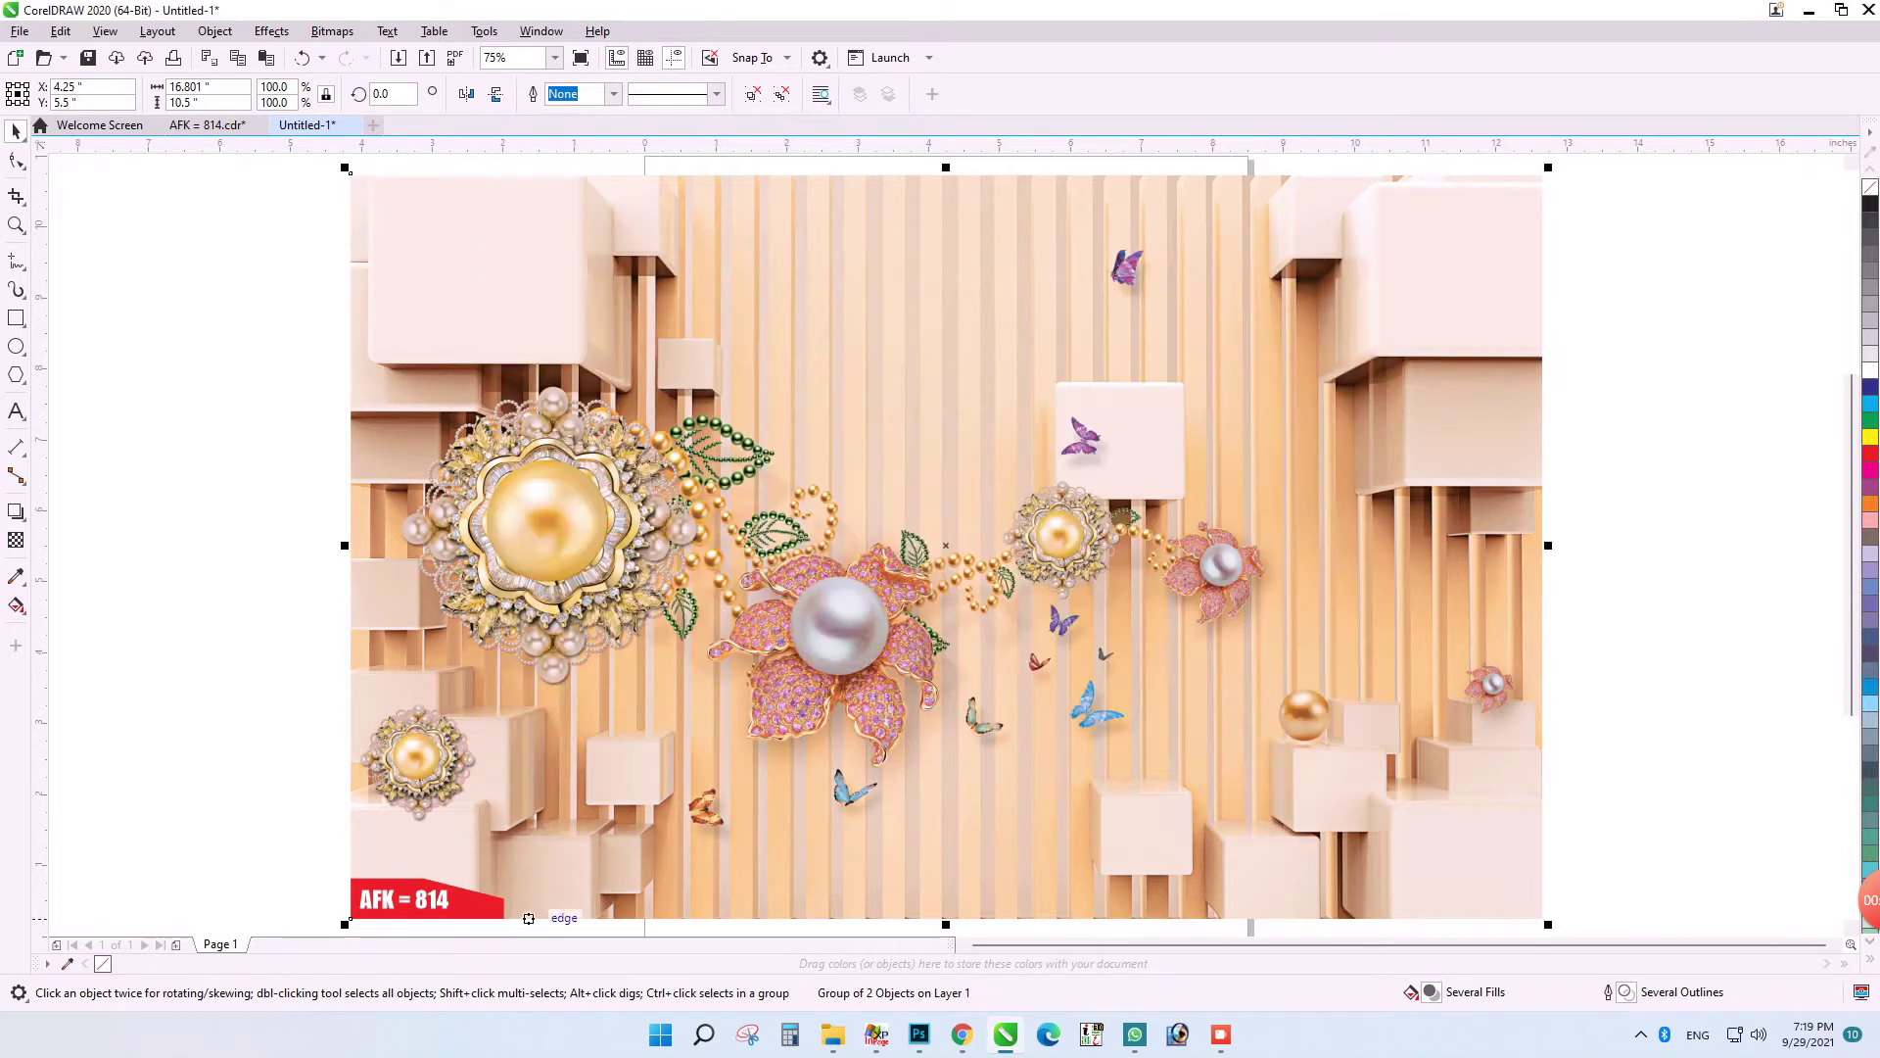
- Ungroup the artwork and change the label text to AFK = 815
left_click(448, 907)
key("ctrl+u")
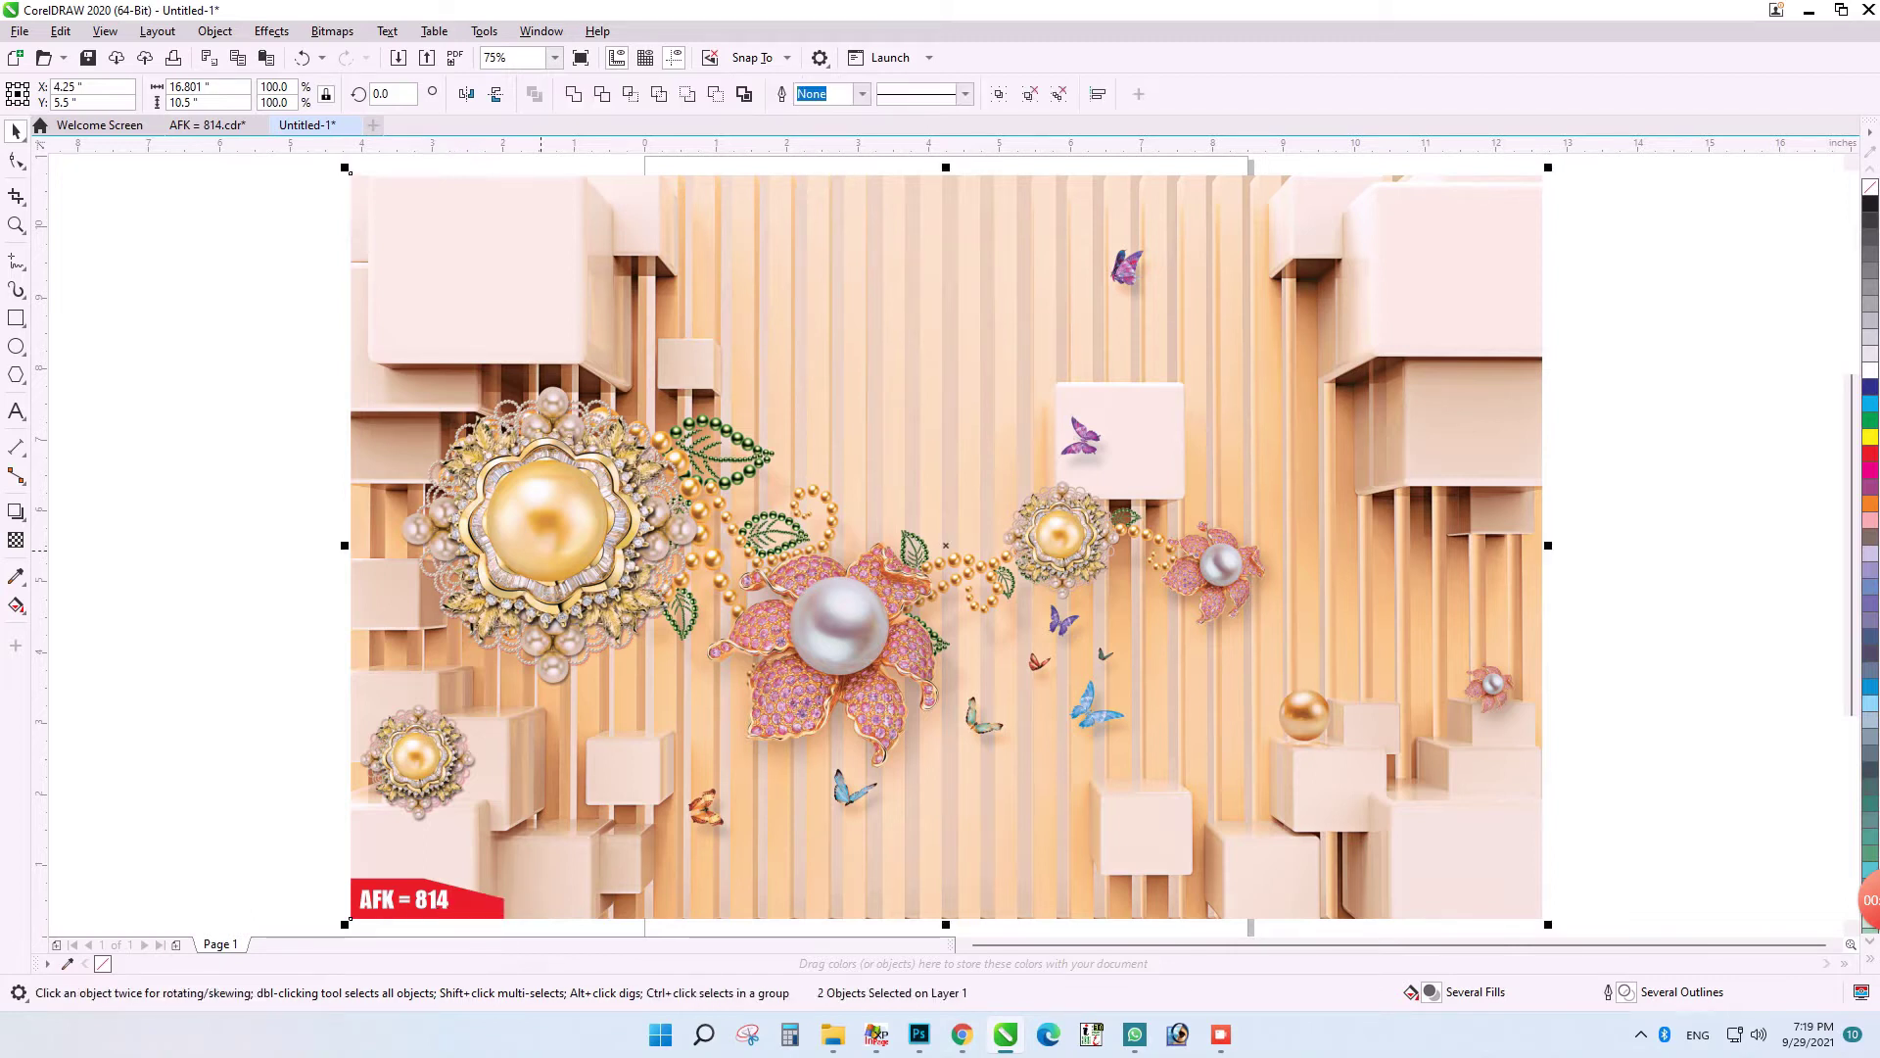
left_click(442, 905)
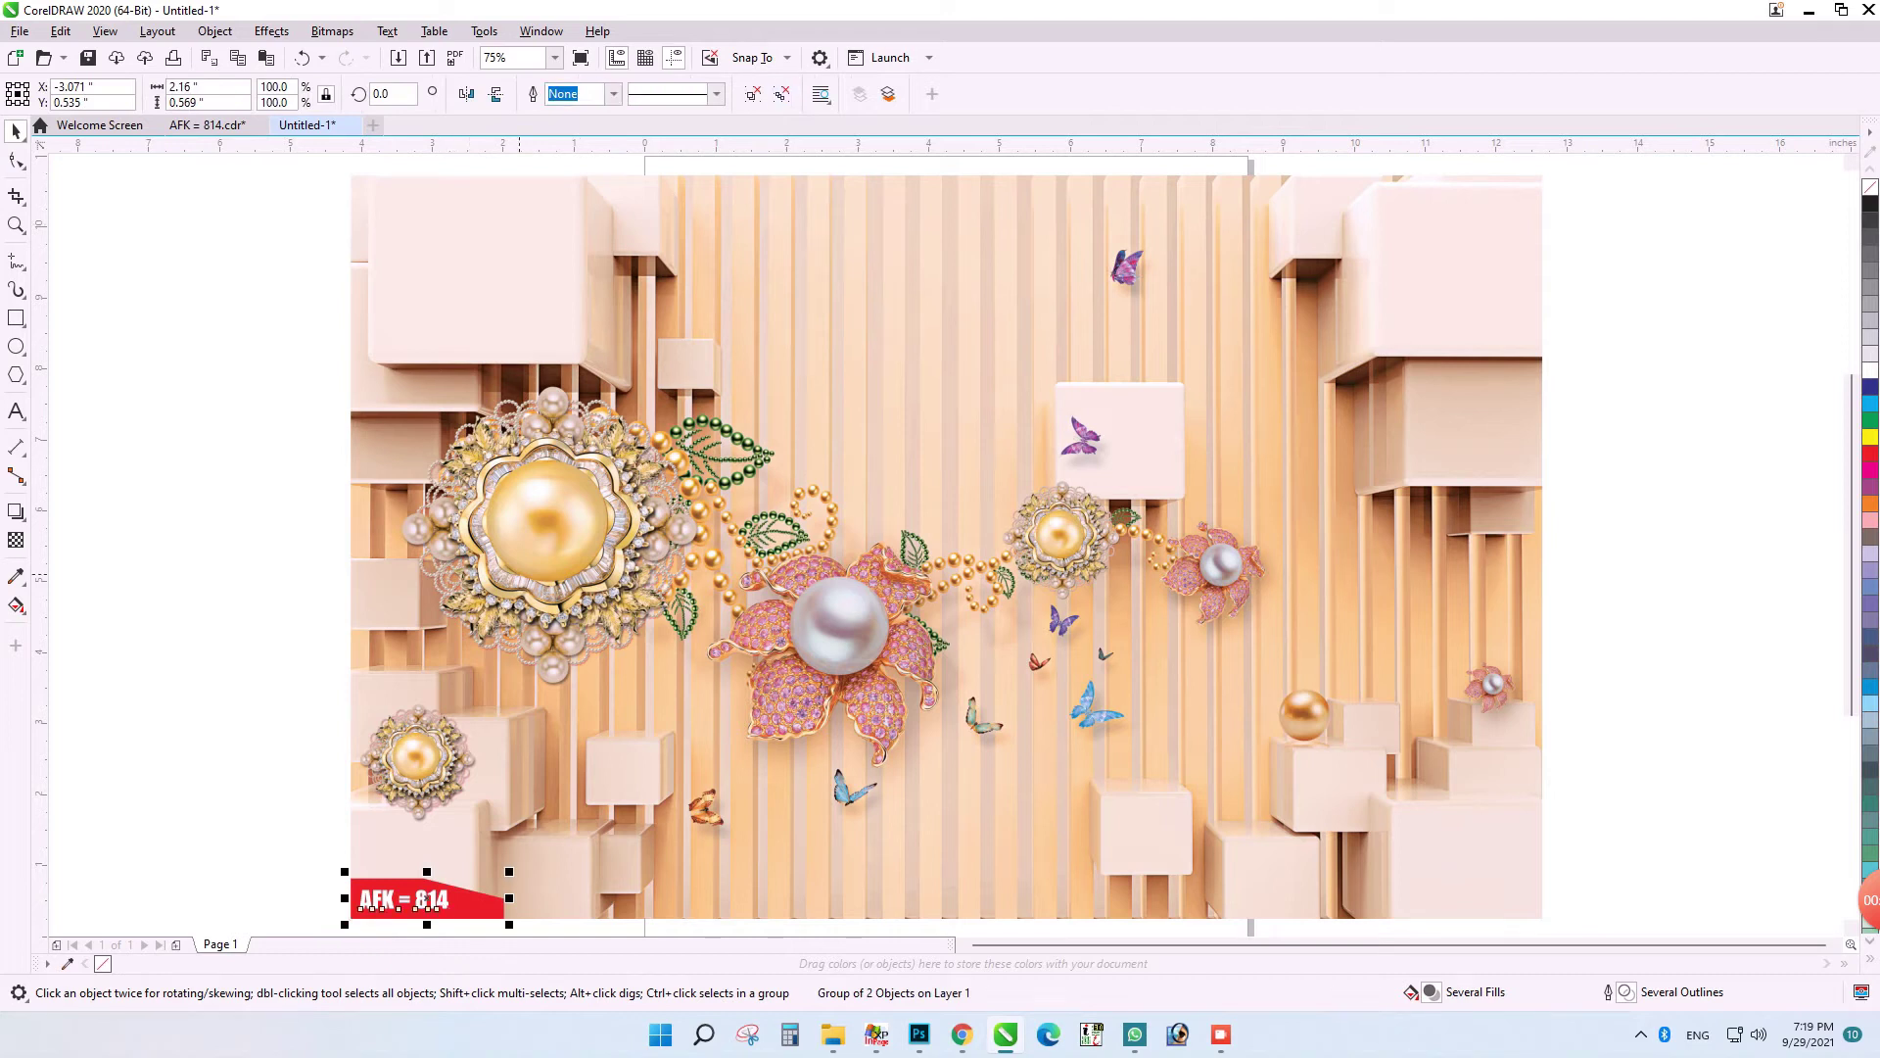
left_click(519, 574)
double_click(440, 903)
left_click_drag(437, 900, 450, 900)
type("5")
key("ctrl+space")
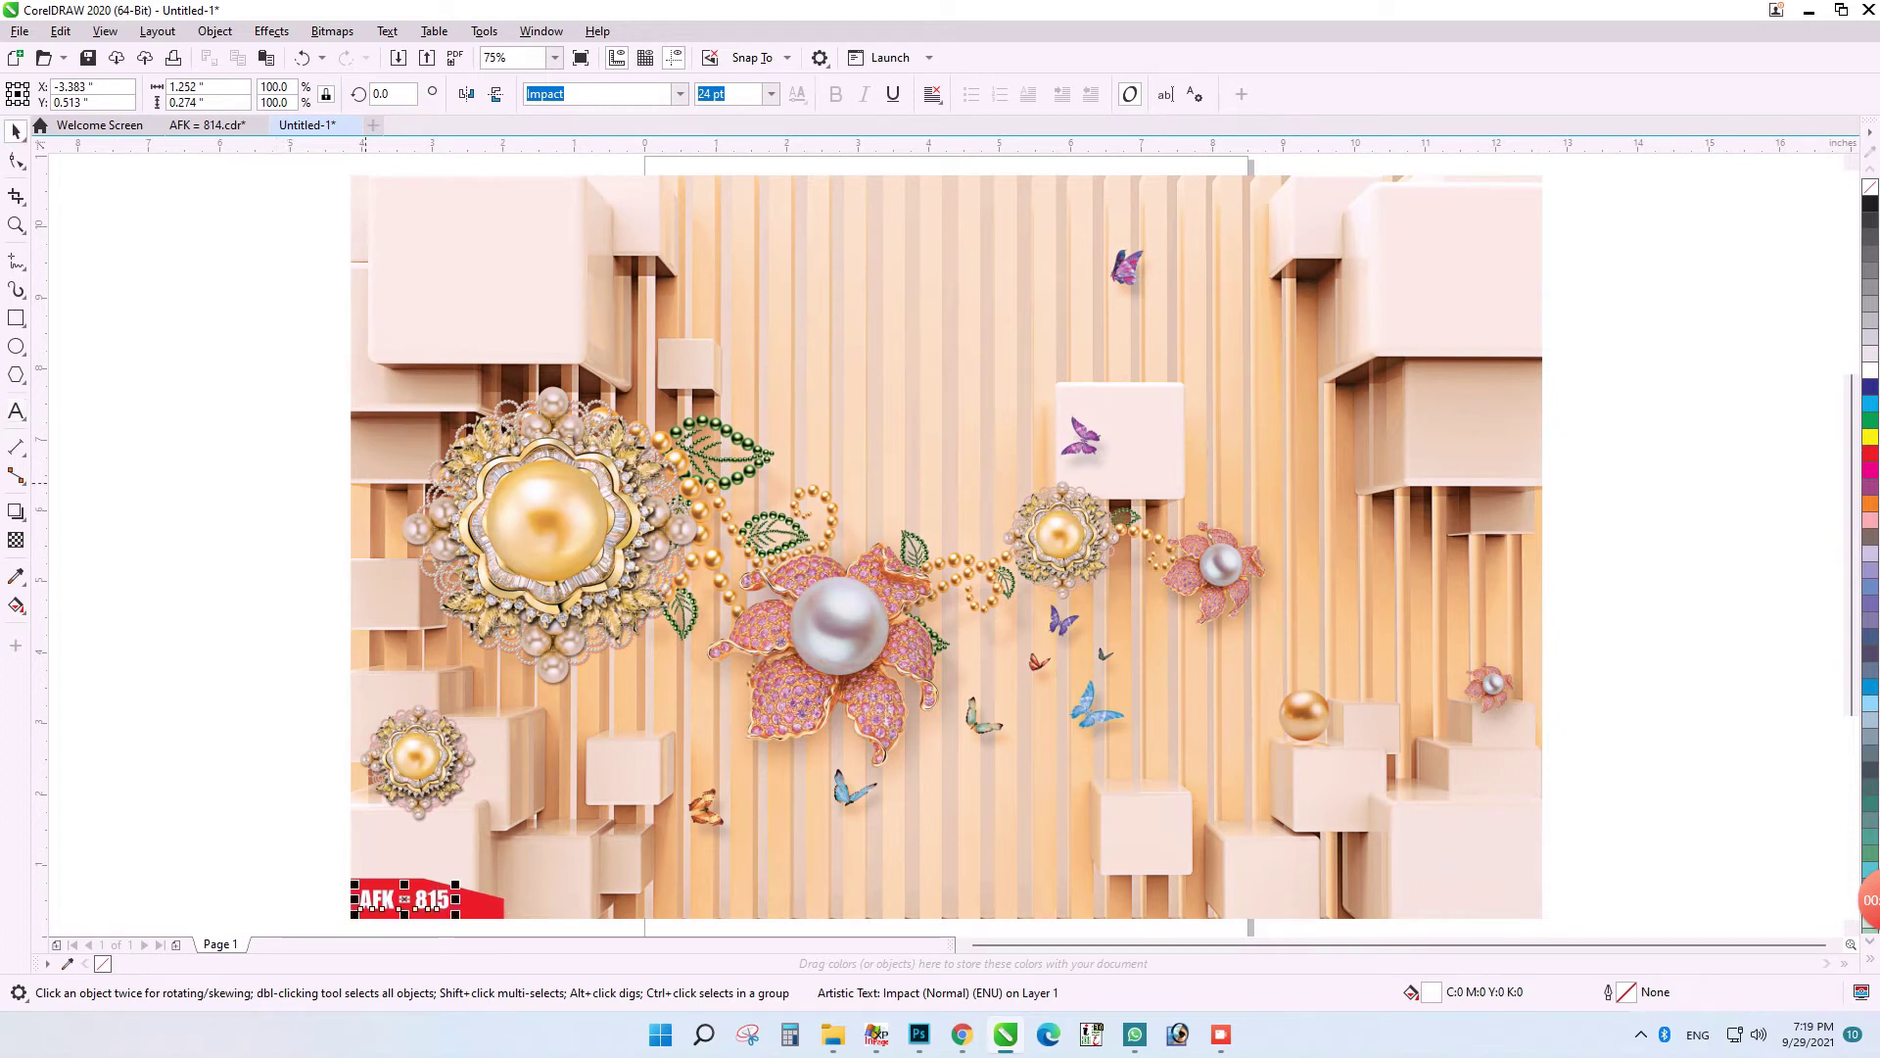
- Save the drawing as AFK = 815 in the 801- folder, in CDR format version 15.0
key("ctrl+s")
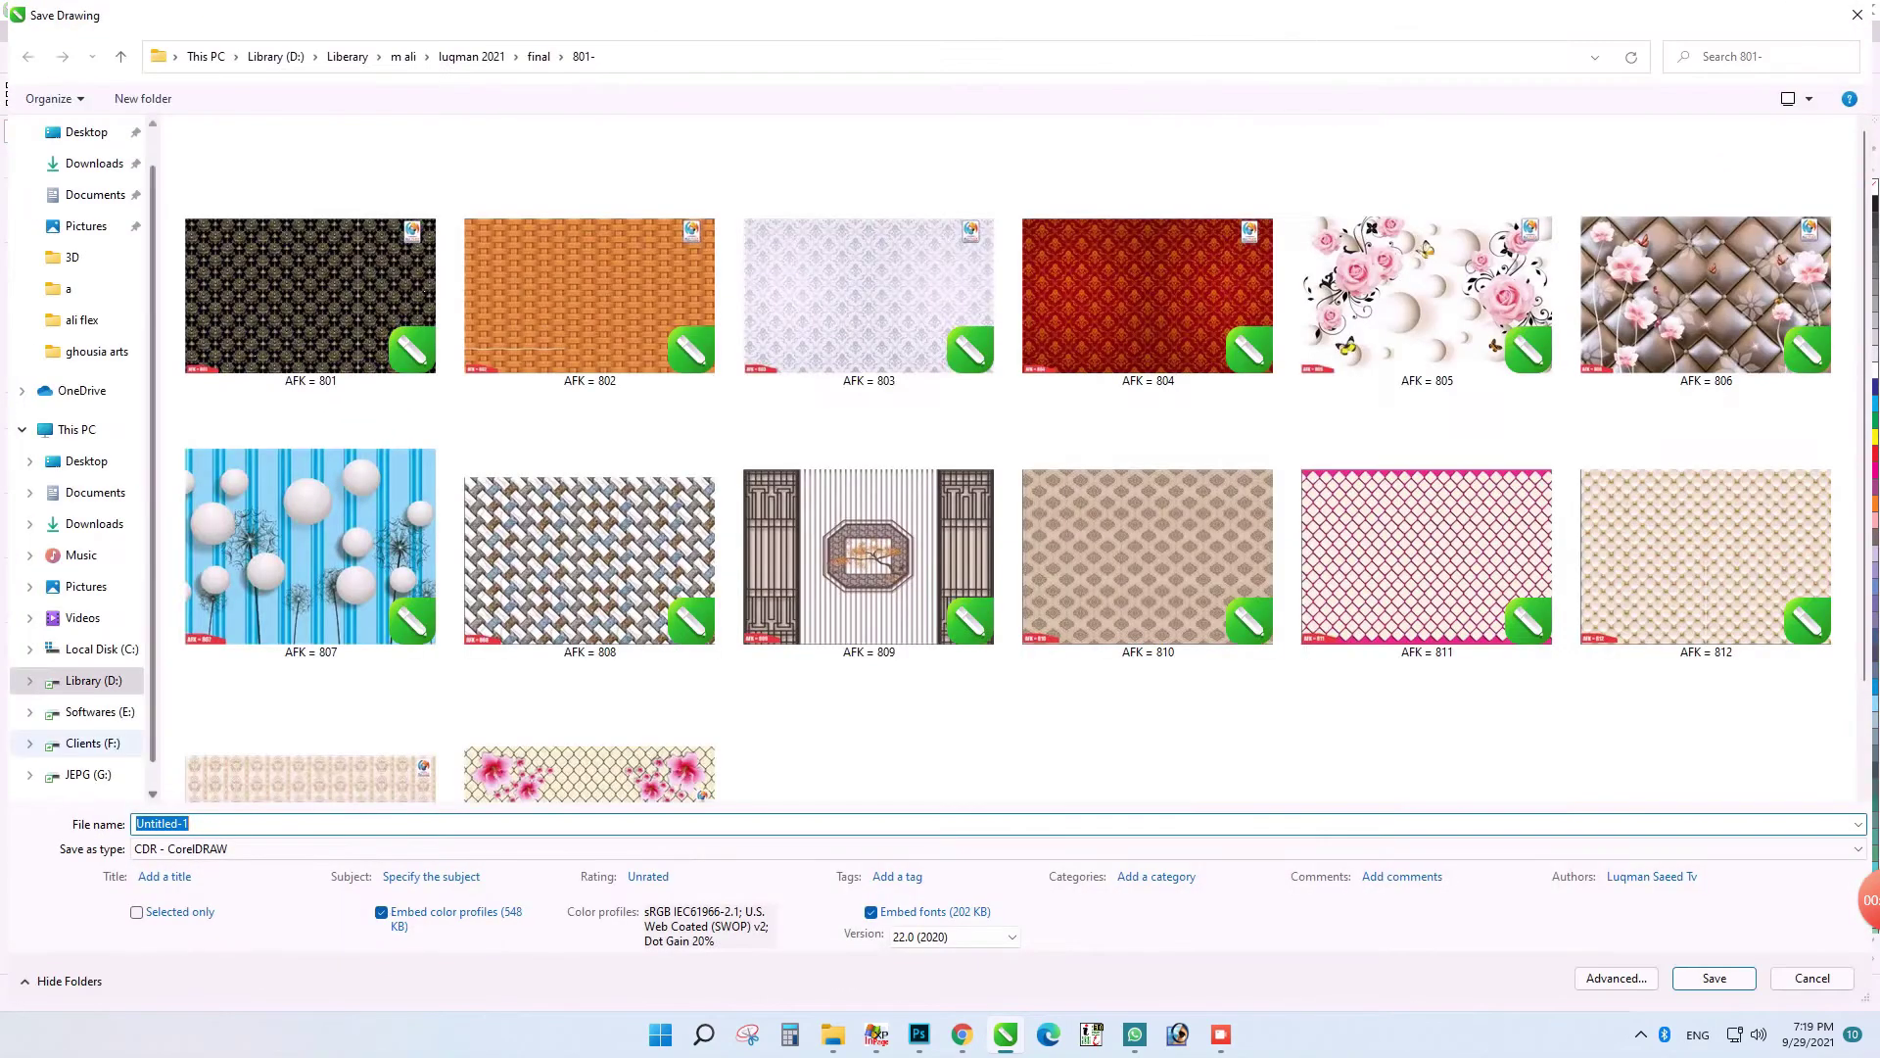
left_click(589, 764)
double_click(179, 823)
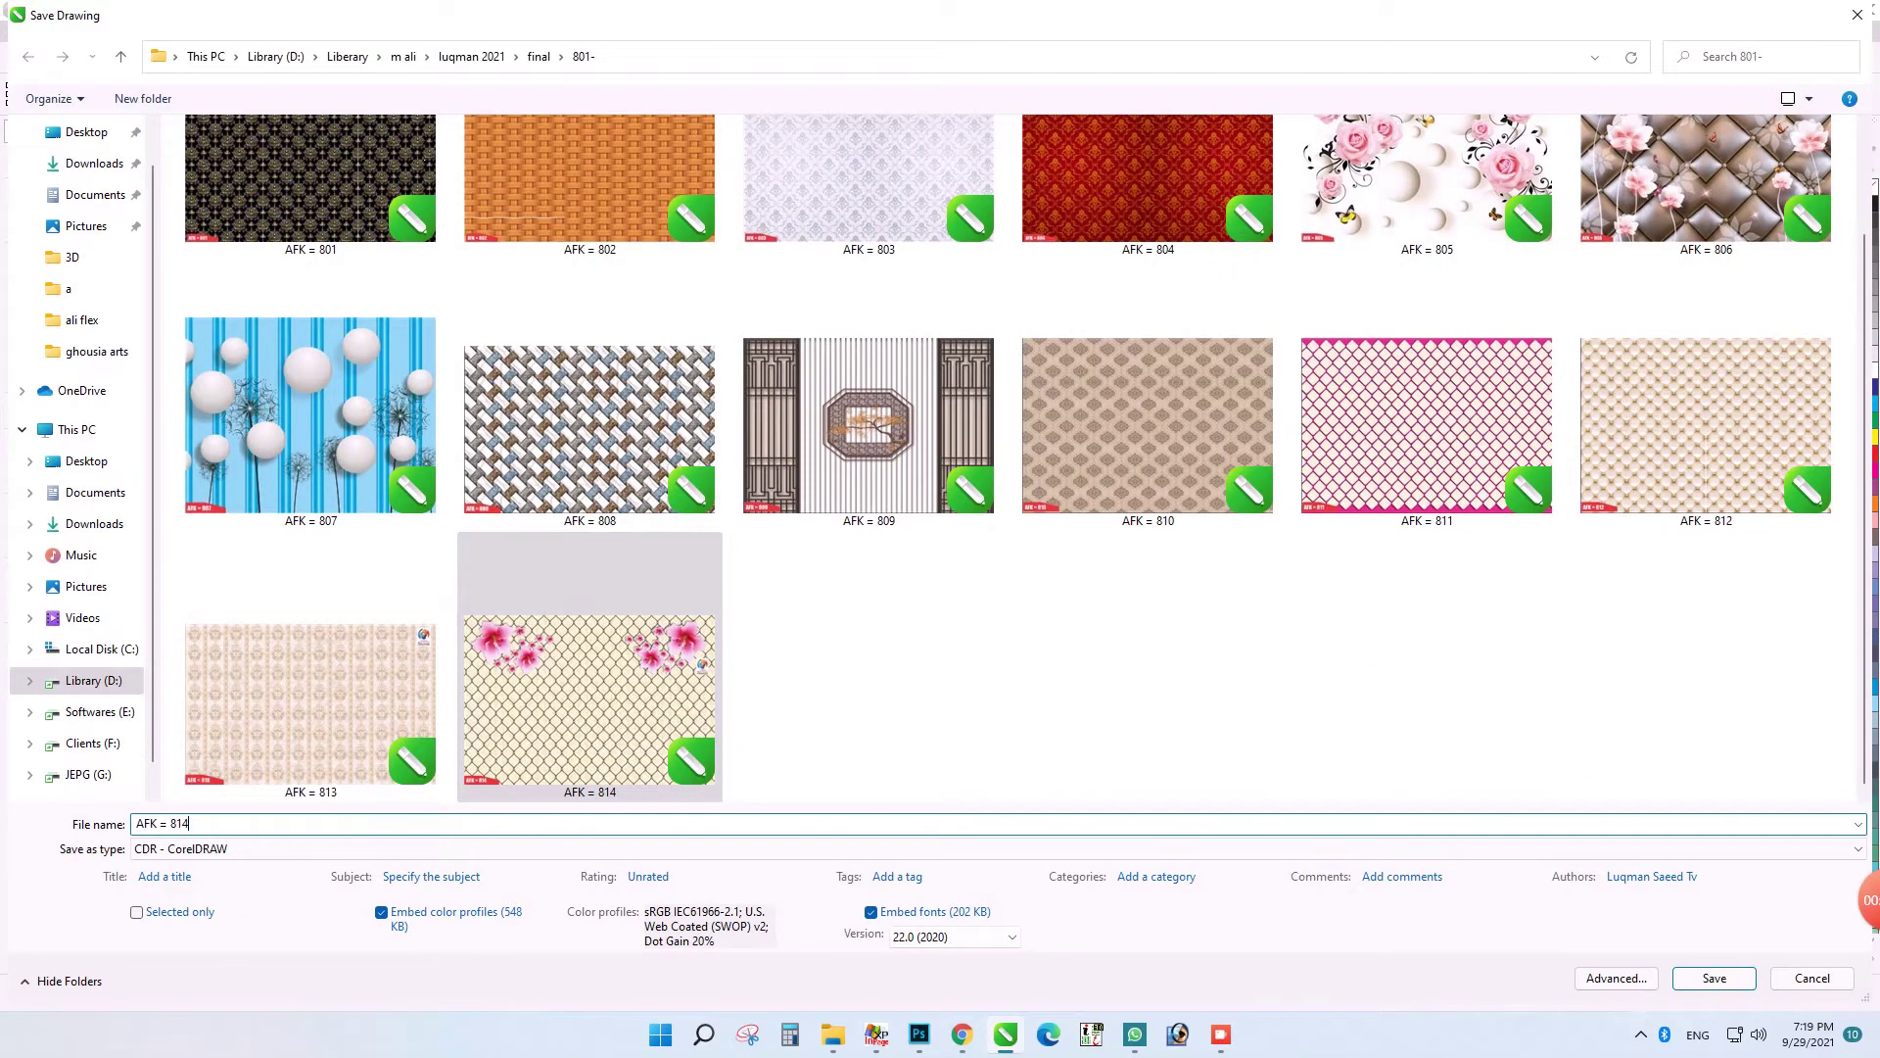
key("BackSpace")
type("5")
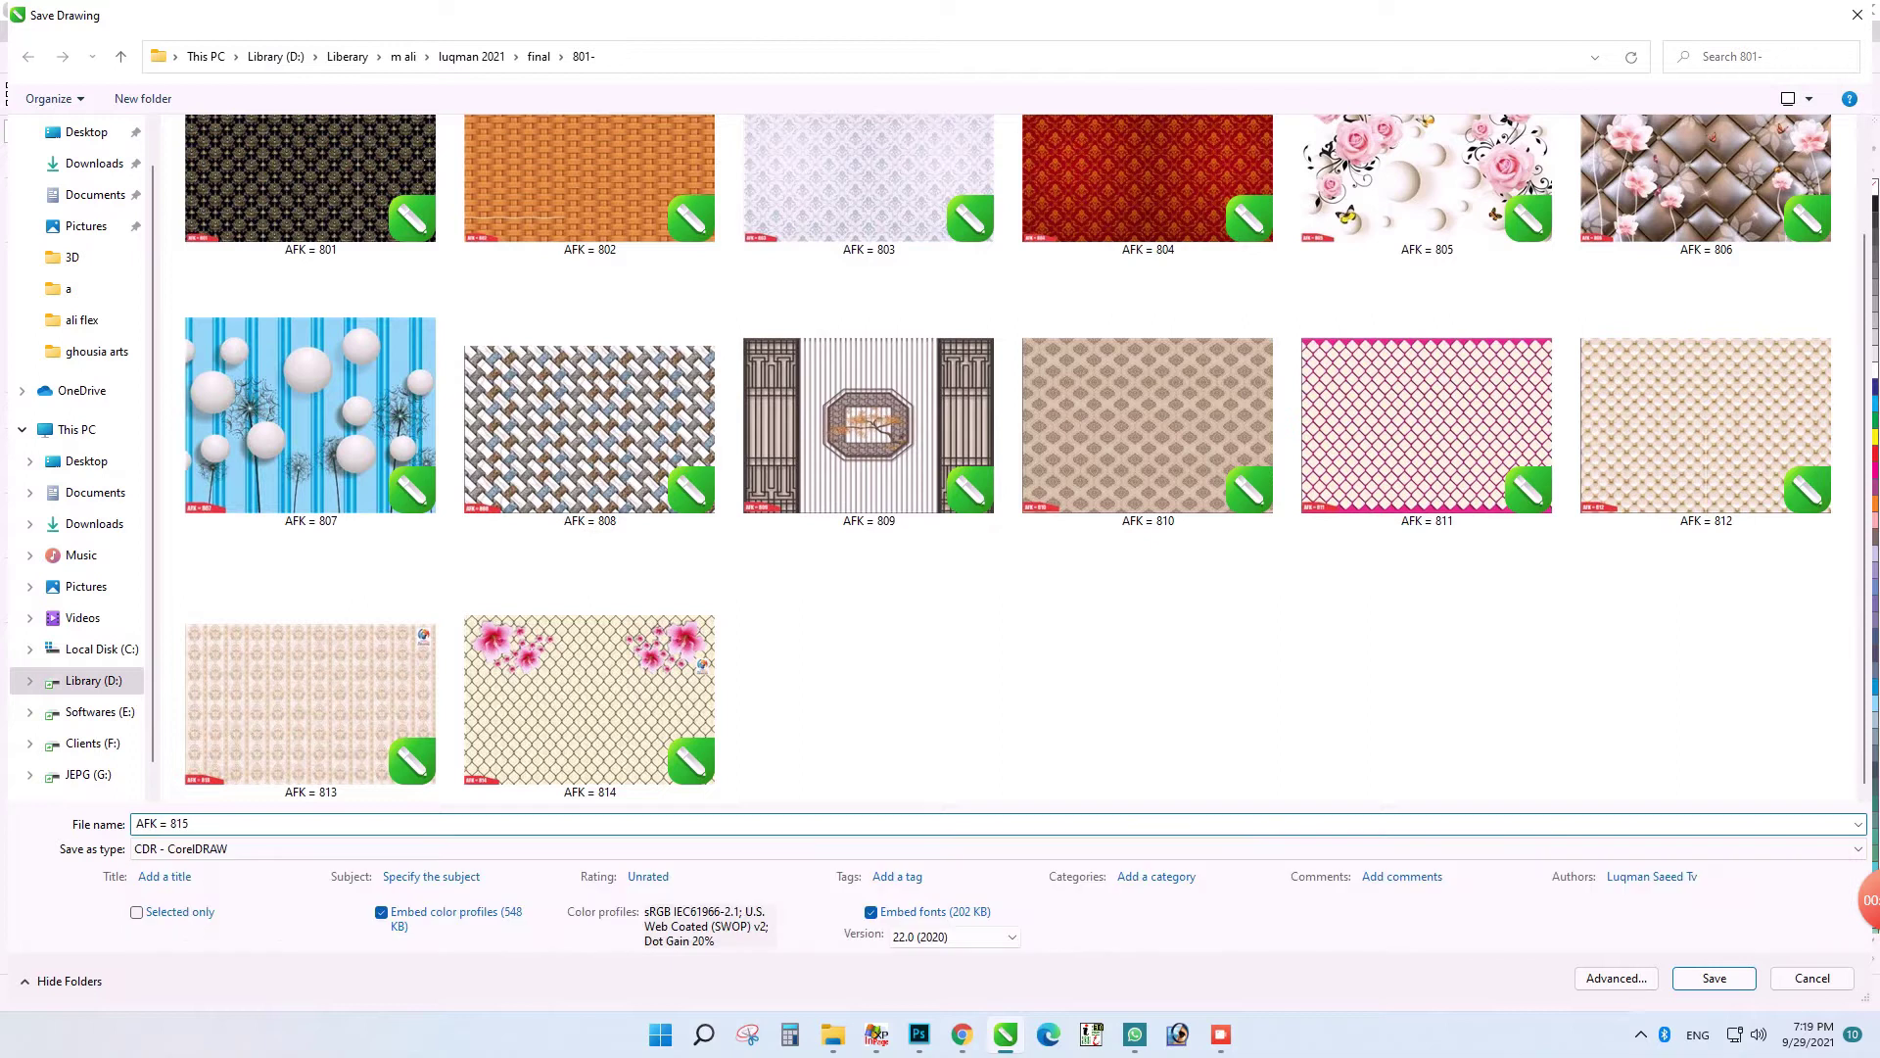
left_click(955, 937)
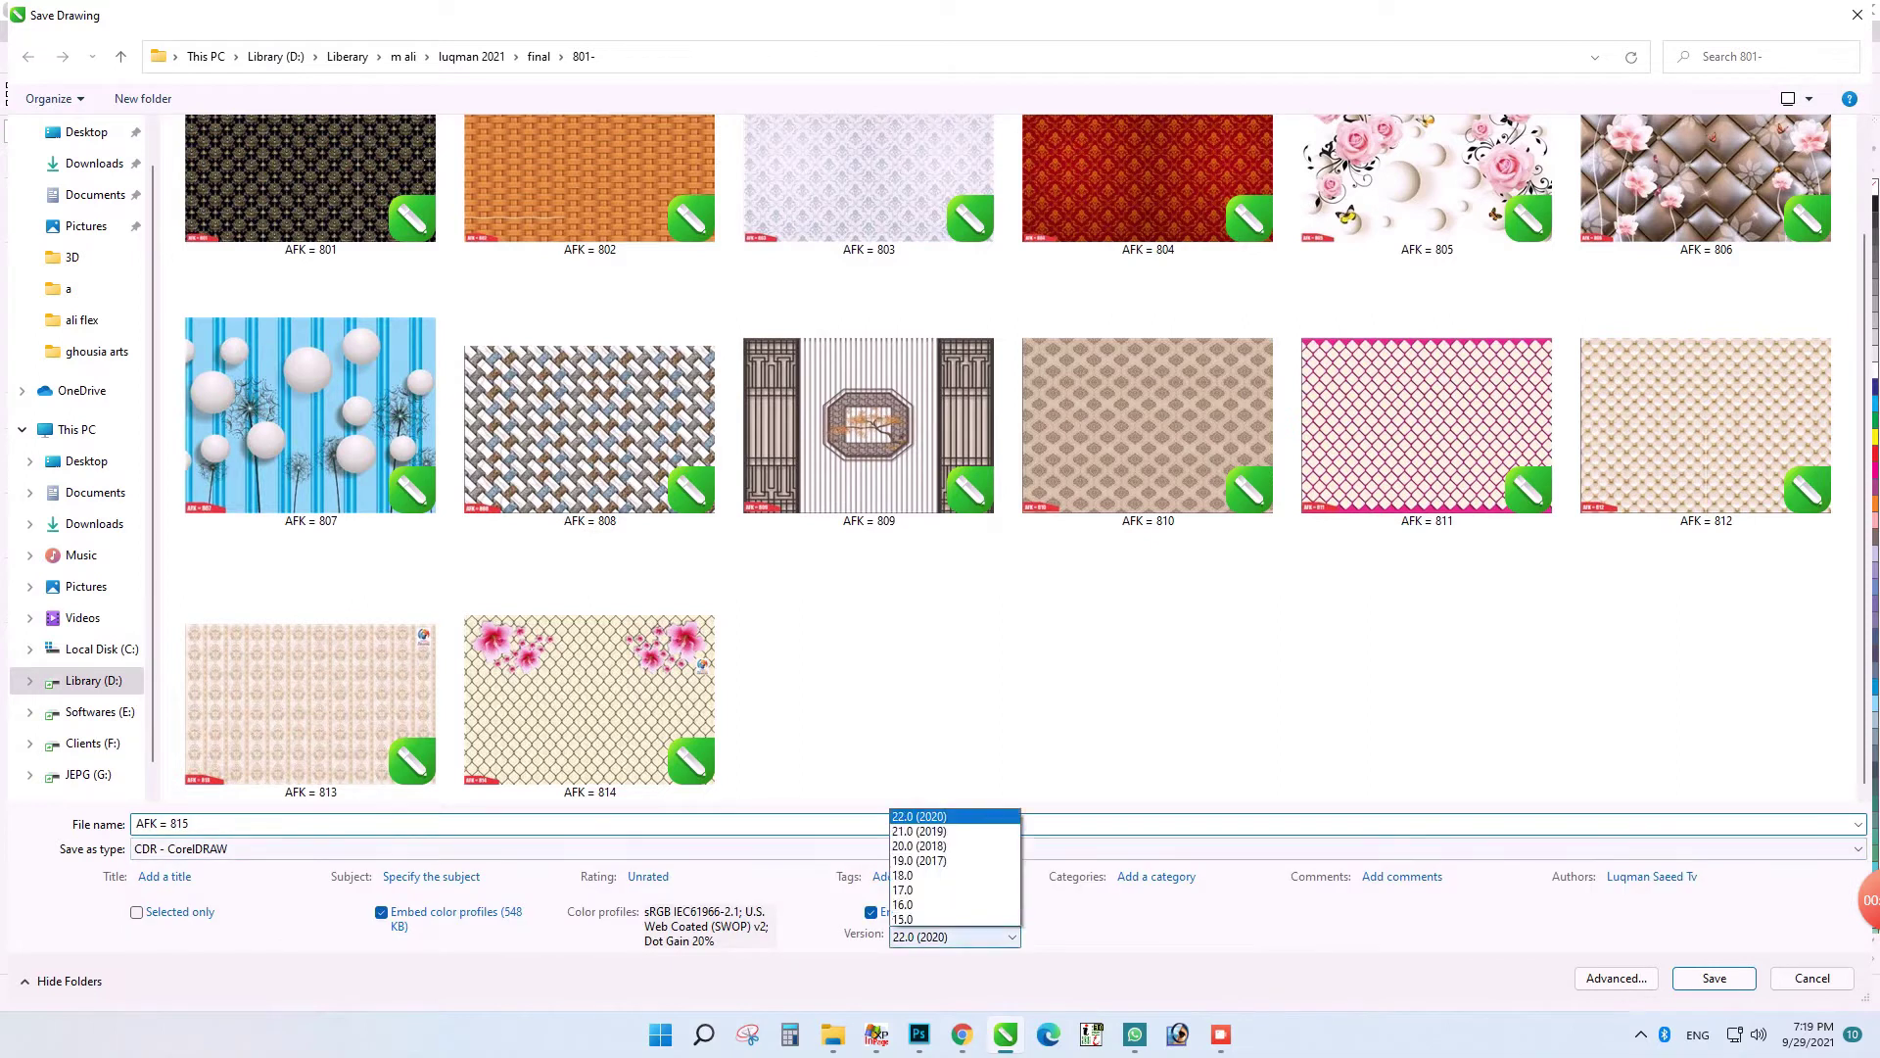
left_click(955, 858)
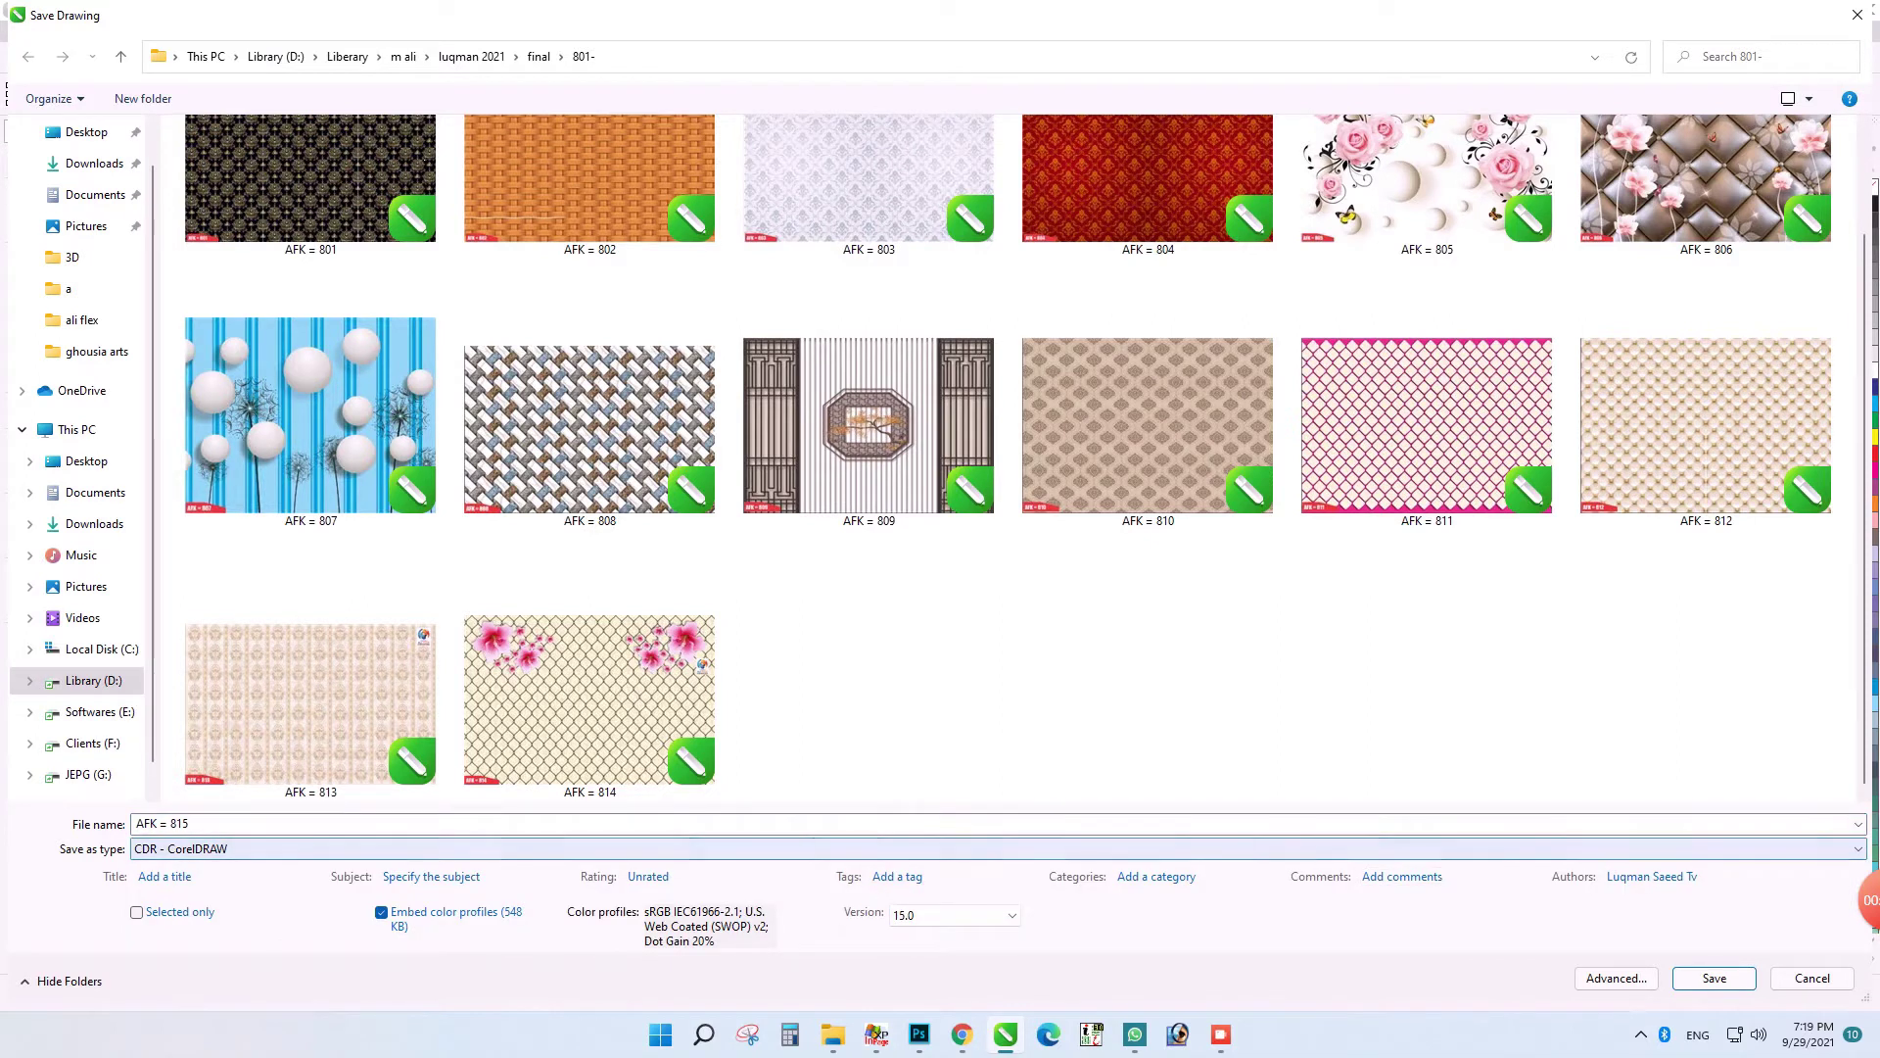
key("Return")
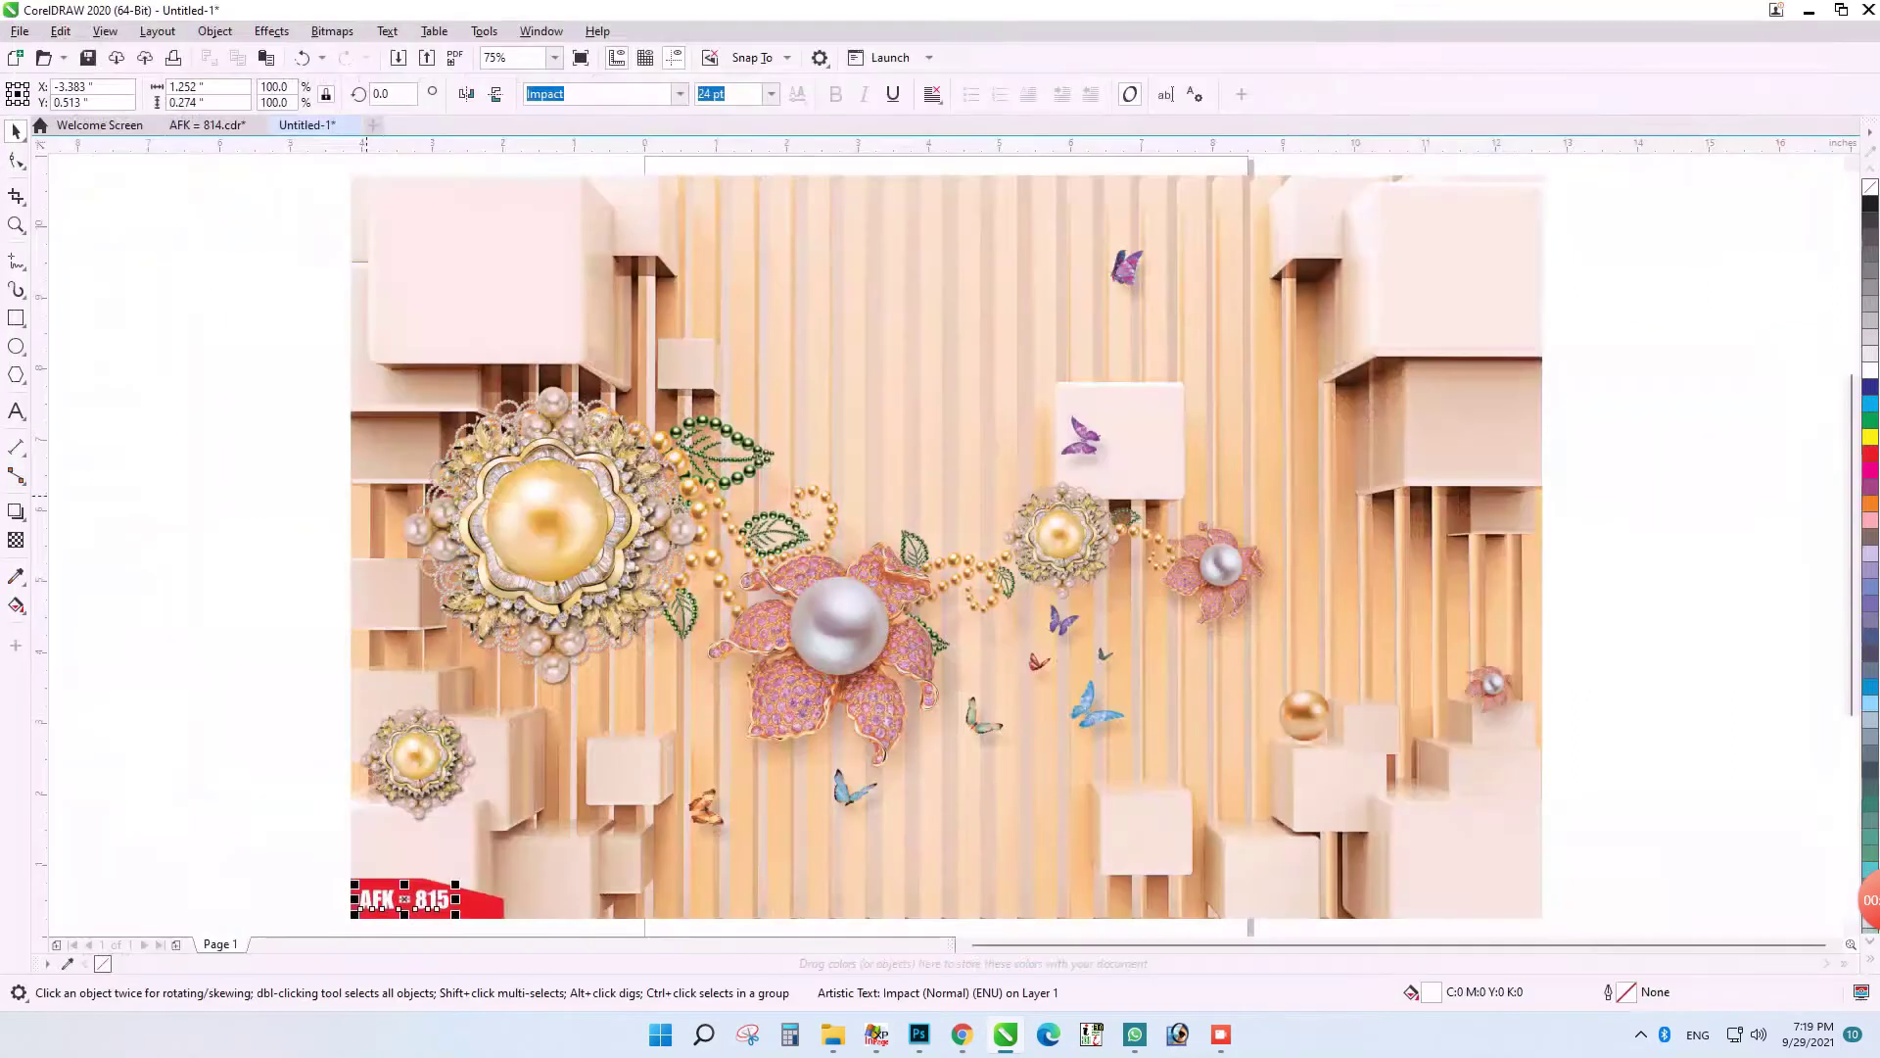
- Import 1 (3).jpg, set its height to 10.5 inches and center it on the page behind the label
key("ctrl+i")
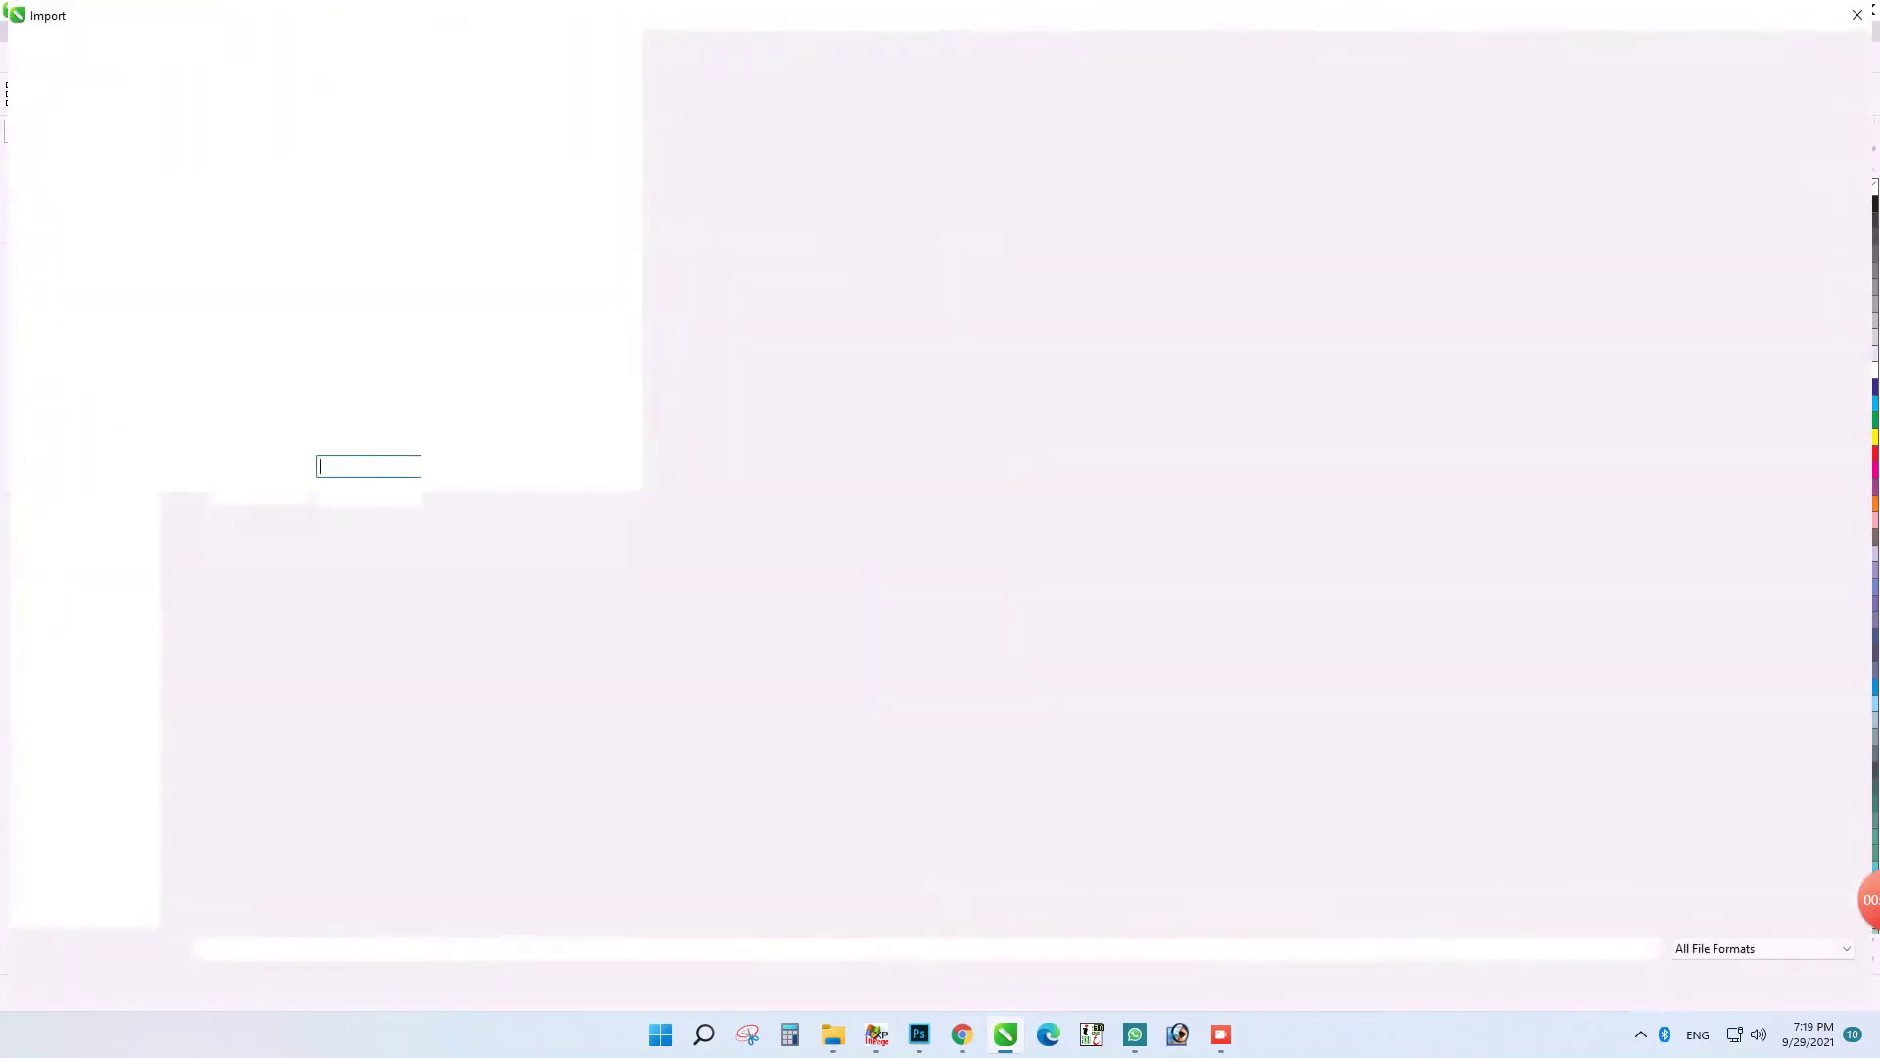
double_click(428, 211)
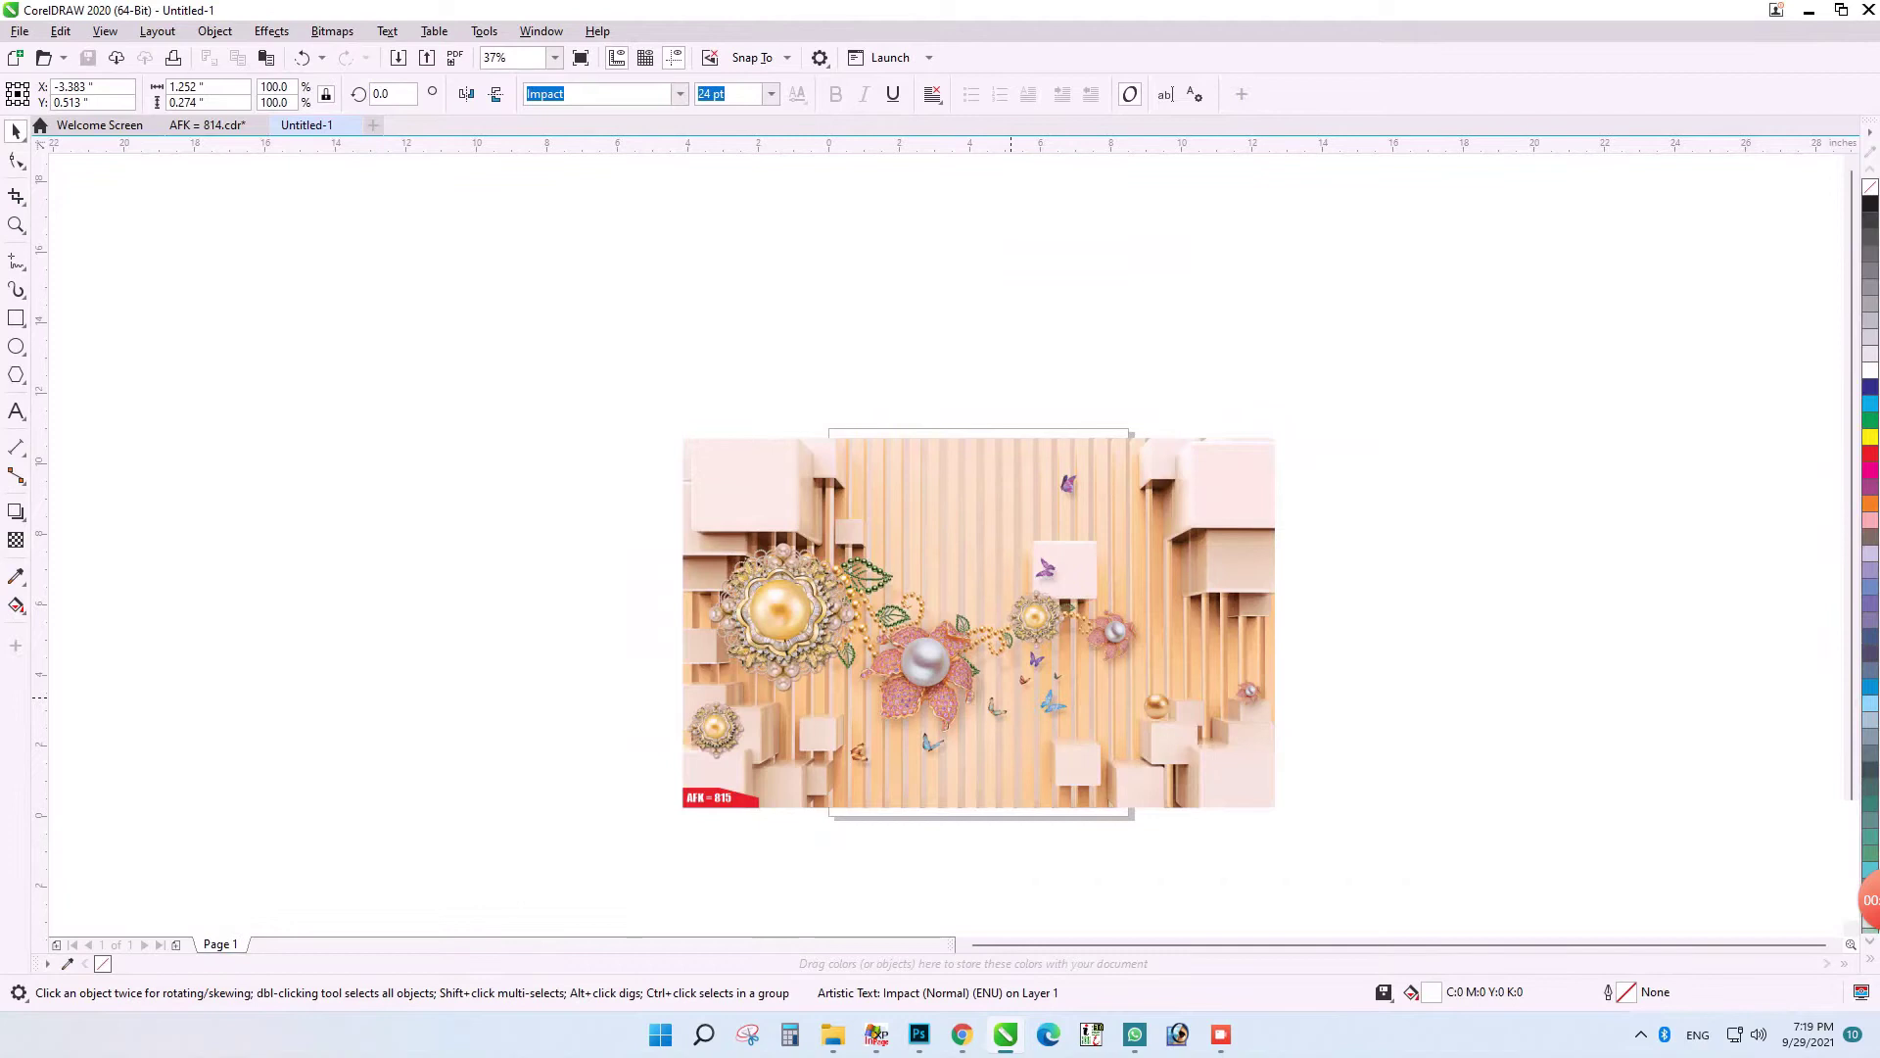
left_click(1011, 541)
left_click_drag(223, 103, 157, 103)
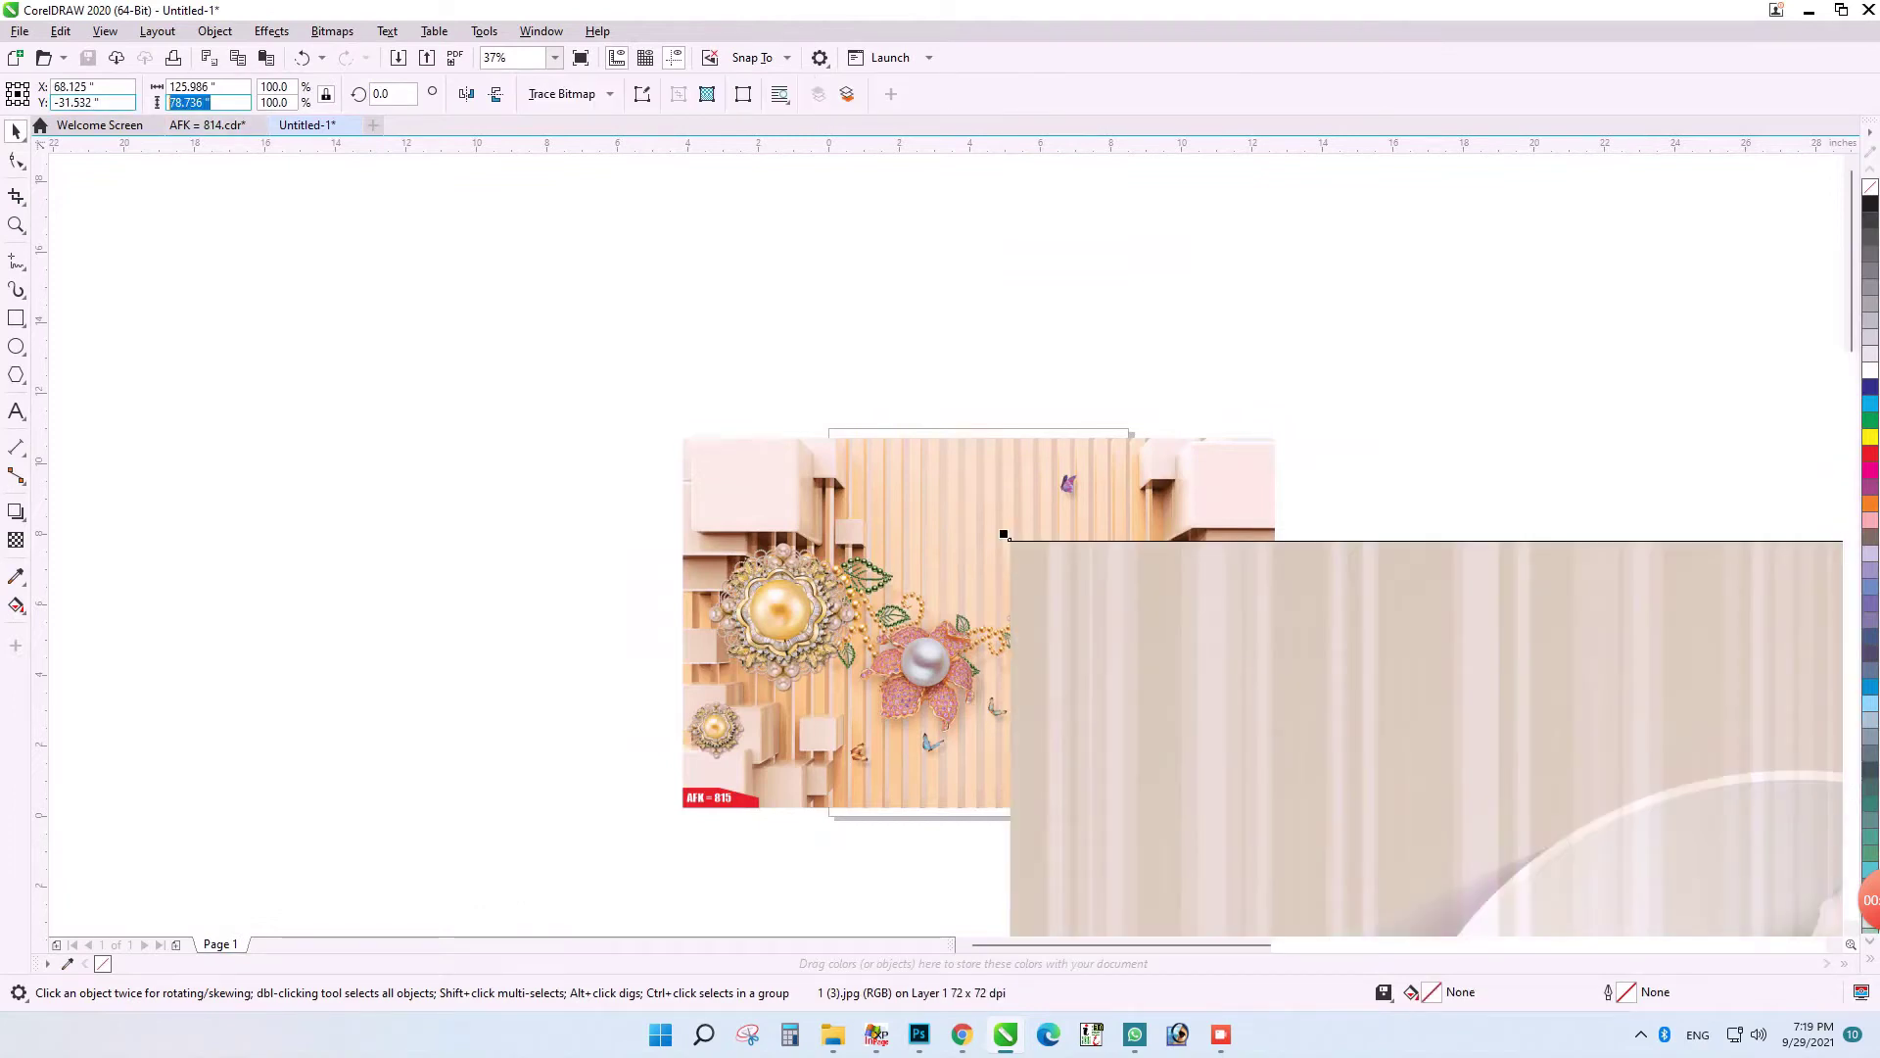
type("10.5")
key("Return")
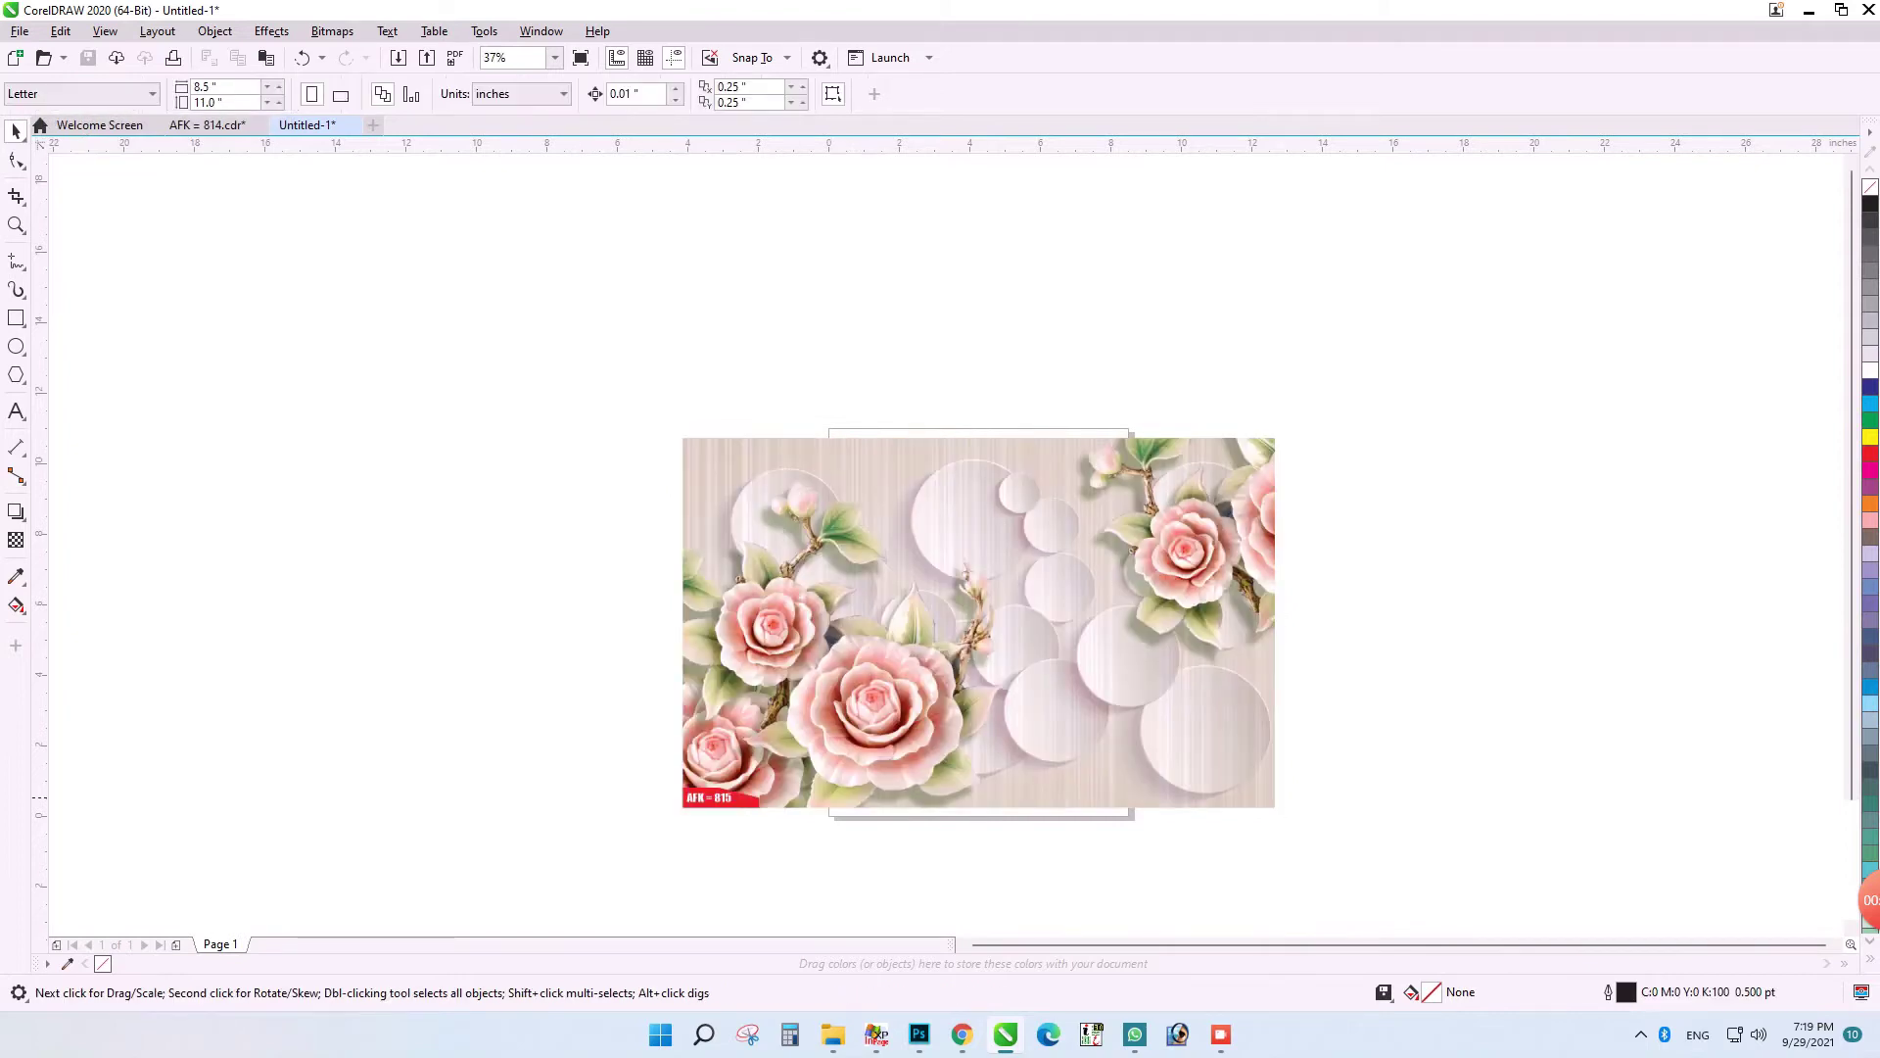
- Change the label text on the rose design to AFK = 816
left_click(726, 798)
scroll(726, 800, "up", 3)
double_click(727, 798)
key("shift+Right")
type("6")
key("ctrl+s")
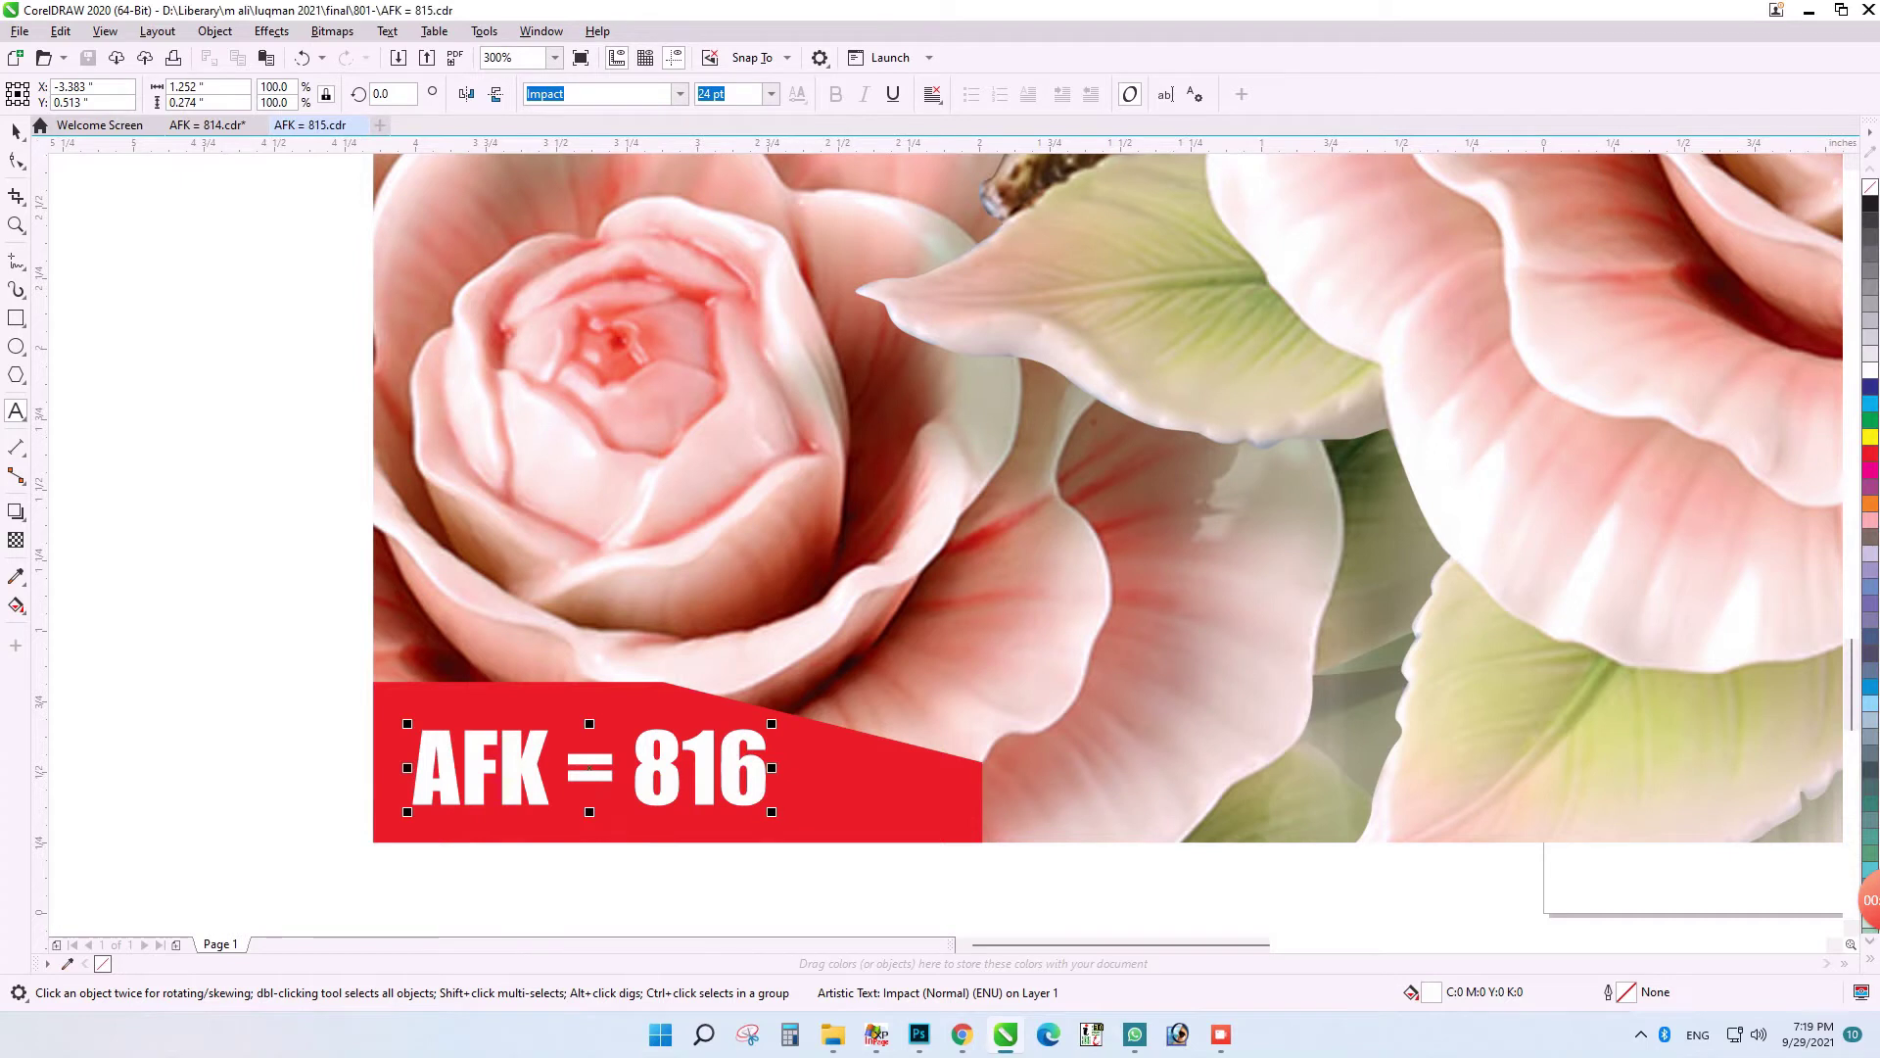
left_click(16, 131)
key("F4")
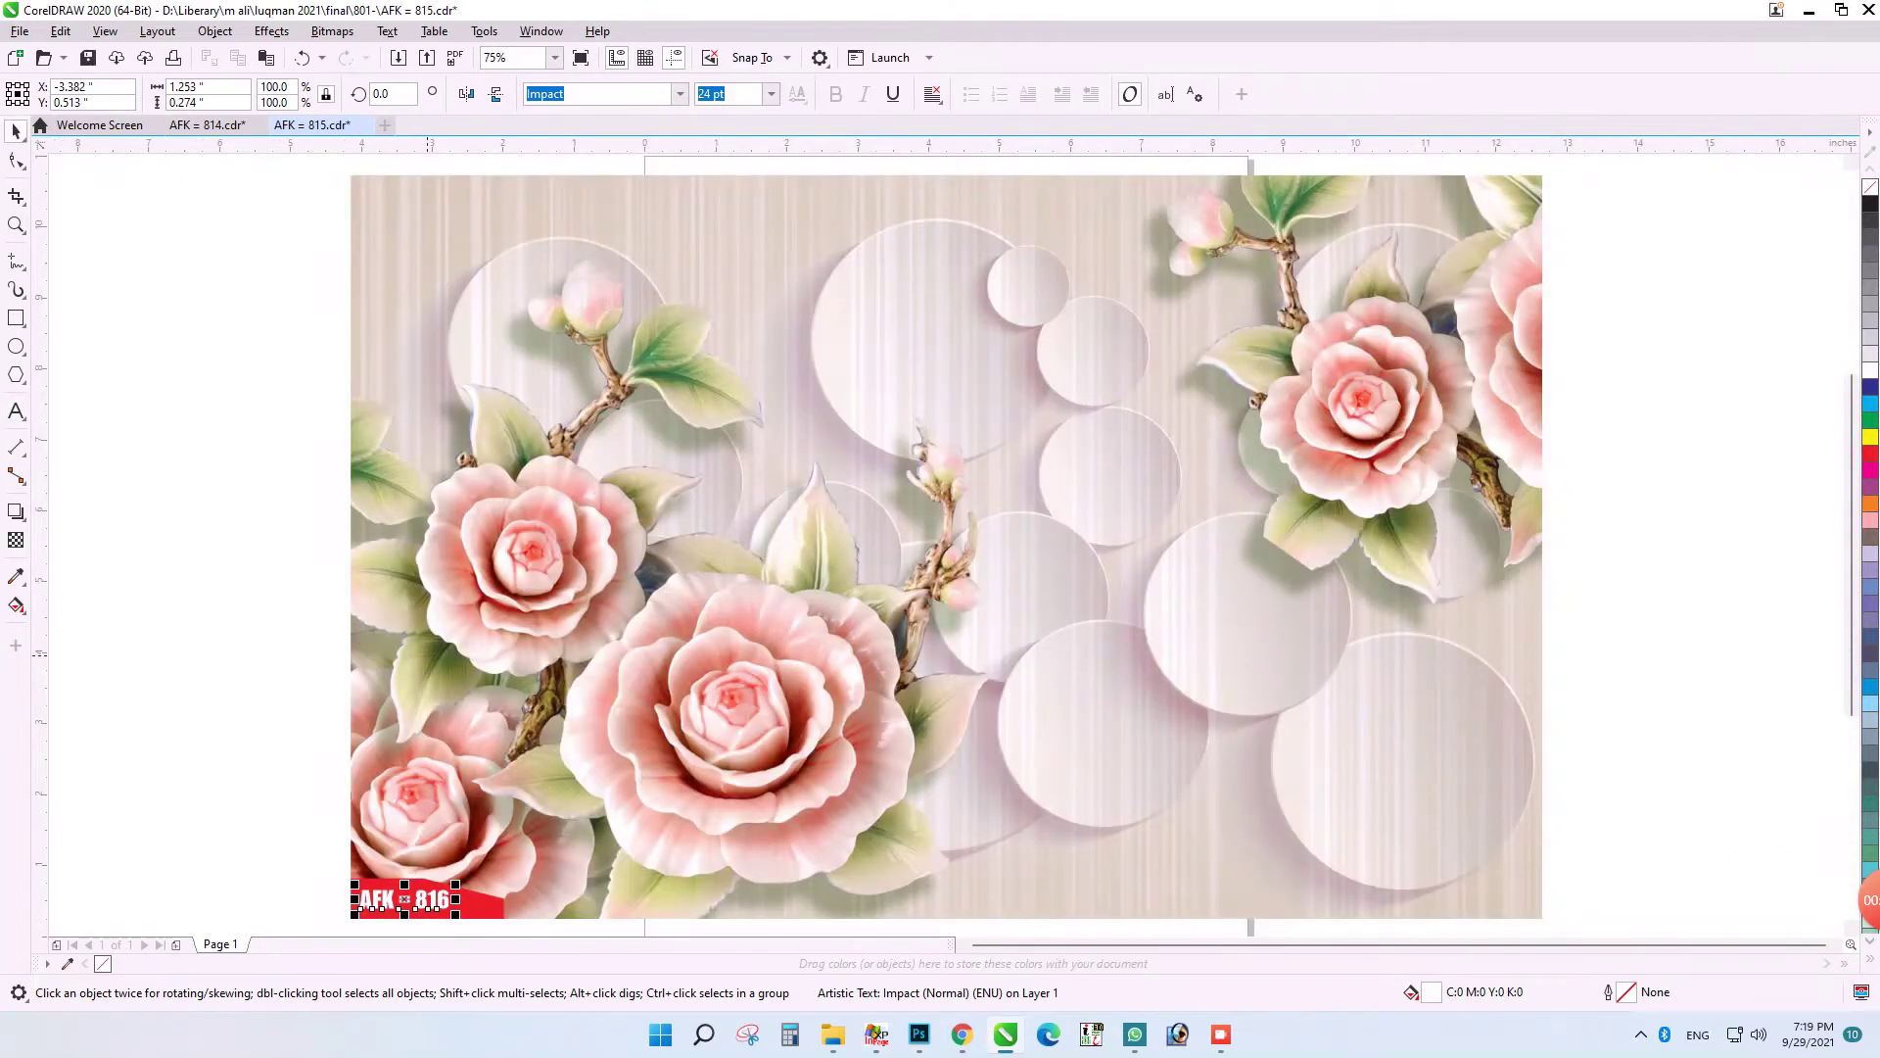
- Save the drawing as AFK = 816 in the 801- folder, in CDR format version 15.0
key("ctrl+shift+s")
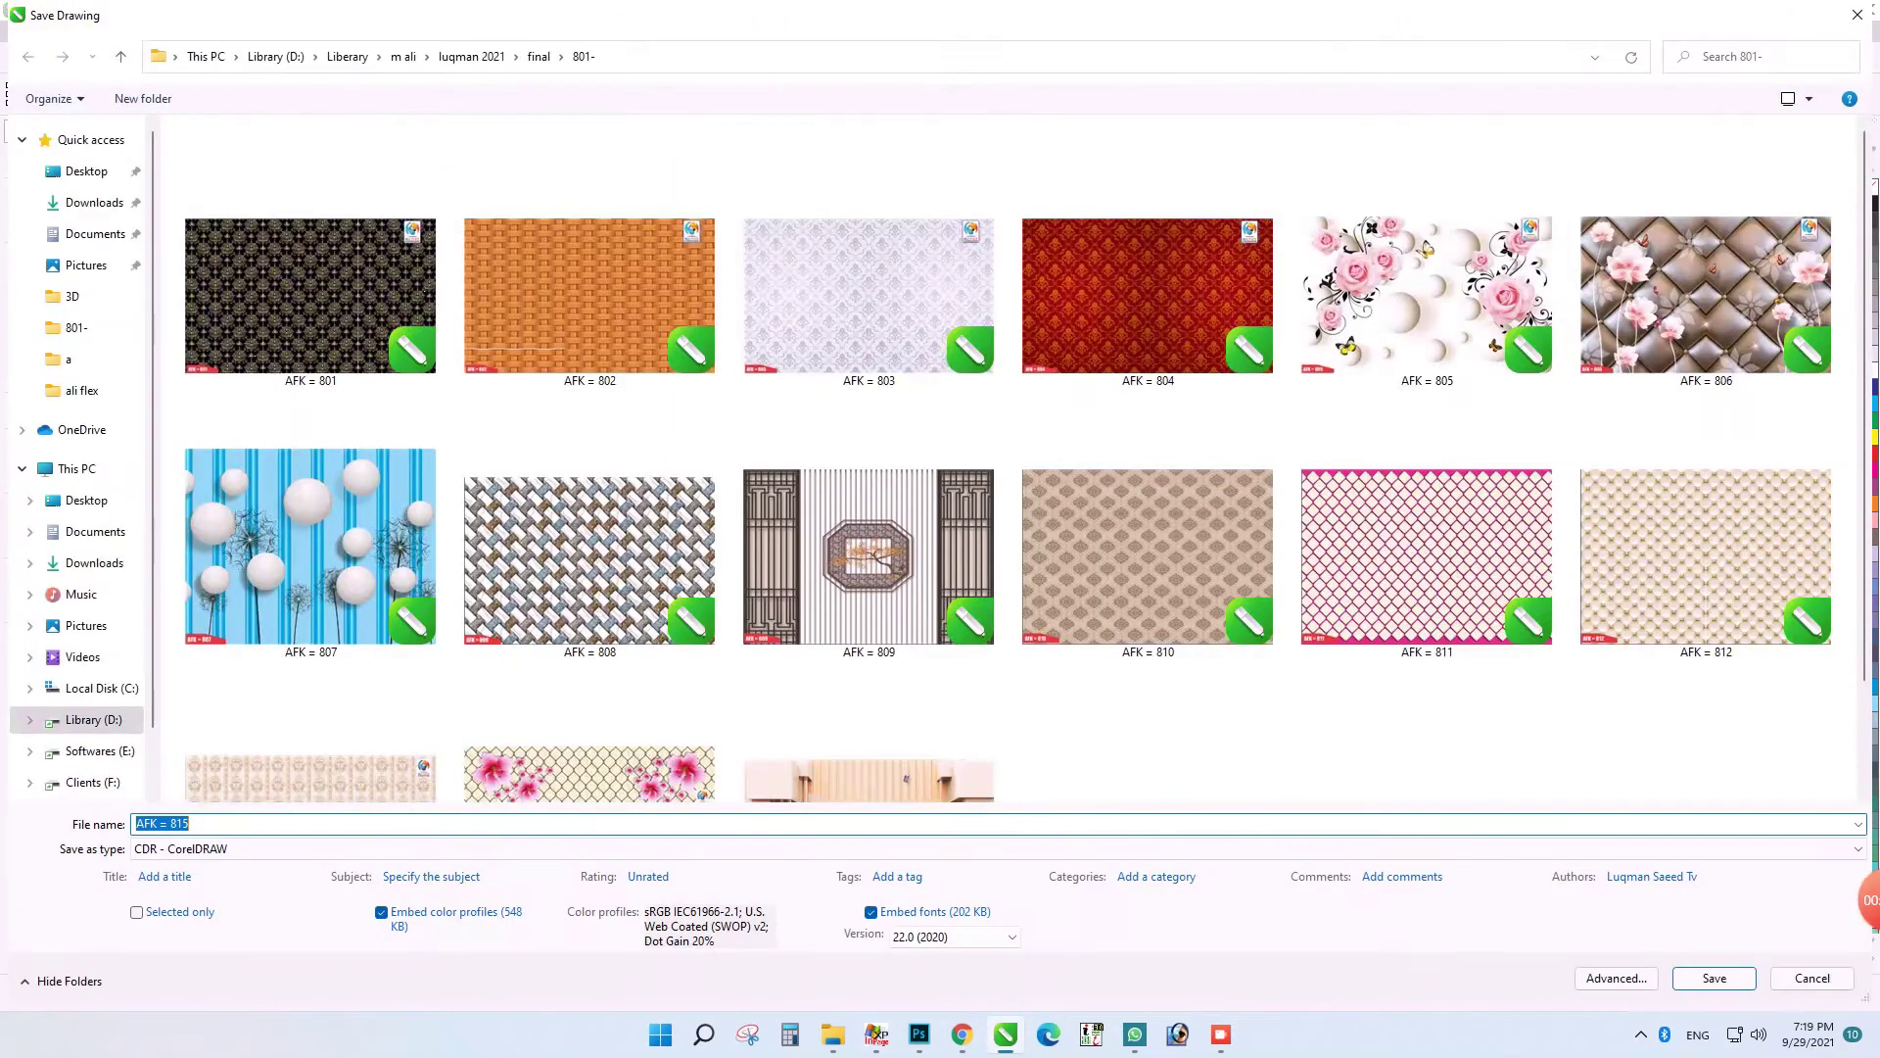
left_click(955, 936)
left_click(940, 858)
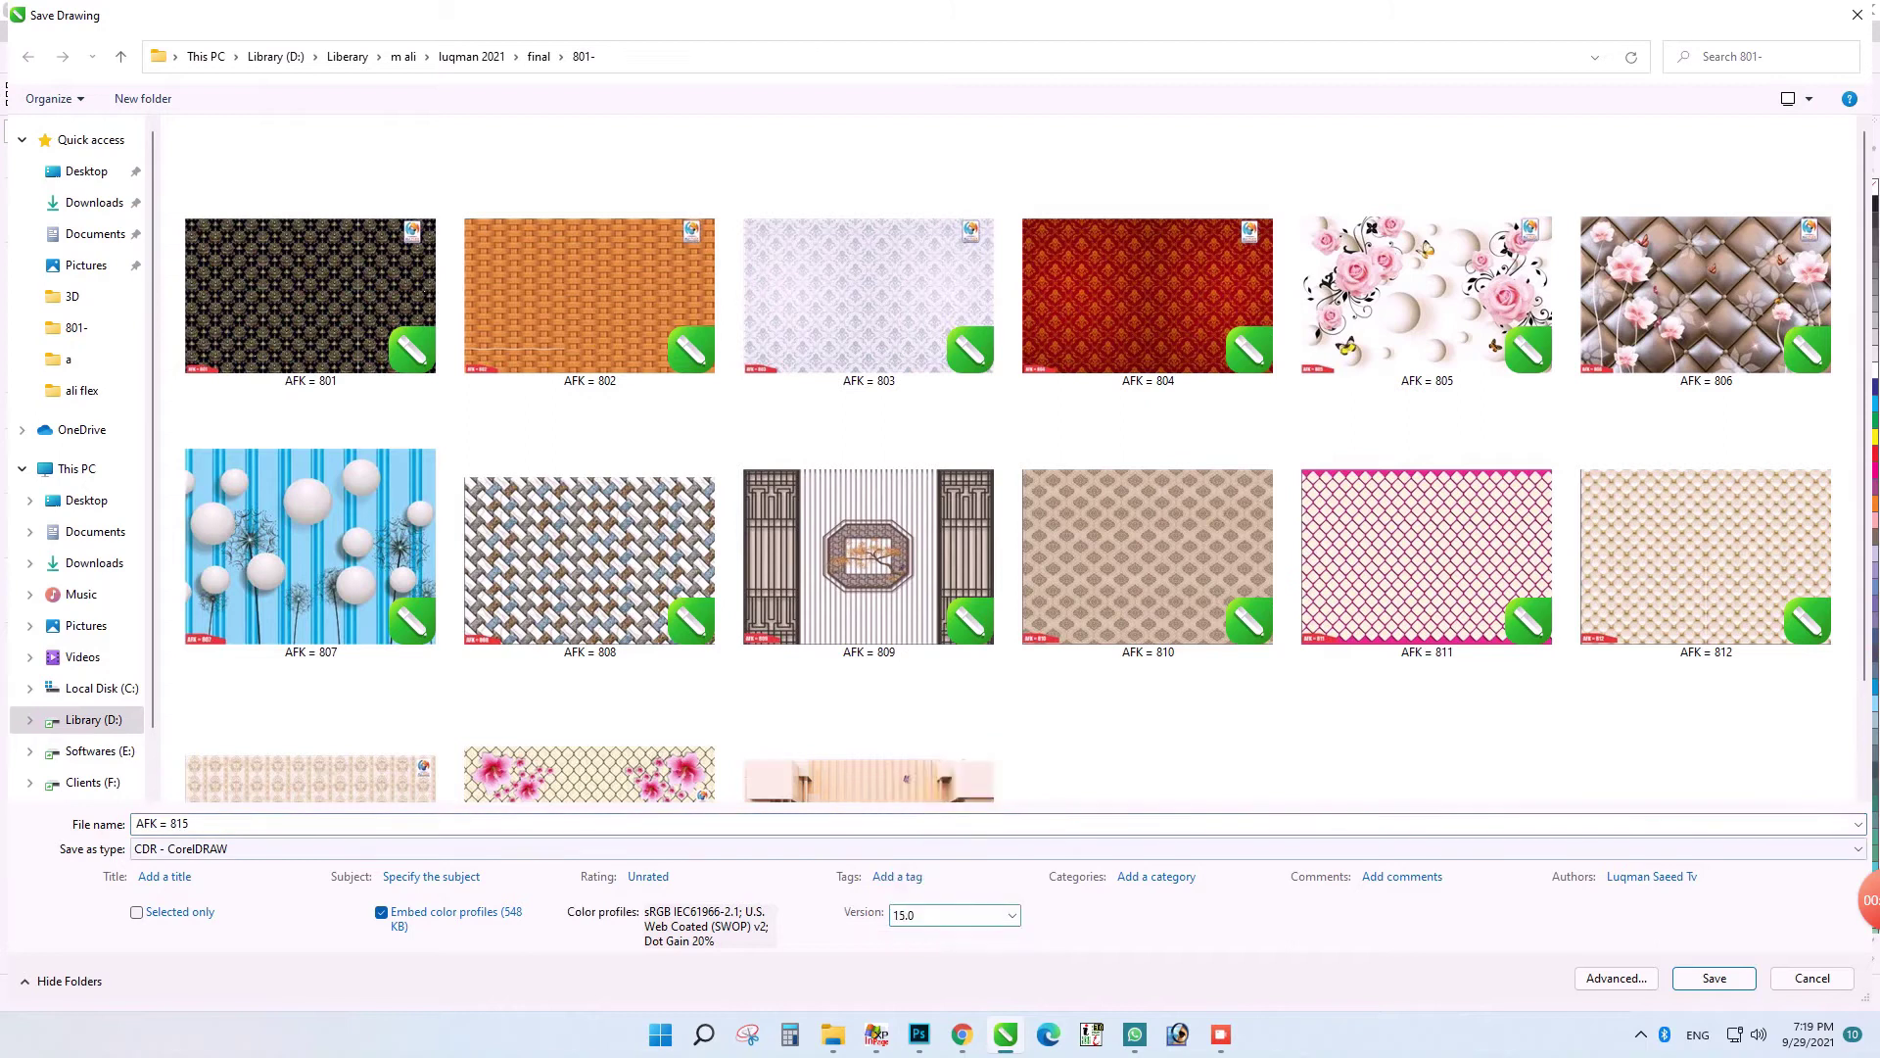
double_click(180, 823)
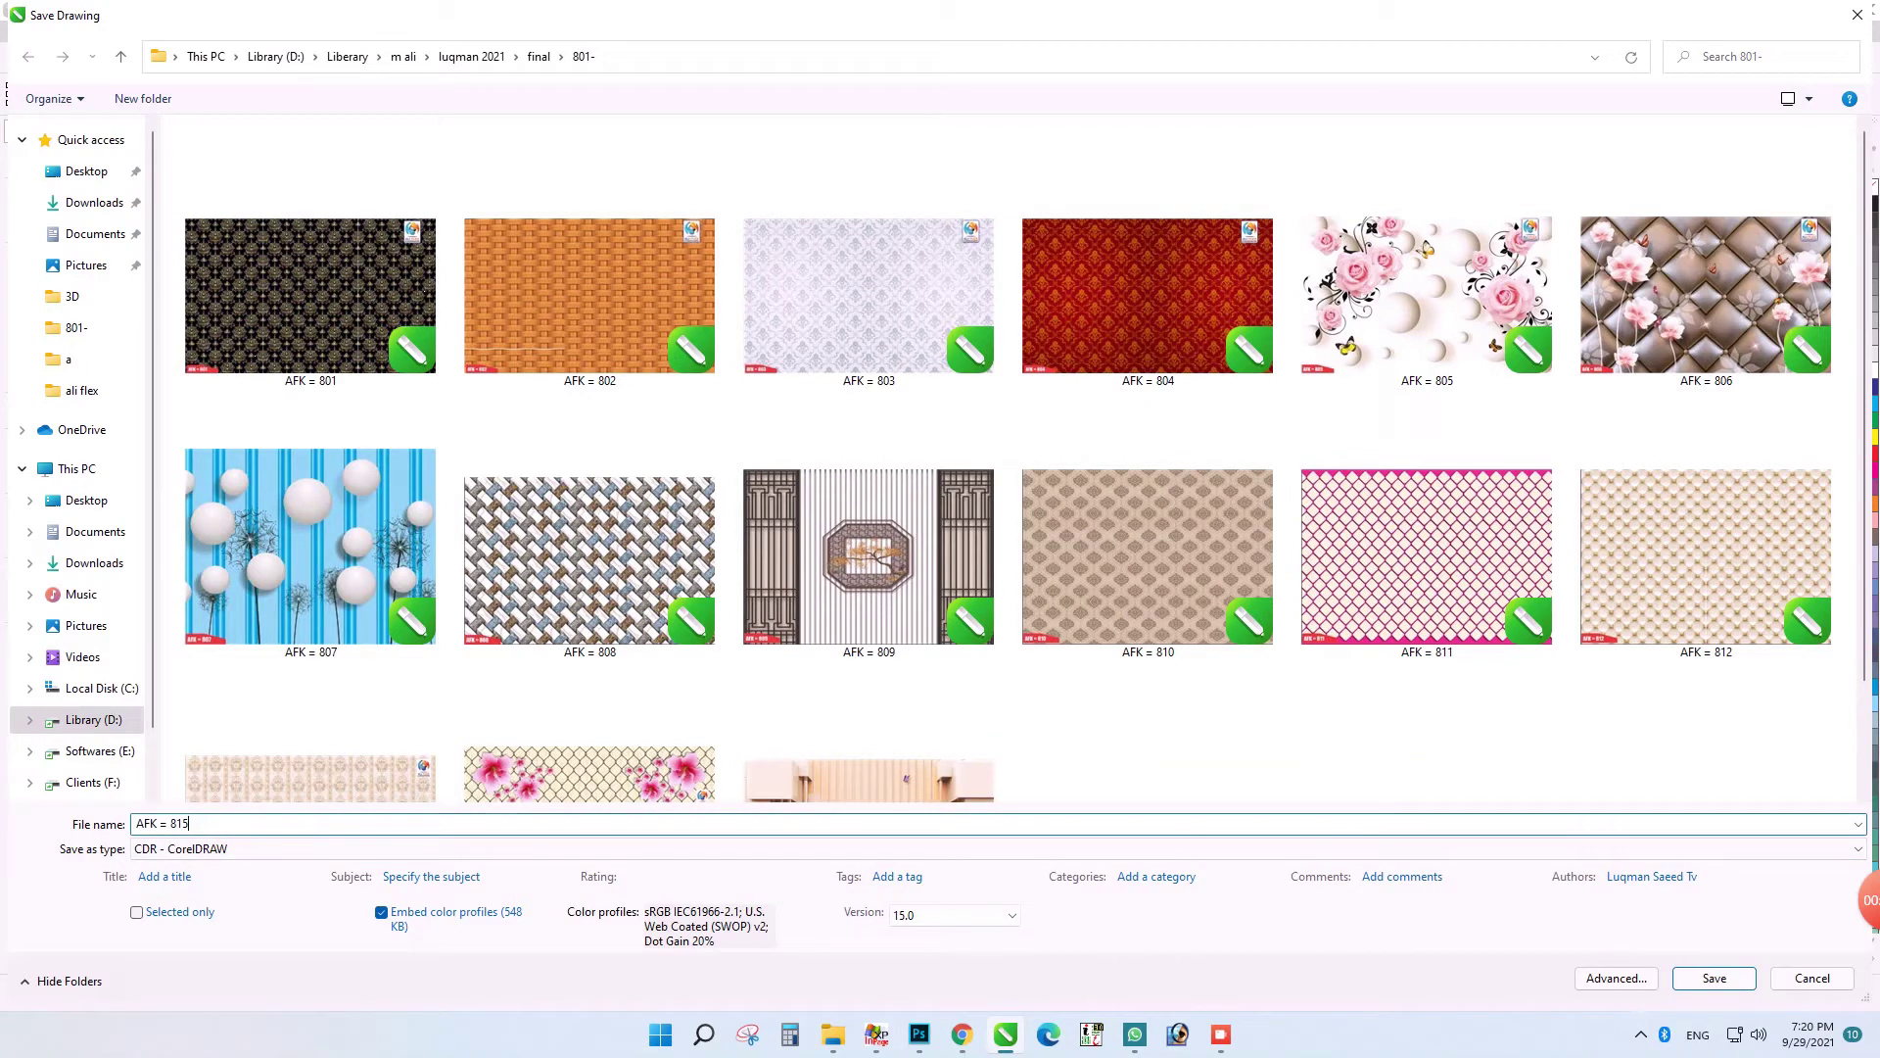
type("816")
key("Return")
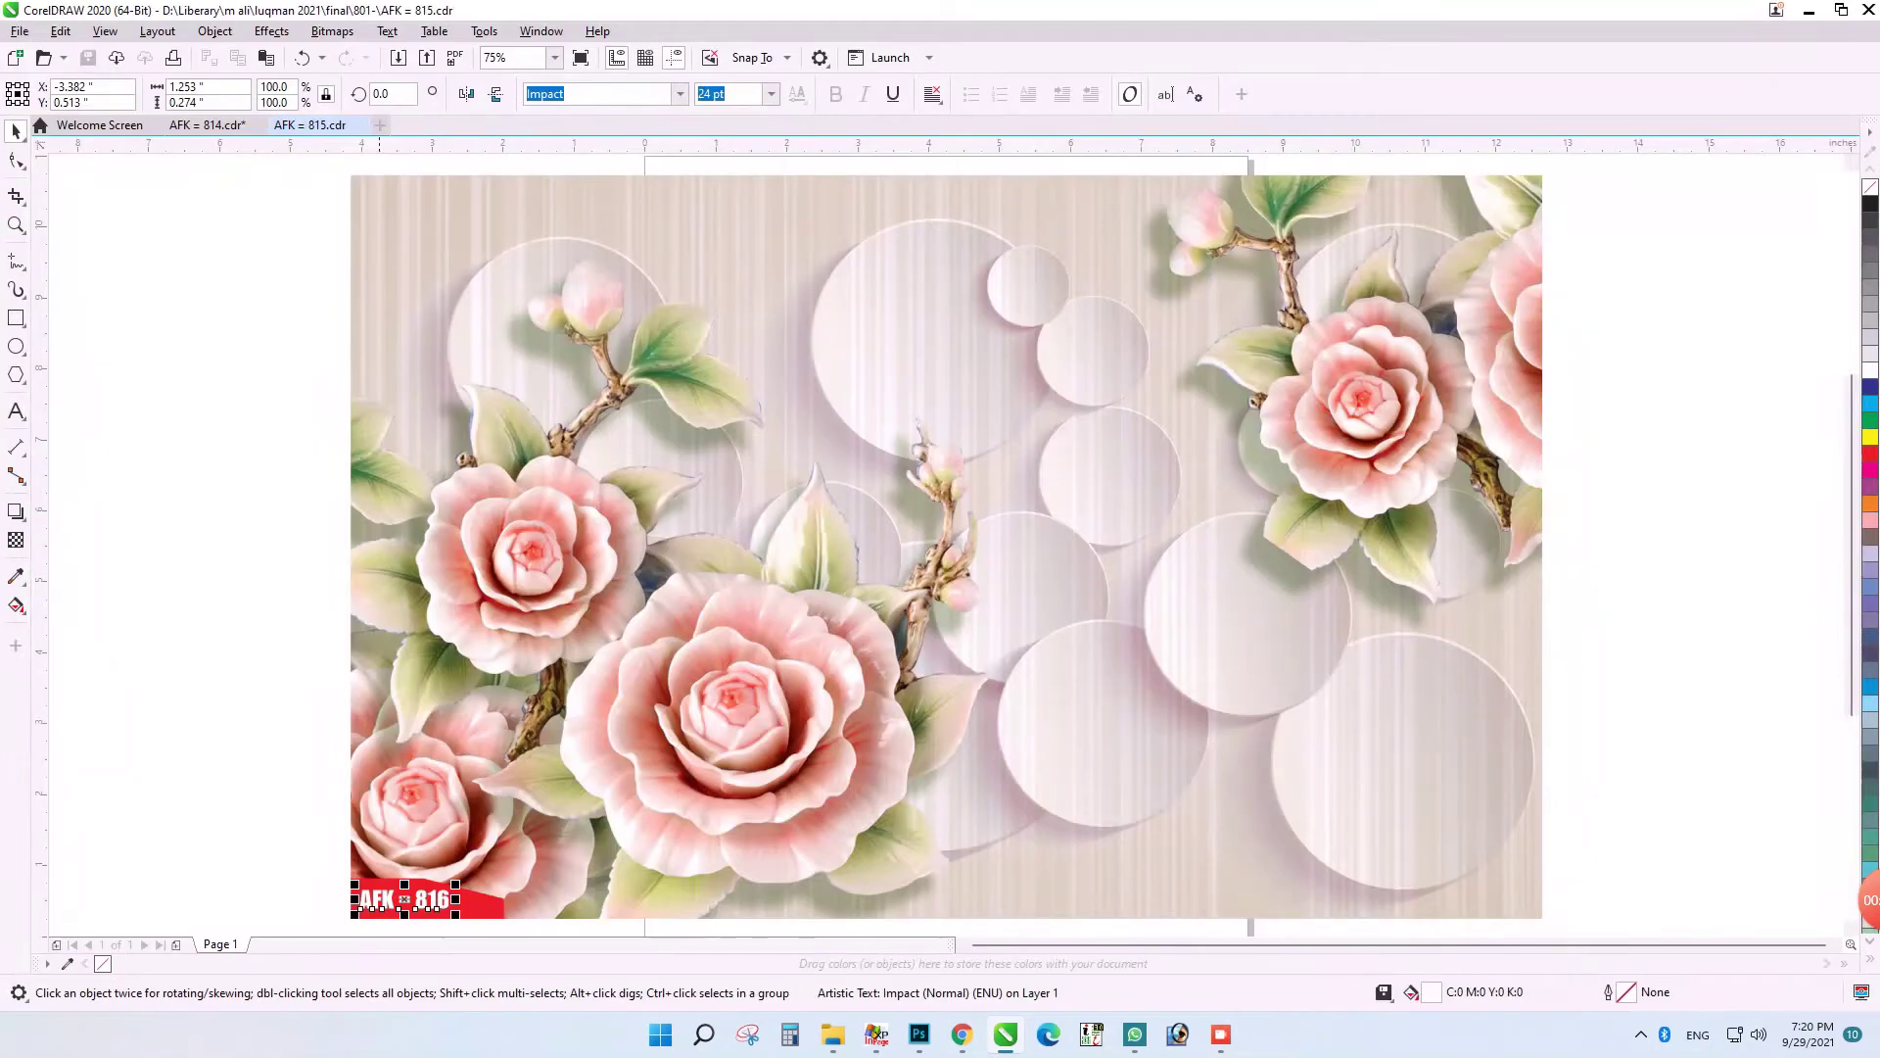
key("ctrl+e")
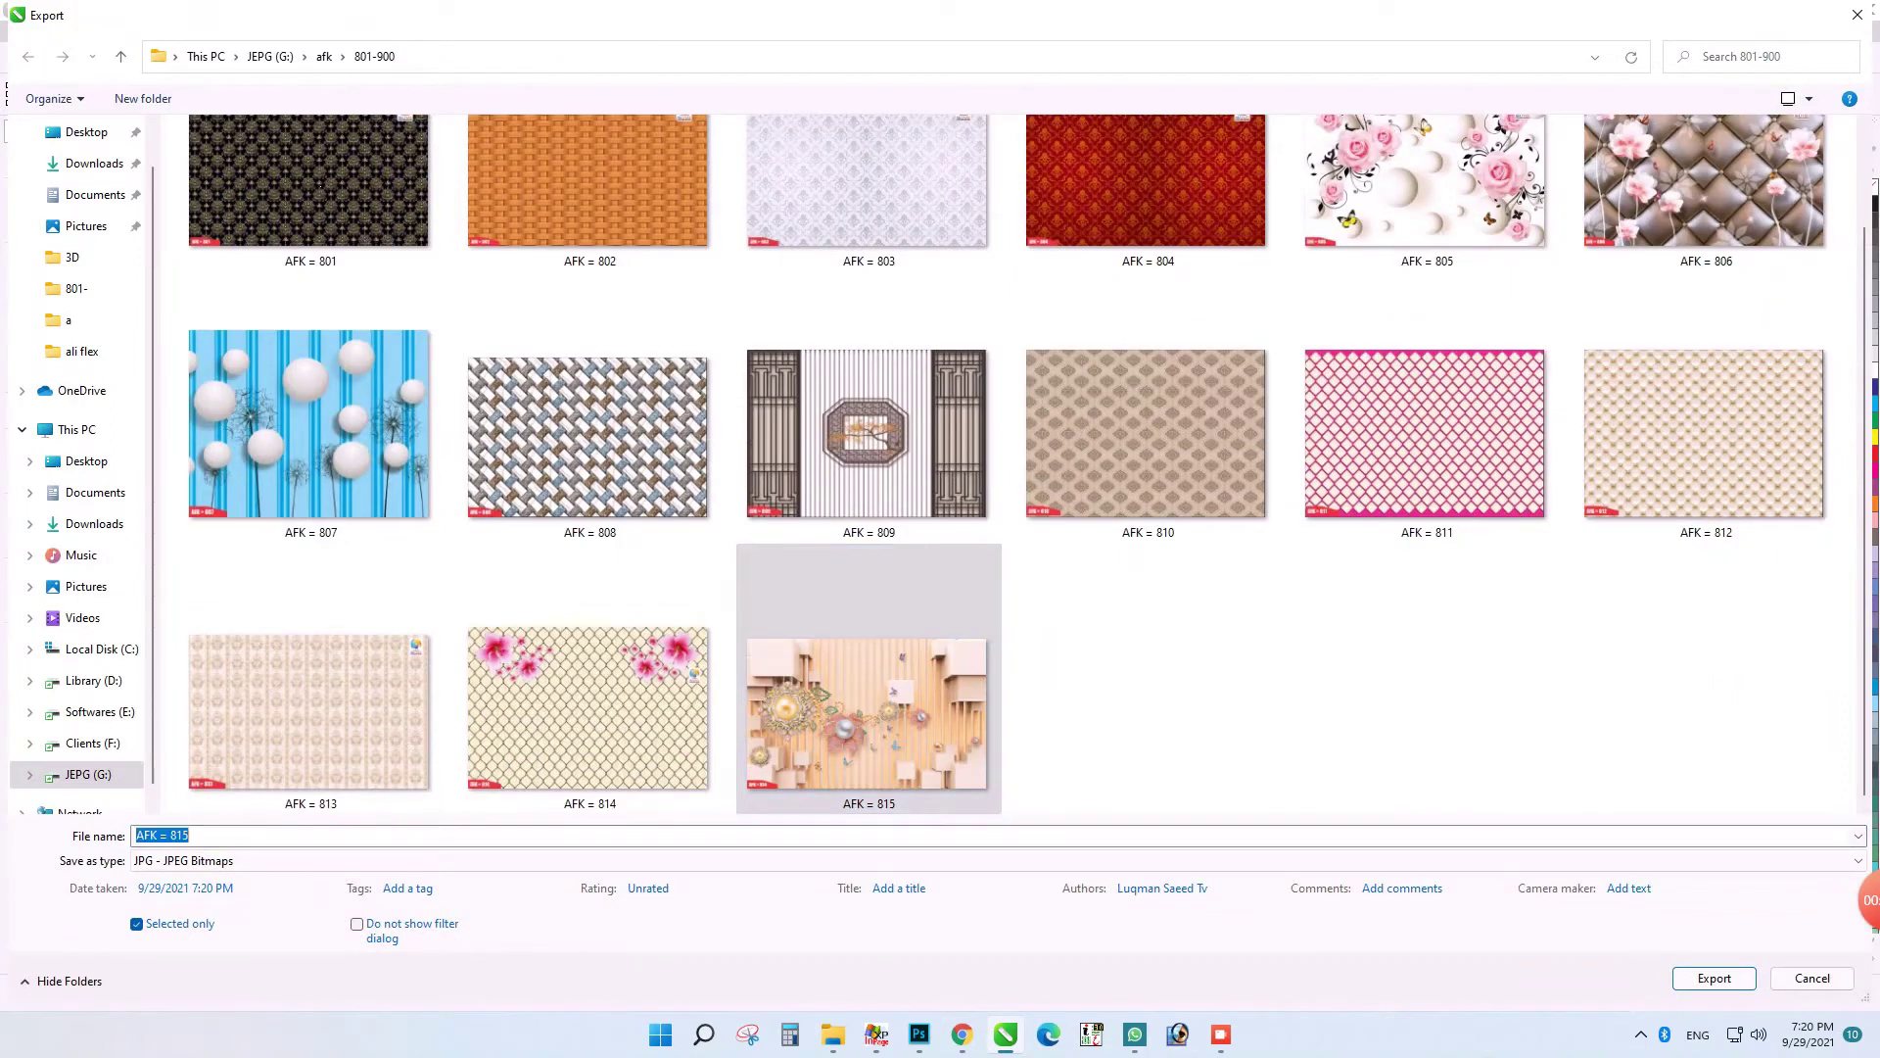
key("BackSpace")
type("6")
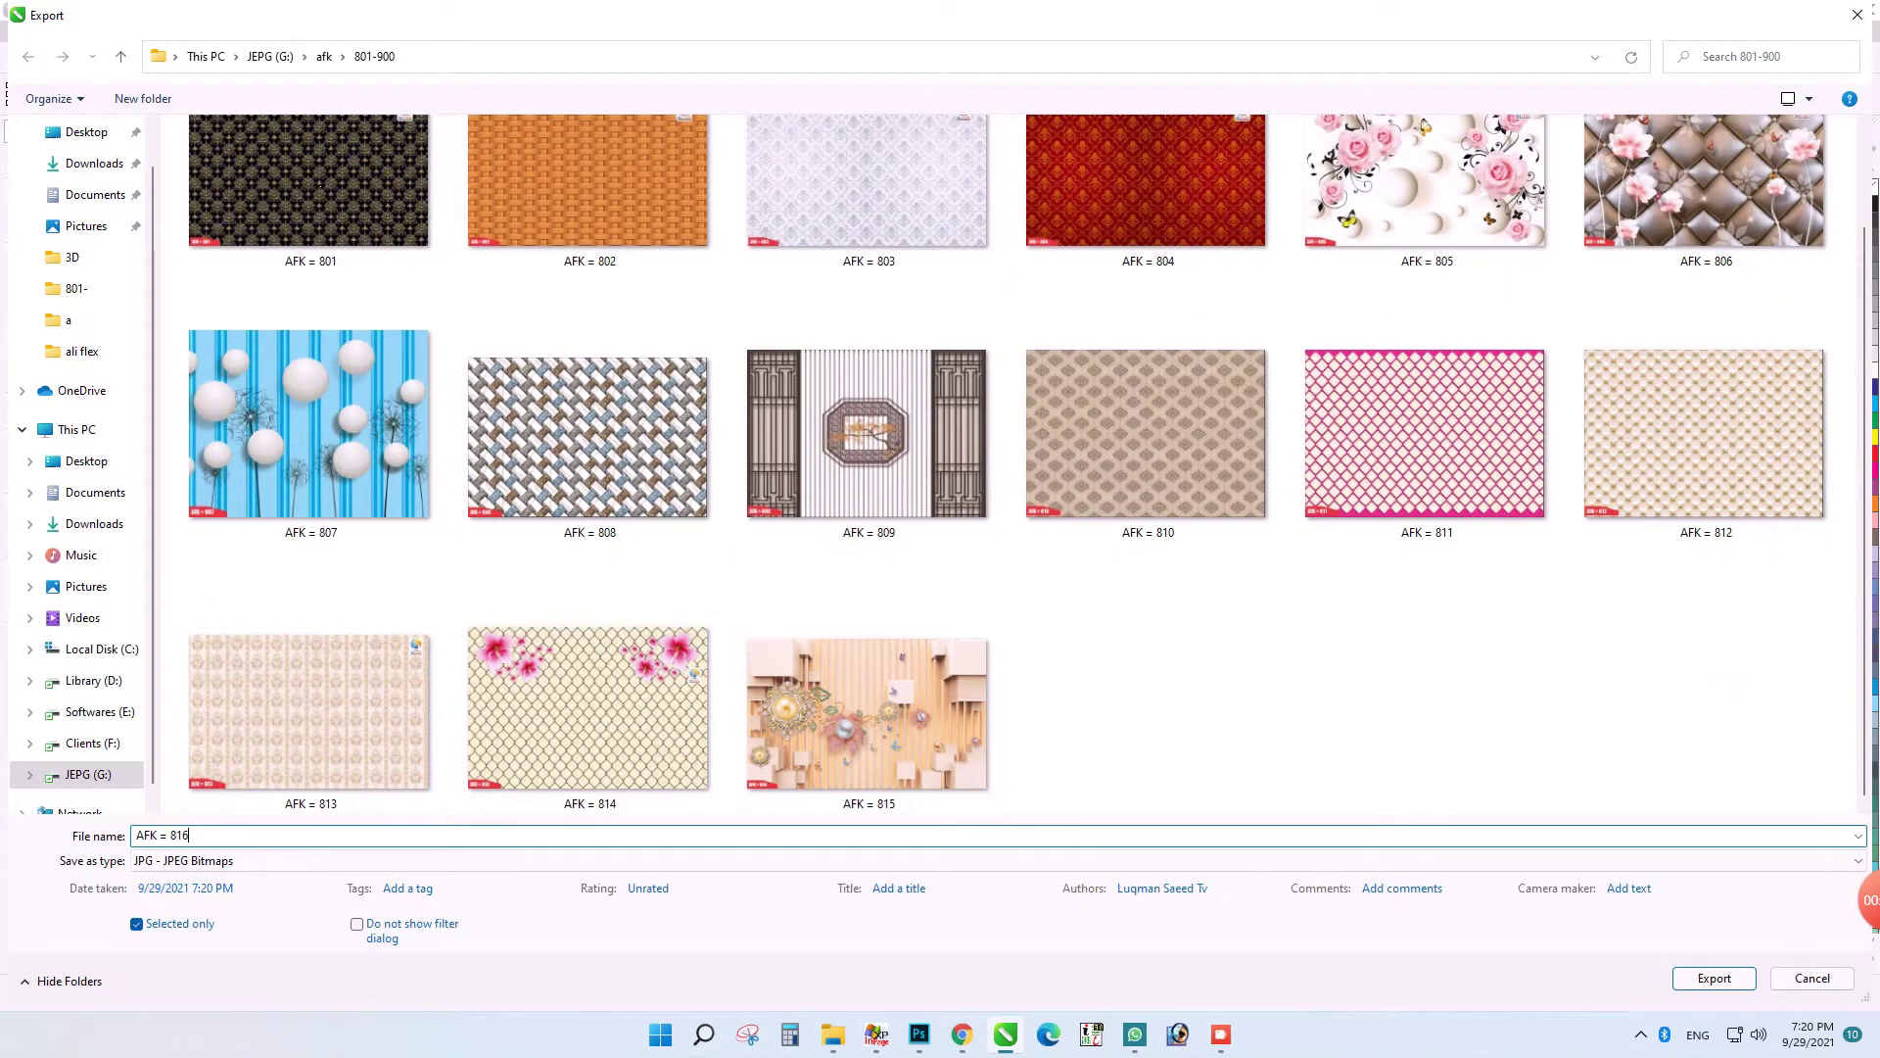
key("Return")
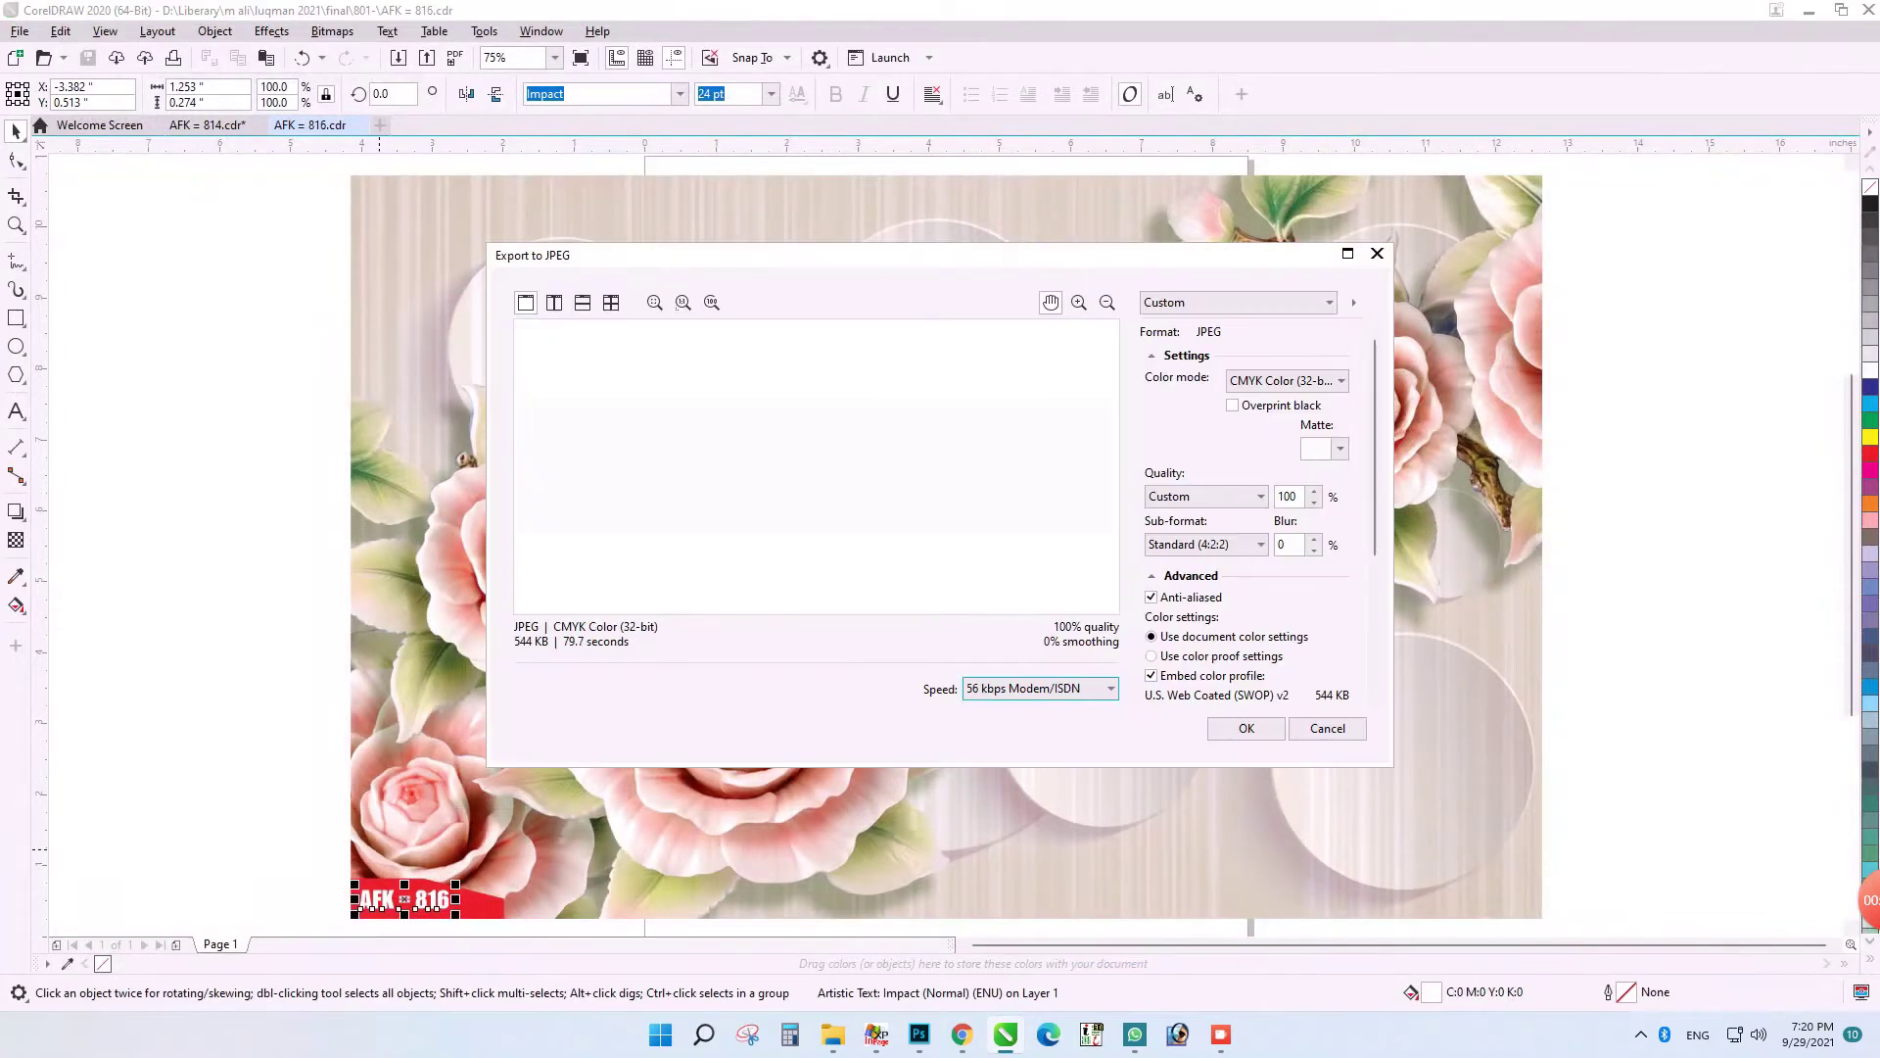
left_click(1288, 381)
left_click(1288, 414)
scroll(1246, 509, "down", 5)
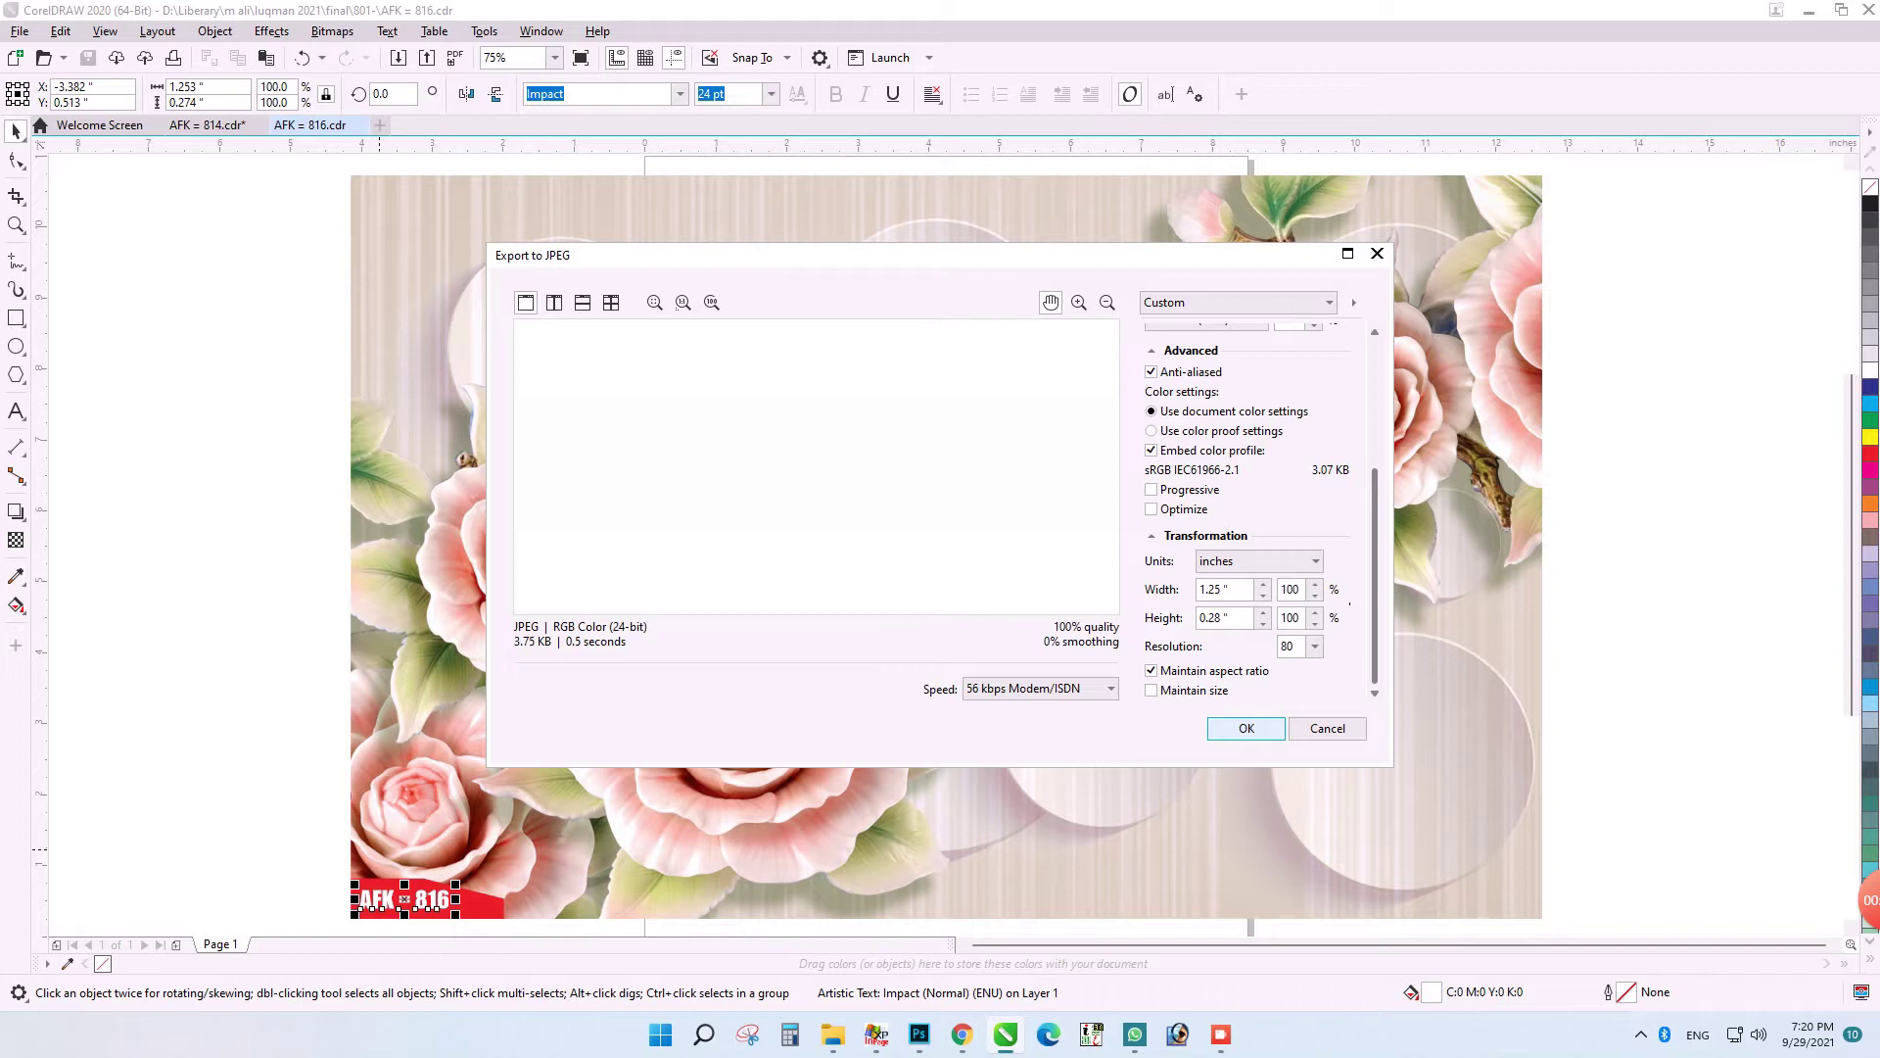
left_click(1328, 729)
- Select the whole rose design with its label and group it
scroll(1073, 635, "down", 1)
left_click_drag(579, 290, 1438, 869)
key("ctrl+g")
key("F4")
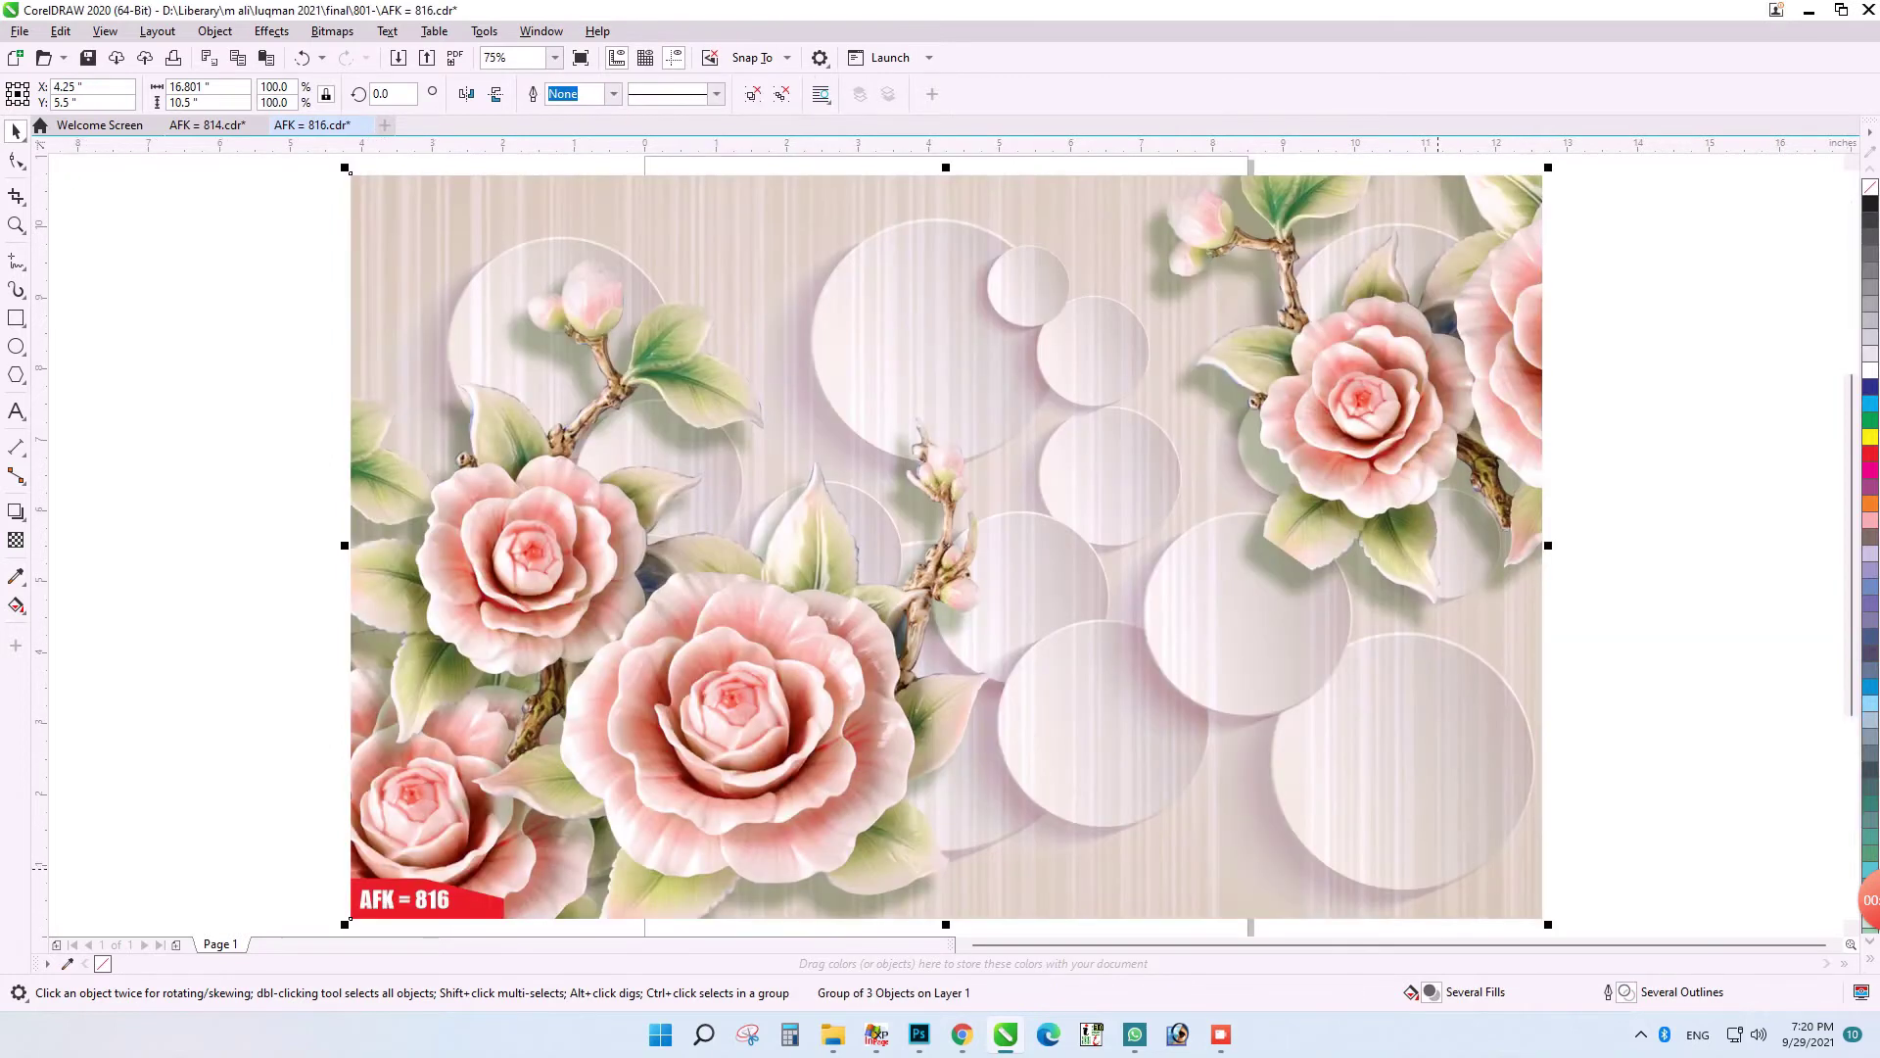
- Export the grouped rose design as the JPG AFK = 816 in the 801-900 folder, using RGB Color (24-bit)
key("ctrl+e")
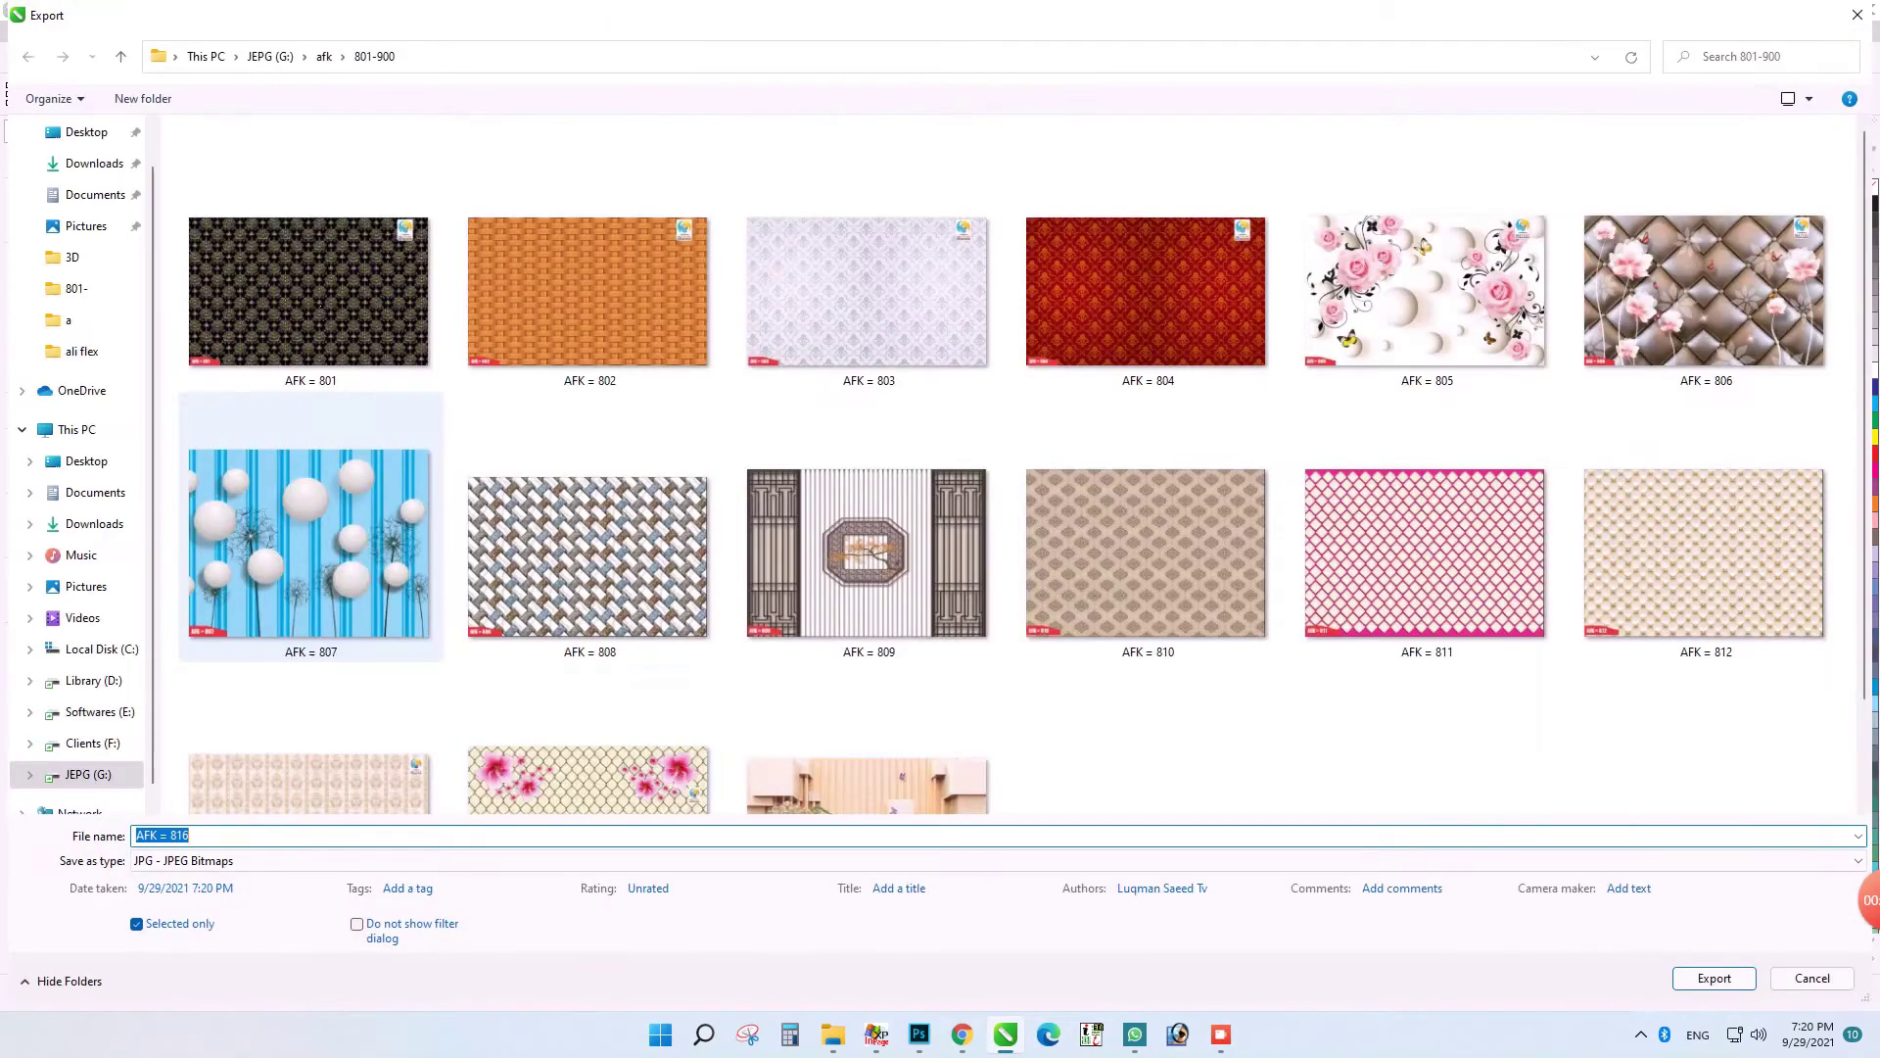
left_click(833, 676)
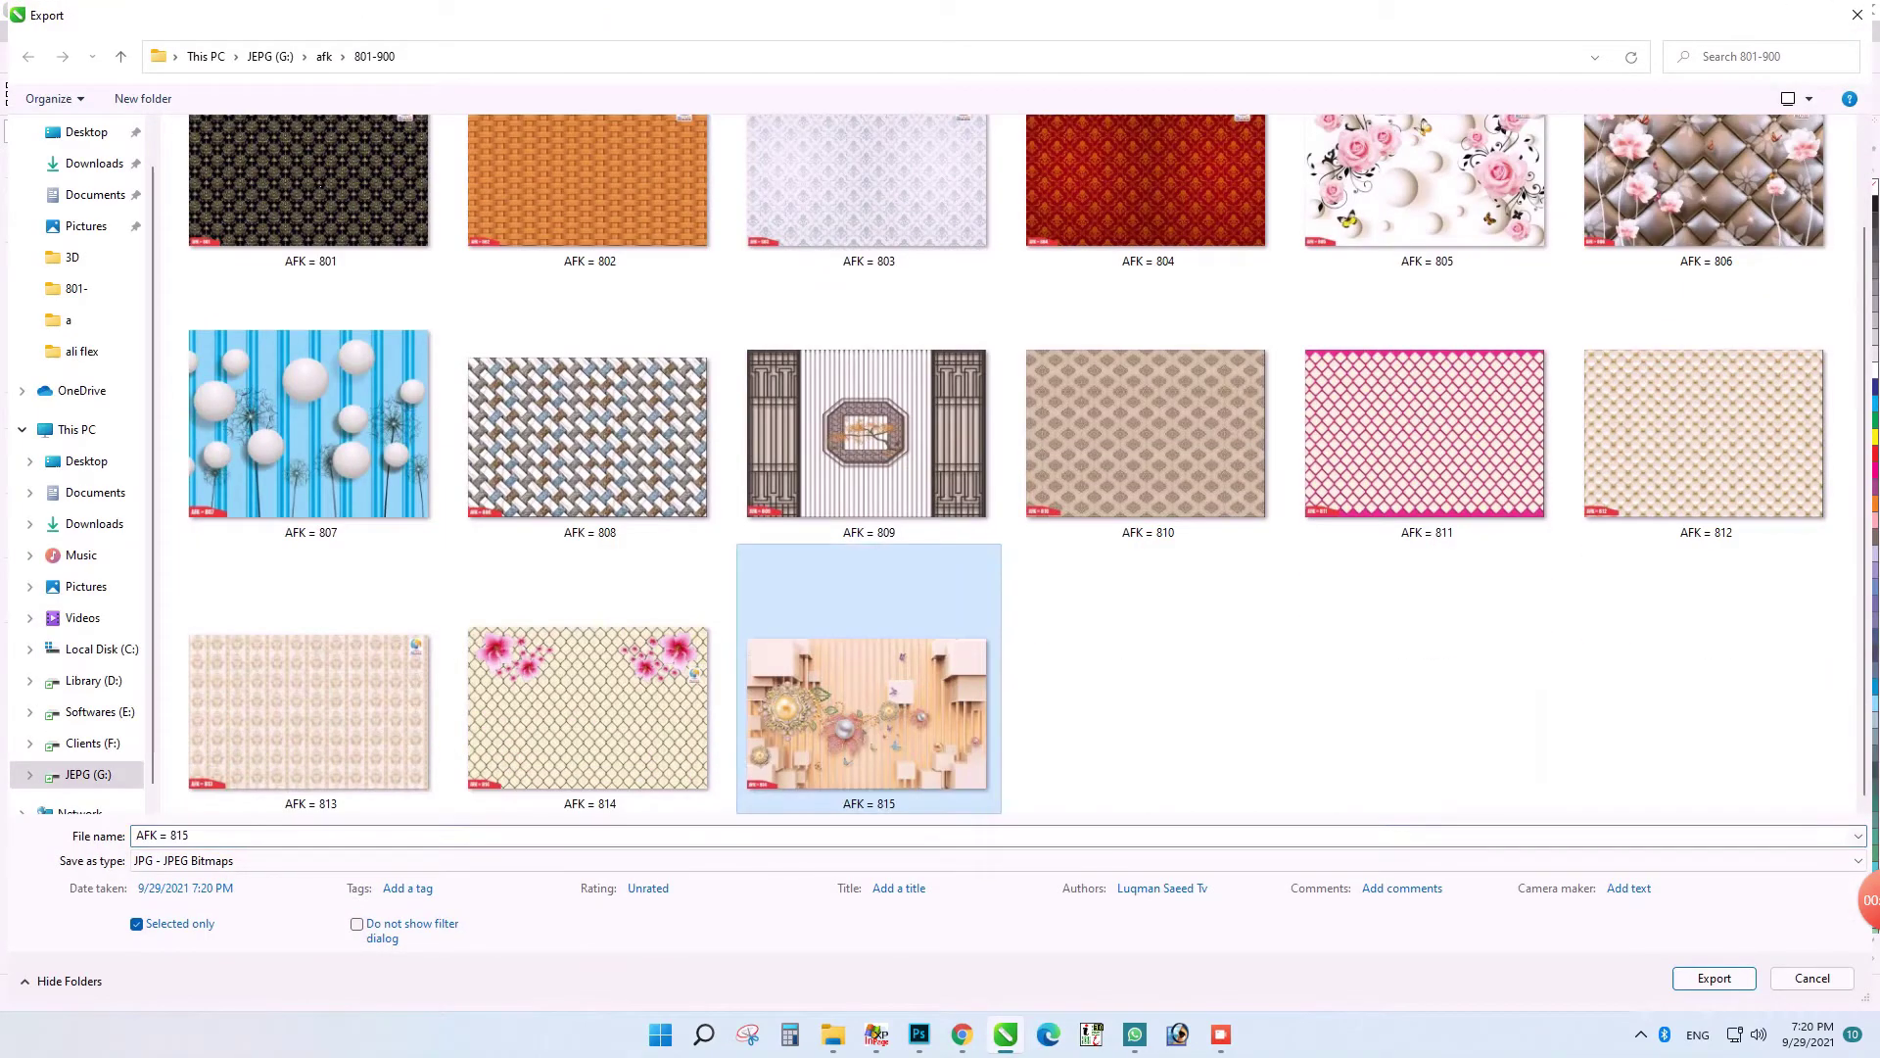
left_click(193, 836)
left_click(193, 835)
key("BackSpace")
type("6")
key("Return")
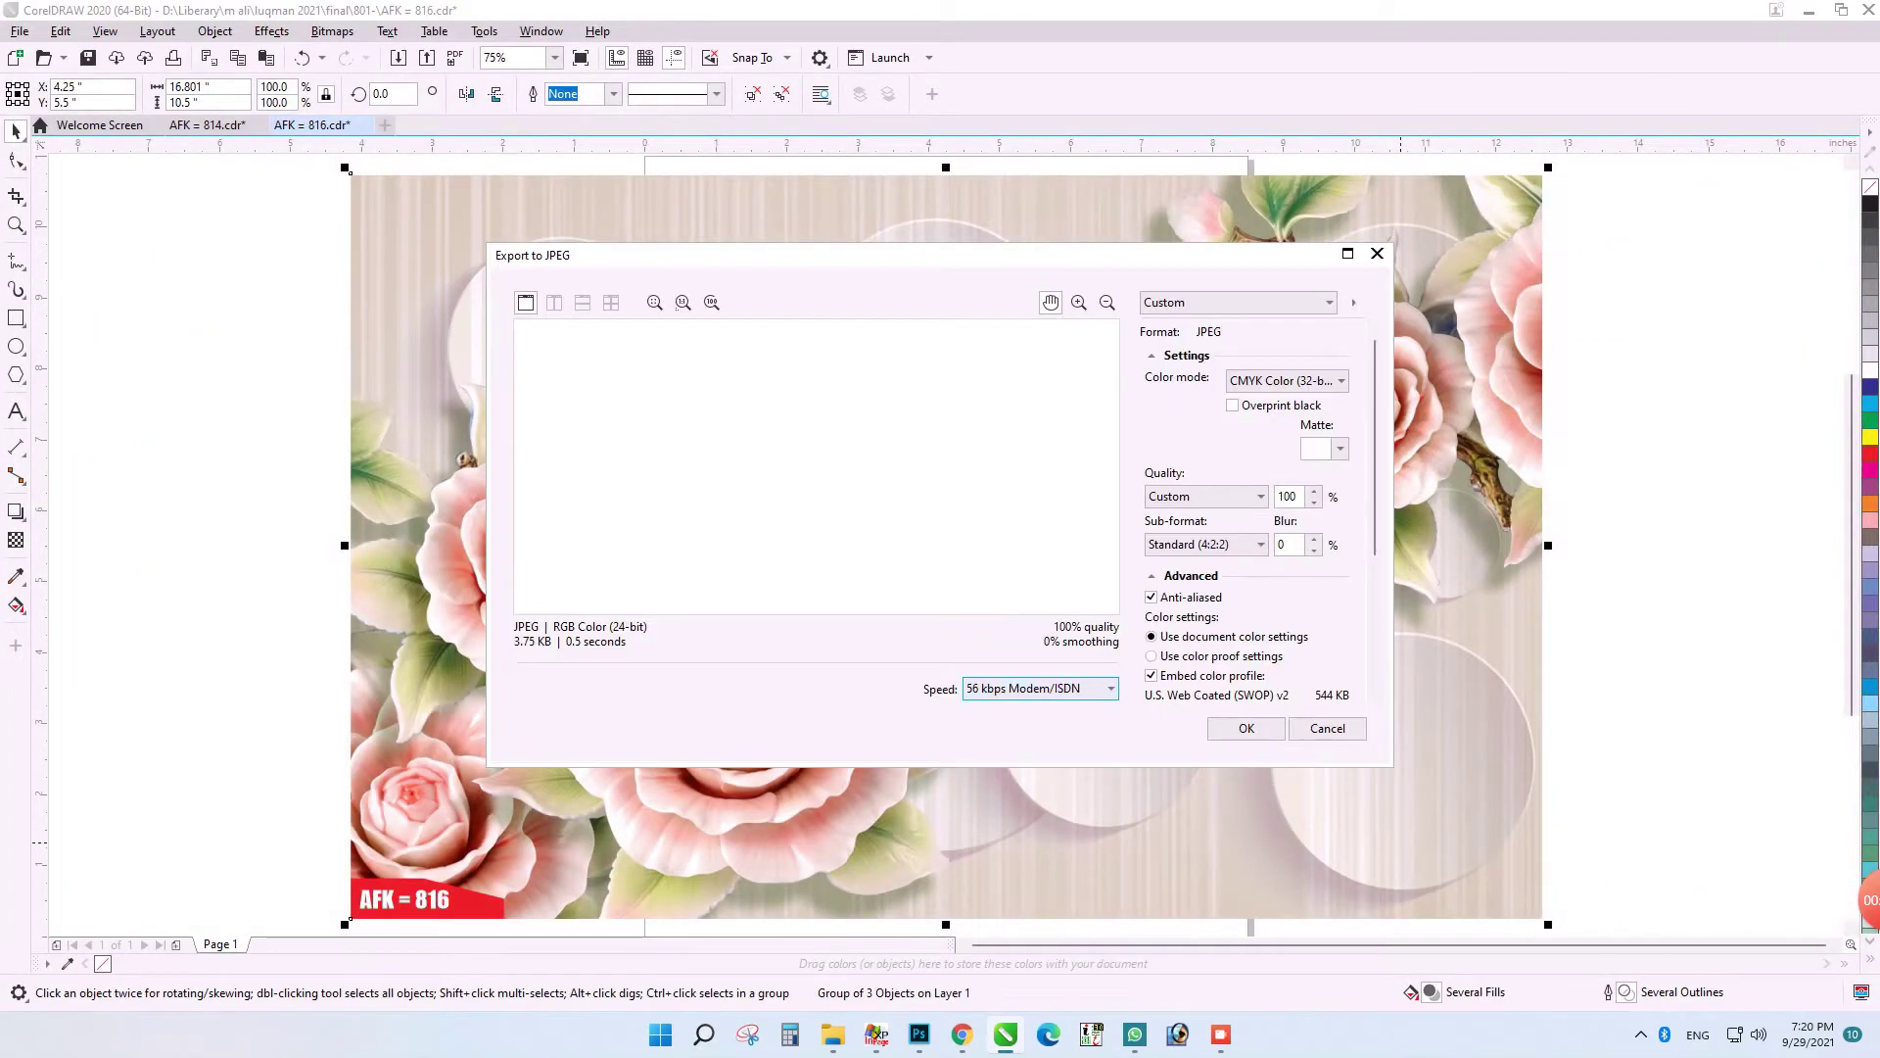
left_click(1288, 381)
left_click(1288, 416)
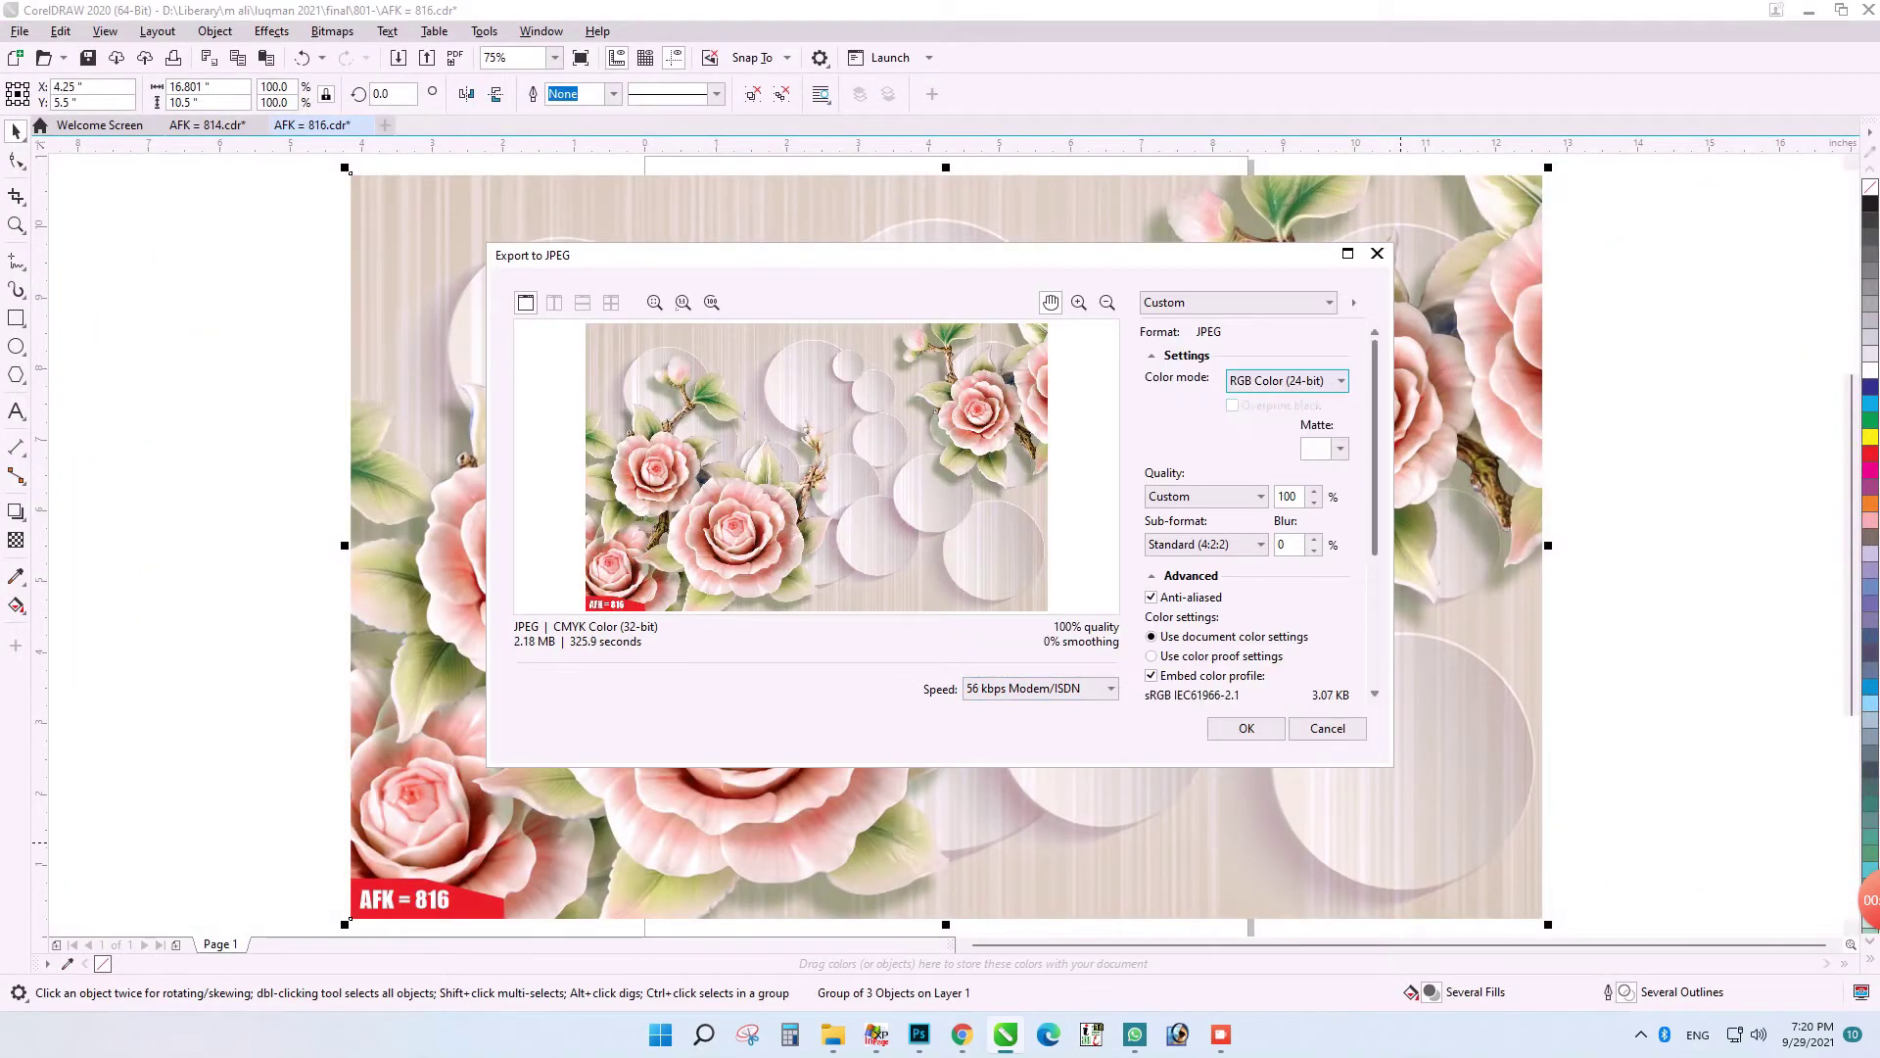
scroll(1254, 510, "down", 5)
left_click(1245, 727)
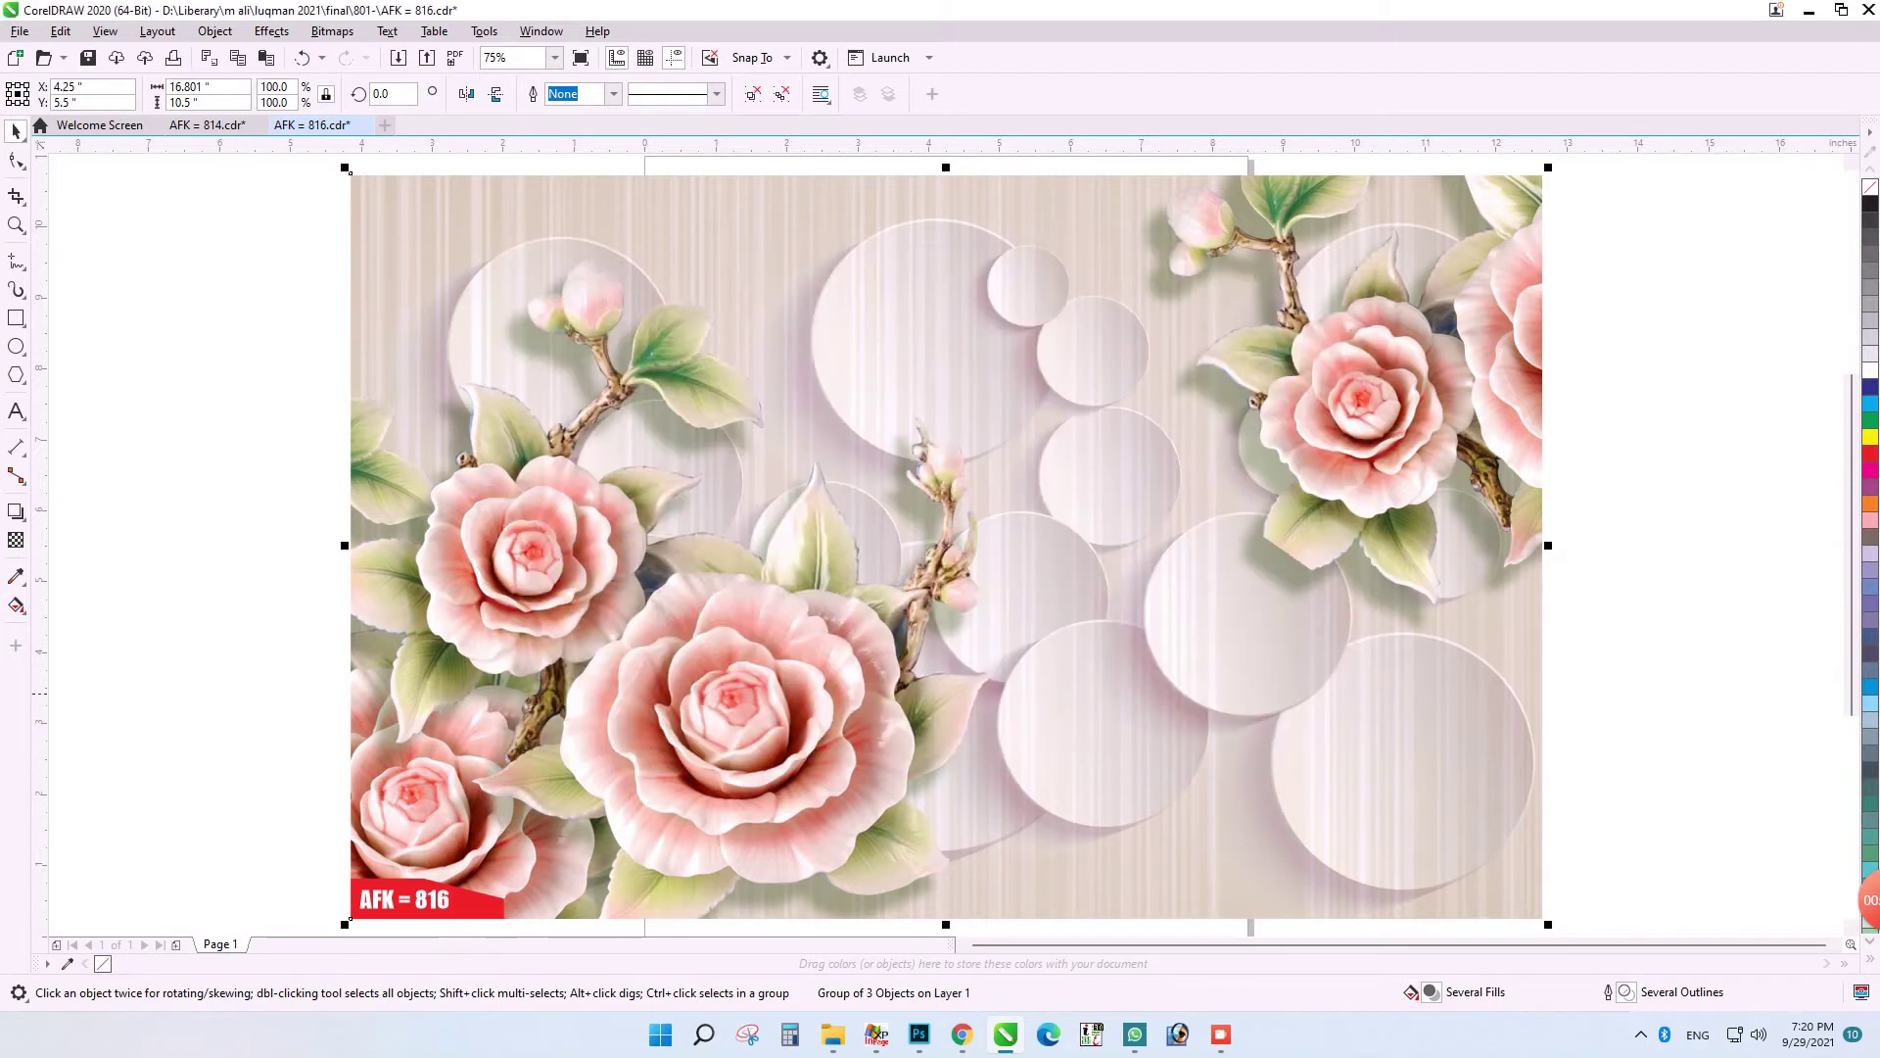
- Ungroup the rose artwork and clear the selection
scroll(750, 341, "down", 1)
key("ctrl+u")
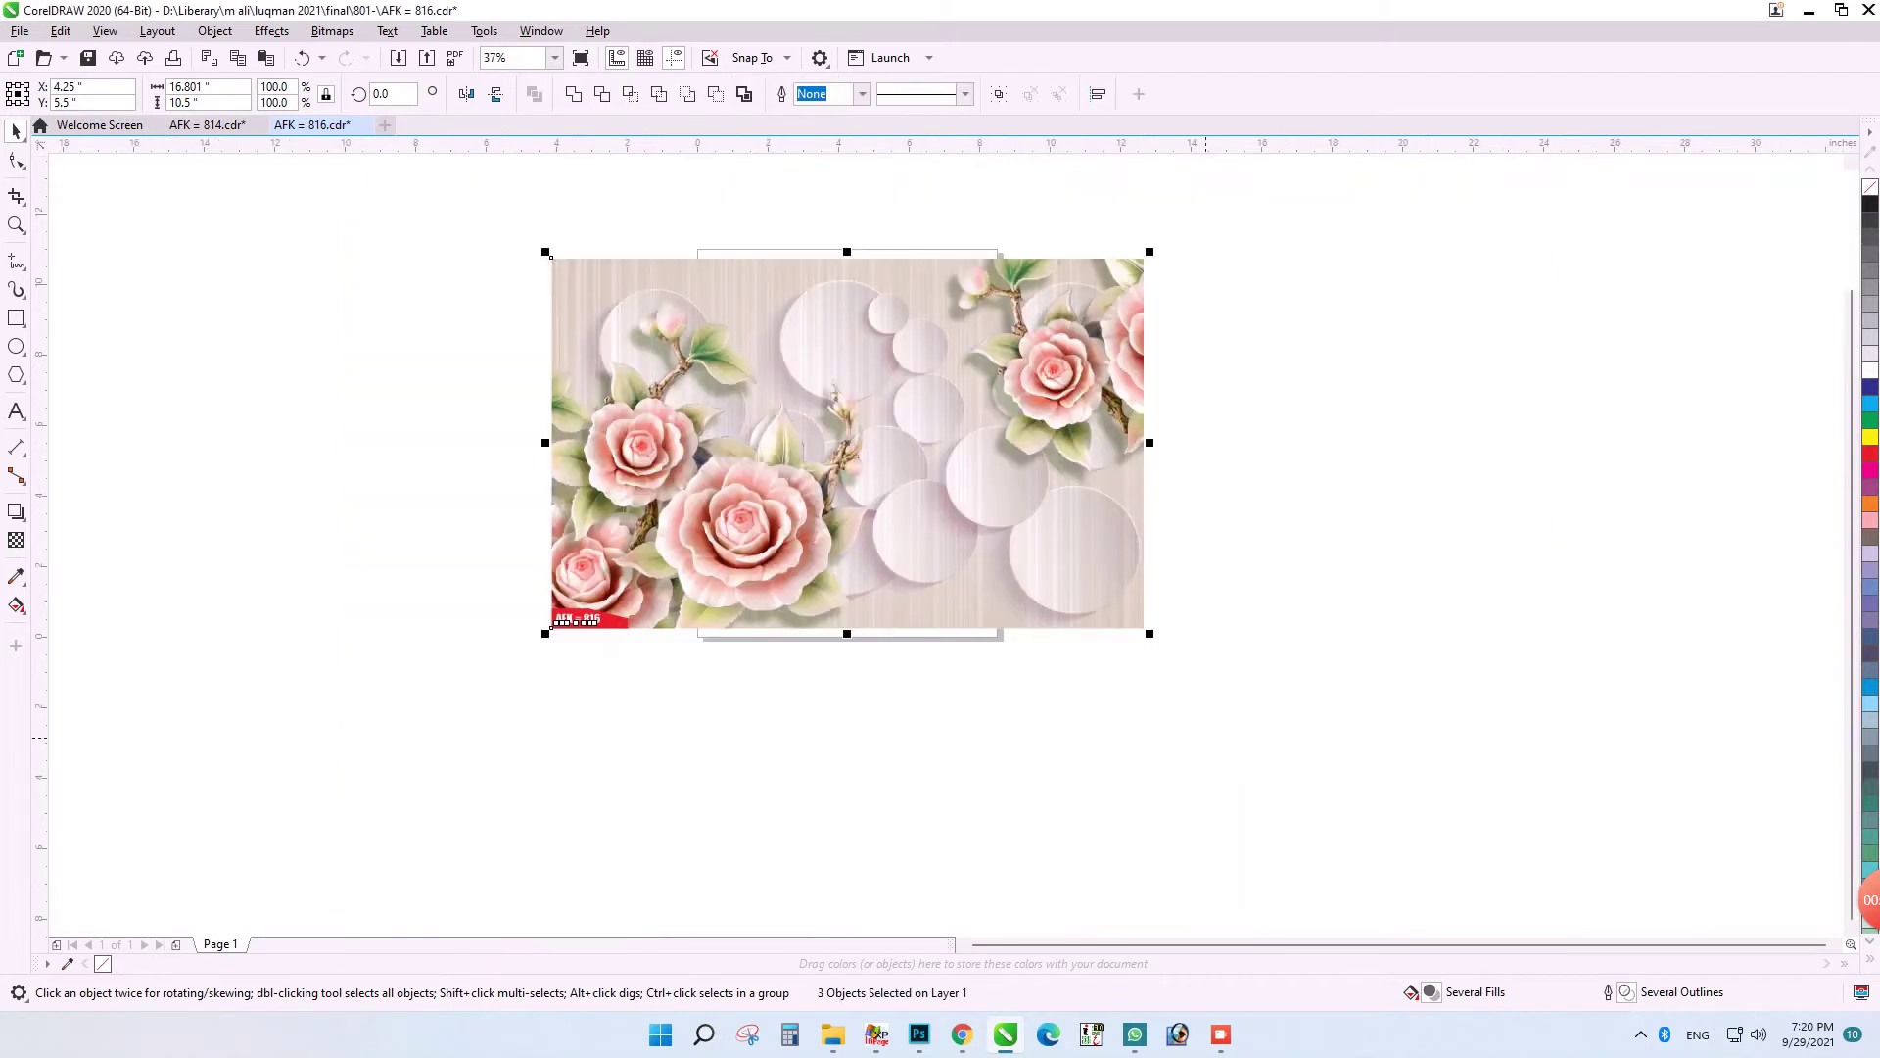
key("Escape")
- Import 1 (8).jpg, center it on the page and set its height to 10.5 inches
key("ctrl+i")
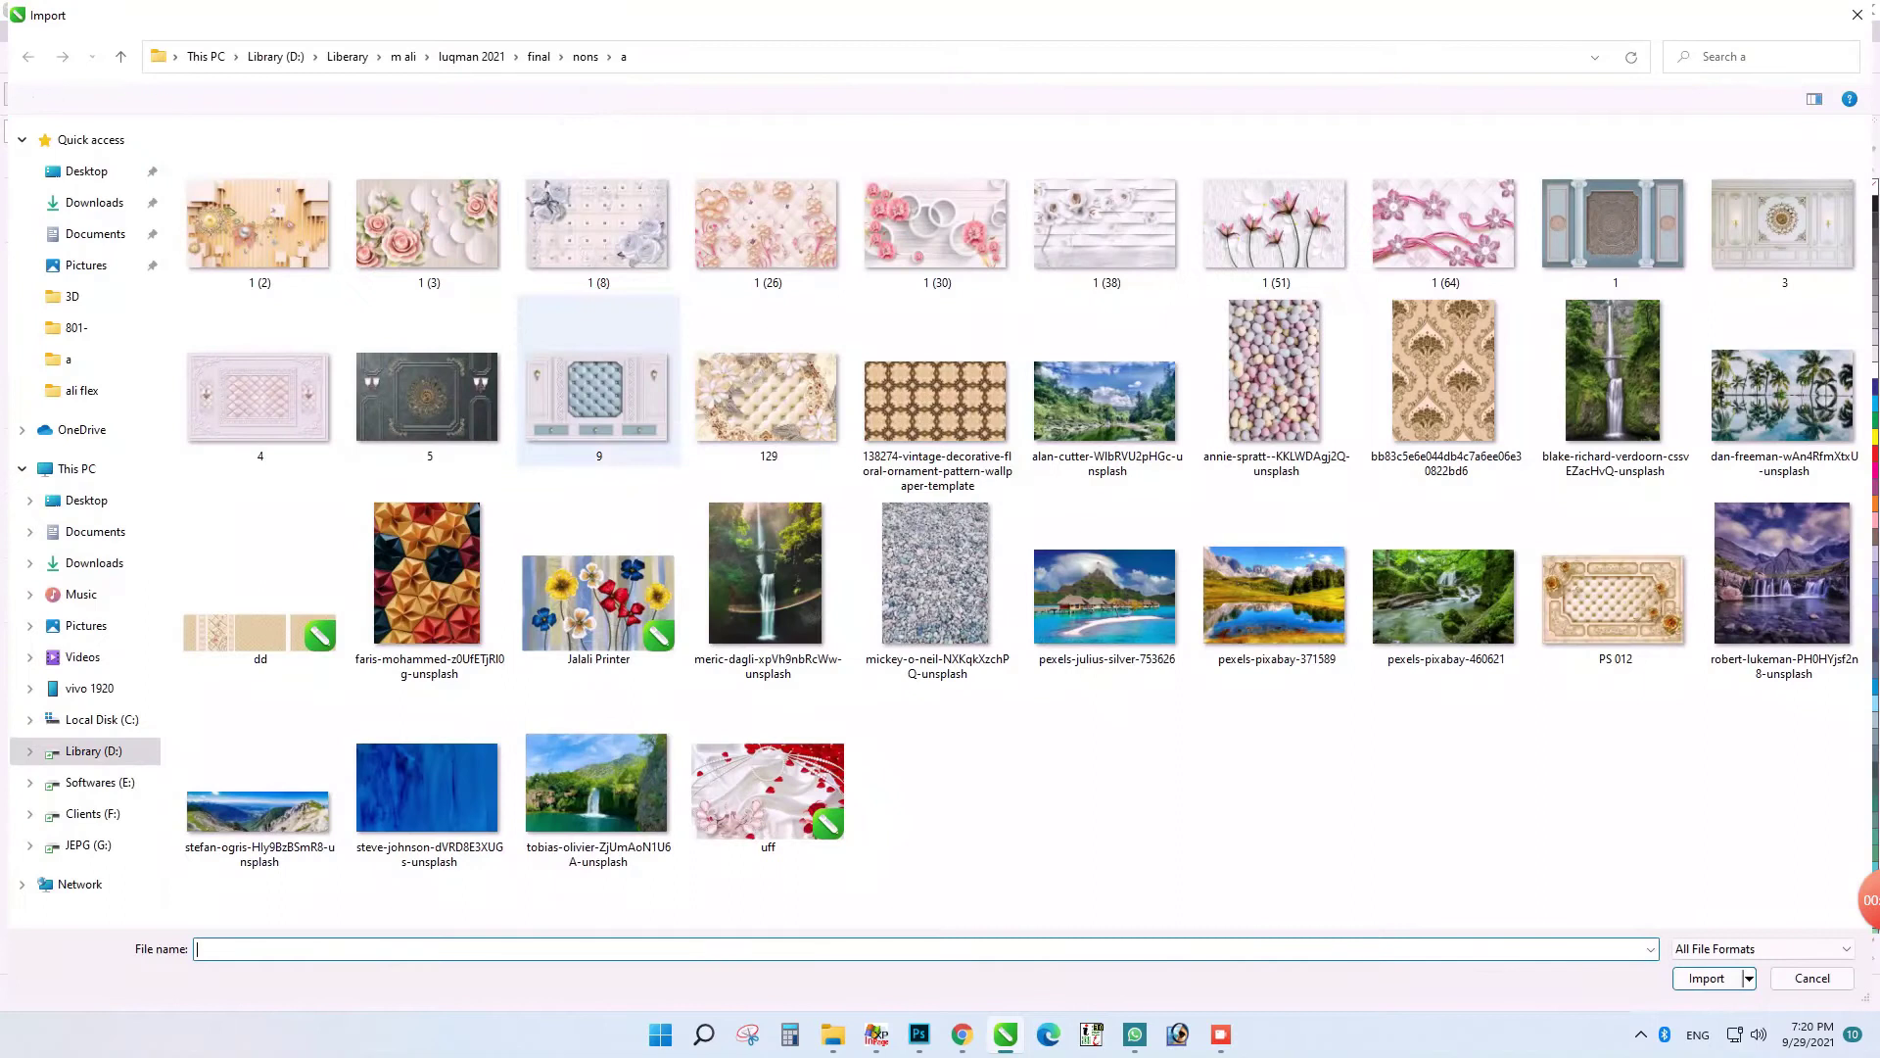
double_click(600, 221)
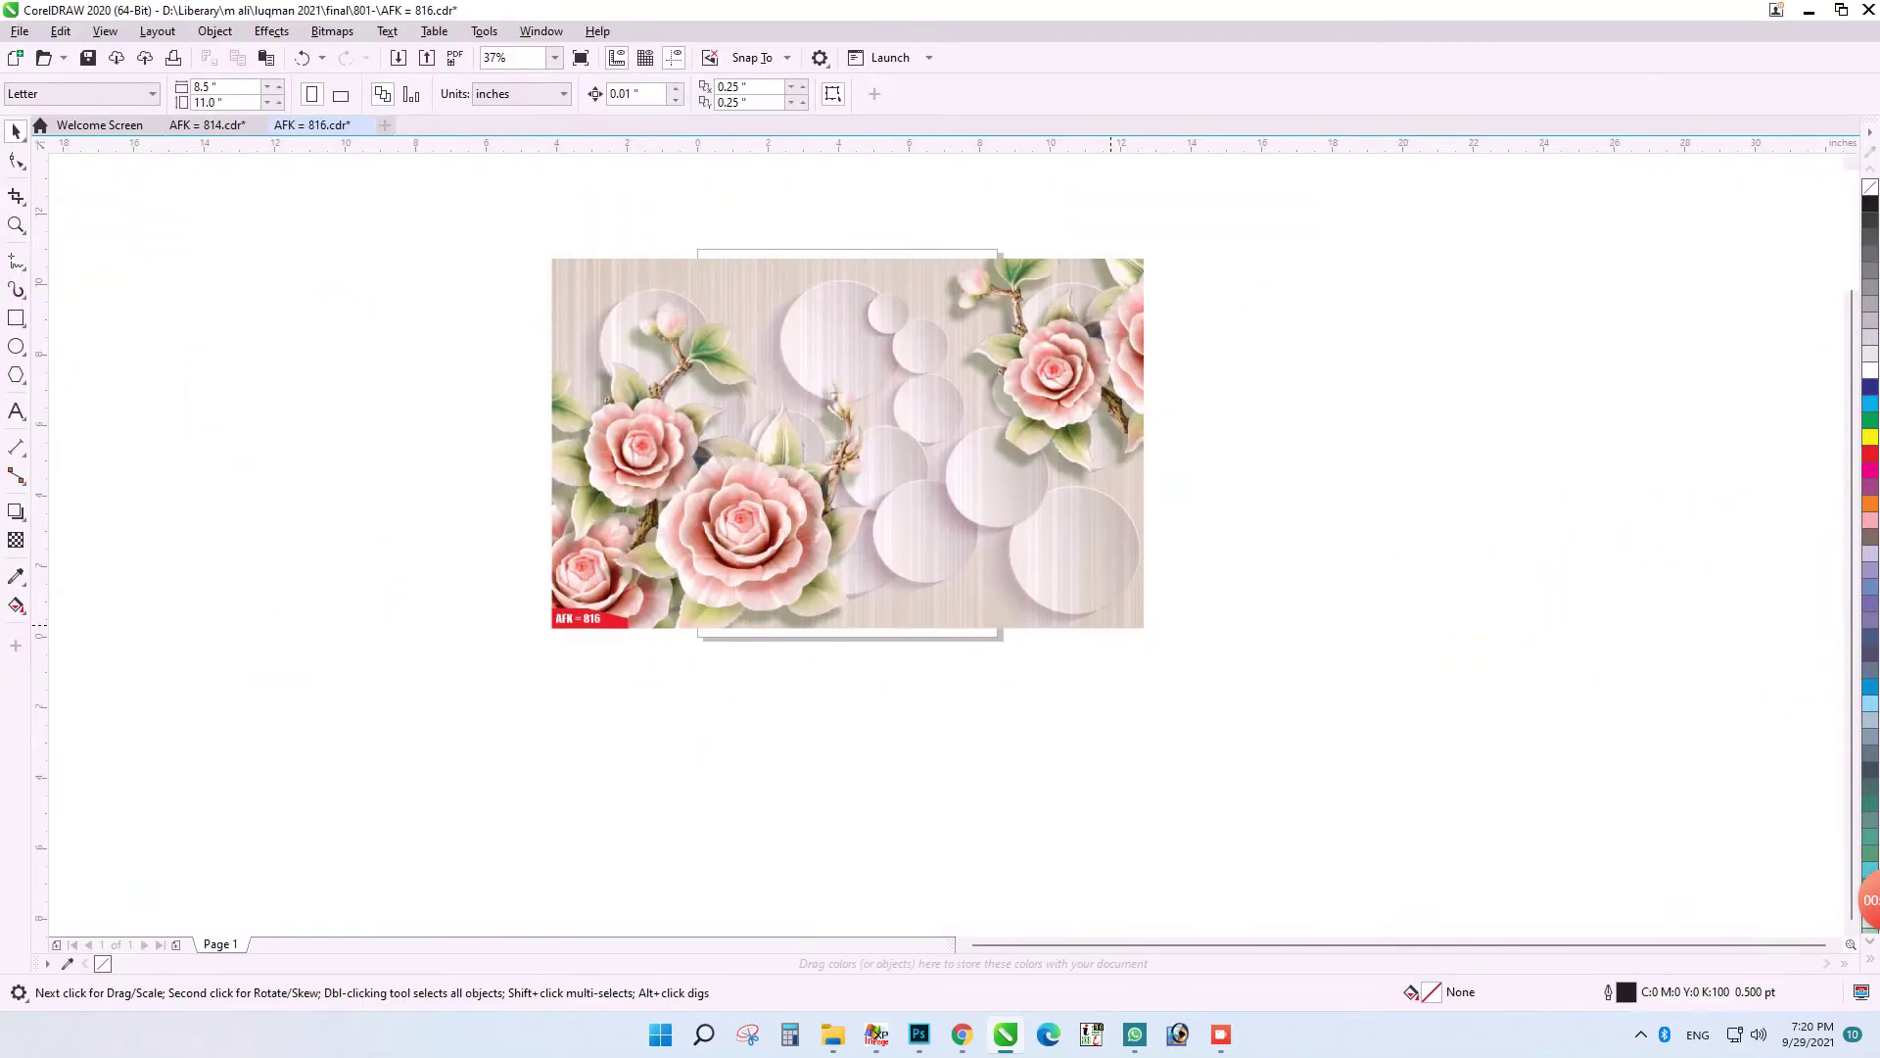
left_click(563, 262)
key("p")
double_click(187, 102)
type("10.5")
key("Return")
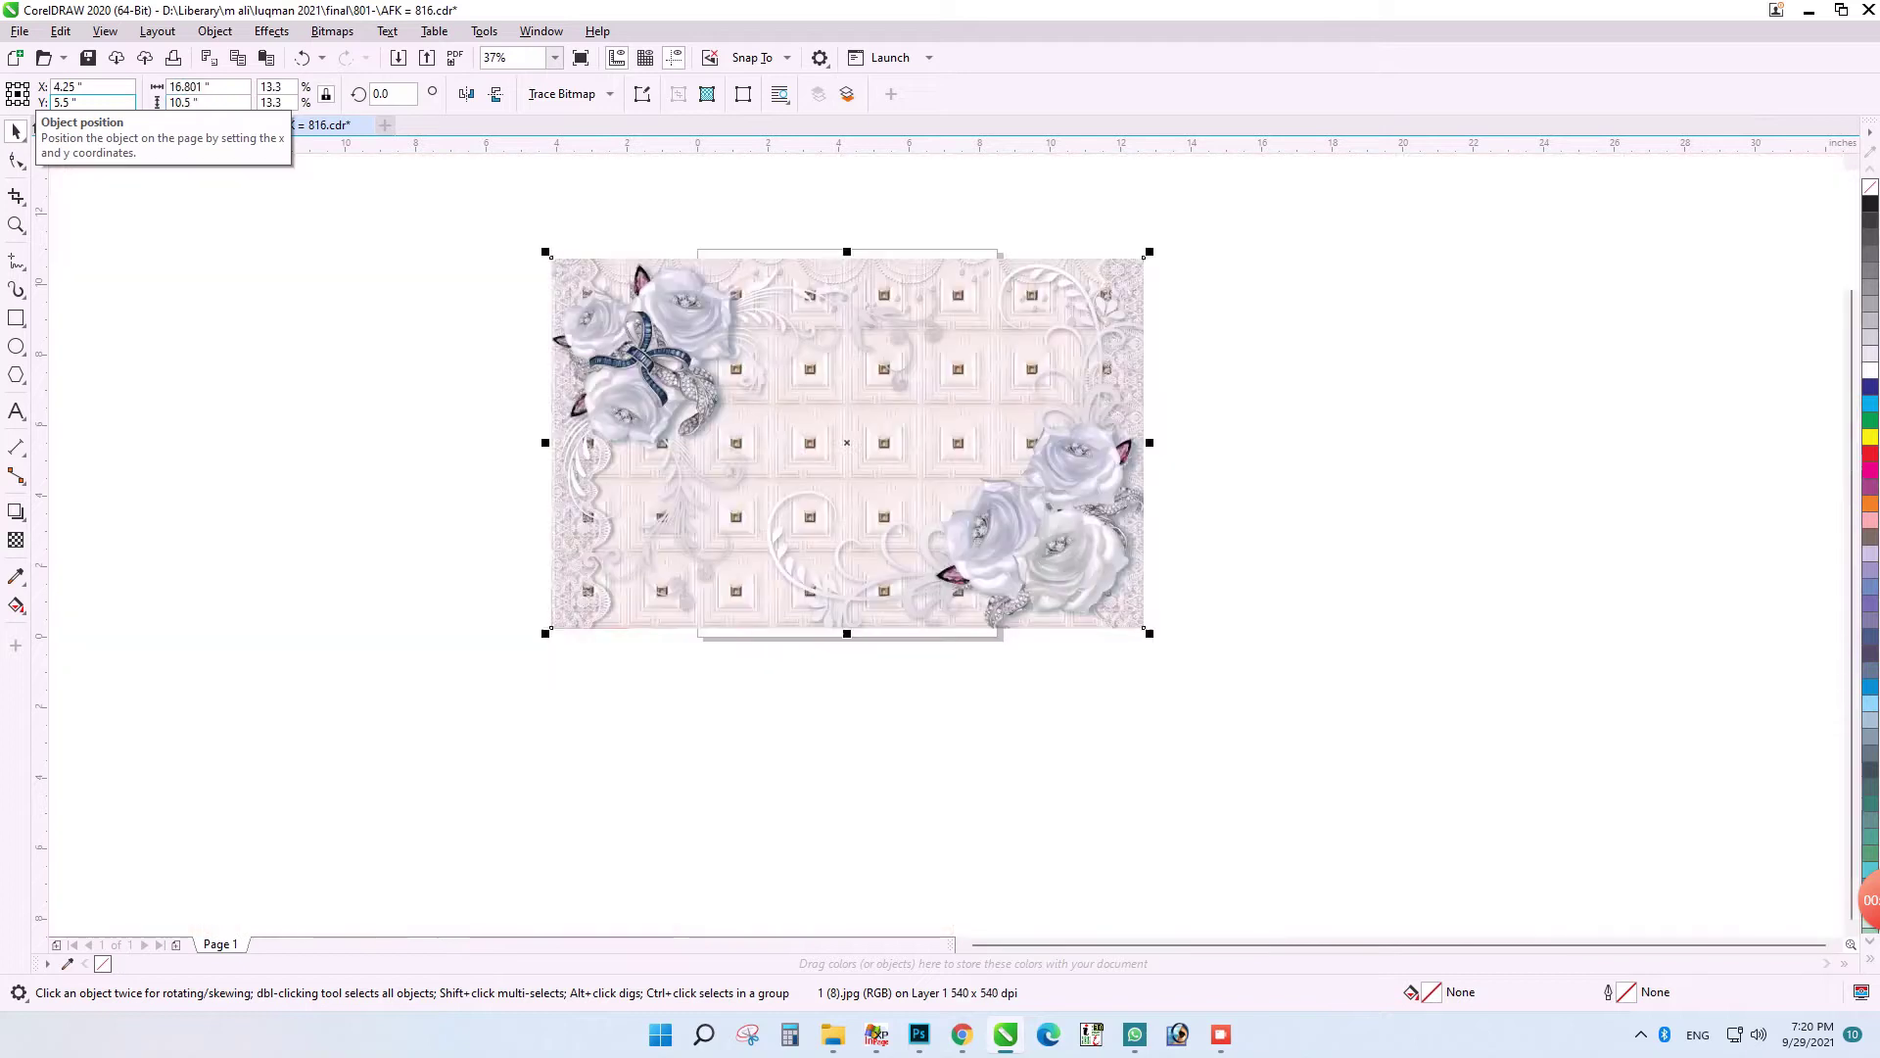
- Place the 1 (8).jpg image behind the label and remove the old rose image
key("shift+Page_Down")
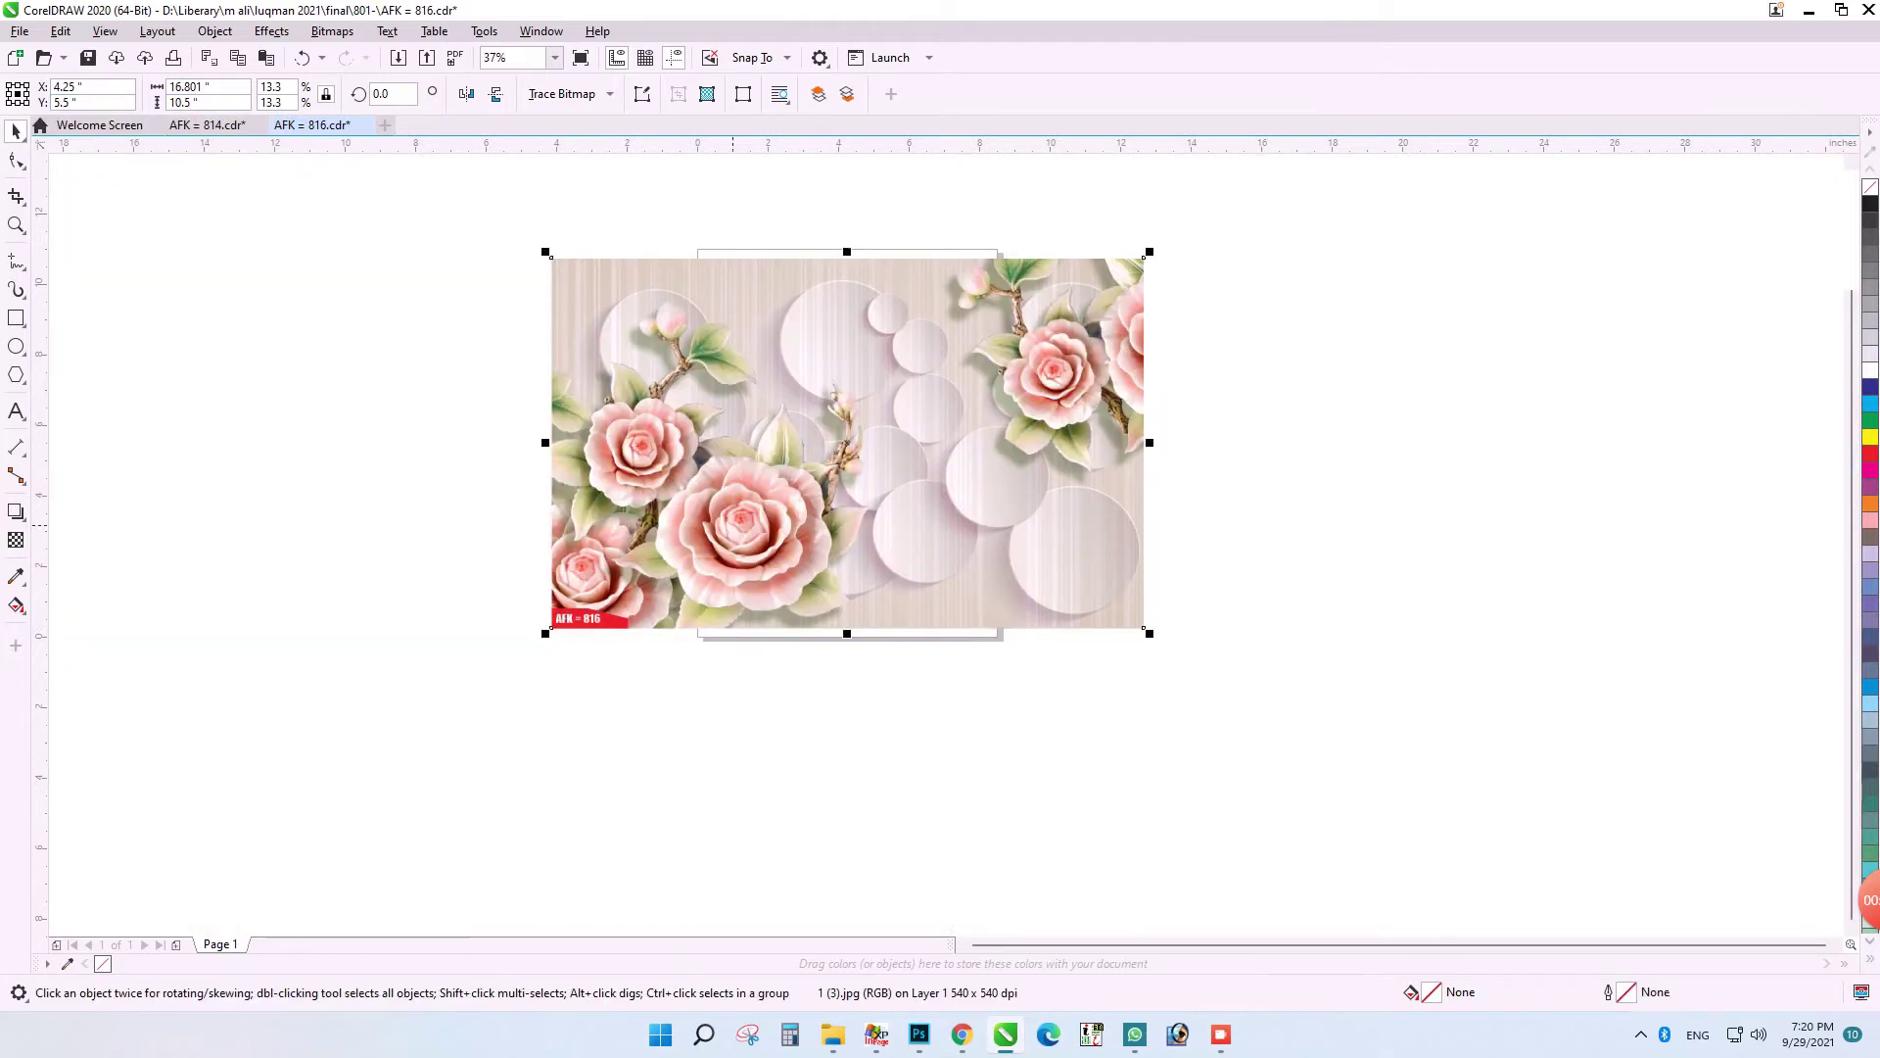
key("shift+Page_Up")
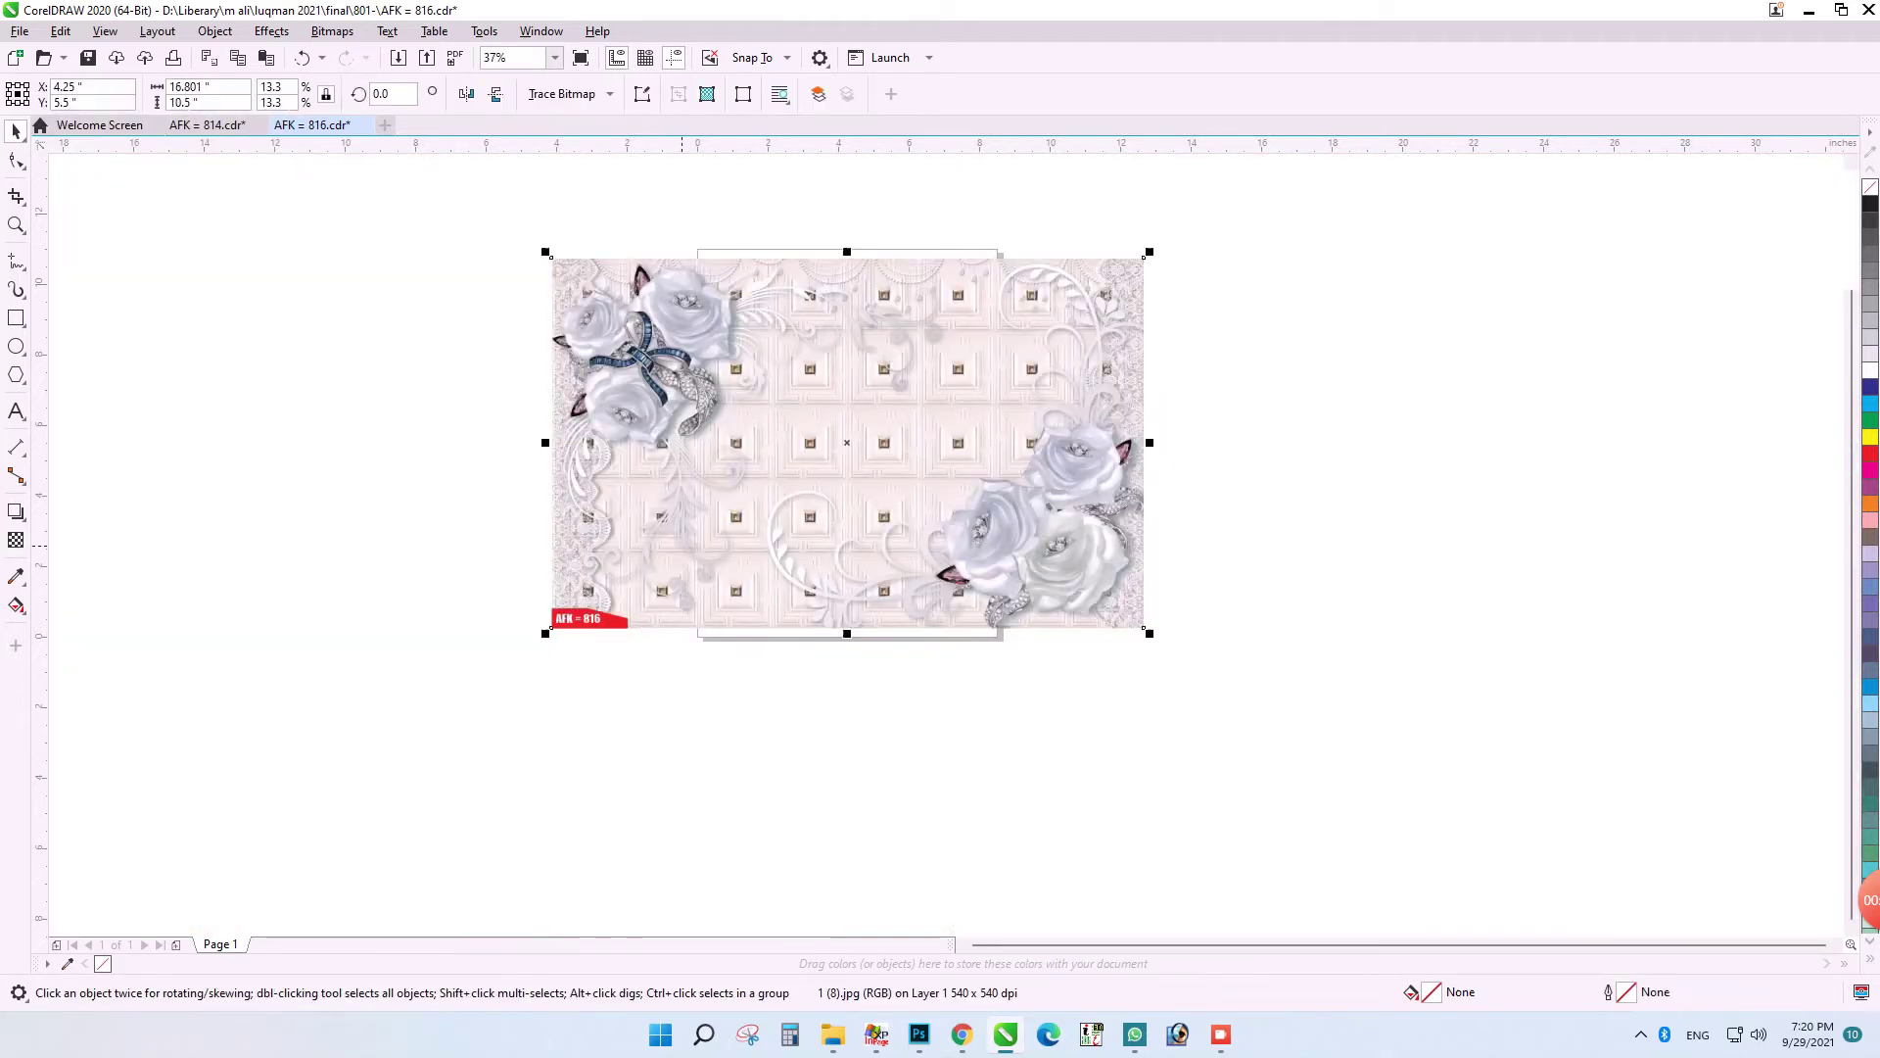
key("shift+F2")
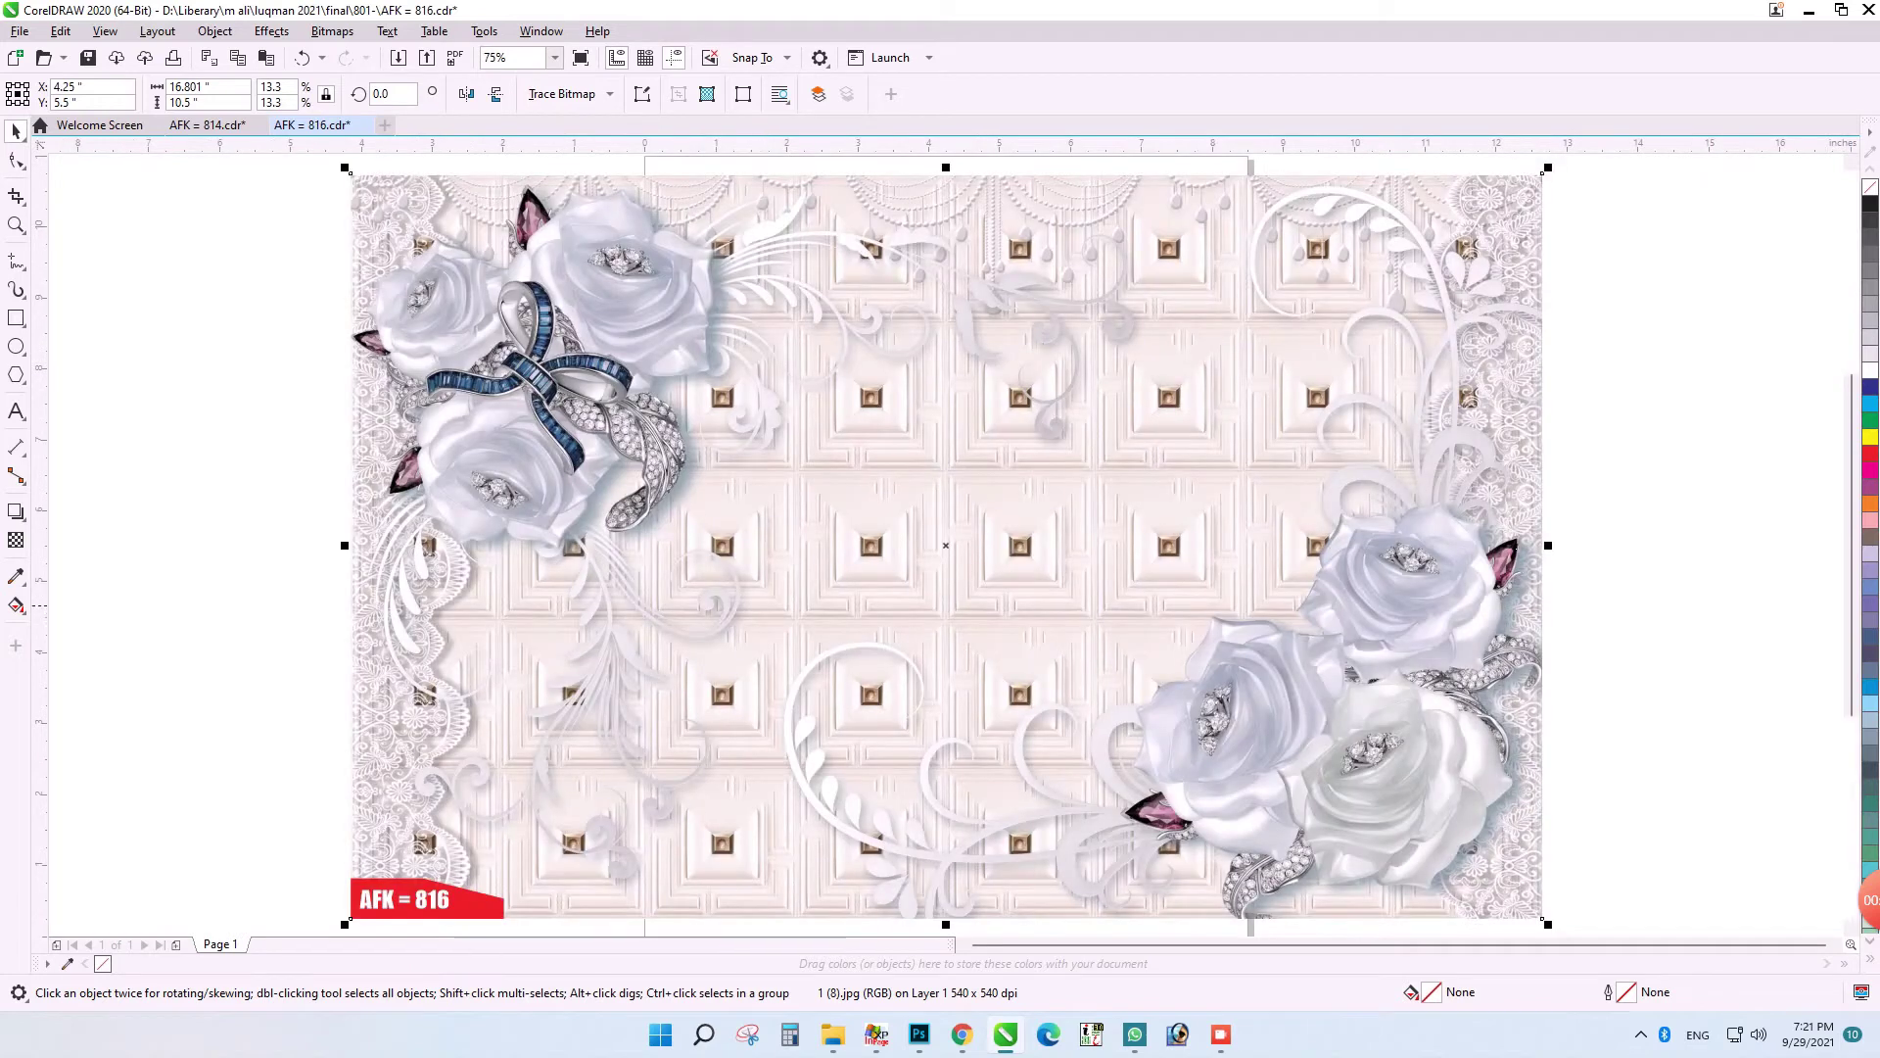
scroll(823, 501, "down", 1)
scroll(823, 501, "up", 1)
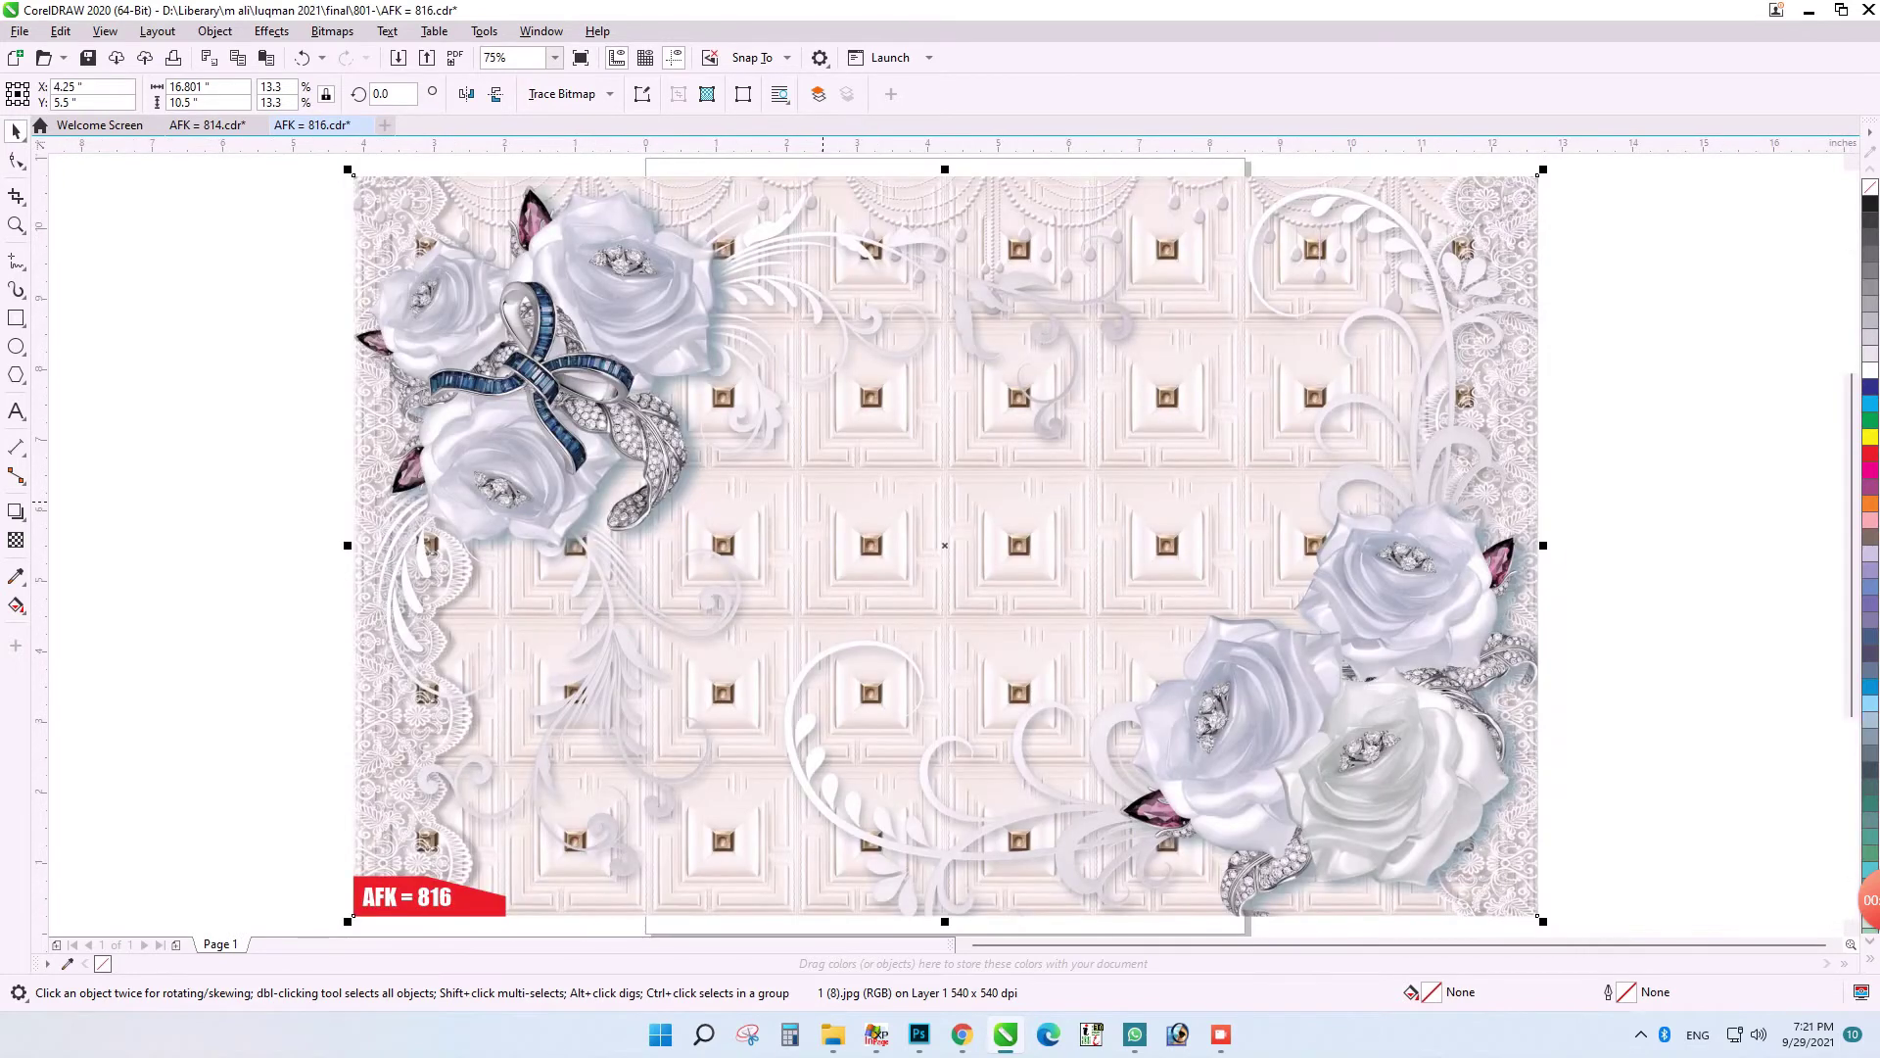
- Change the label text on the white flower design to AFK = 817 and select all of the artwork
left_click(447, 898)
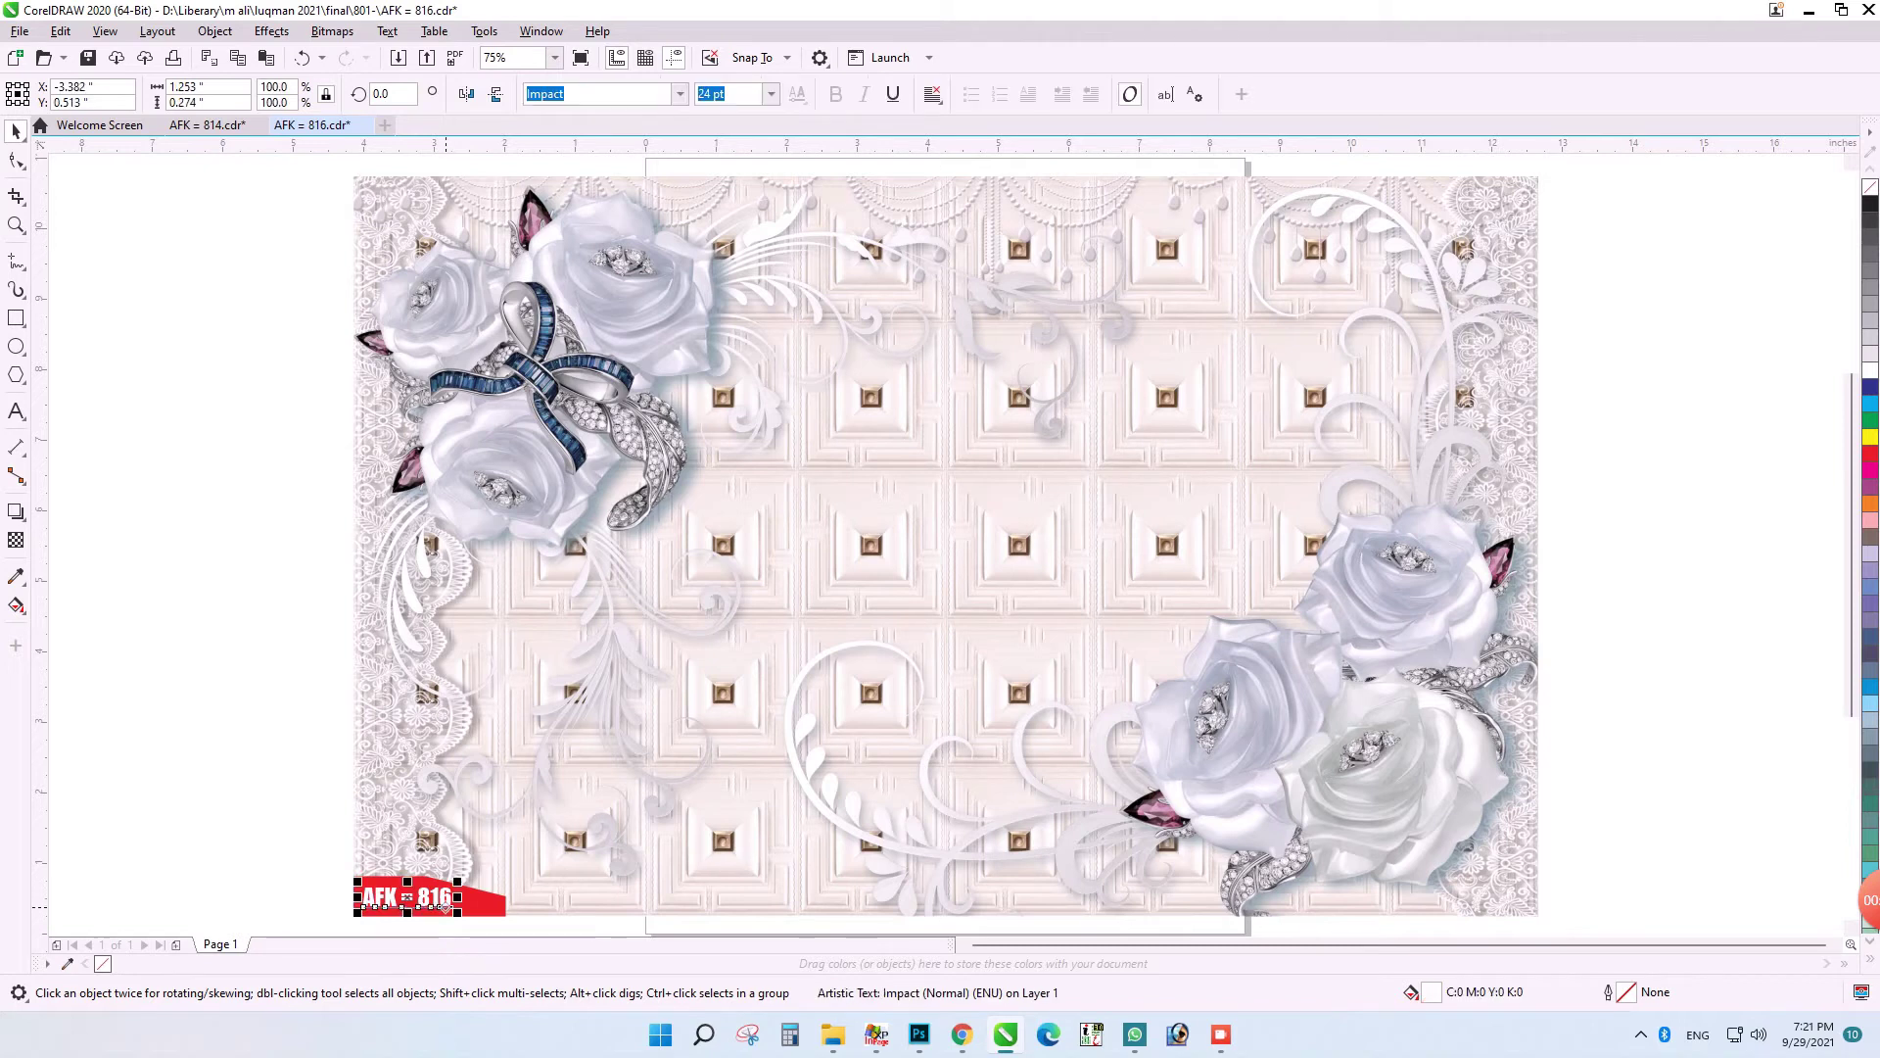
scroll(447, 898, "up", 2)
double_click(438, 889)
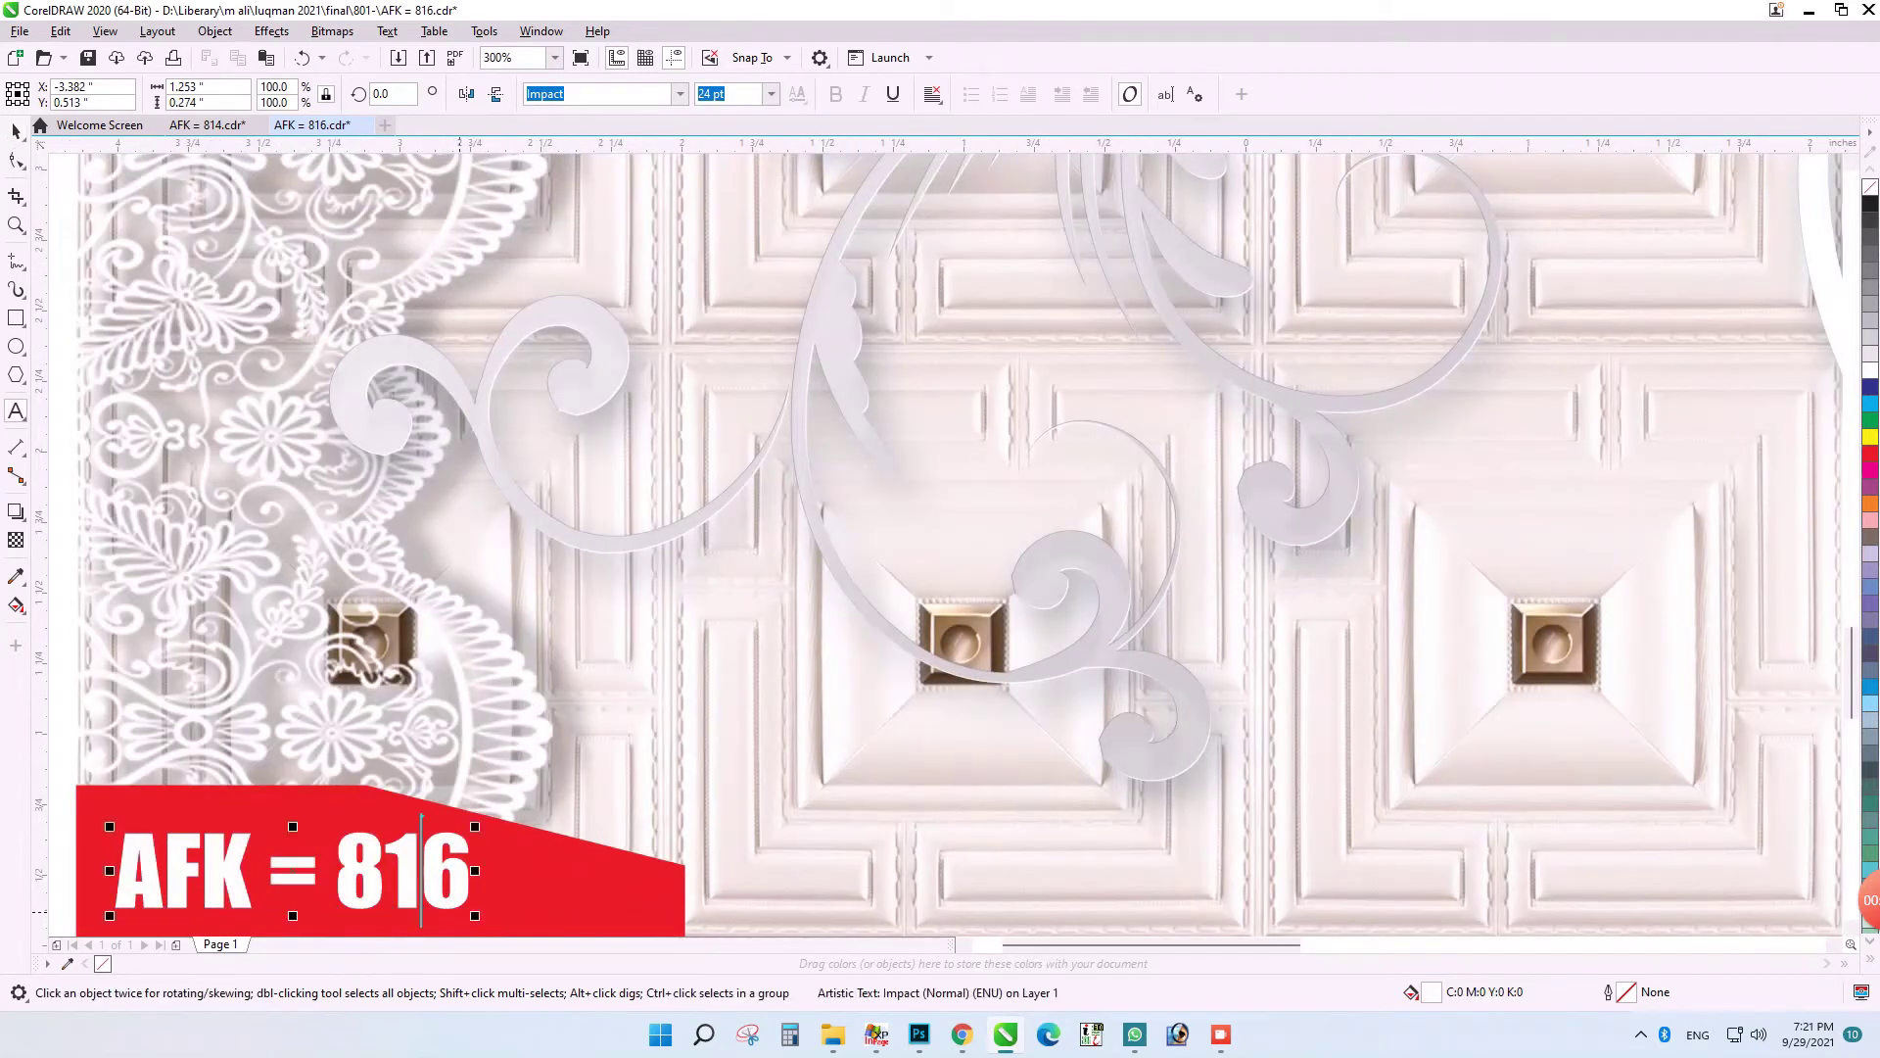
key("shift+Right")
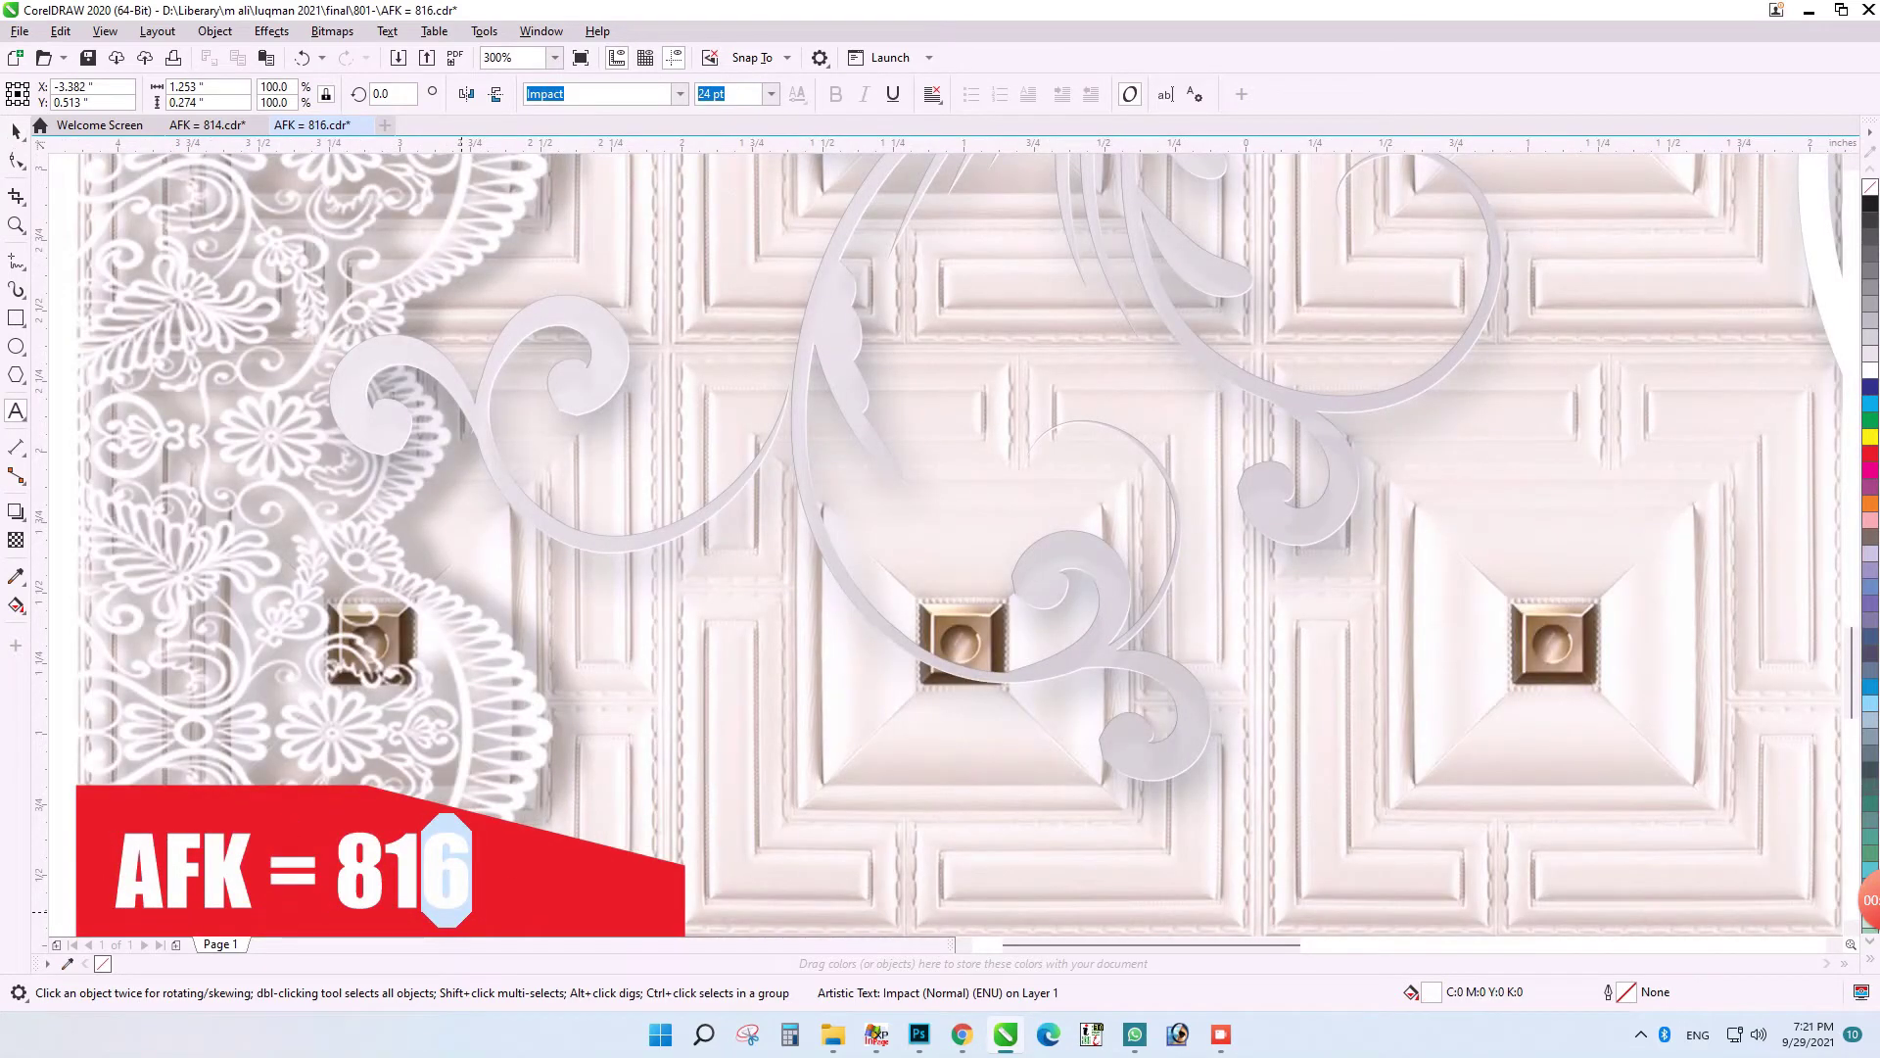
type("7")
key("F4")
key("ctrl+space")
key("Escape")
key("ctrl+a")
key("ctrl+e")
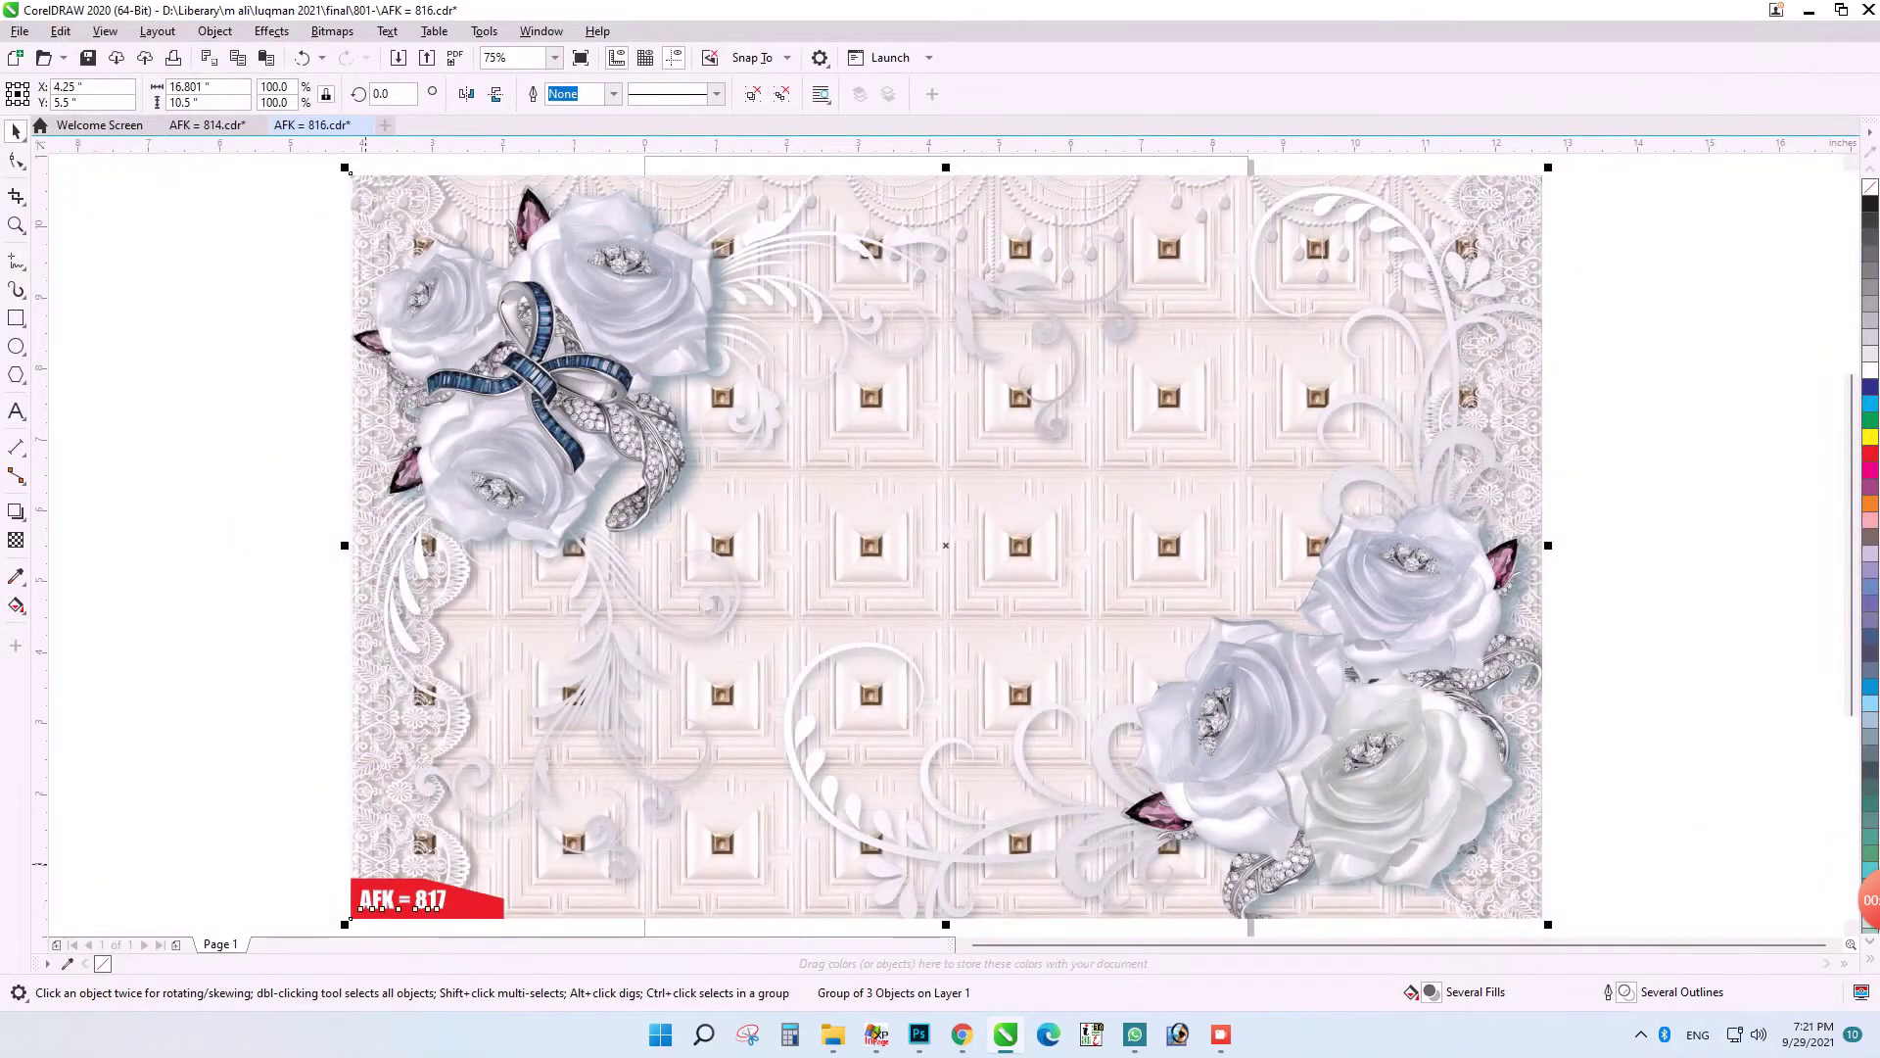
key("ctrl+z")
key("ctrl+g")
key("ctrl+z")
- Export the selected white flower design as the JPG AFK = 817 in the 801-900 folder, using RGB Color (24-bit)
key("ctrl+e")
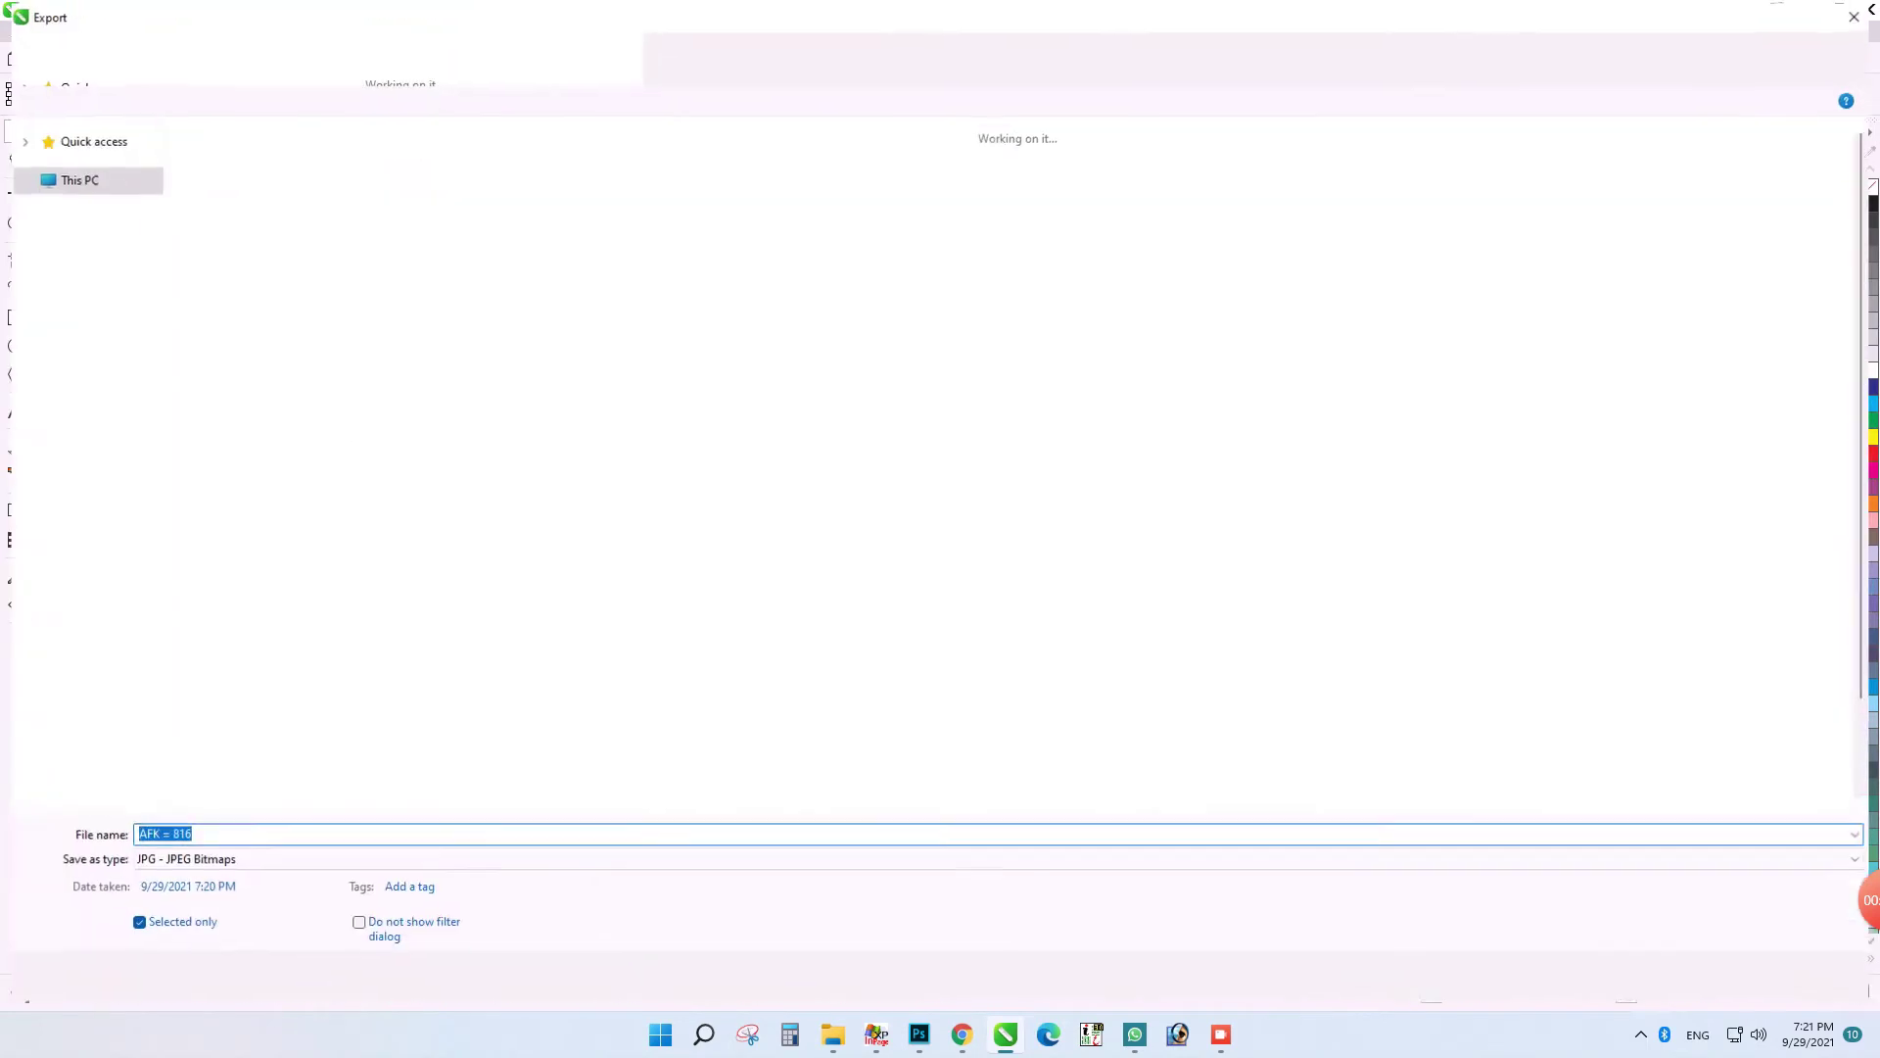
left_click(194, 835)
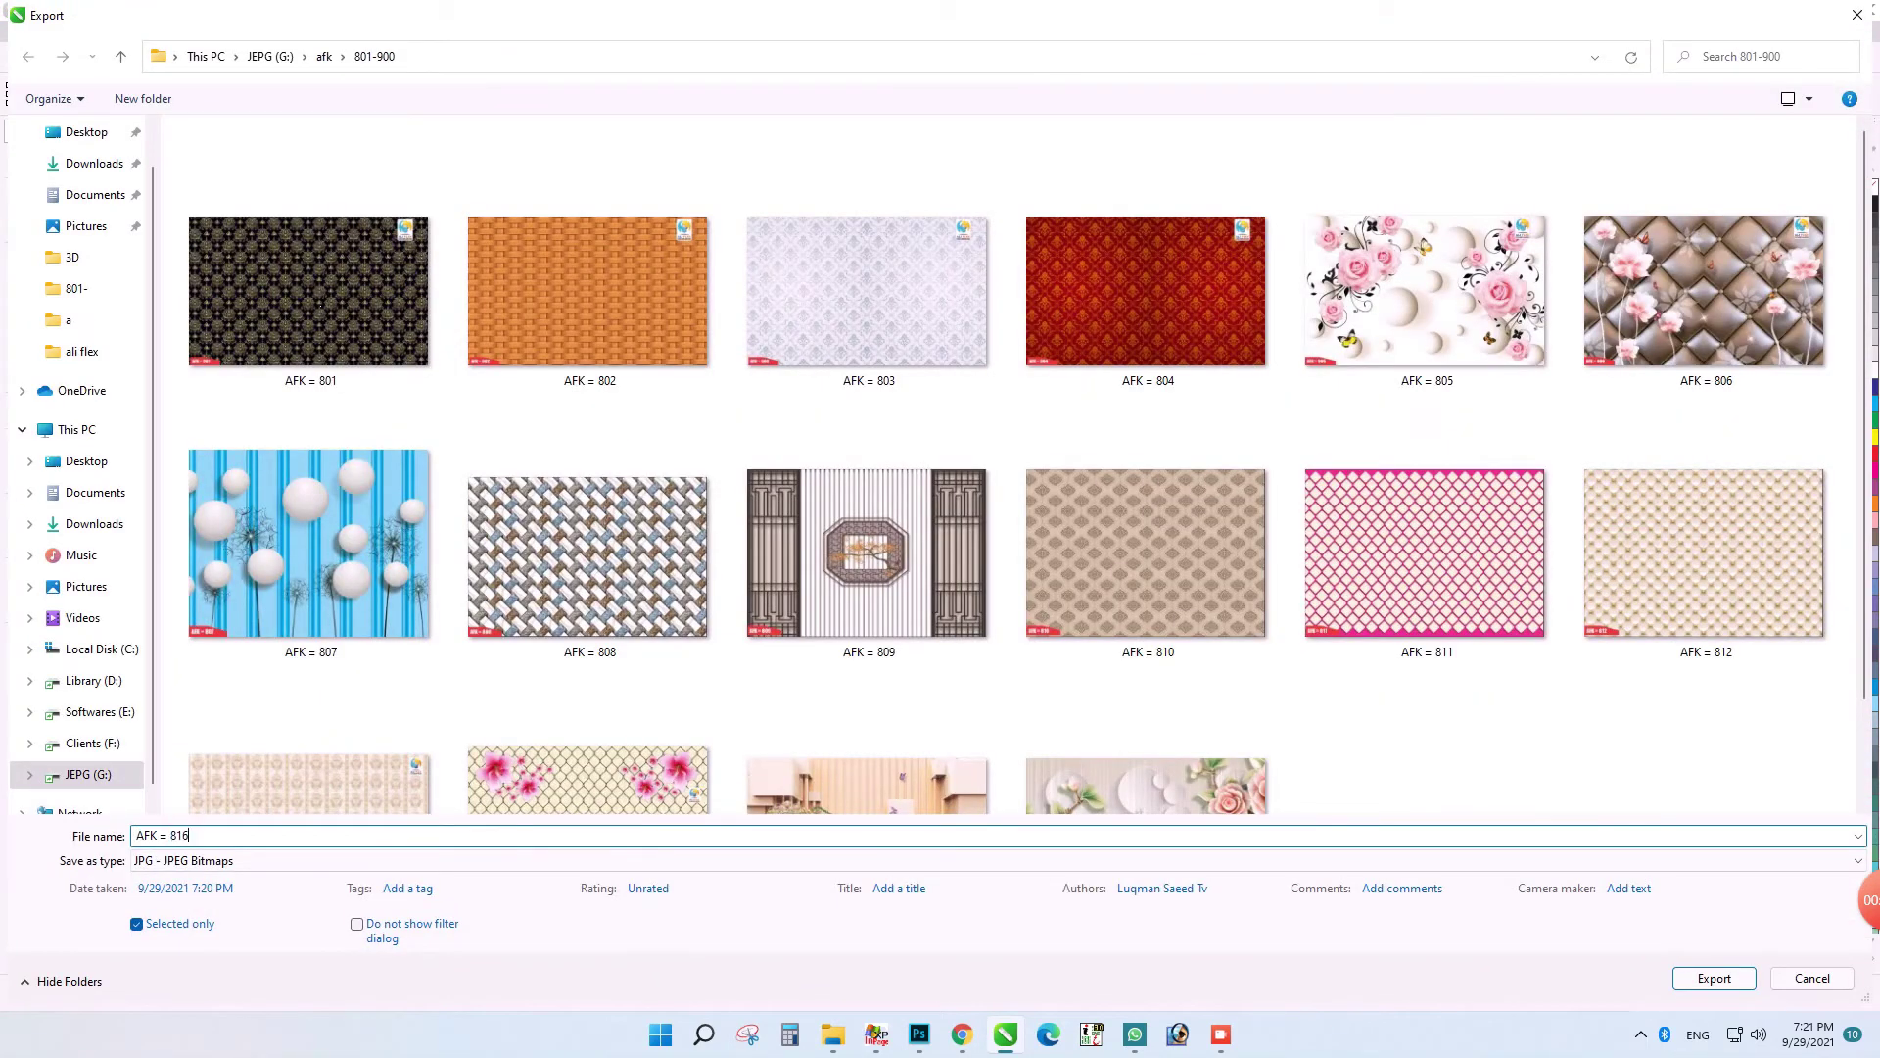
type("7")
key("Return")
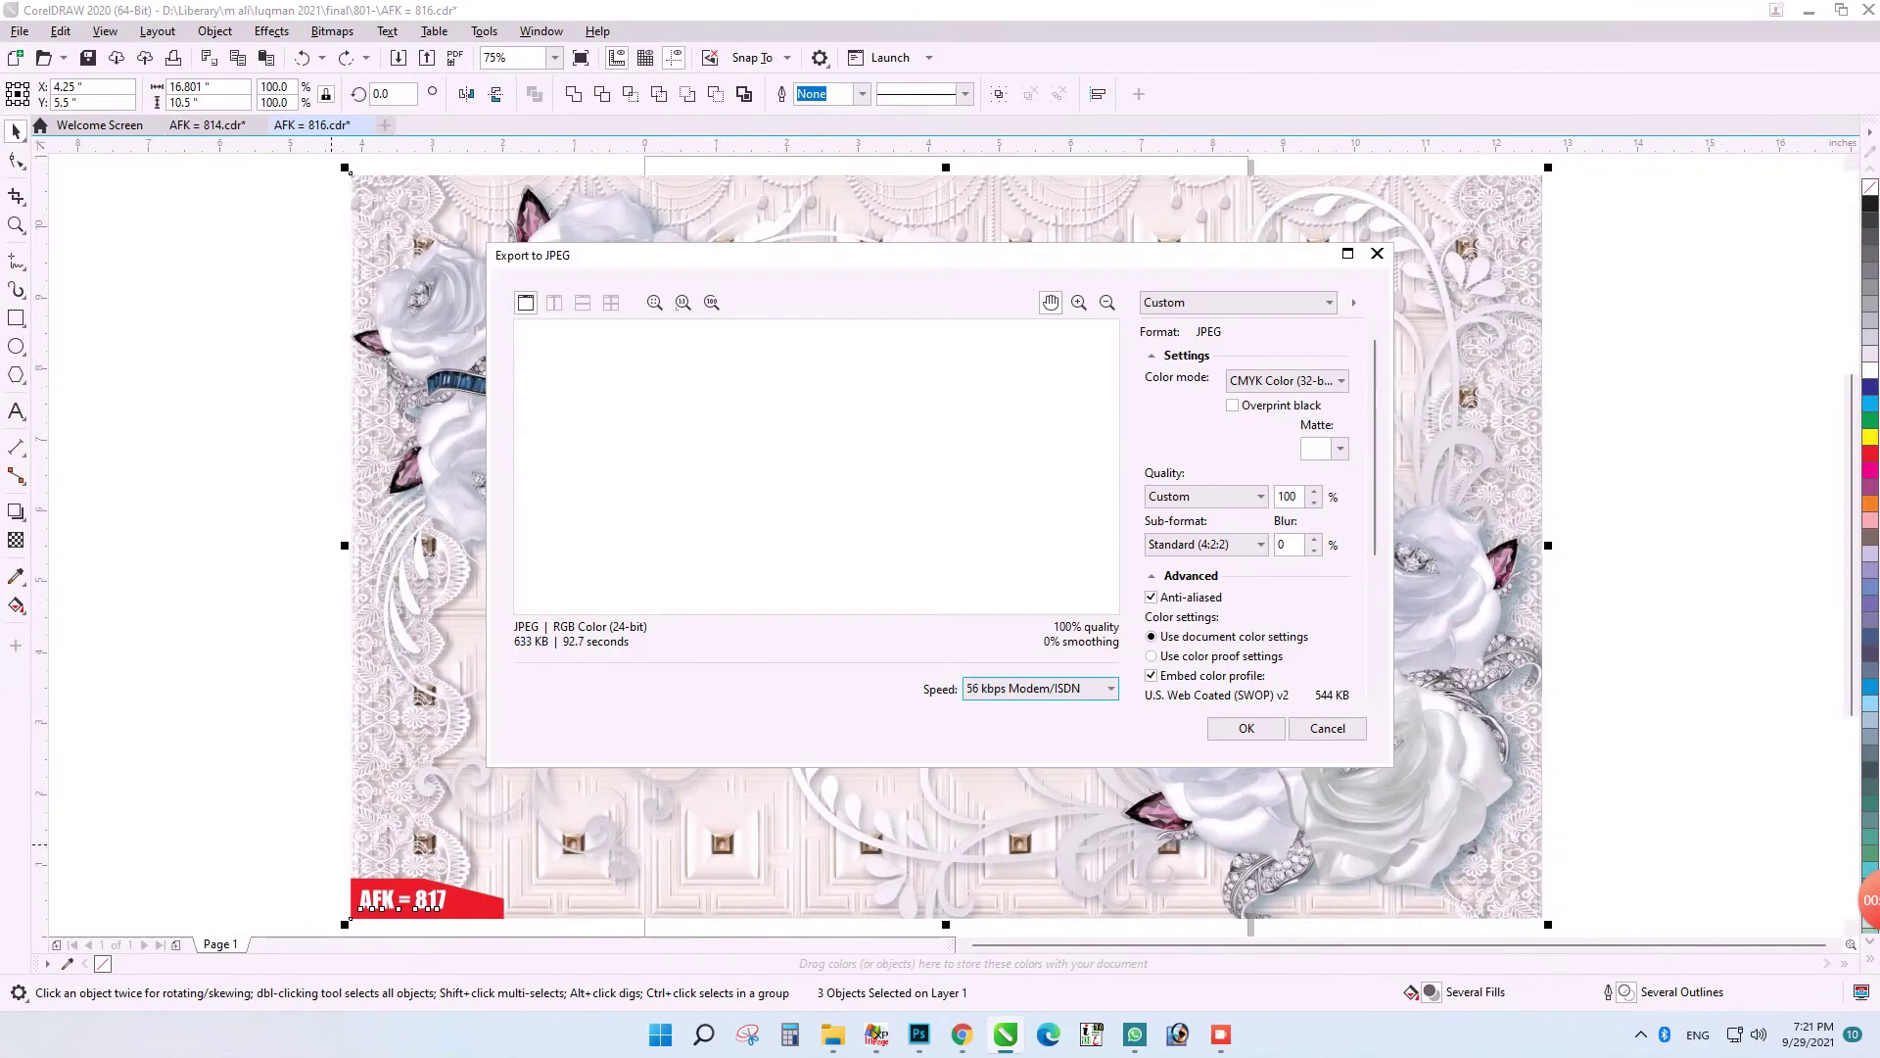
left_click(1288, 380)
left_click(1285, 417)
left_click_drag(1375, 451, 1375, 536)
scroll(1263, 587, "down", 1)
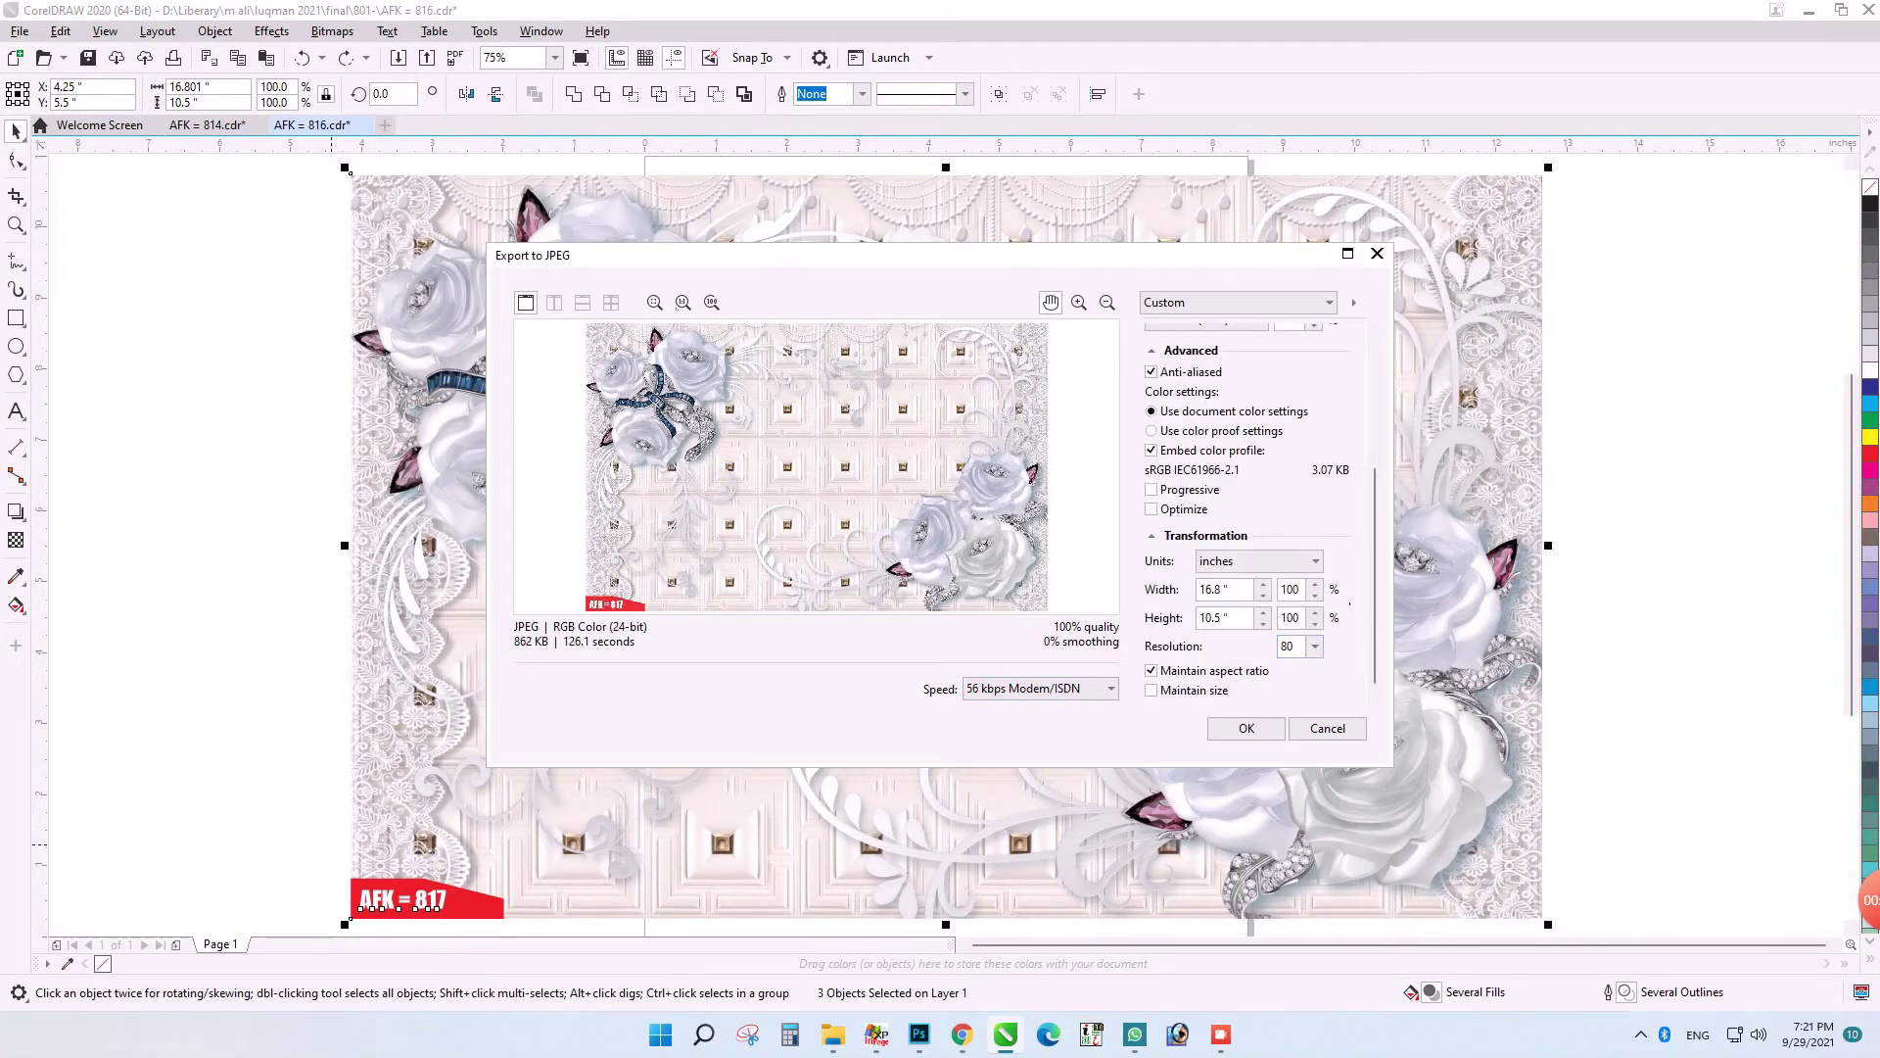
left_click(1224, 727)
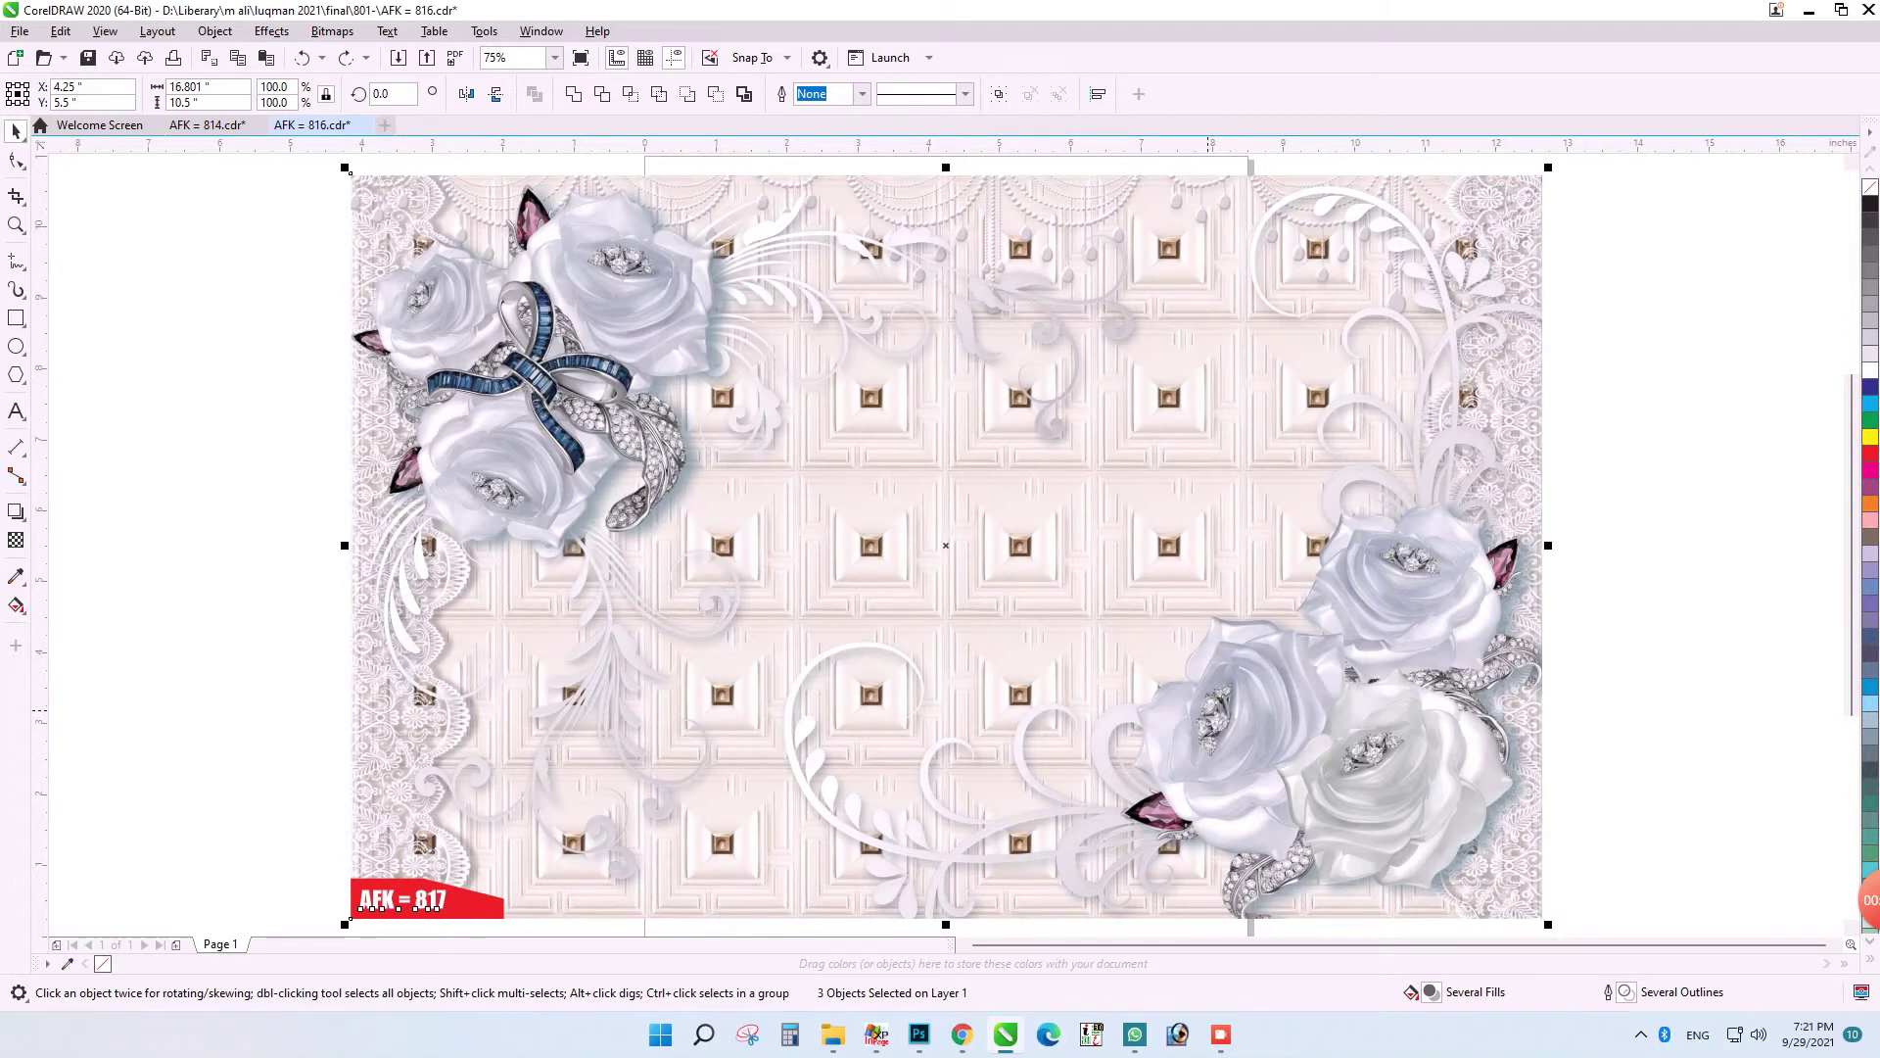
- Save the drawing as AFK = 817 in the 801- folder, in CDR format version 15.0
key("ctrl+shift+s")
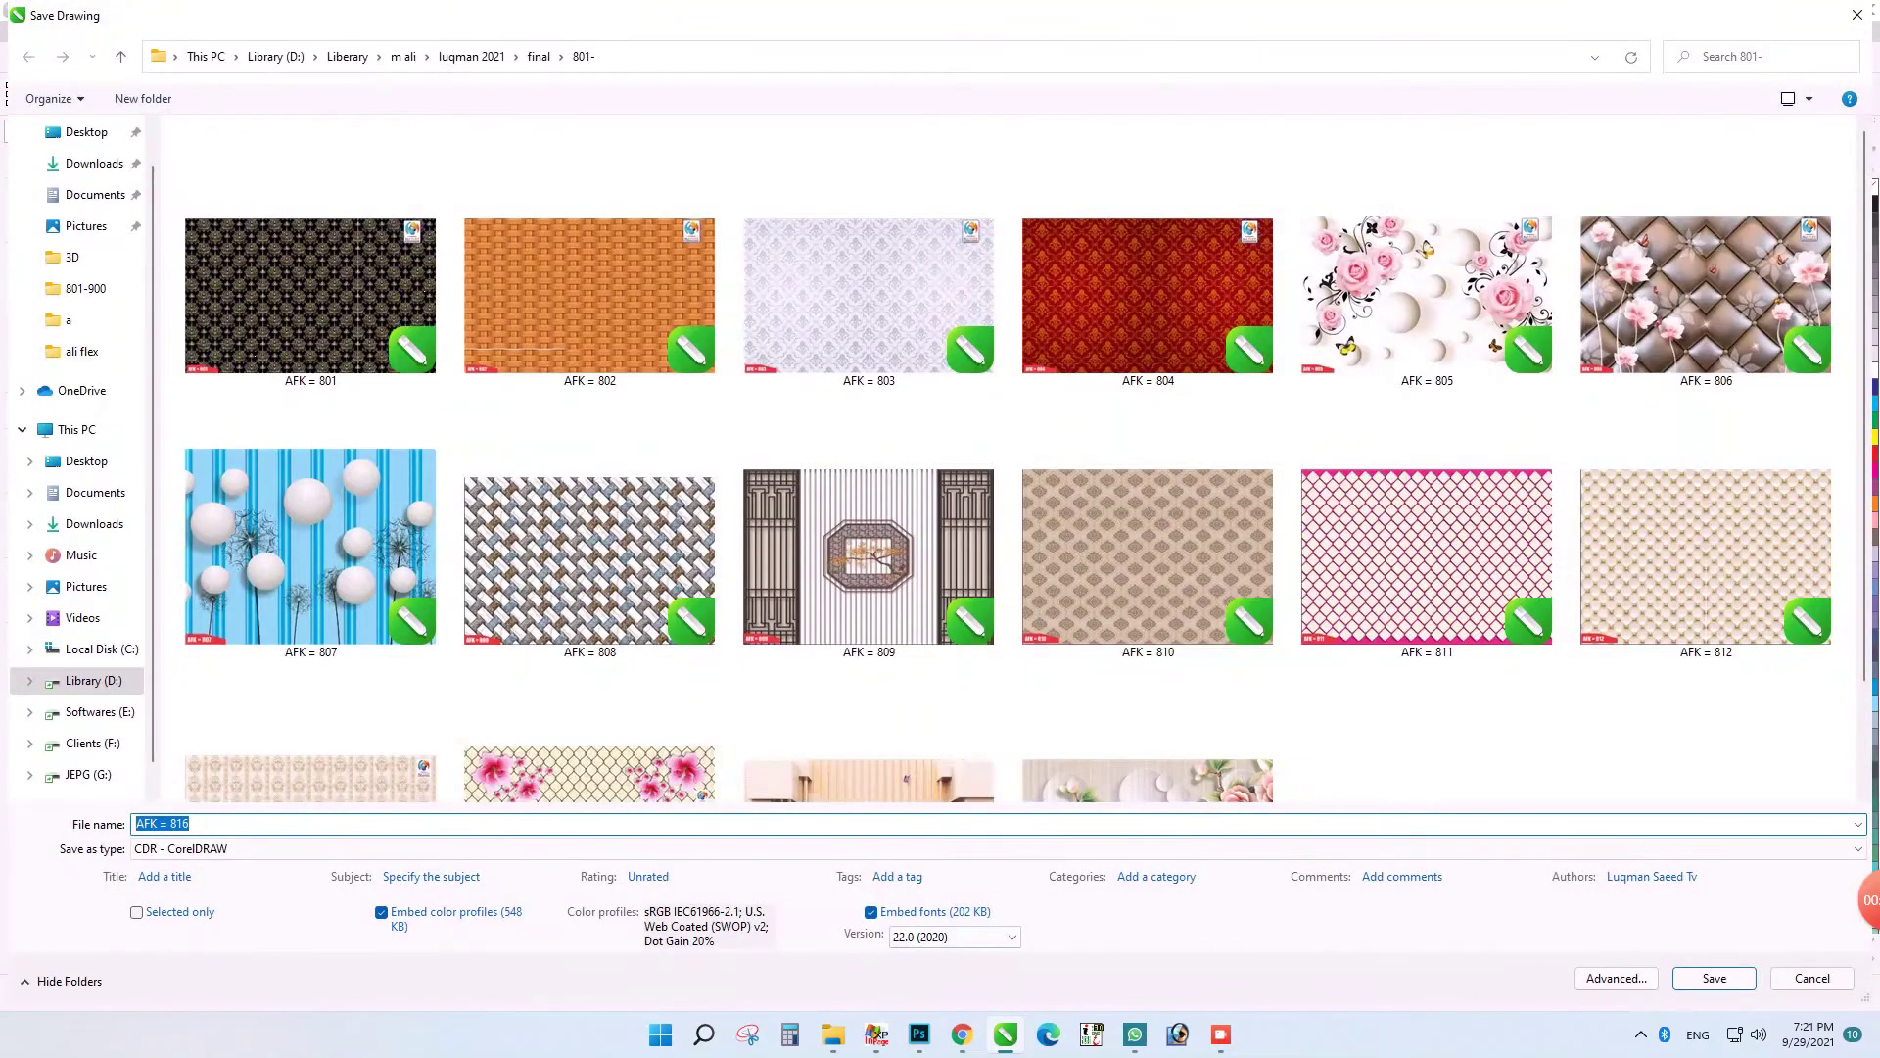
left_click(964, 937)
left_click(903, 858)
double_click(179, 823)
key("BackSpace")
type("7")
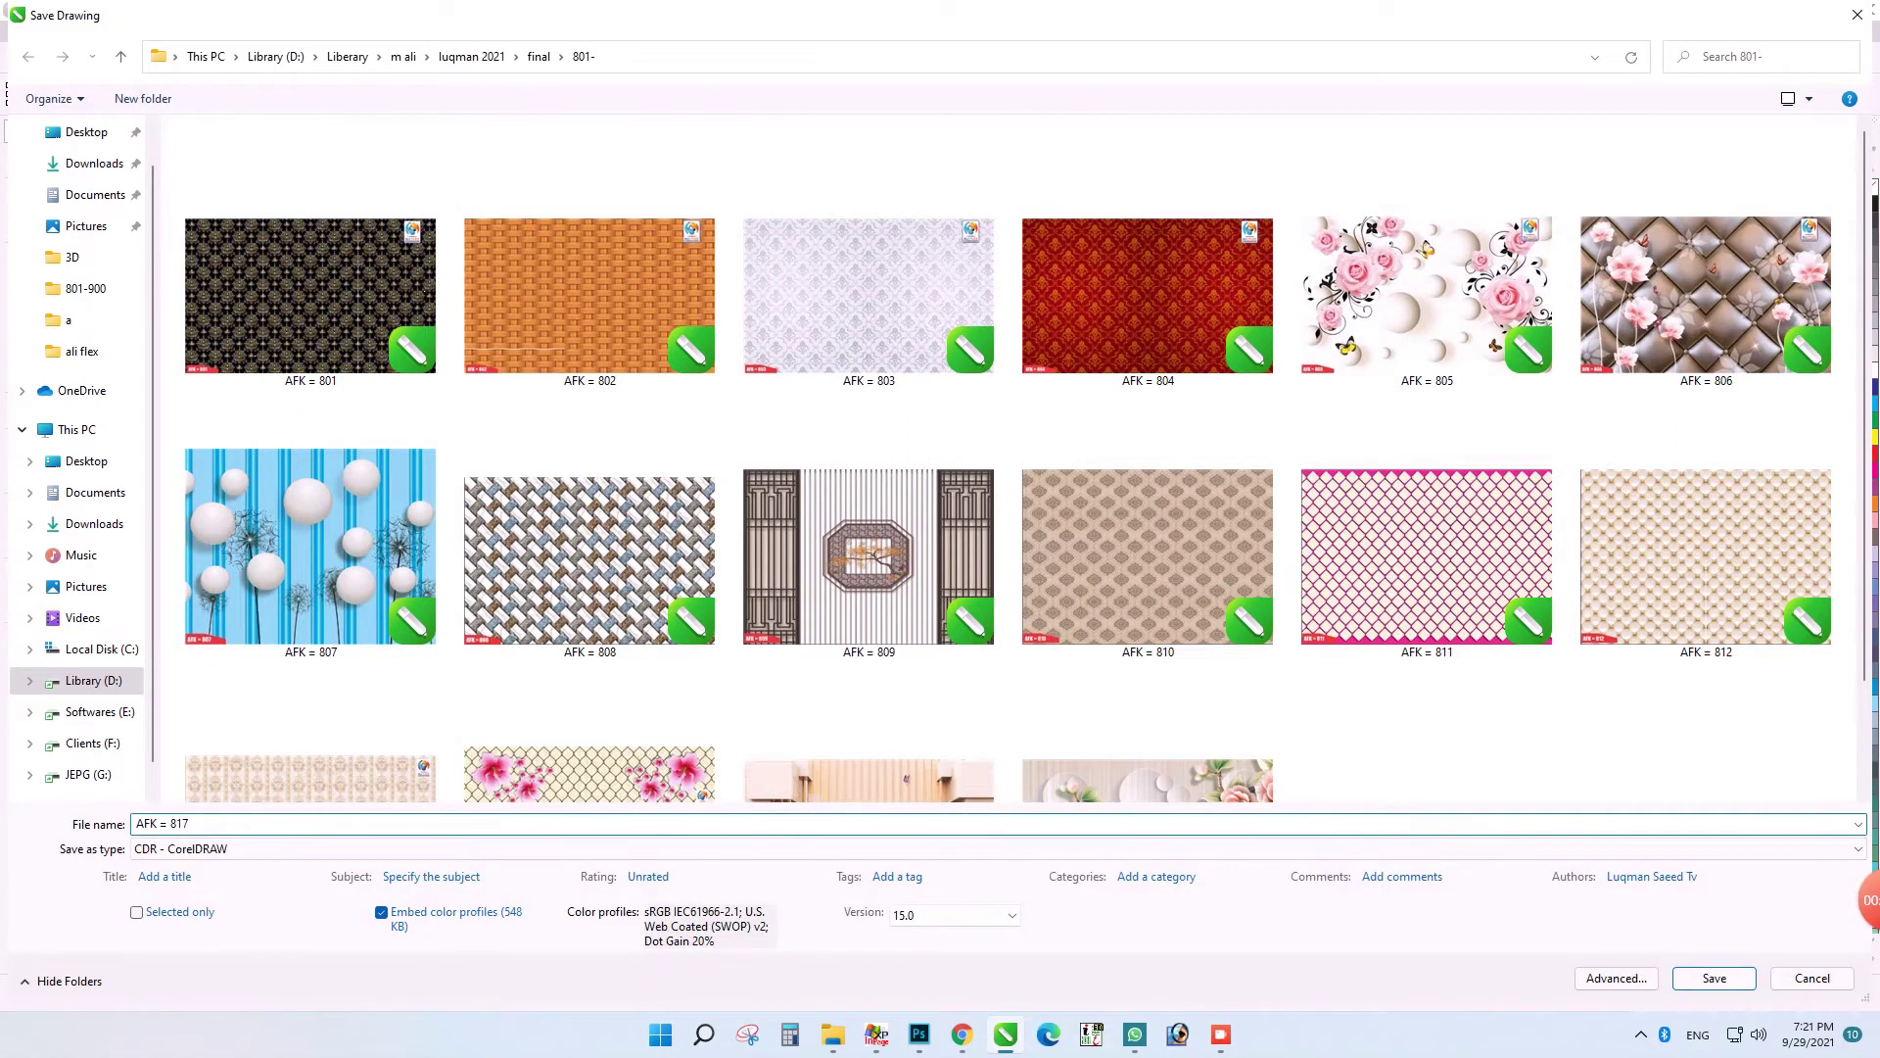
key("Return")
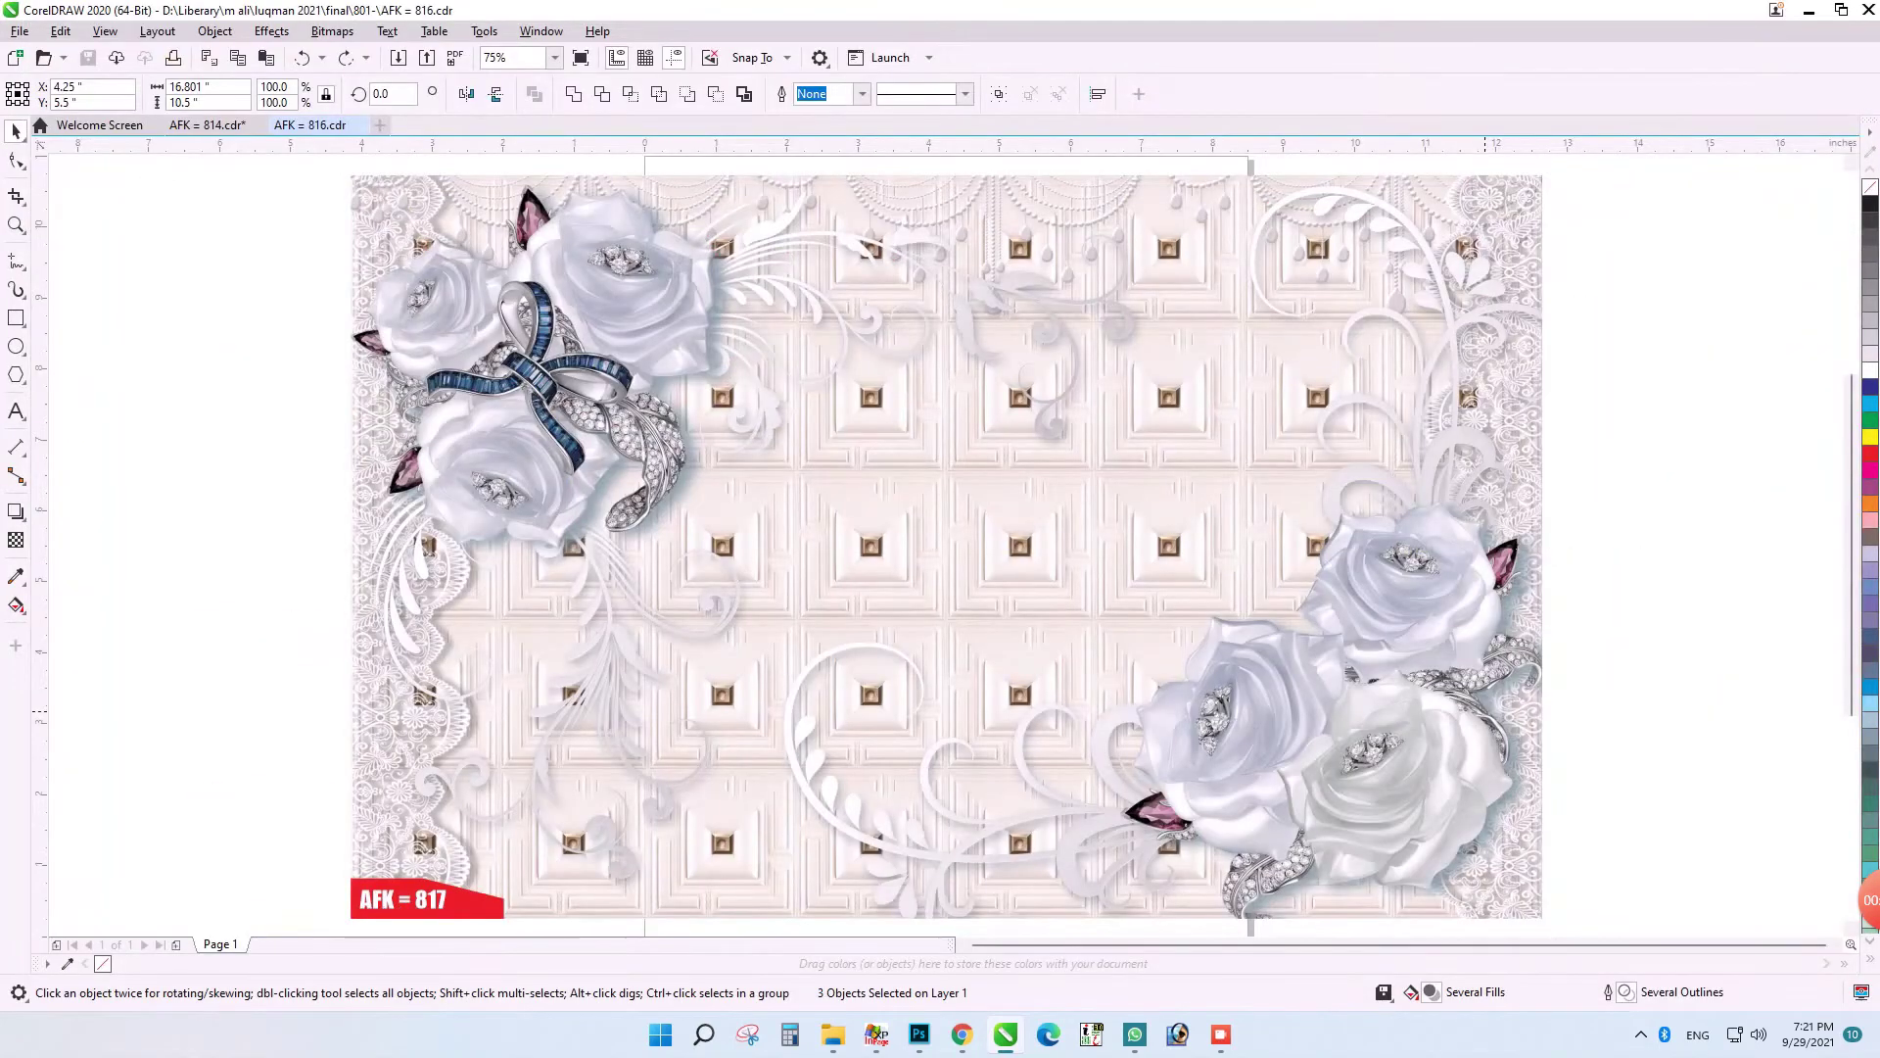
- Place the 1 (26).jpg image on the page at 10.5 inches high, centred behind the label, and remove the old white flower image
left_click(744, 350)
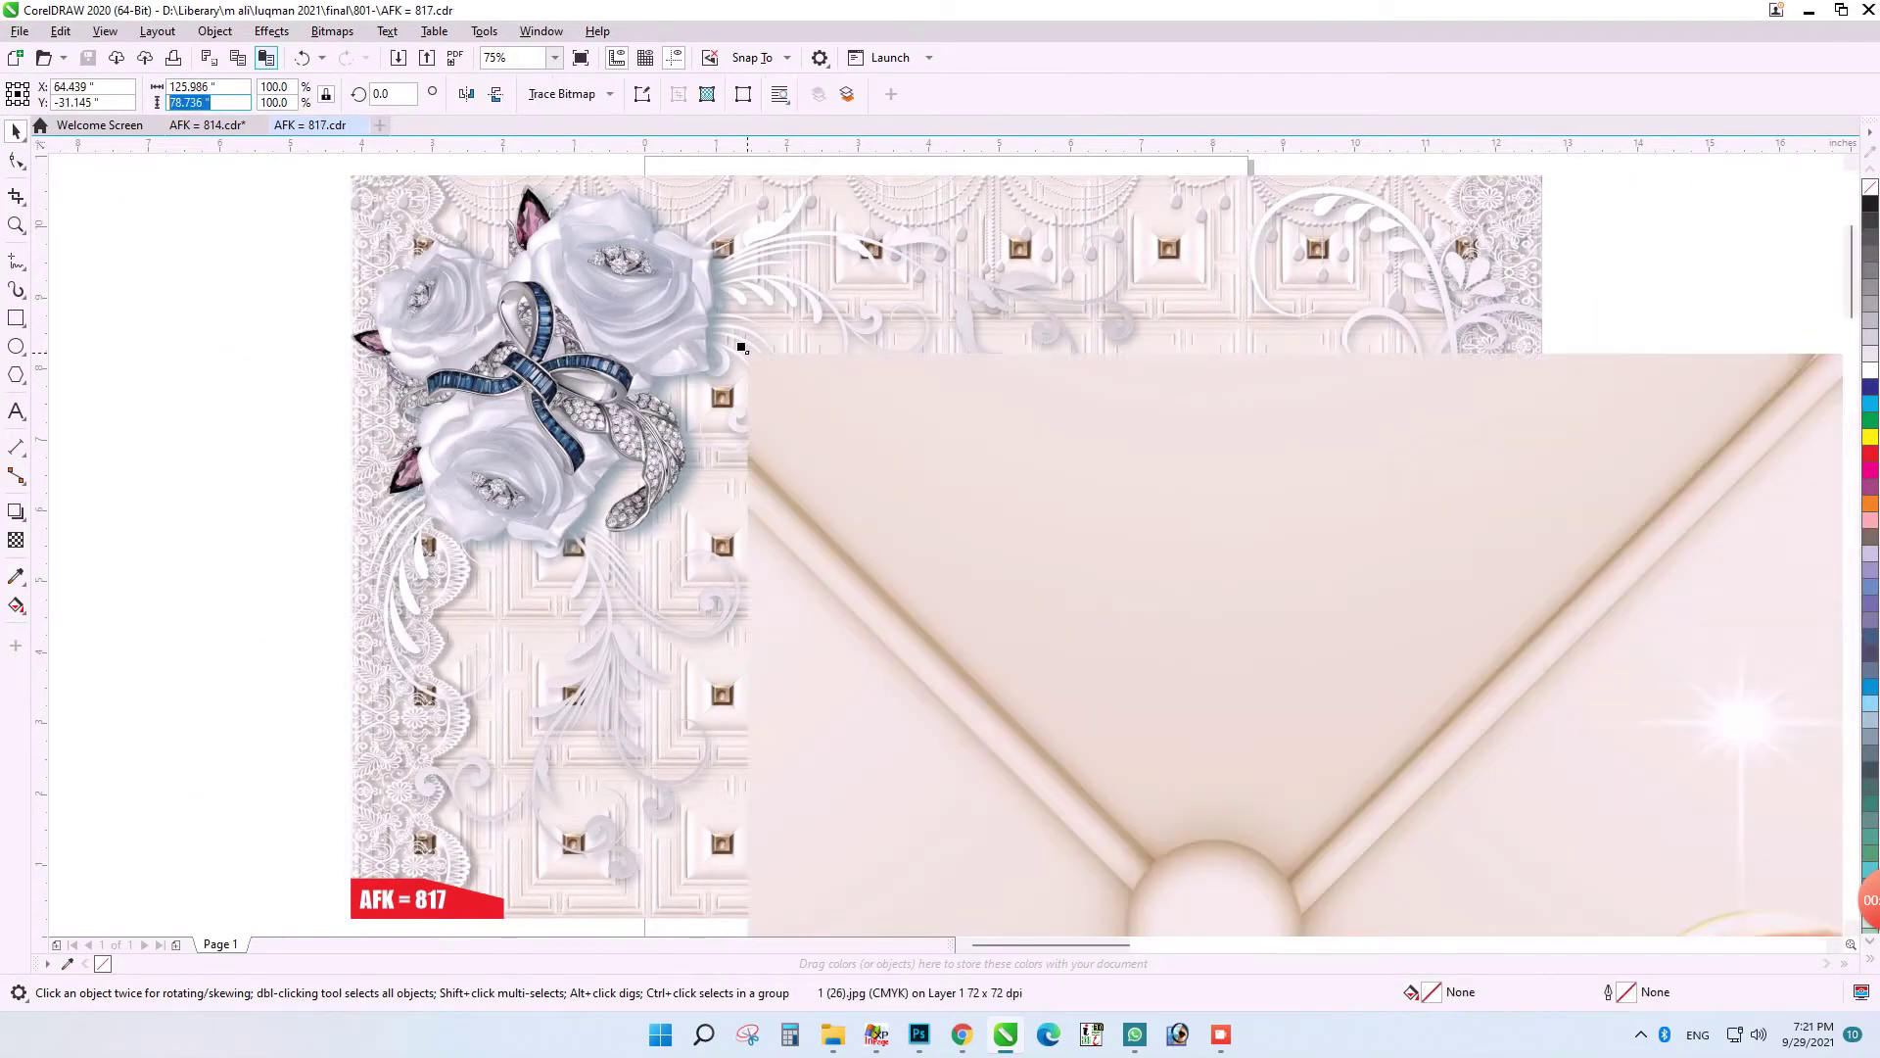
type("10.5")
key("Return")
left_click(267, 59)
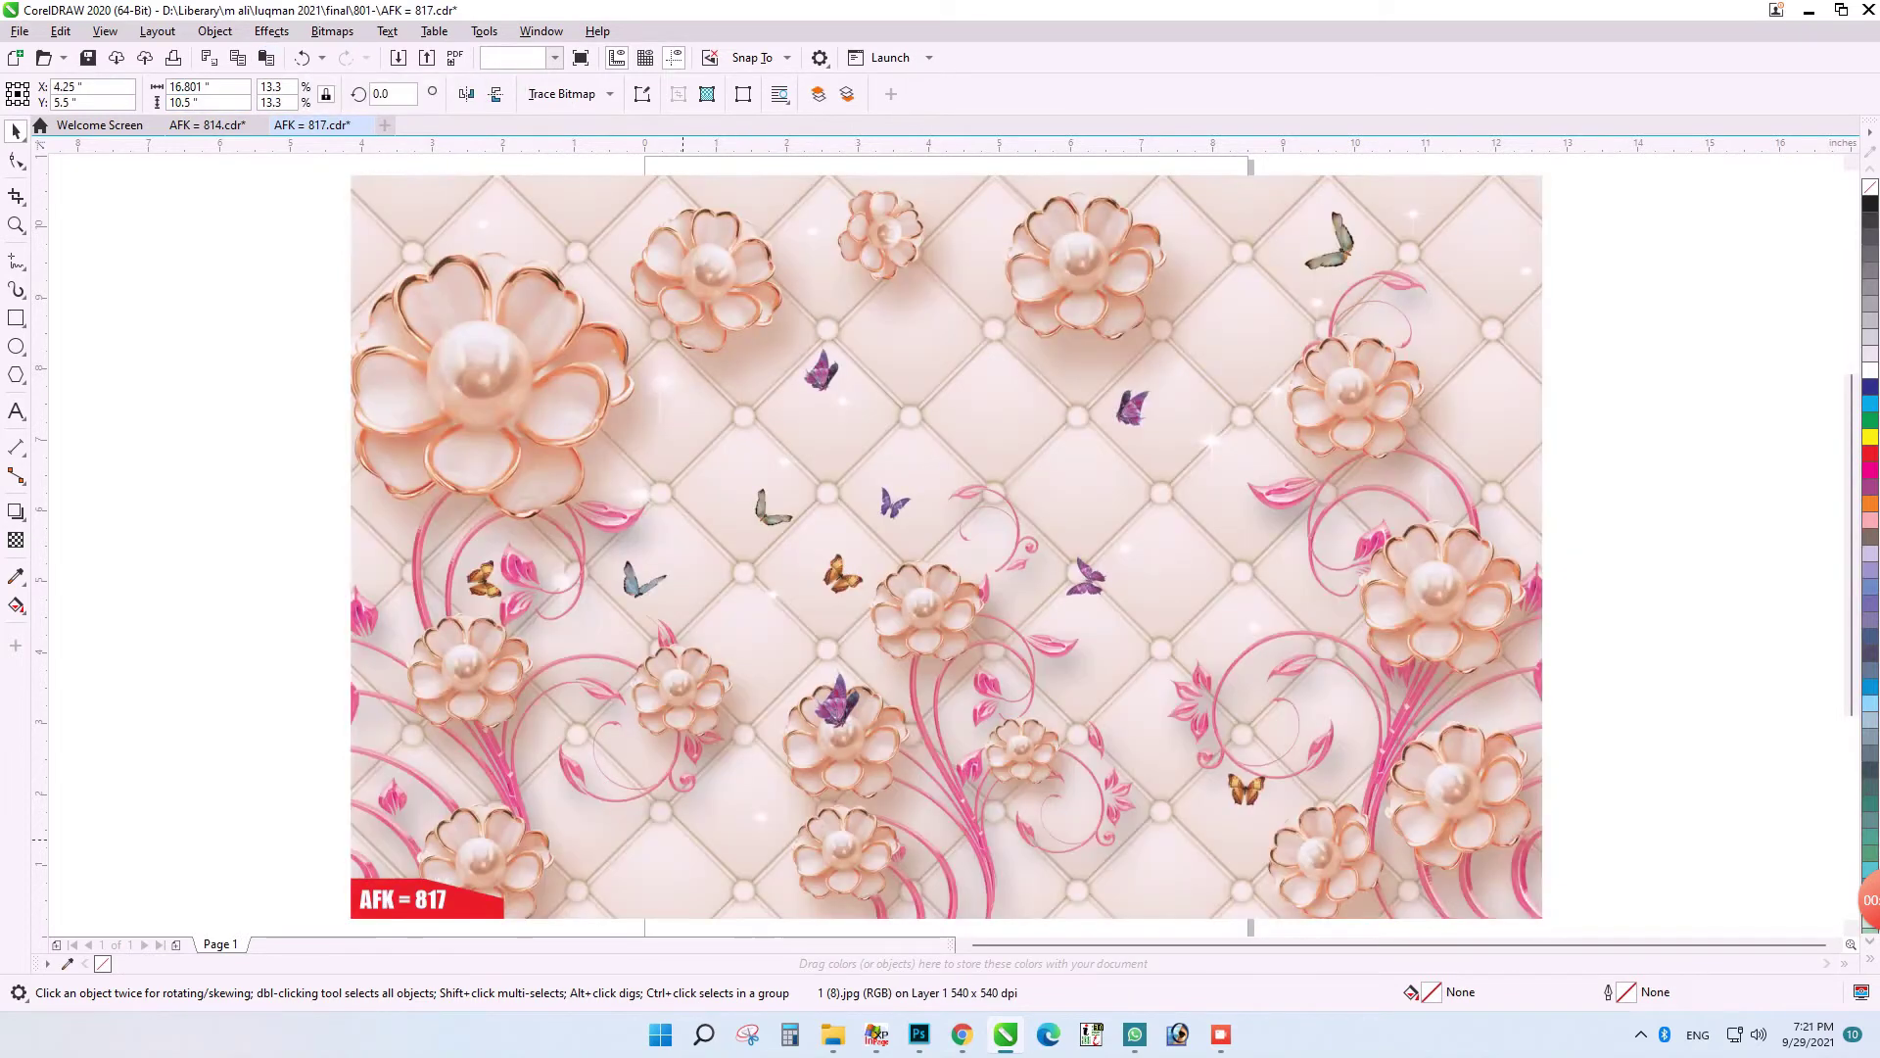
- Change the label text on the pearl flower design to AFK = 818 and select all of the artwork
double_click(436, 899)
type("818")
key("ctrl+space")
key("ctrl+a")
- Export the selected pearl flower design as the JPG AFK = 818 in the 801-900 folder, using RGB Color (24-bit)
key("ctrl+e")
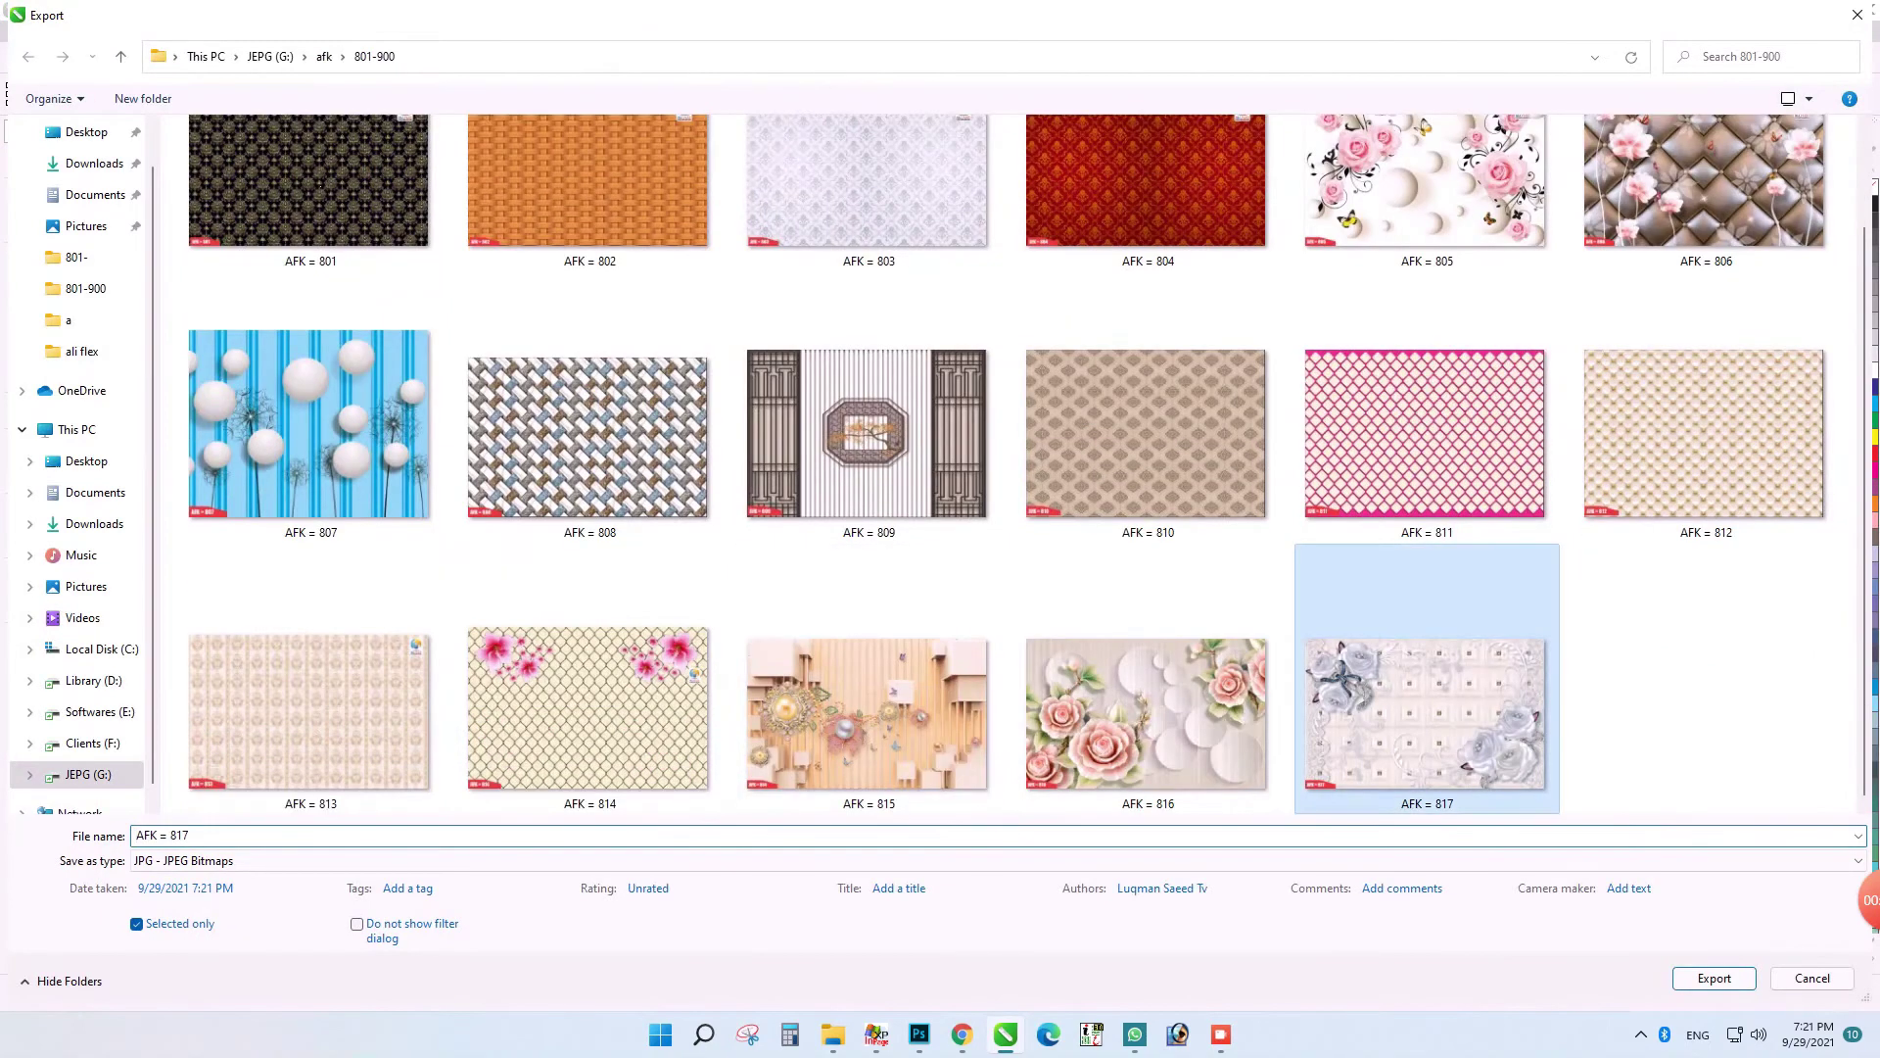
double_click(1155, 836)
left_click(1156, 836)
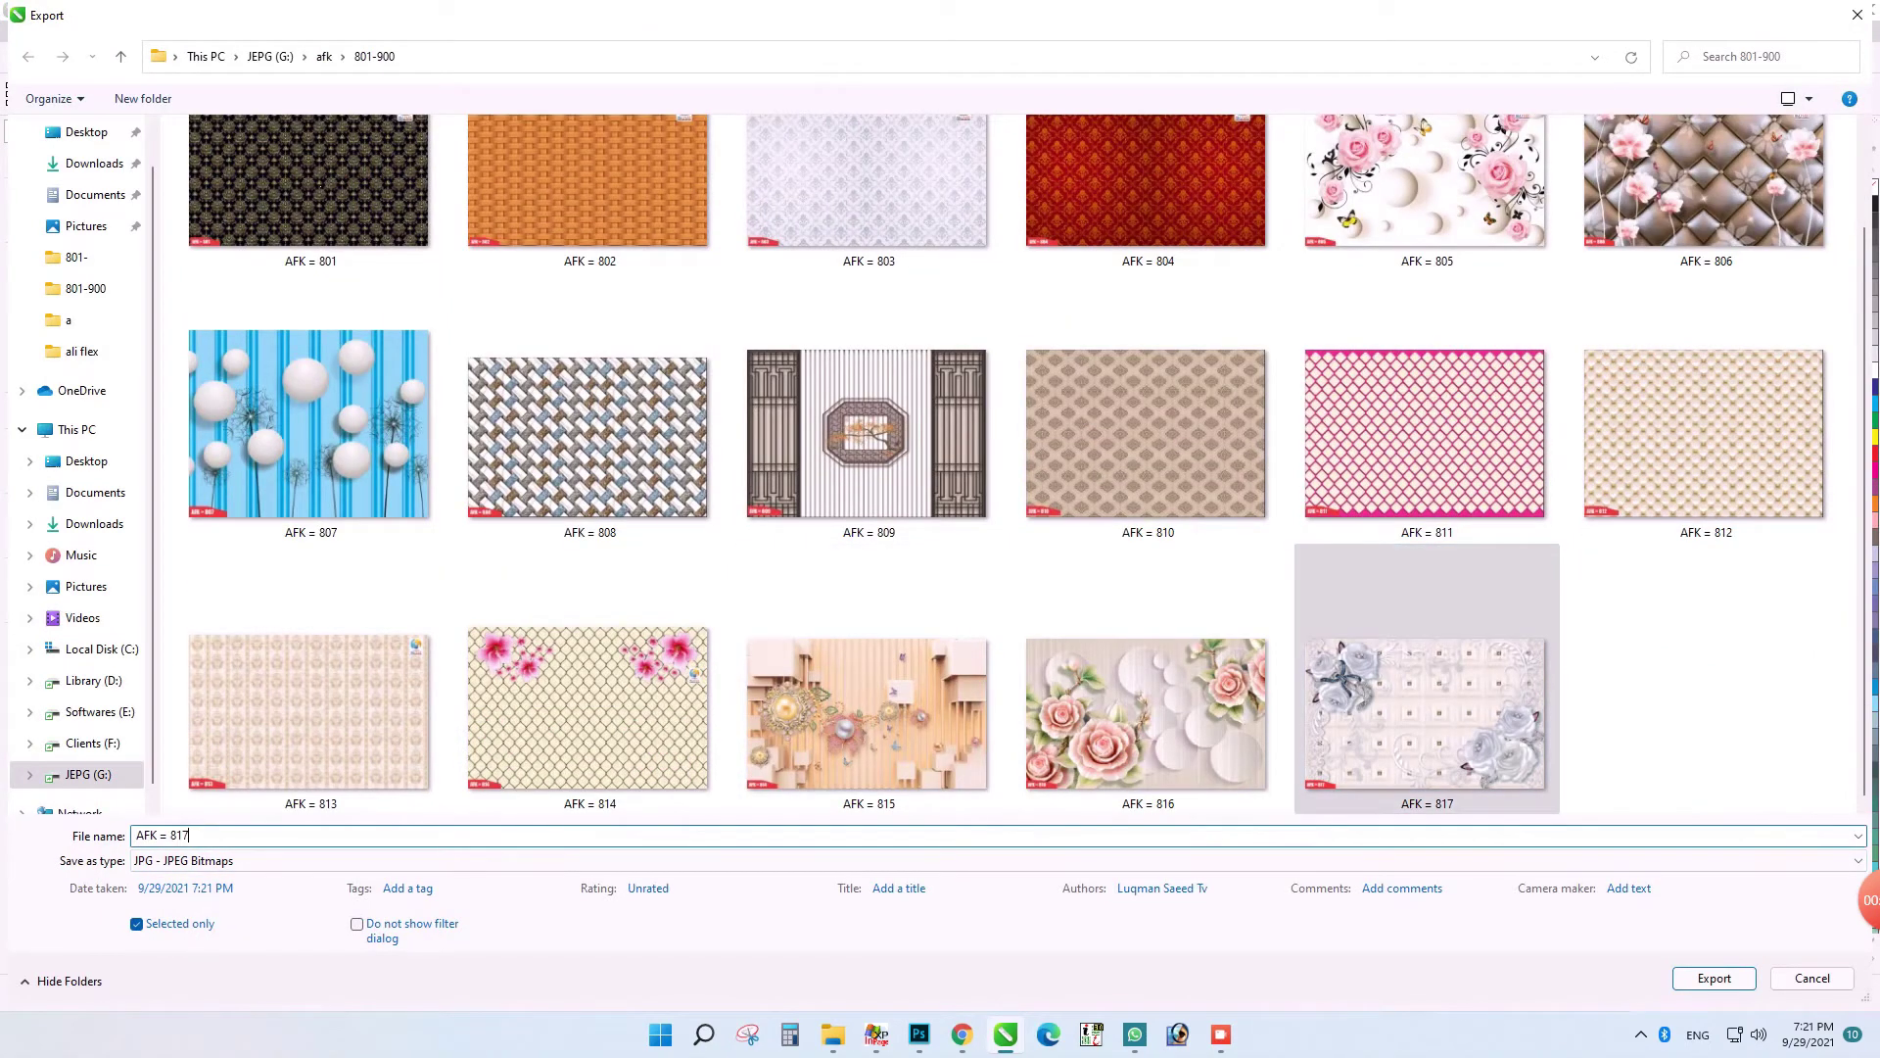
key("BackSpace")
type("8")
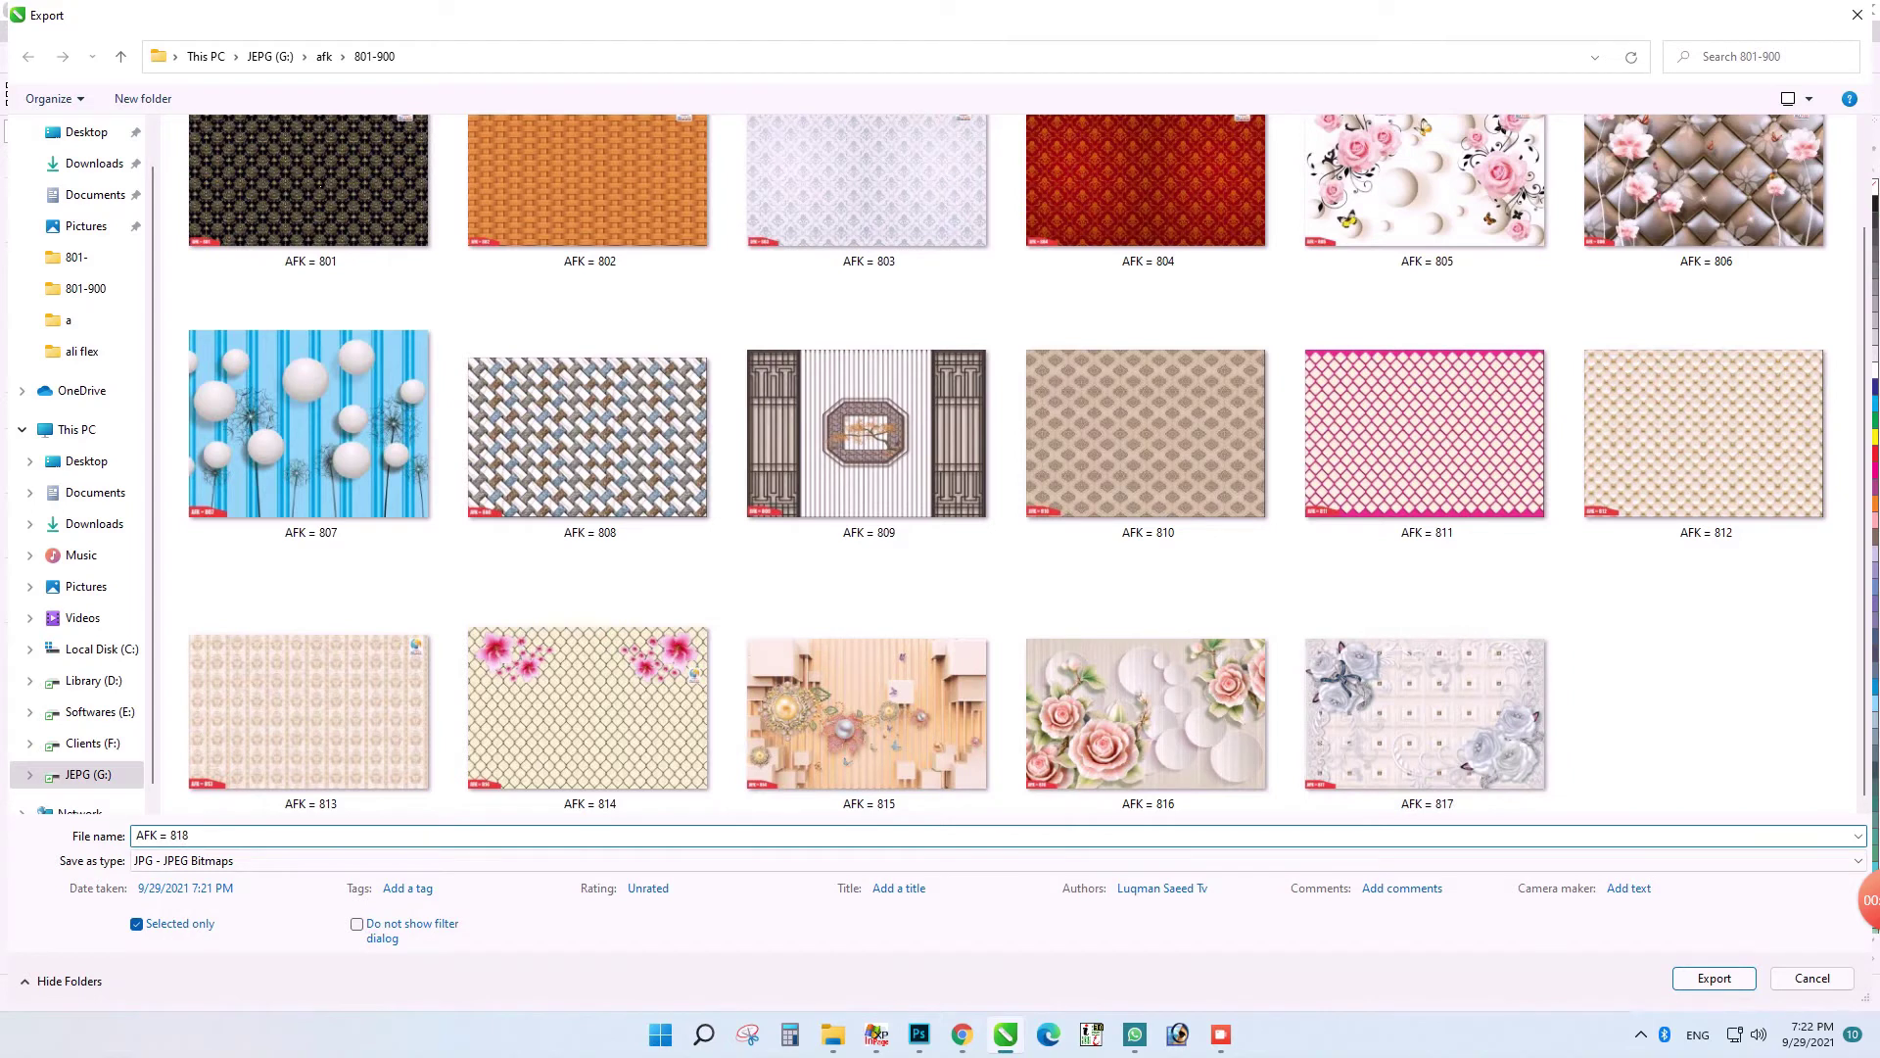
key("Return")
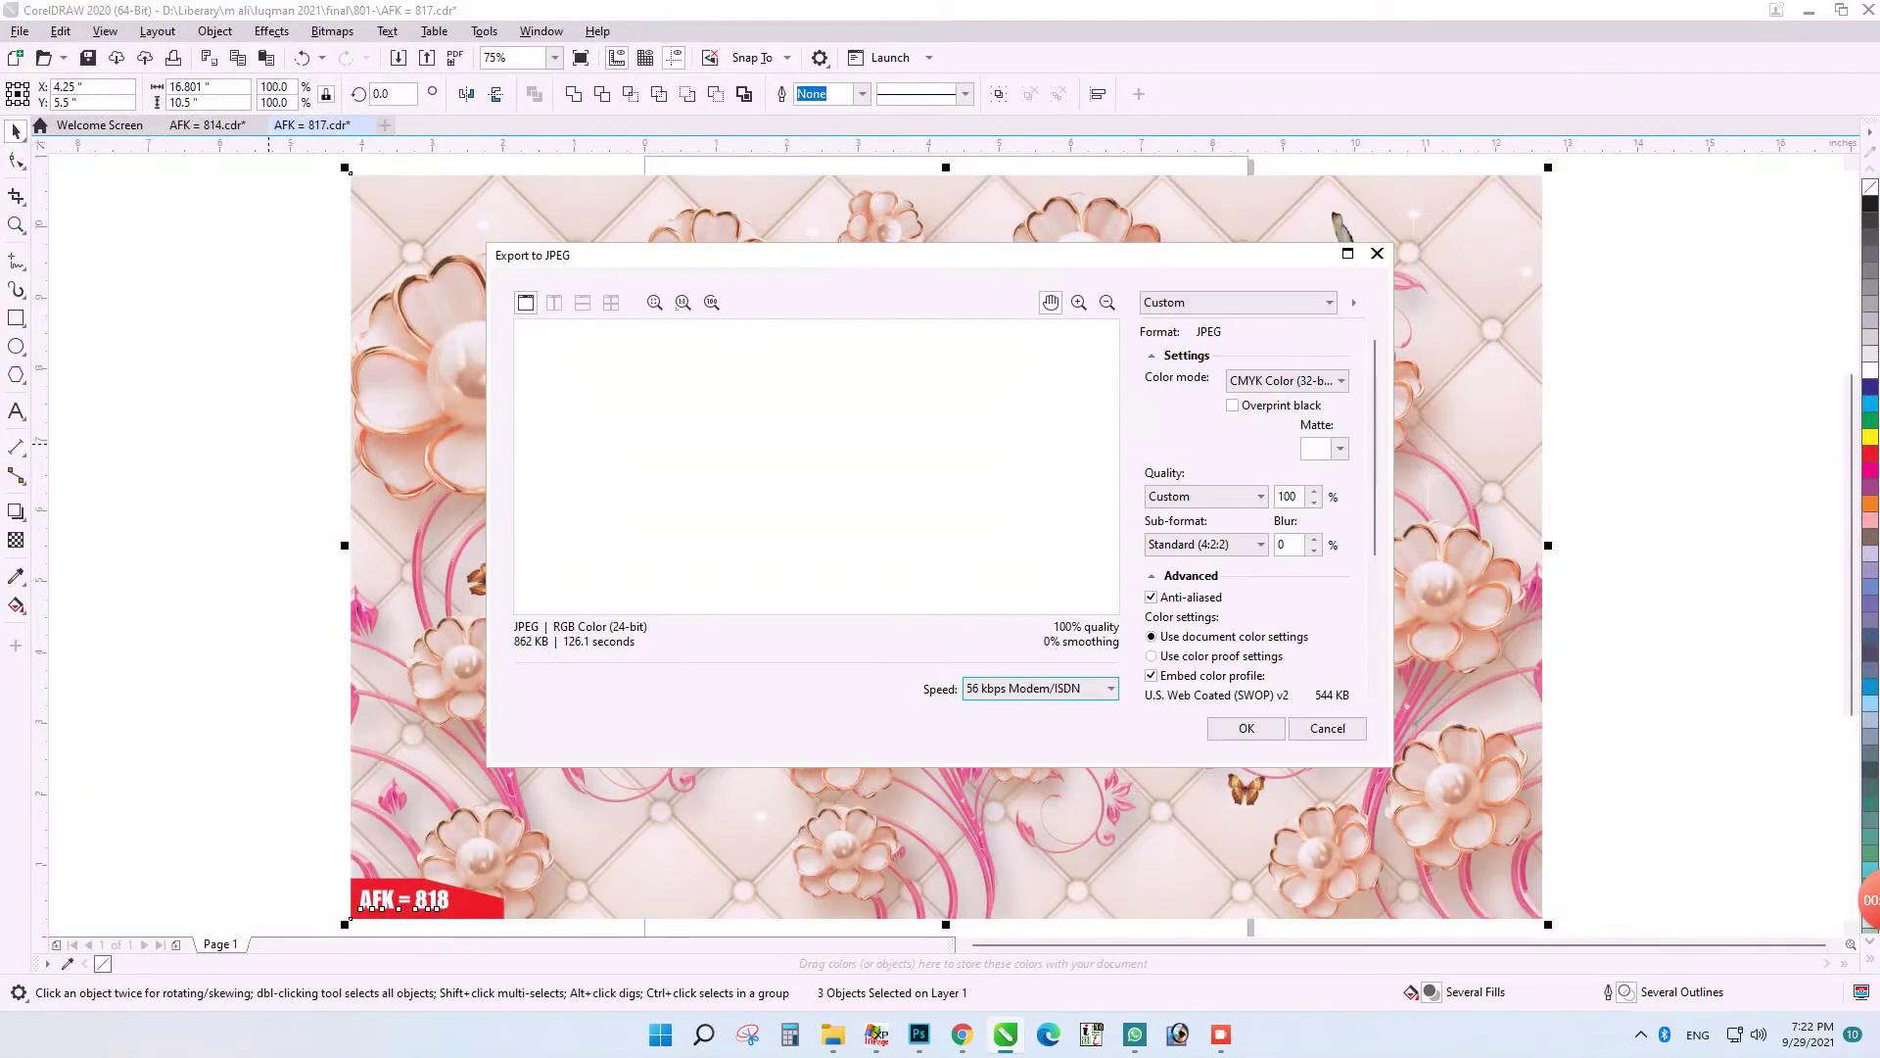
left_click(1286, 379)
left_click(1273, 416)
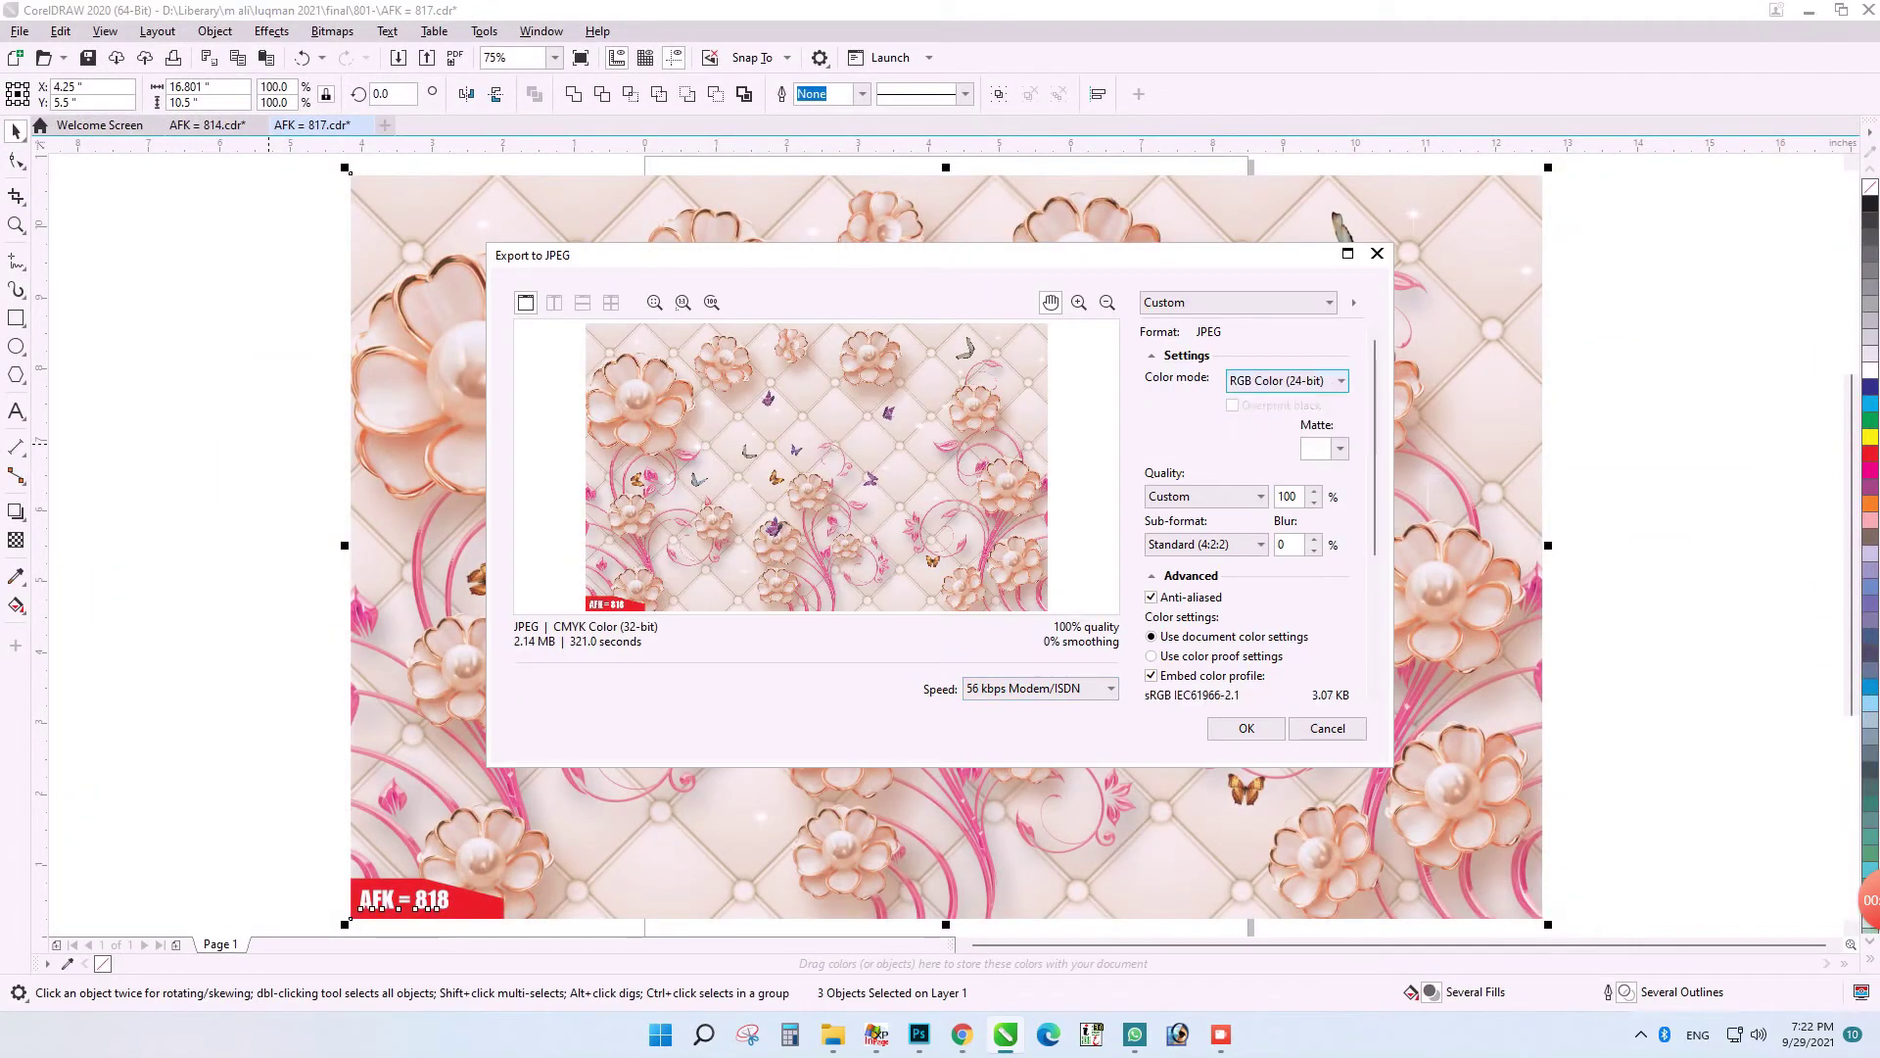
scroll(1243, 519, "down", 3)
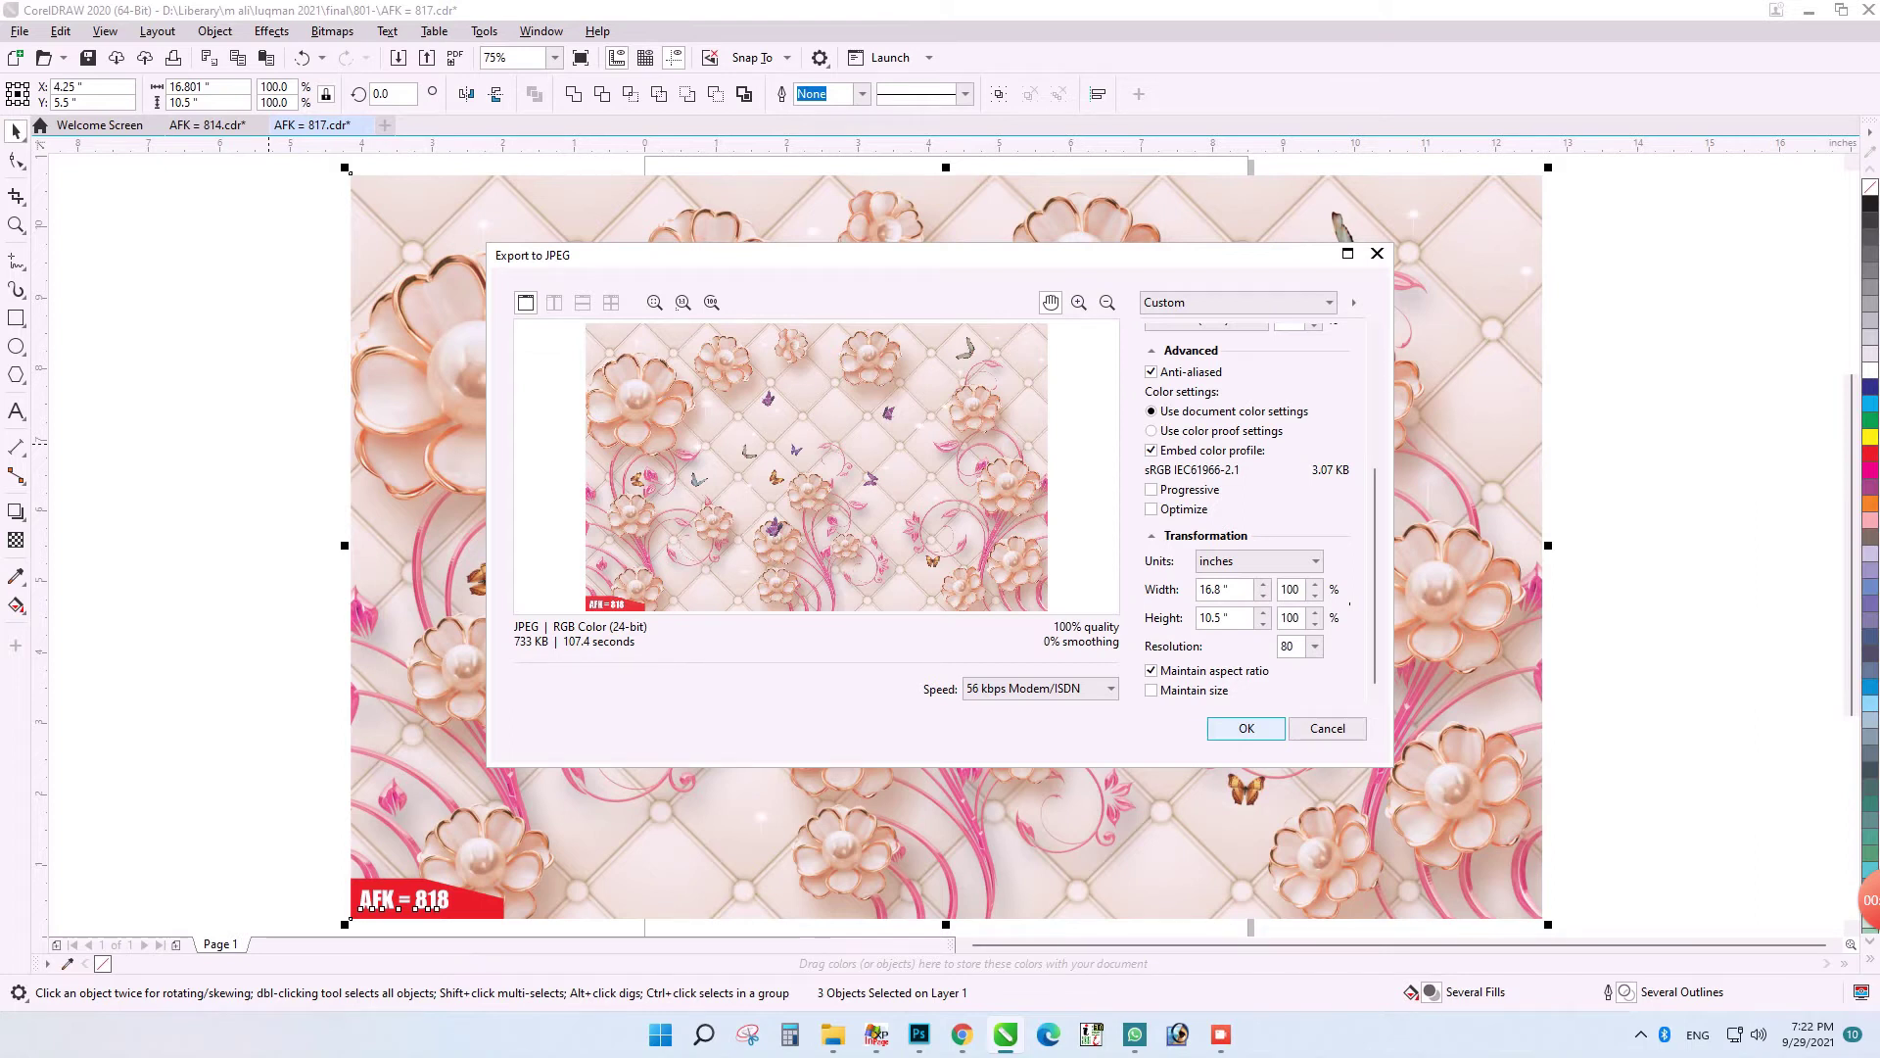
key("Return")
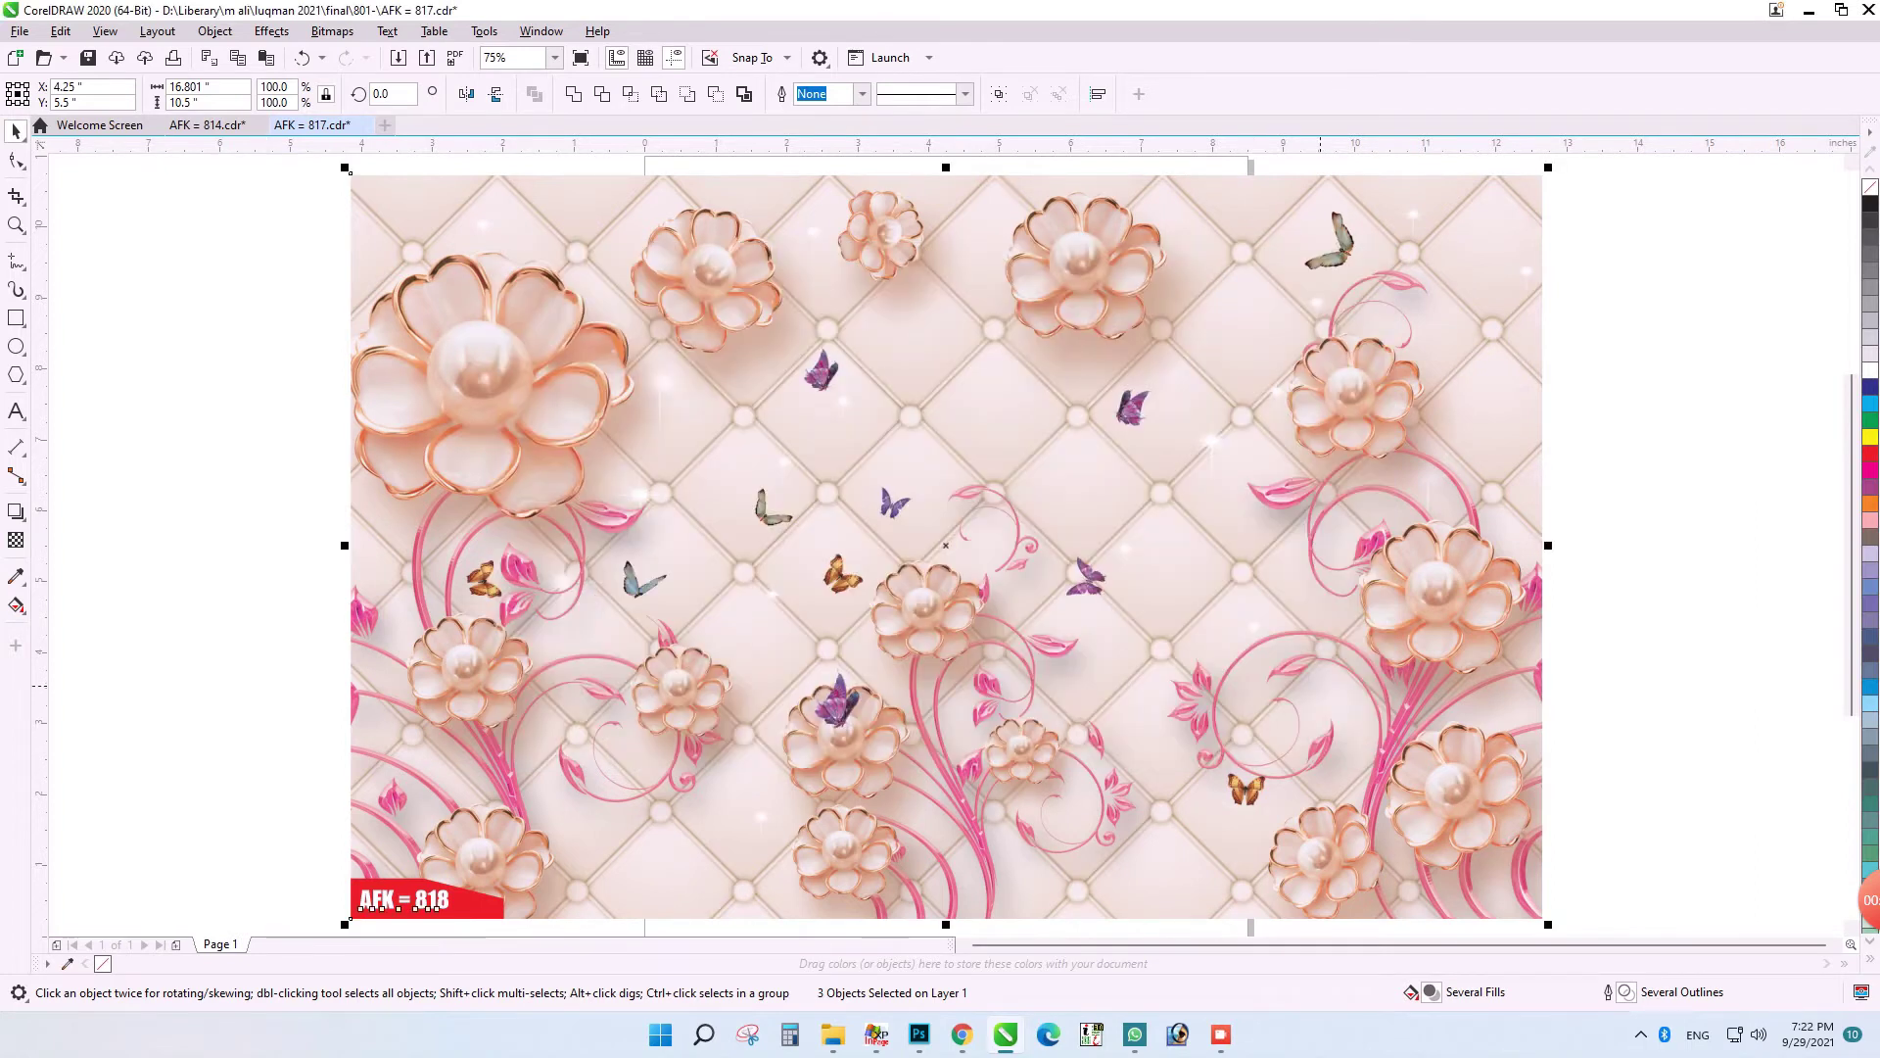
- Save the drawing as AFK = 818 in the 801- folder, in CDR format version 15.0
scroll(1320, 685, "down", 2)
scroll(1320, 667, "up", 2)
key("ctrl+shift+s")
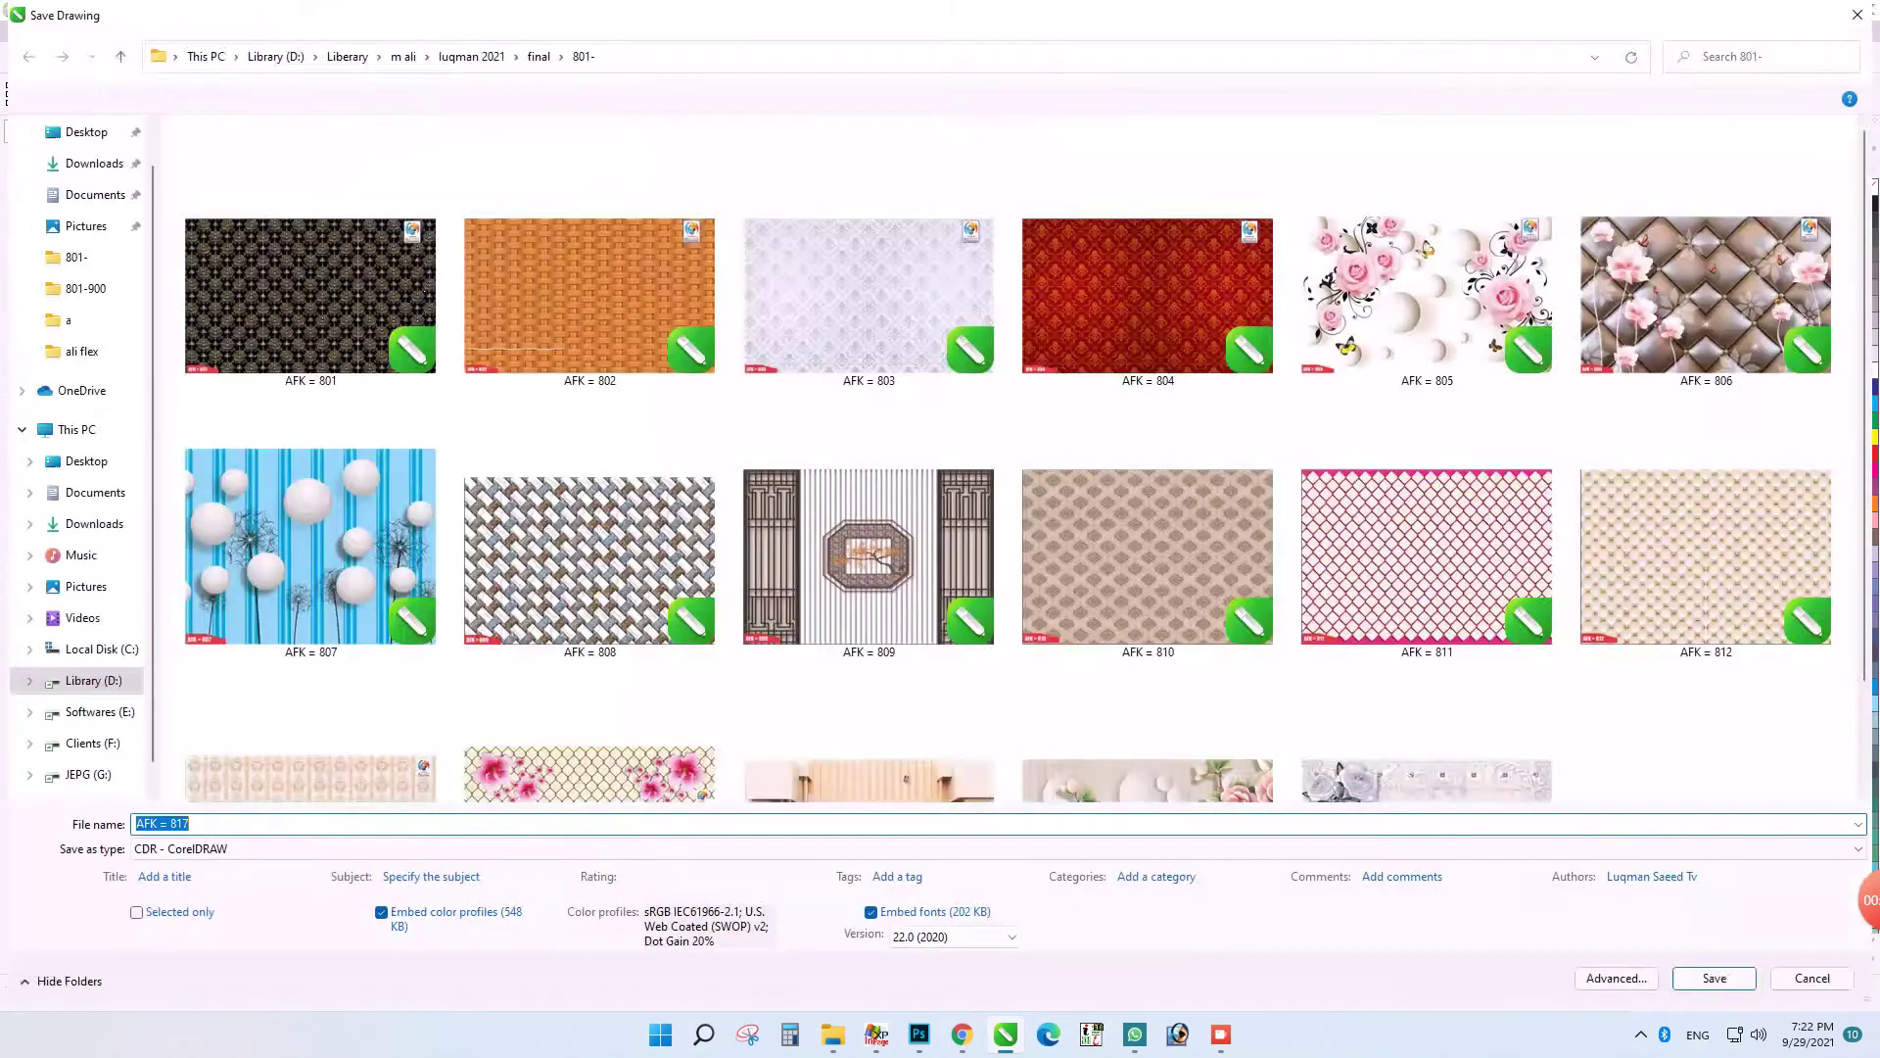
left_click(954, 936)
left_click(938, 859)
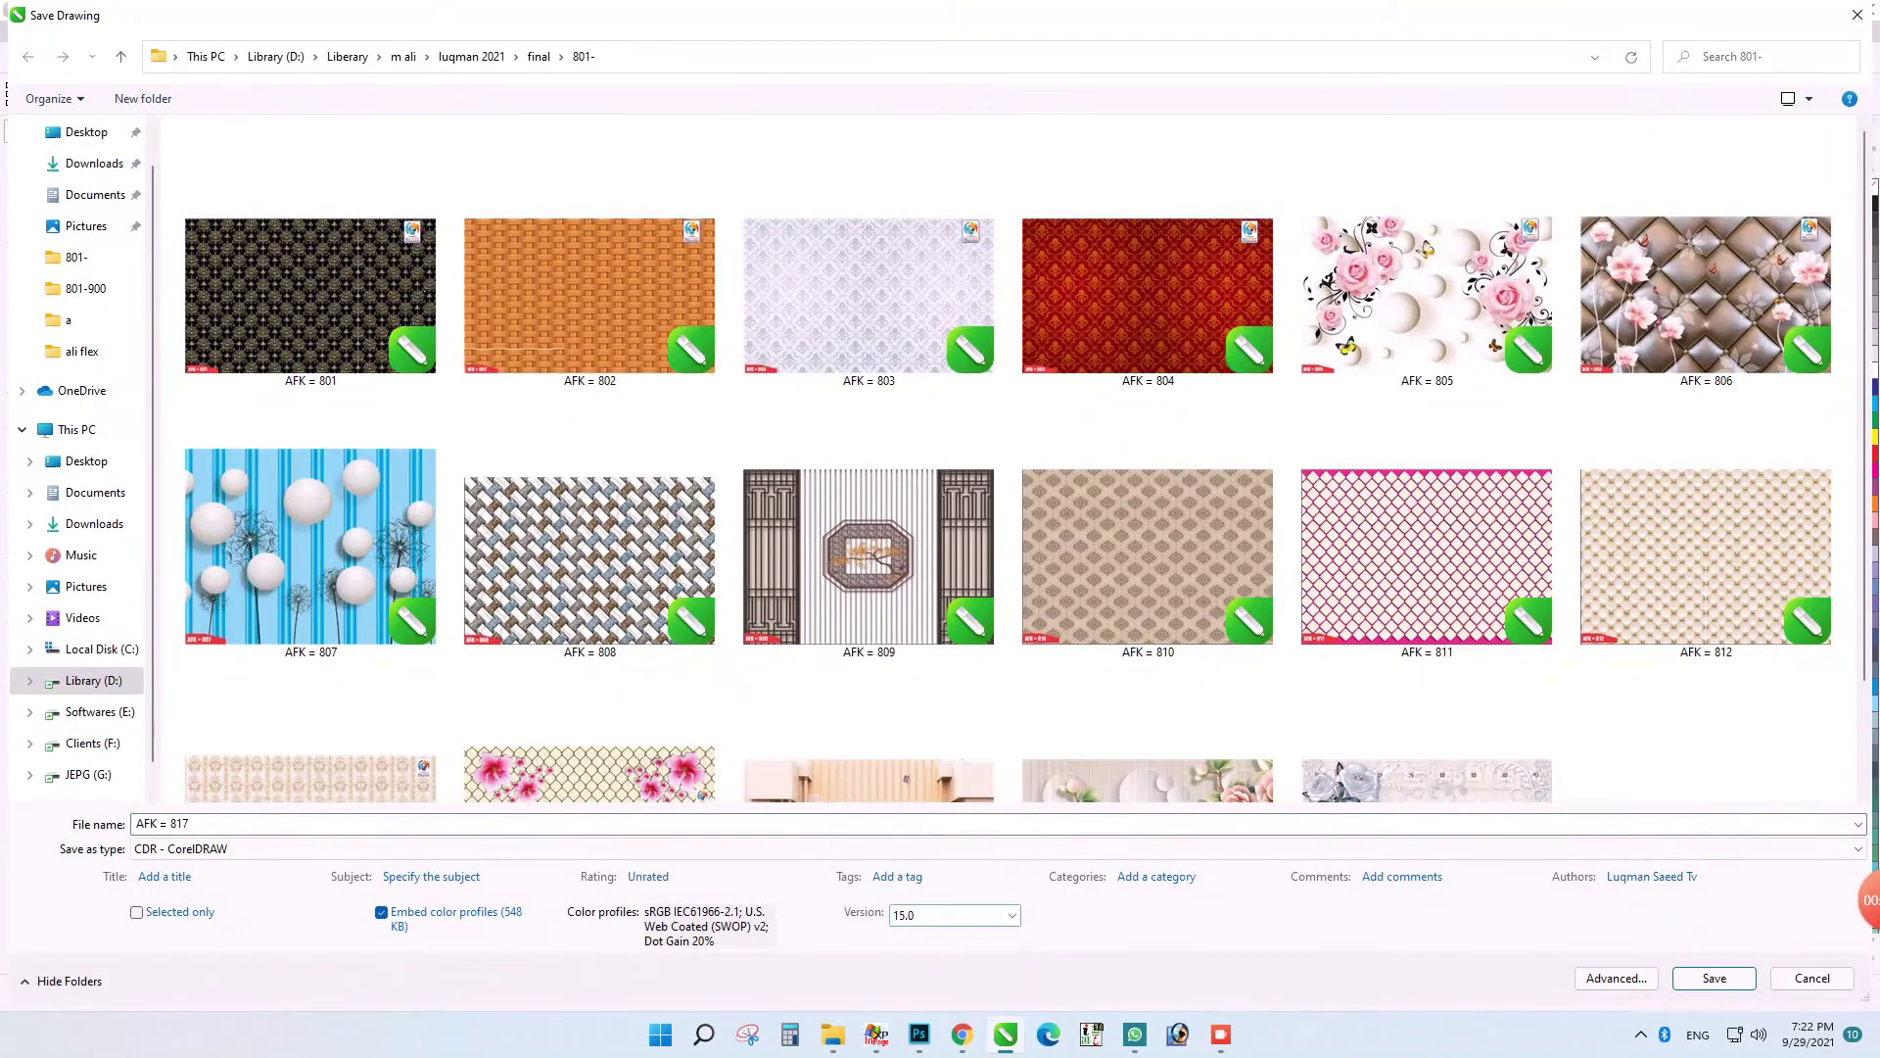
double_click(179, 824)
type("818")
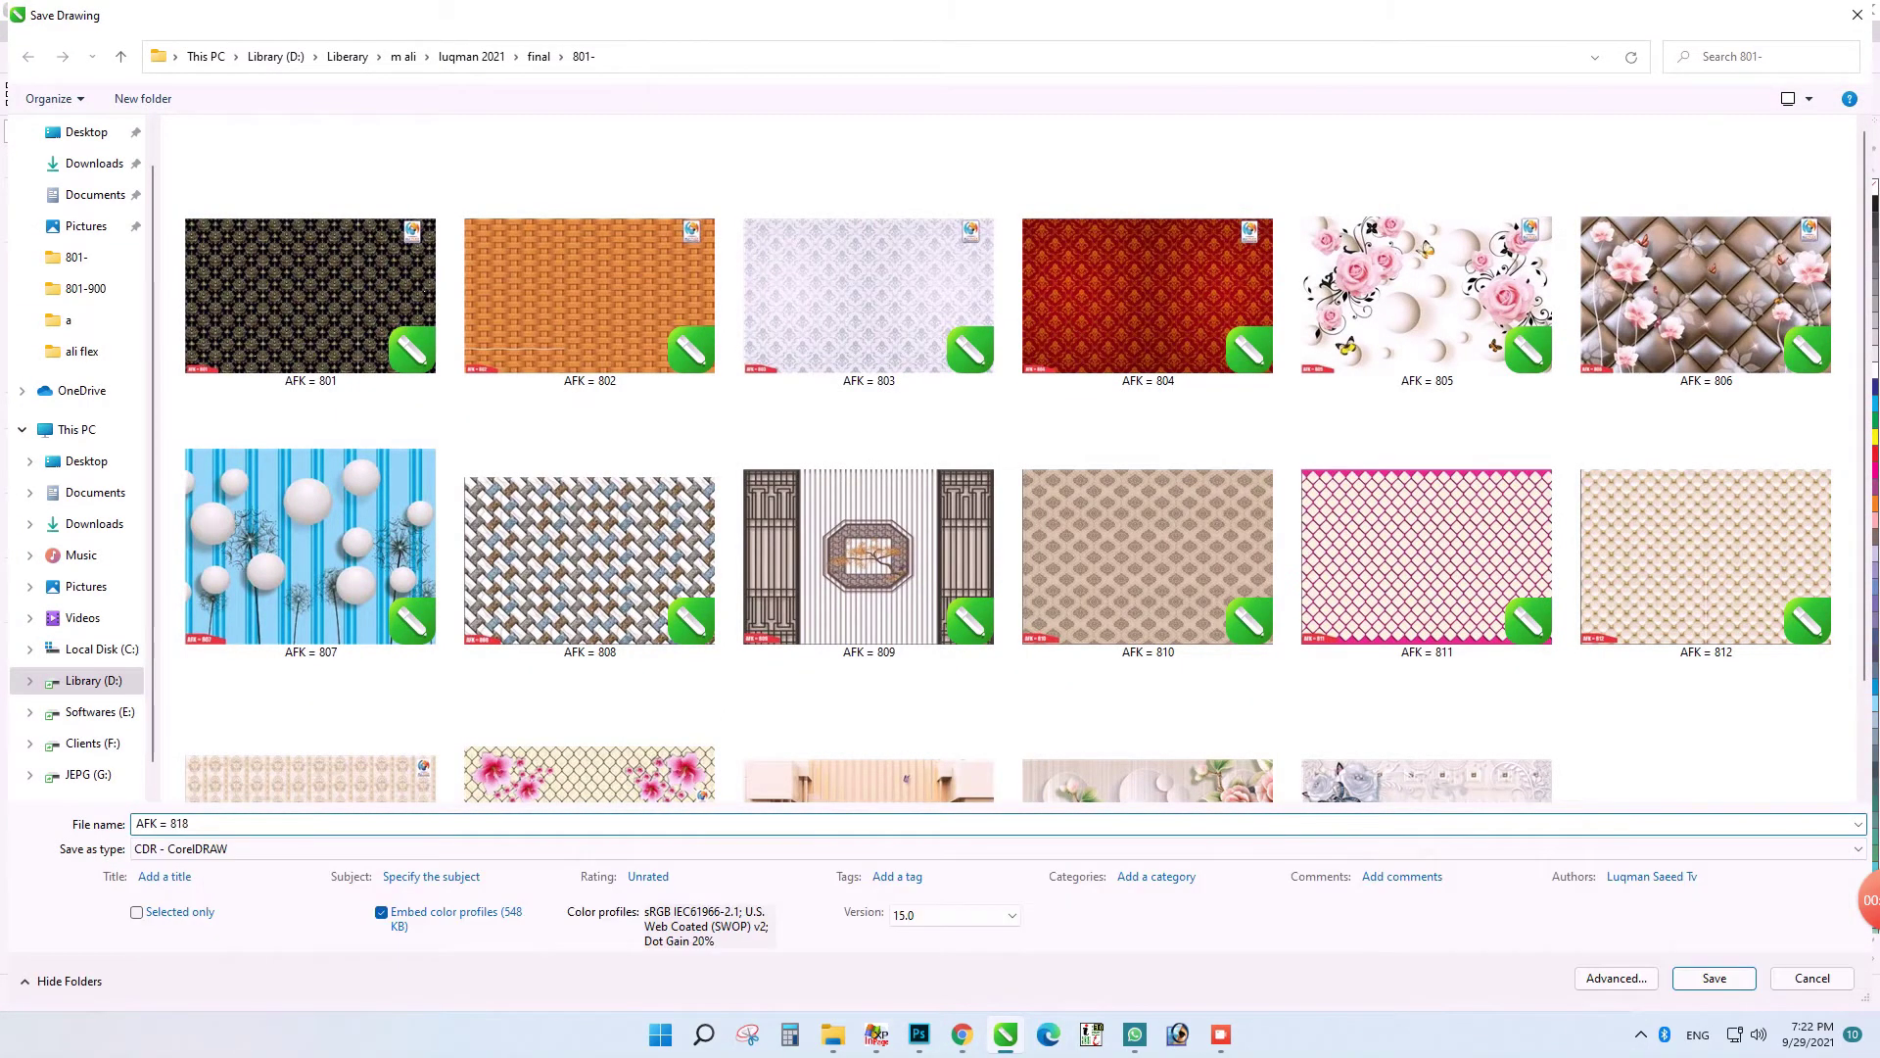
key("Return")
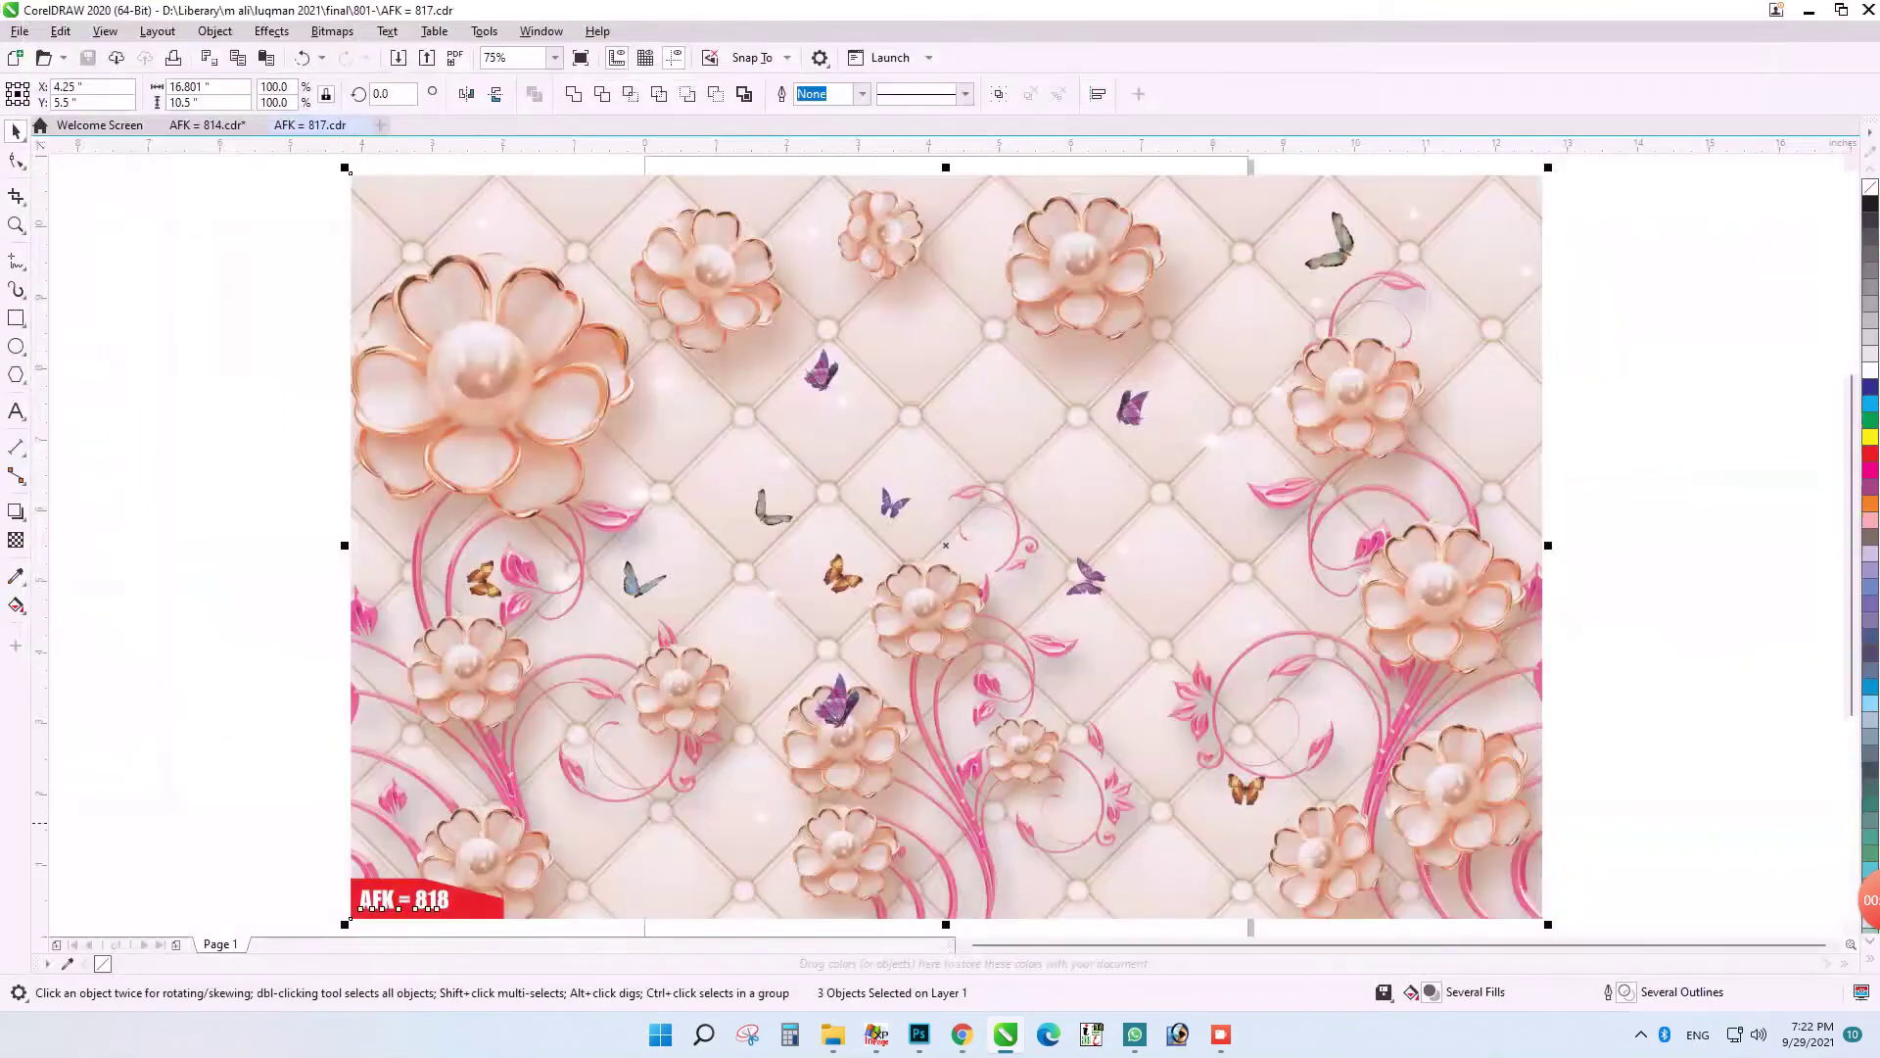
- Import the 1 (30).jpg image, size it to 10.5 inches high, centre it behind the label and remove the pearl flower image
scroll(755, 753, "down", 3)
left_click(611, 715)
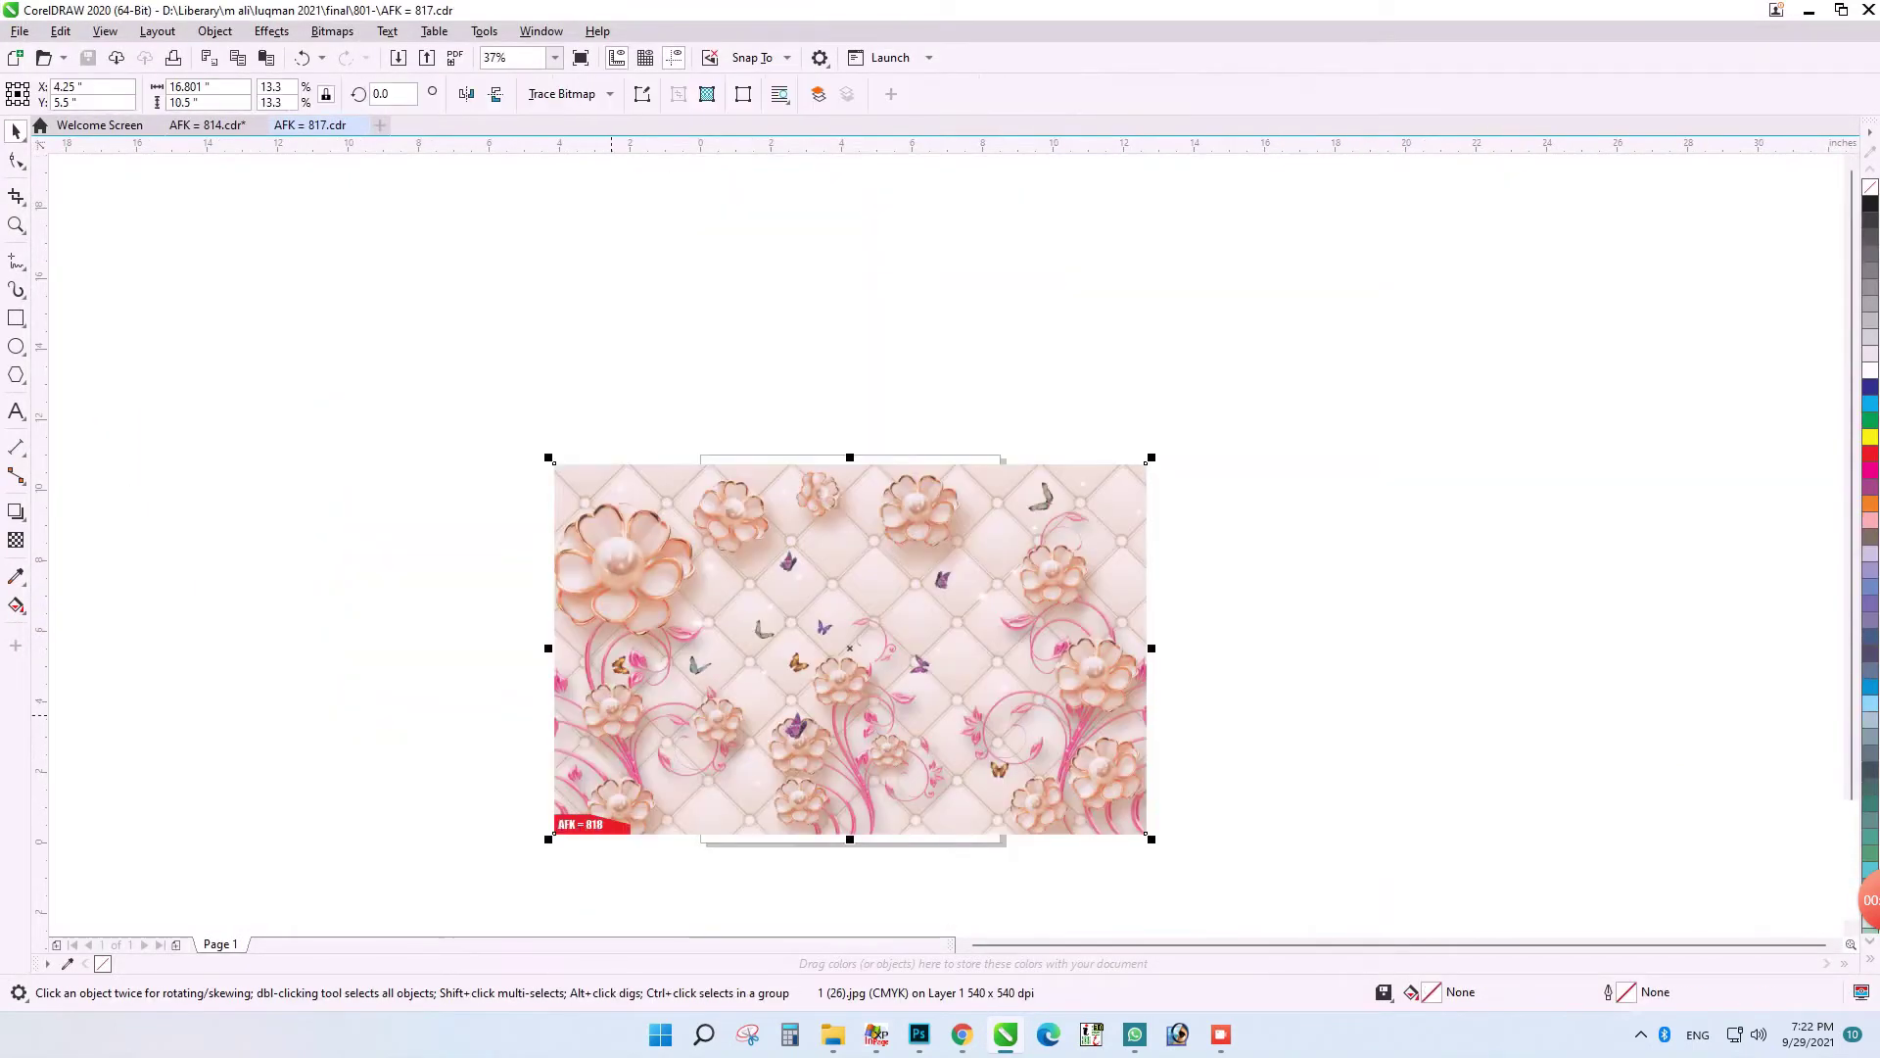
key("ctrl+i")
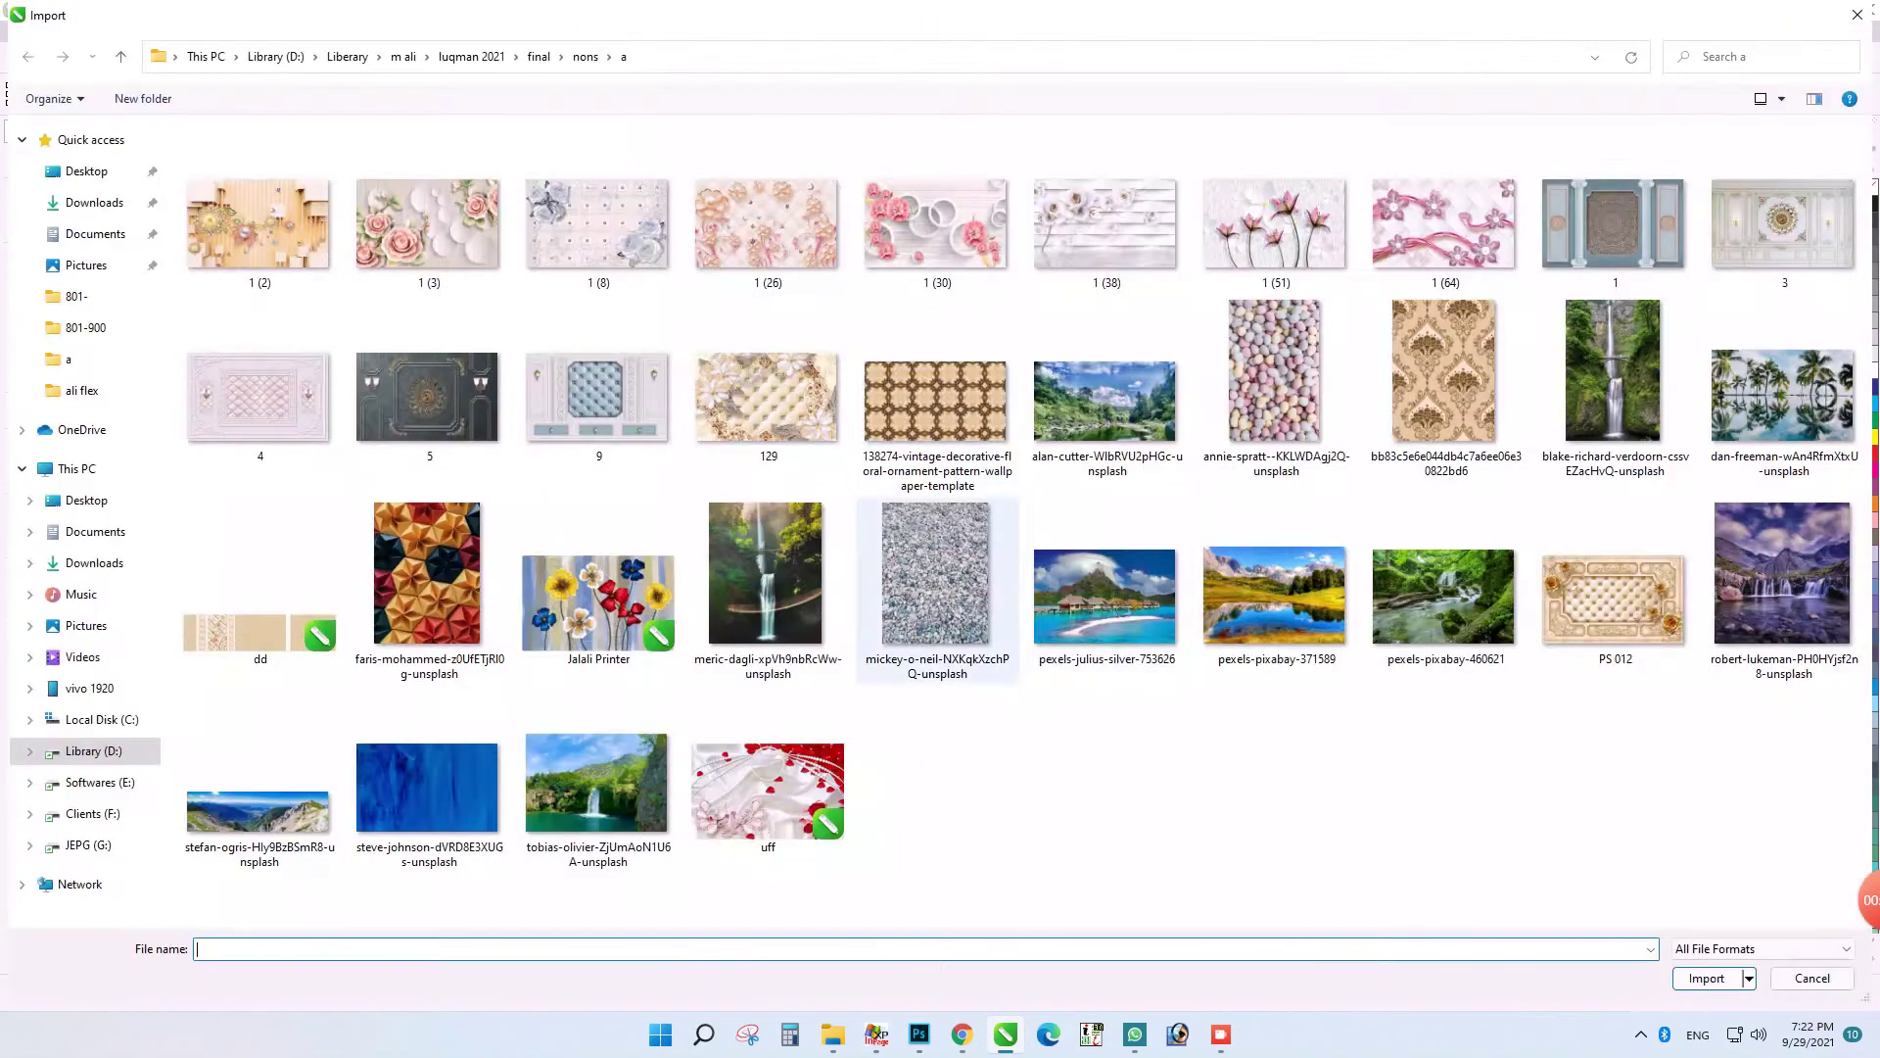
double_click(937, 228)
left_click(669, 514)
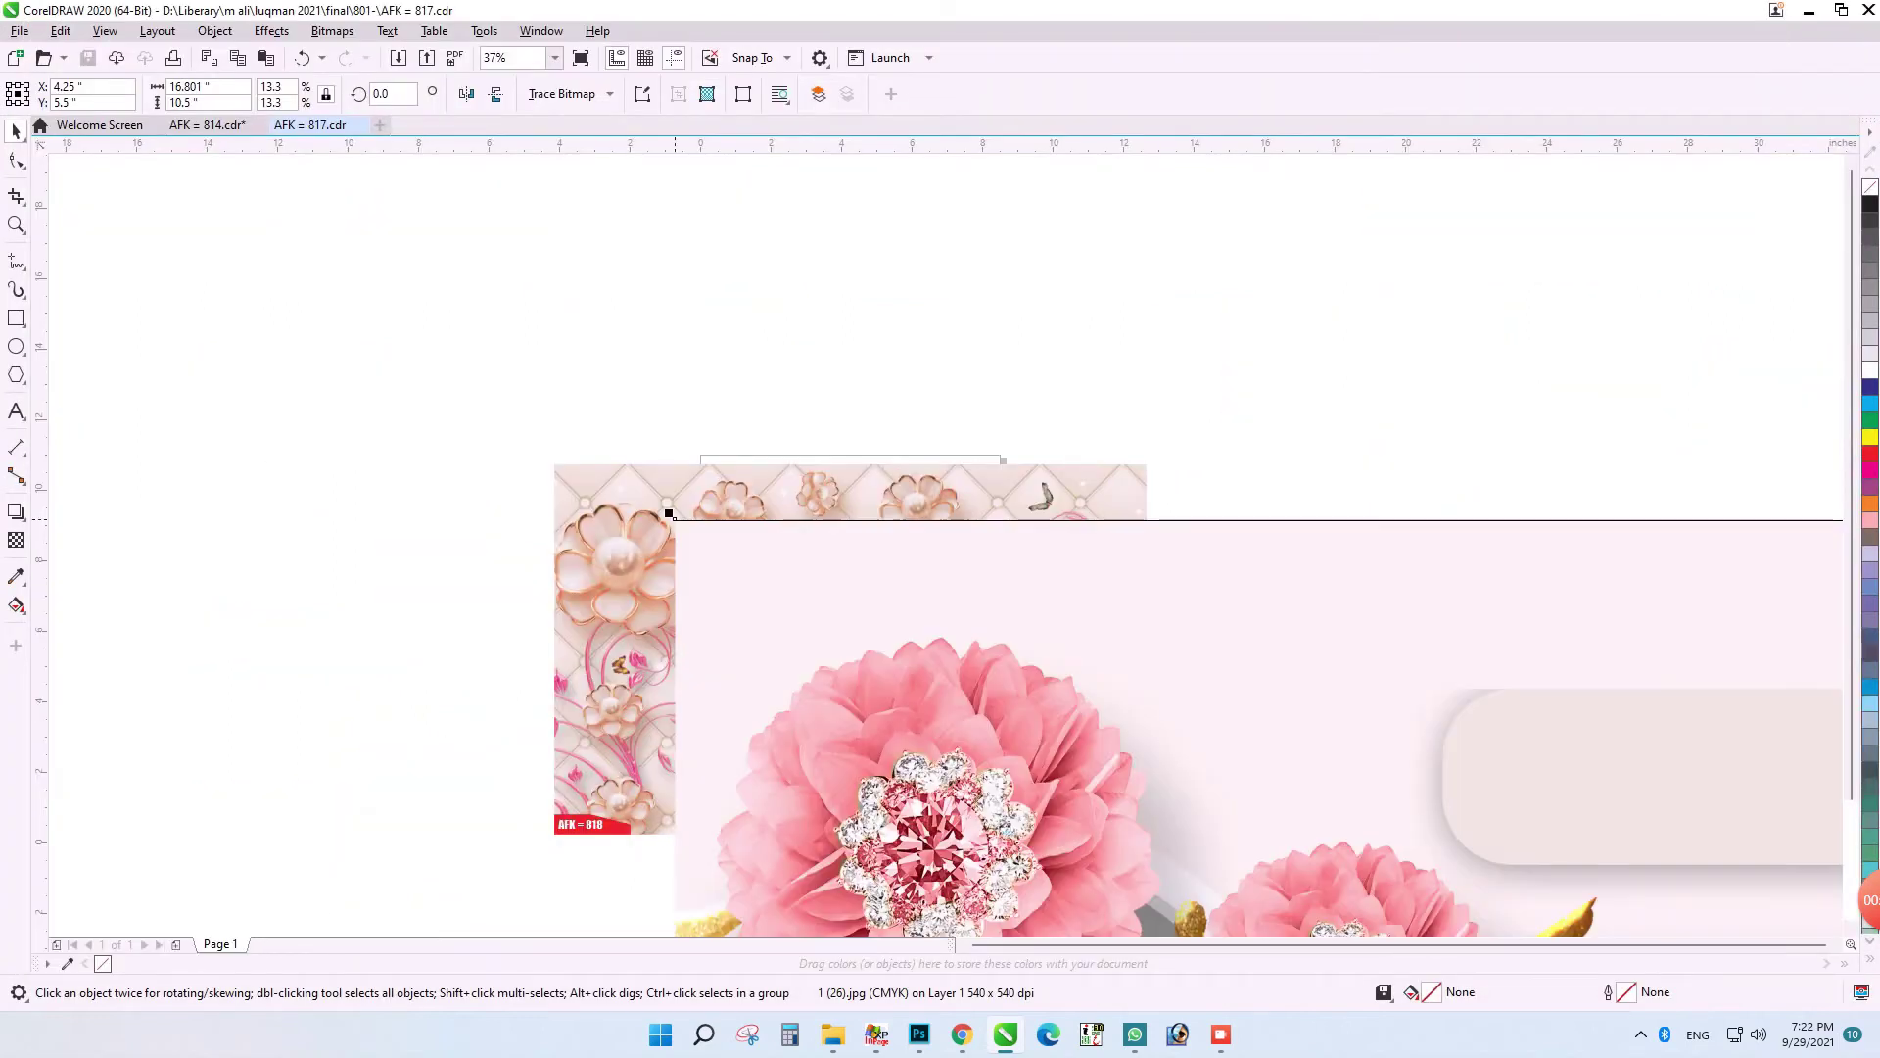
double_click(195, 103)
type("10")
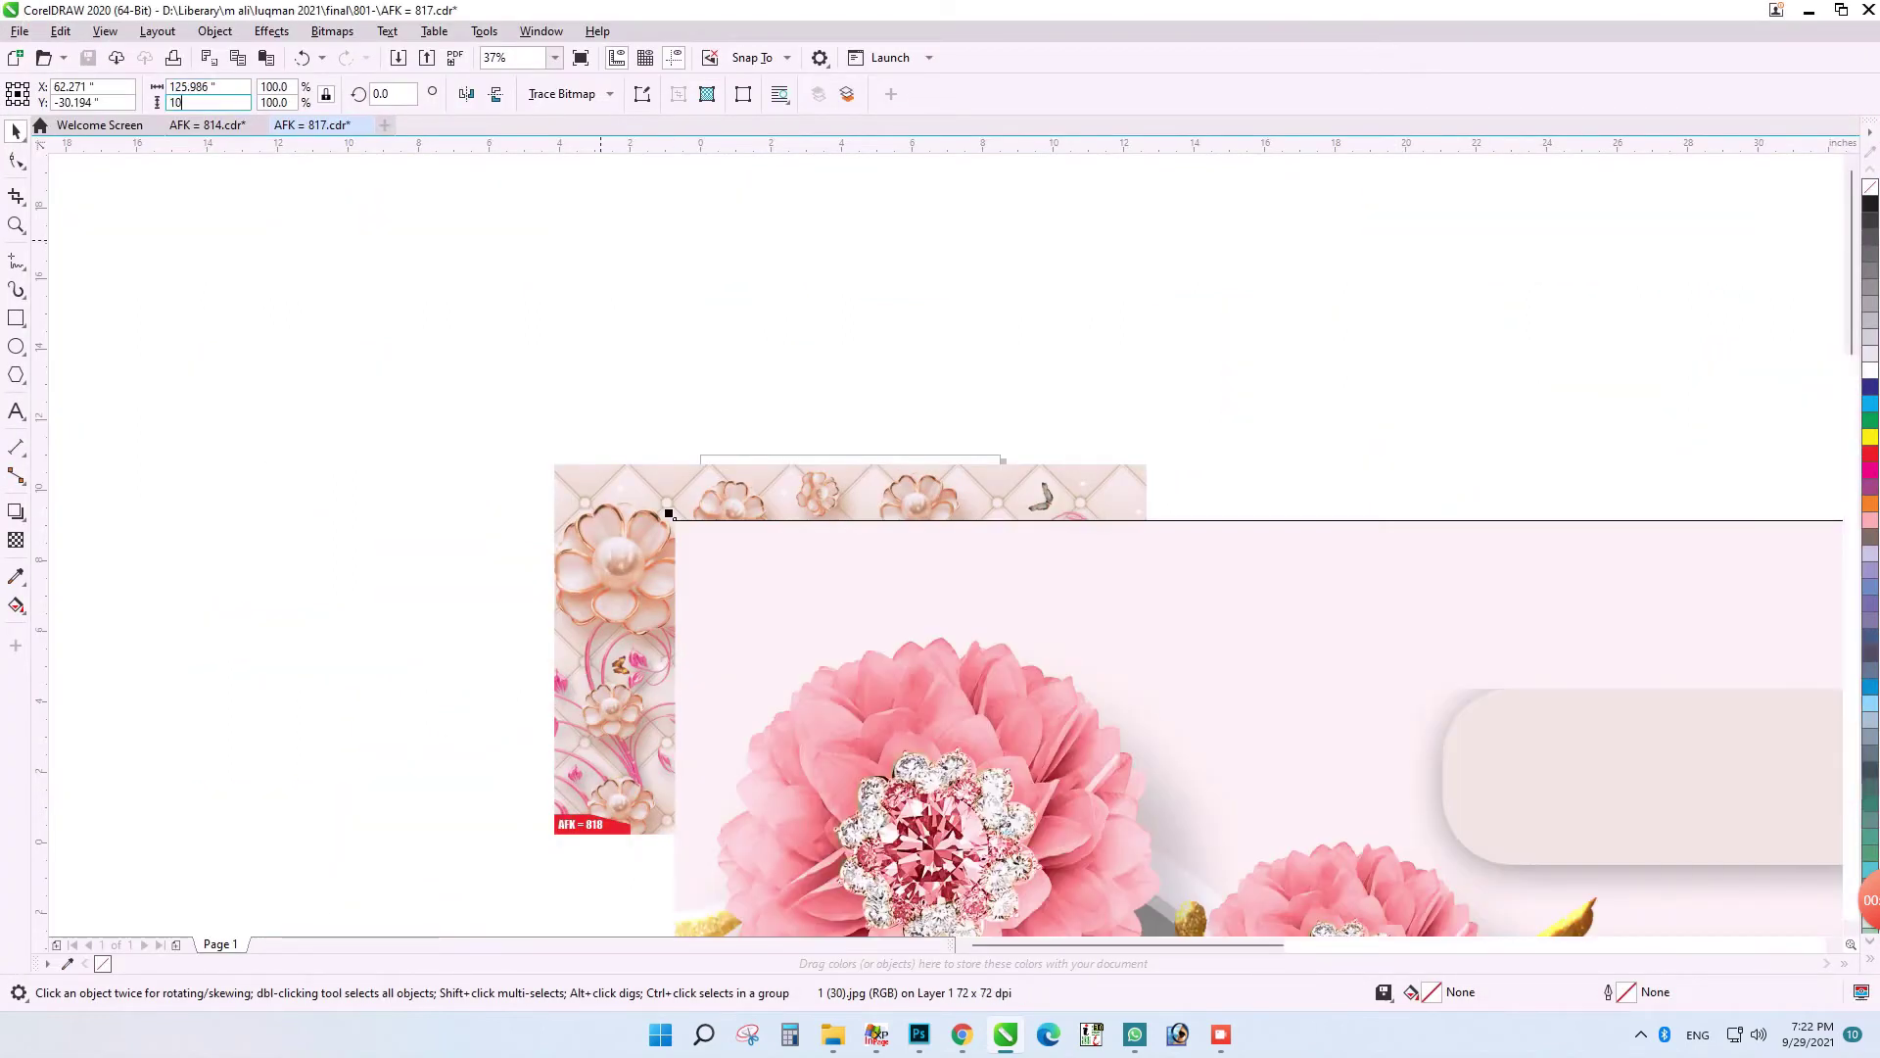
key("Return")
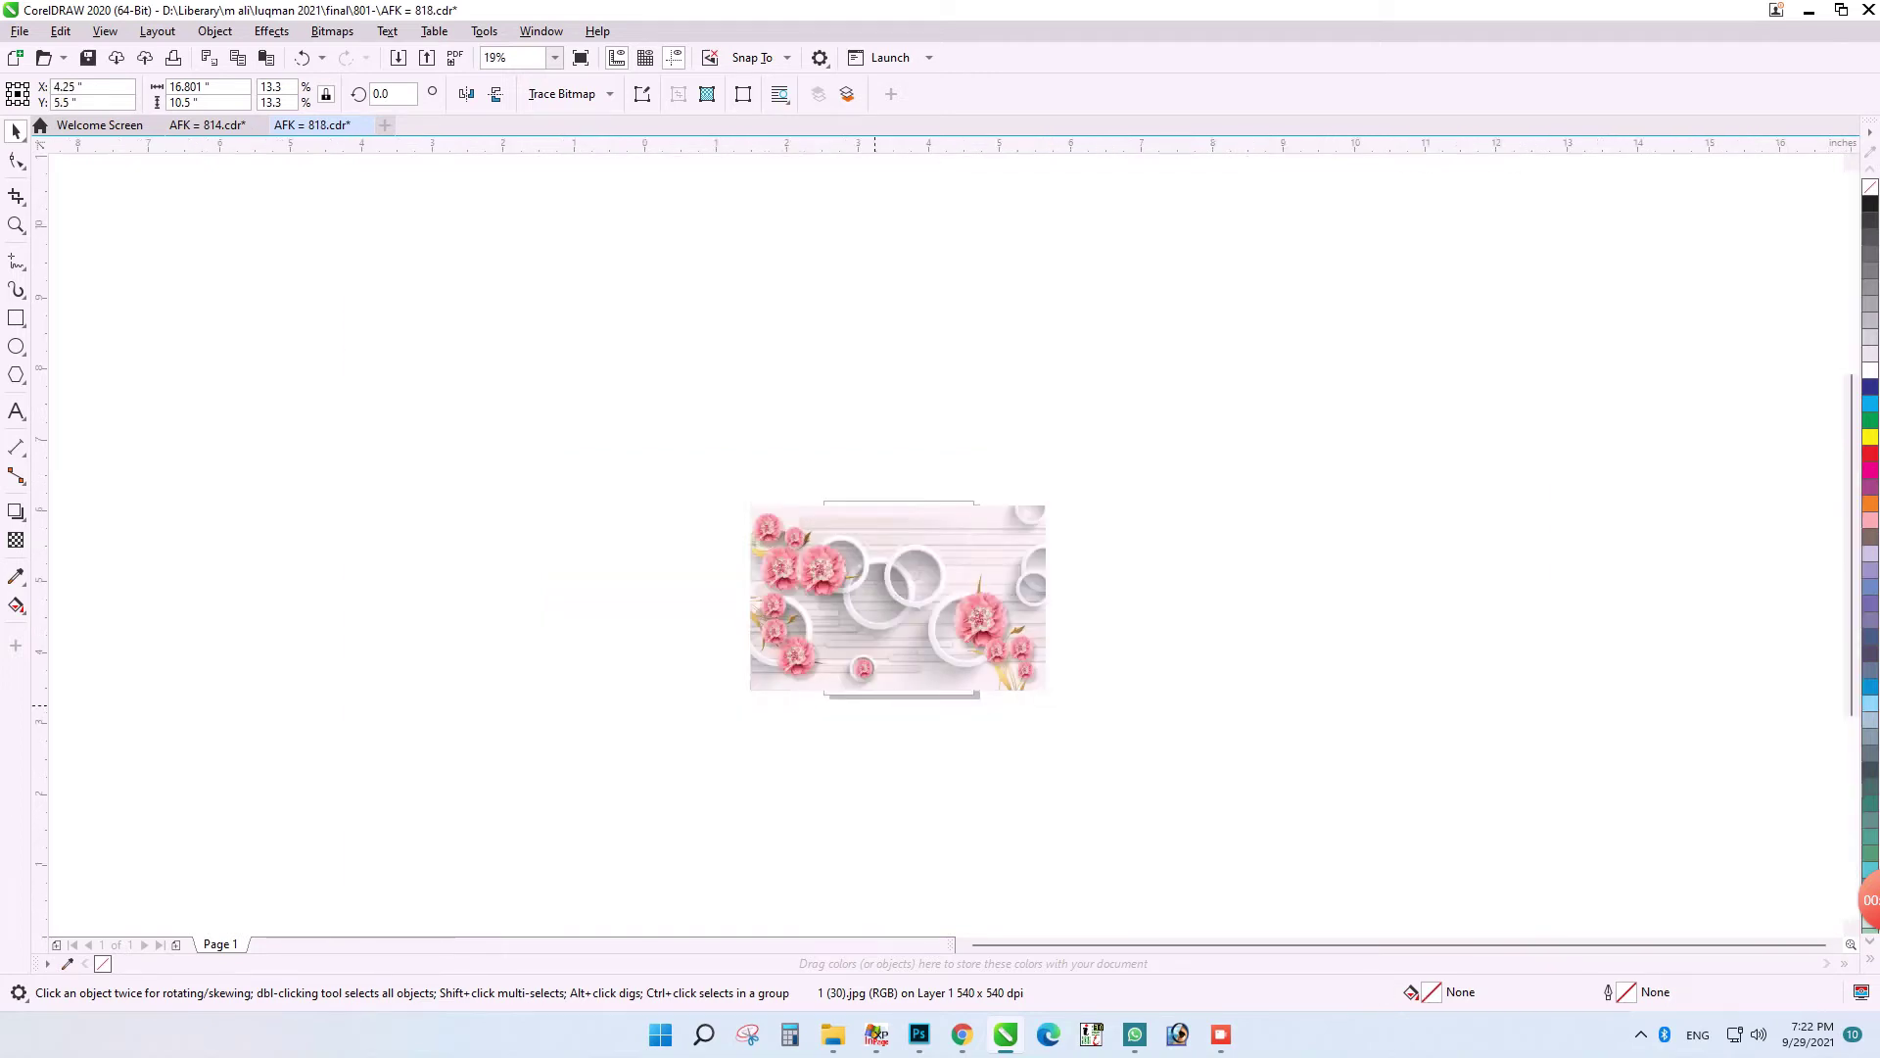
key("shift+F2")
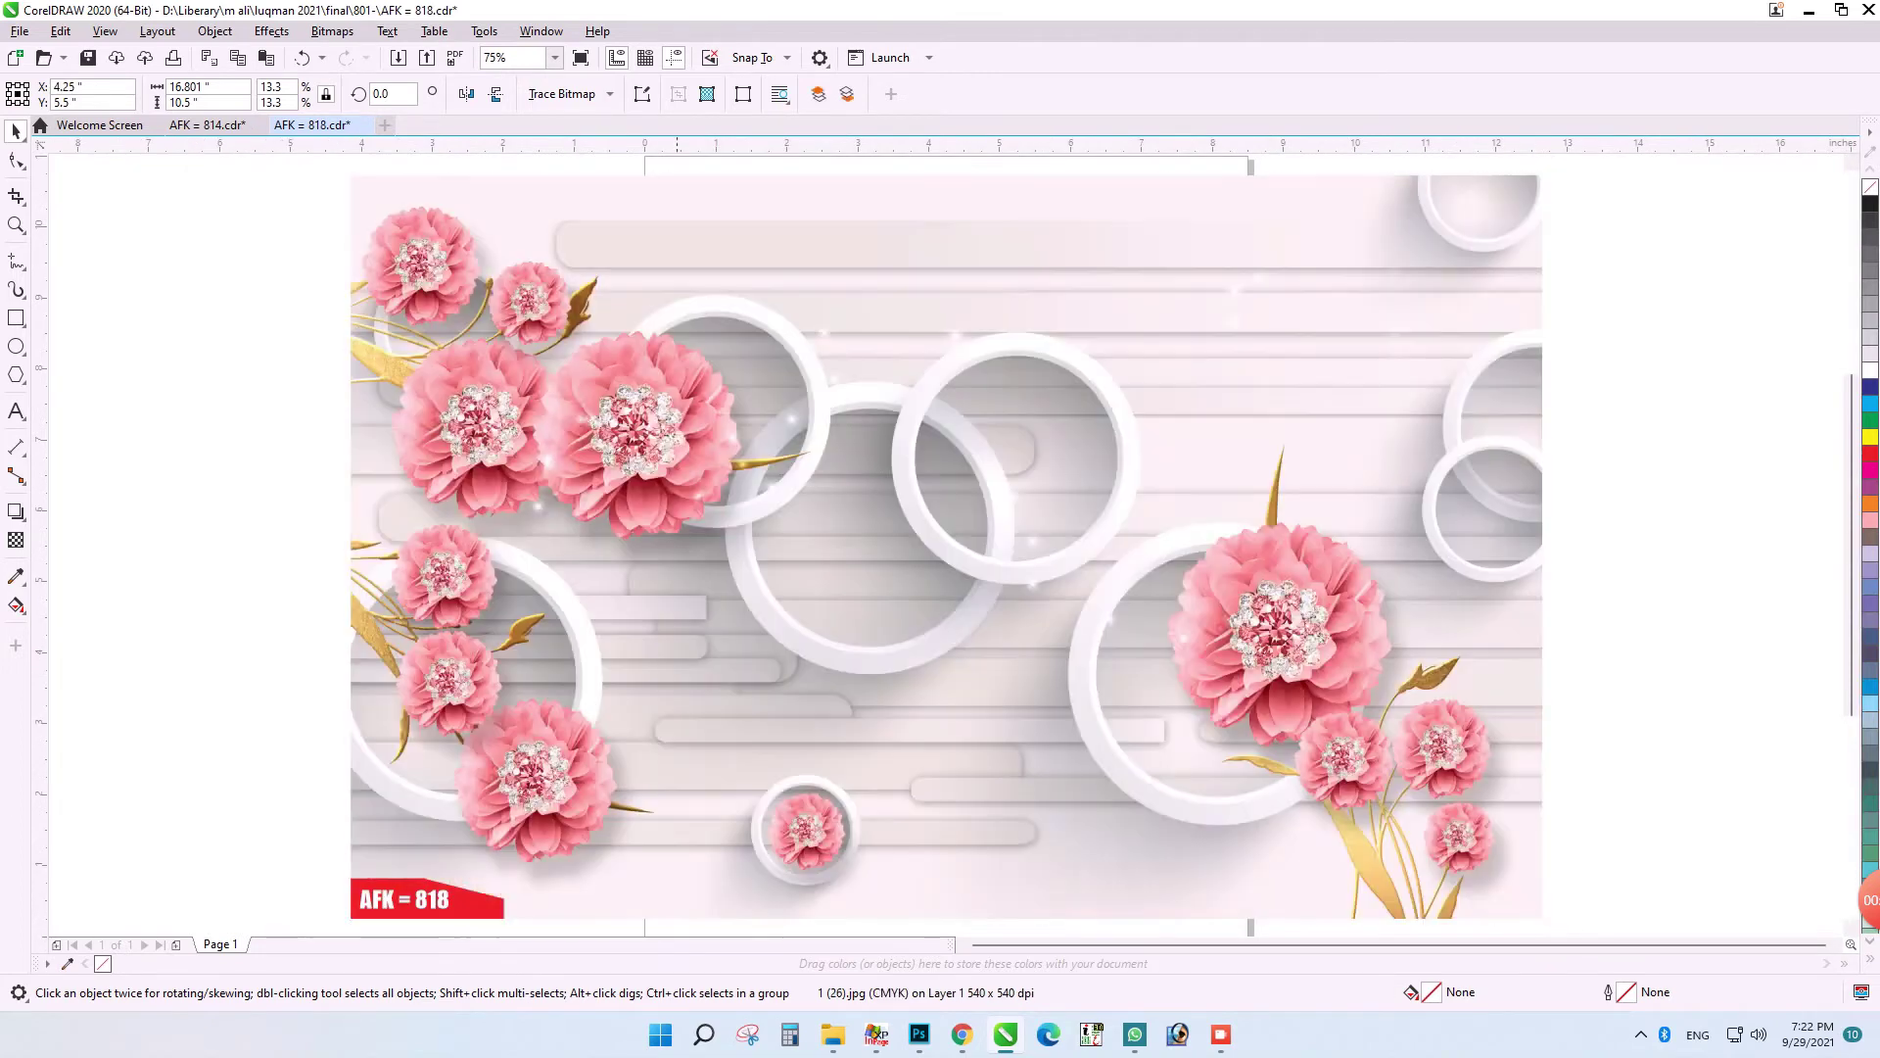
key("Escape")
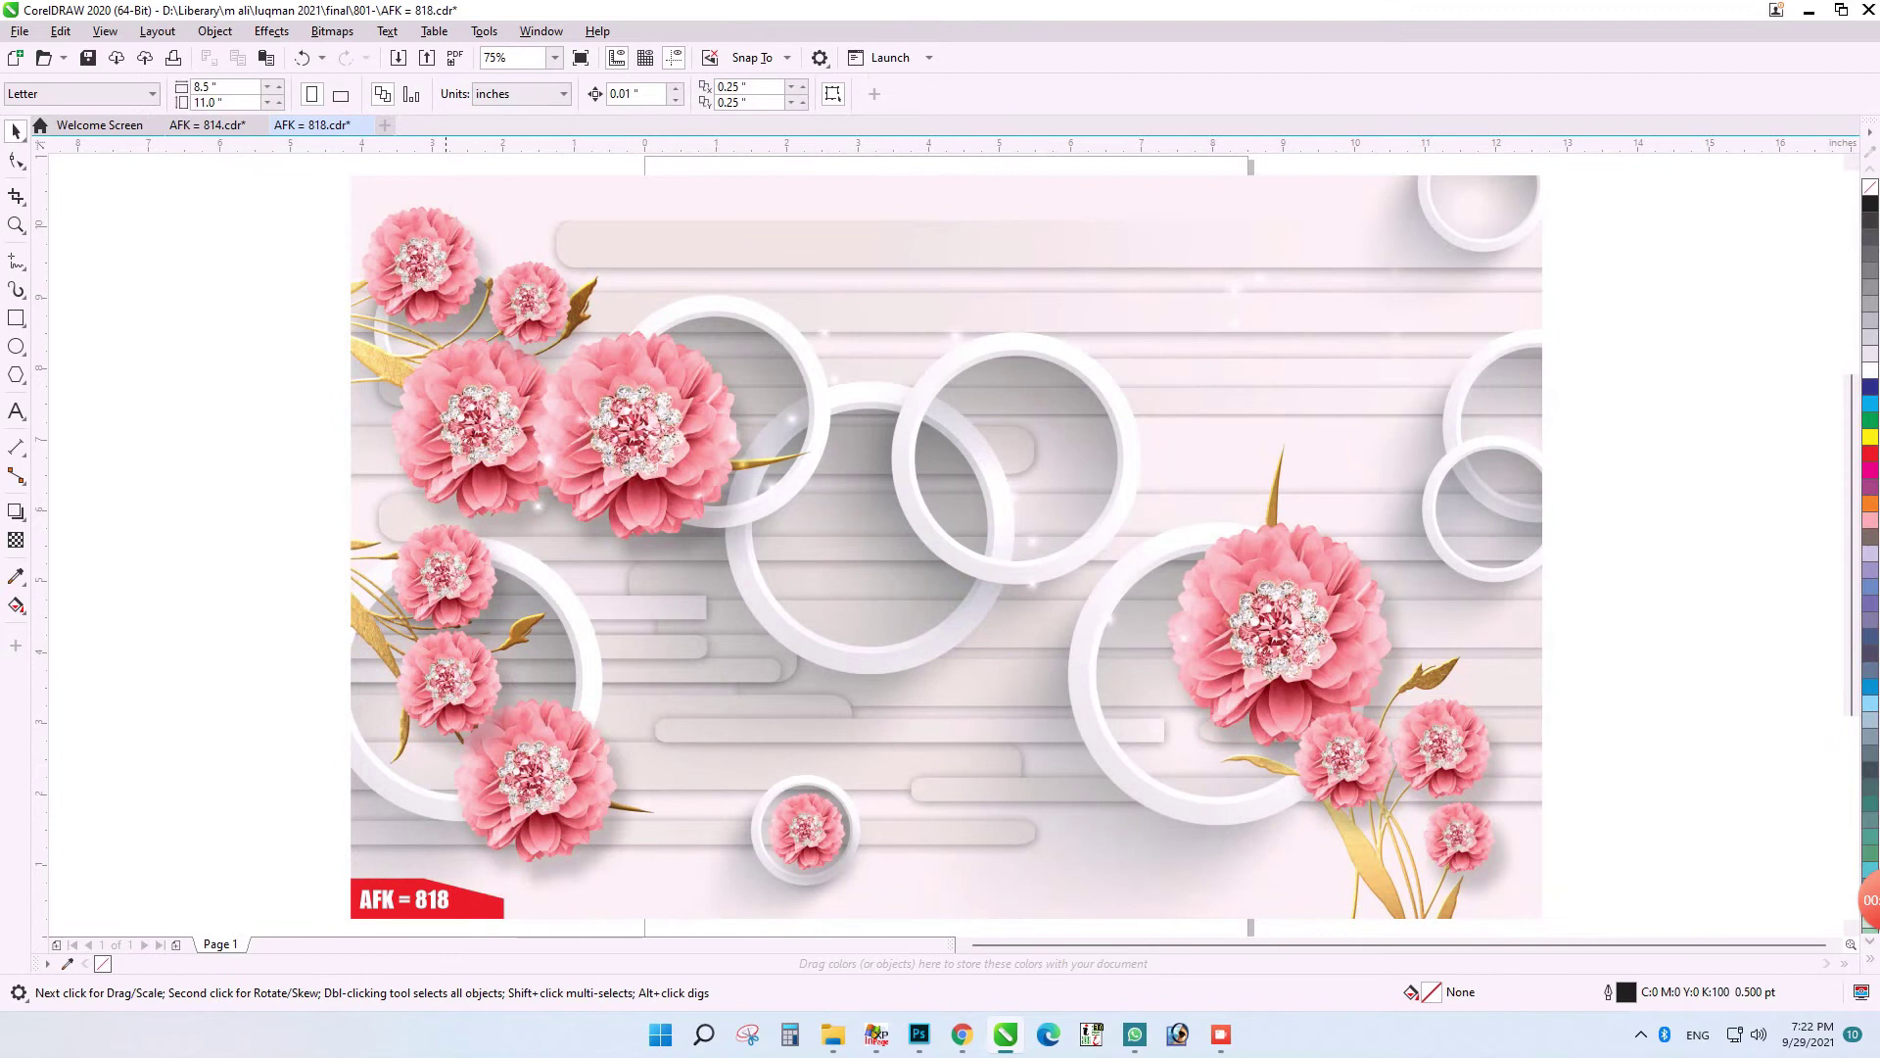
double_click(440, 902)
scroll(431, 908, "up", 2)
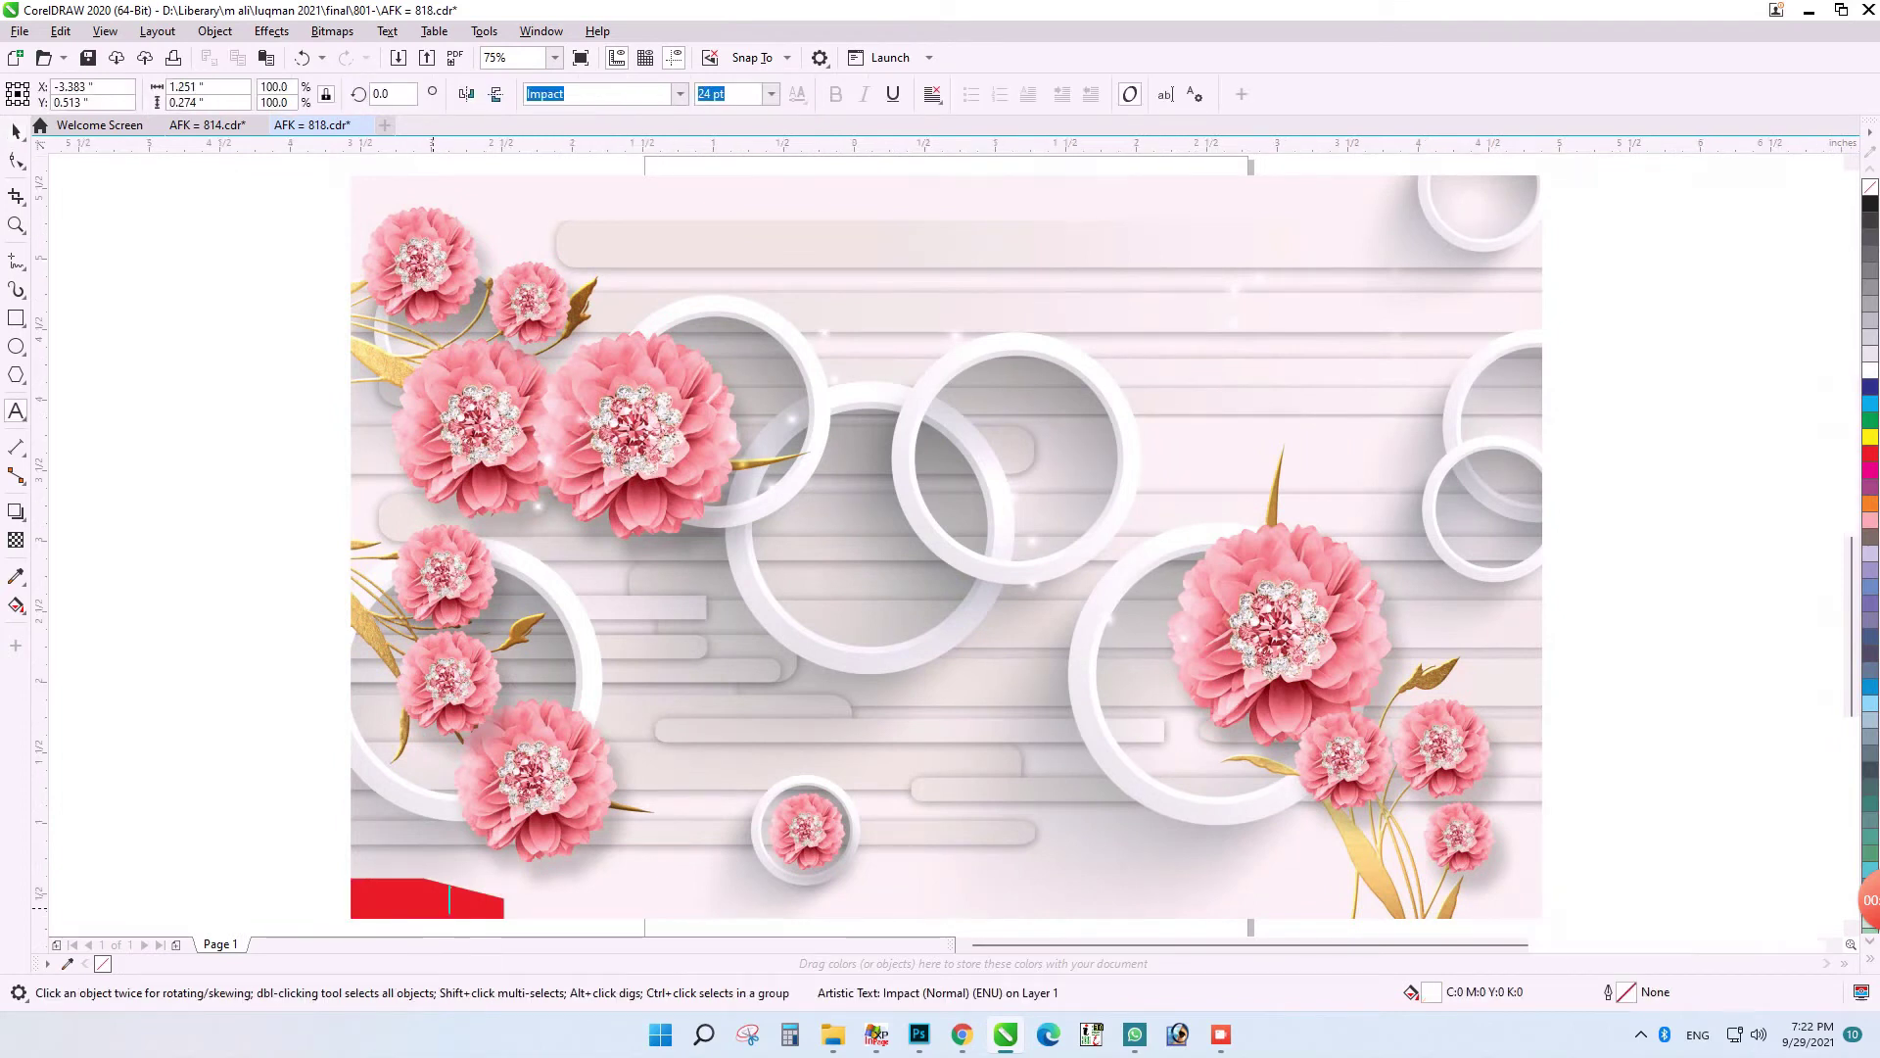
scroll(432, 908, "down", 2)
scroll(439, 902, "up", 2)
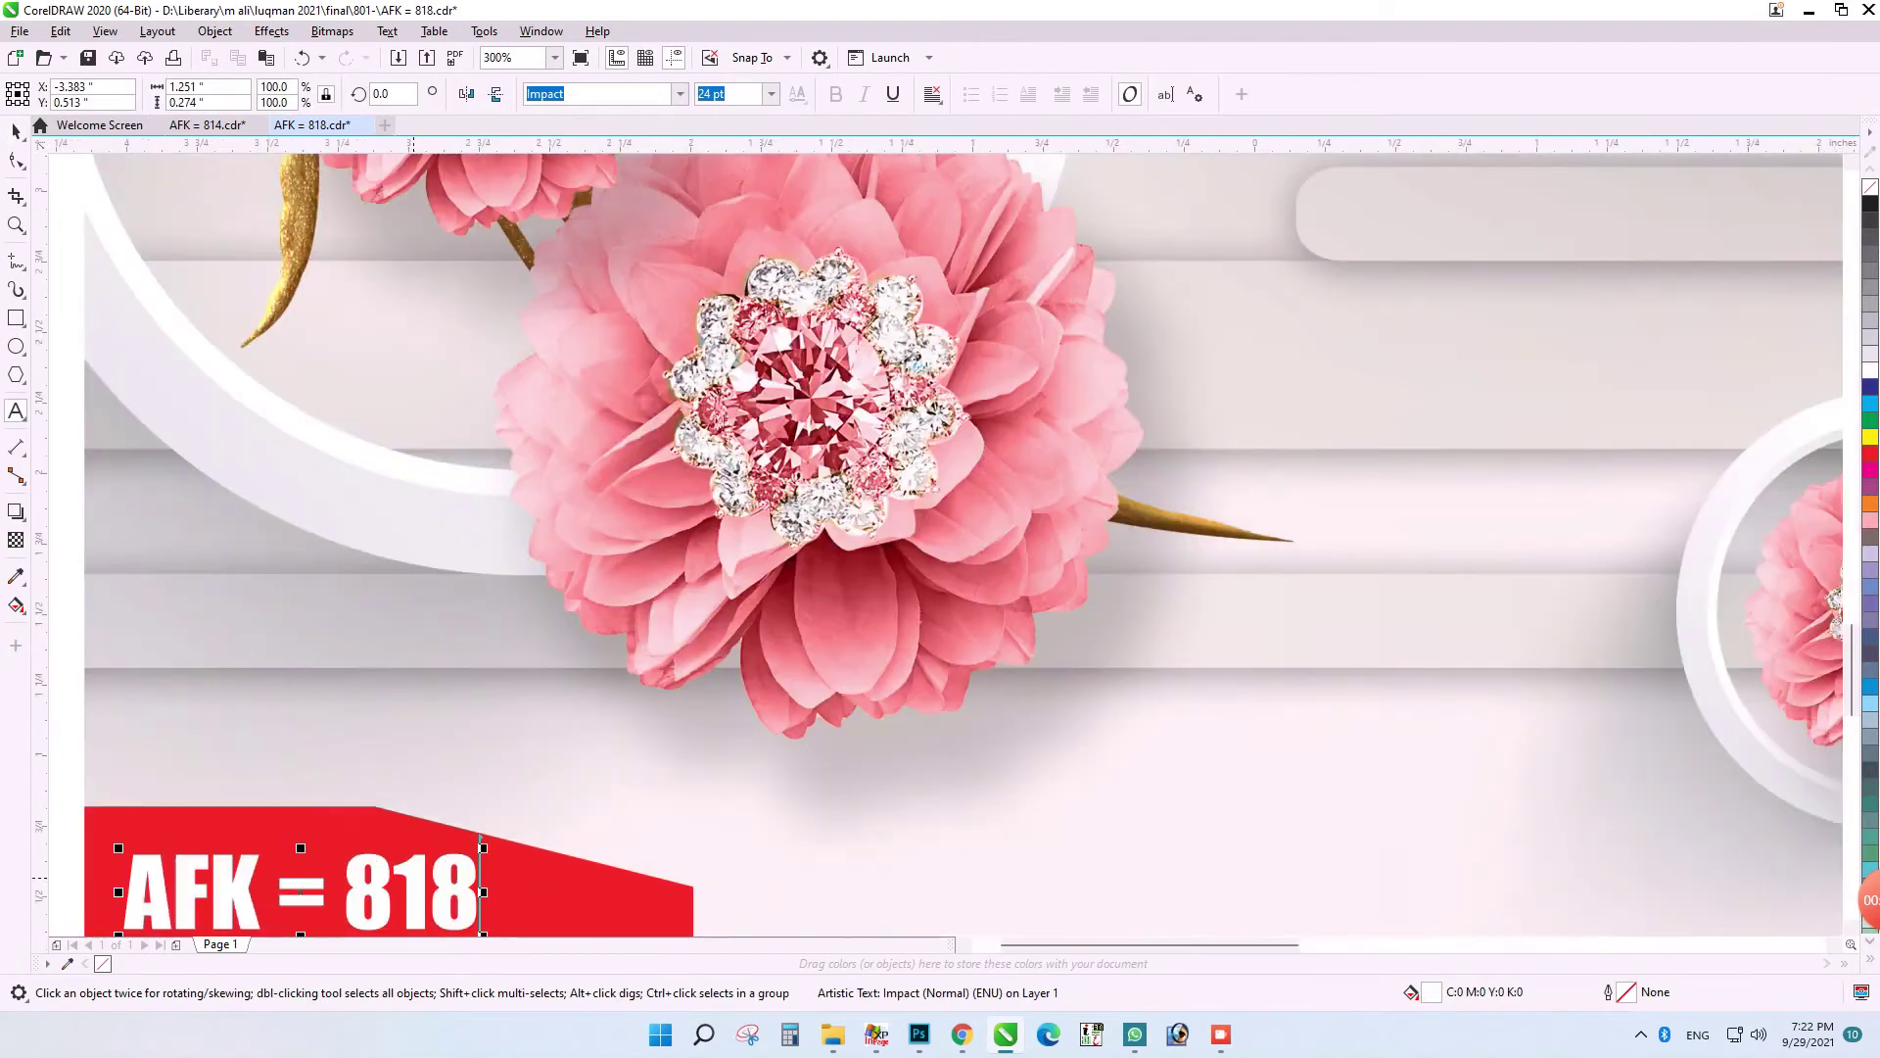
scroll(440, 902, "down", 2)
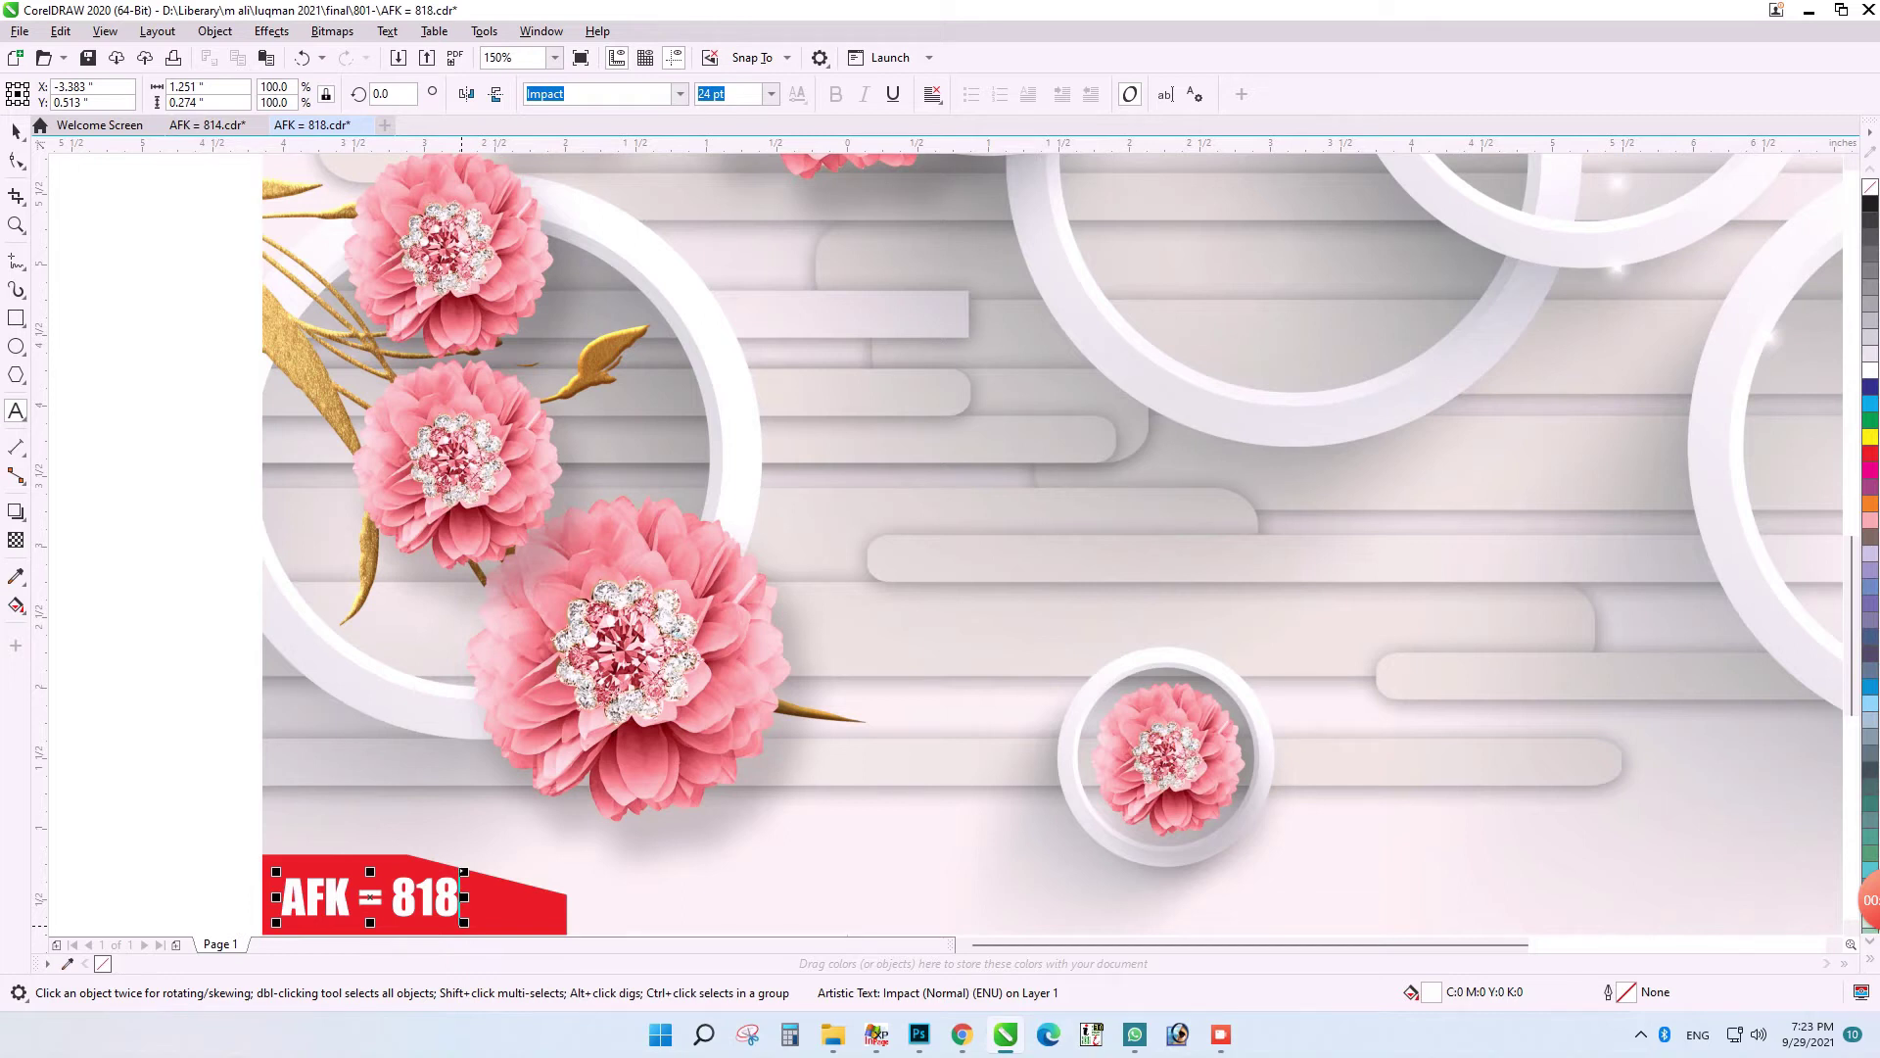
scroll(682, 758, "down", 1)
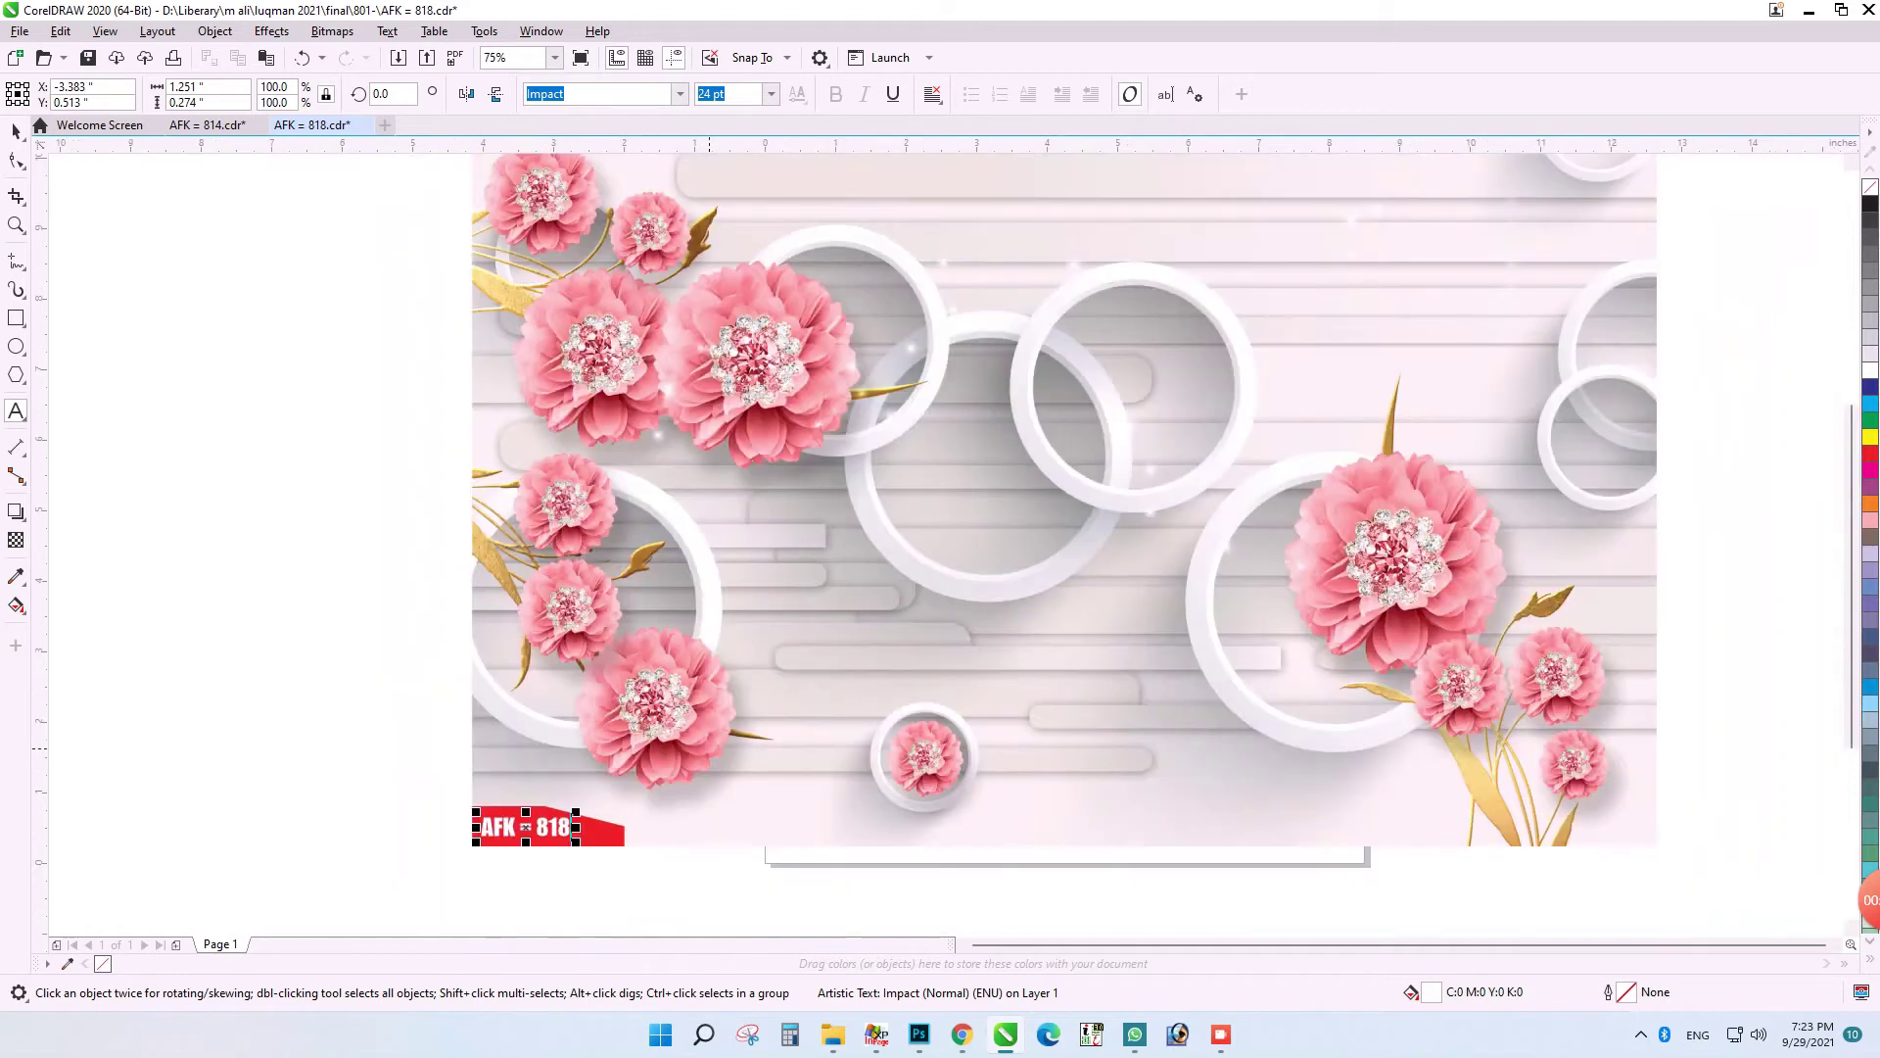
left_click(709, 746)
left_click(16, 132)
- Delete the pink flower image and import the 1 (38).jpg image onto the page
left_click(648, 602)
key("Delete")
key("ctrl+i")
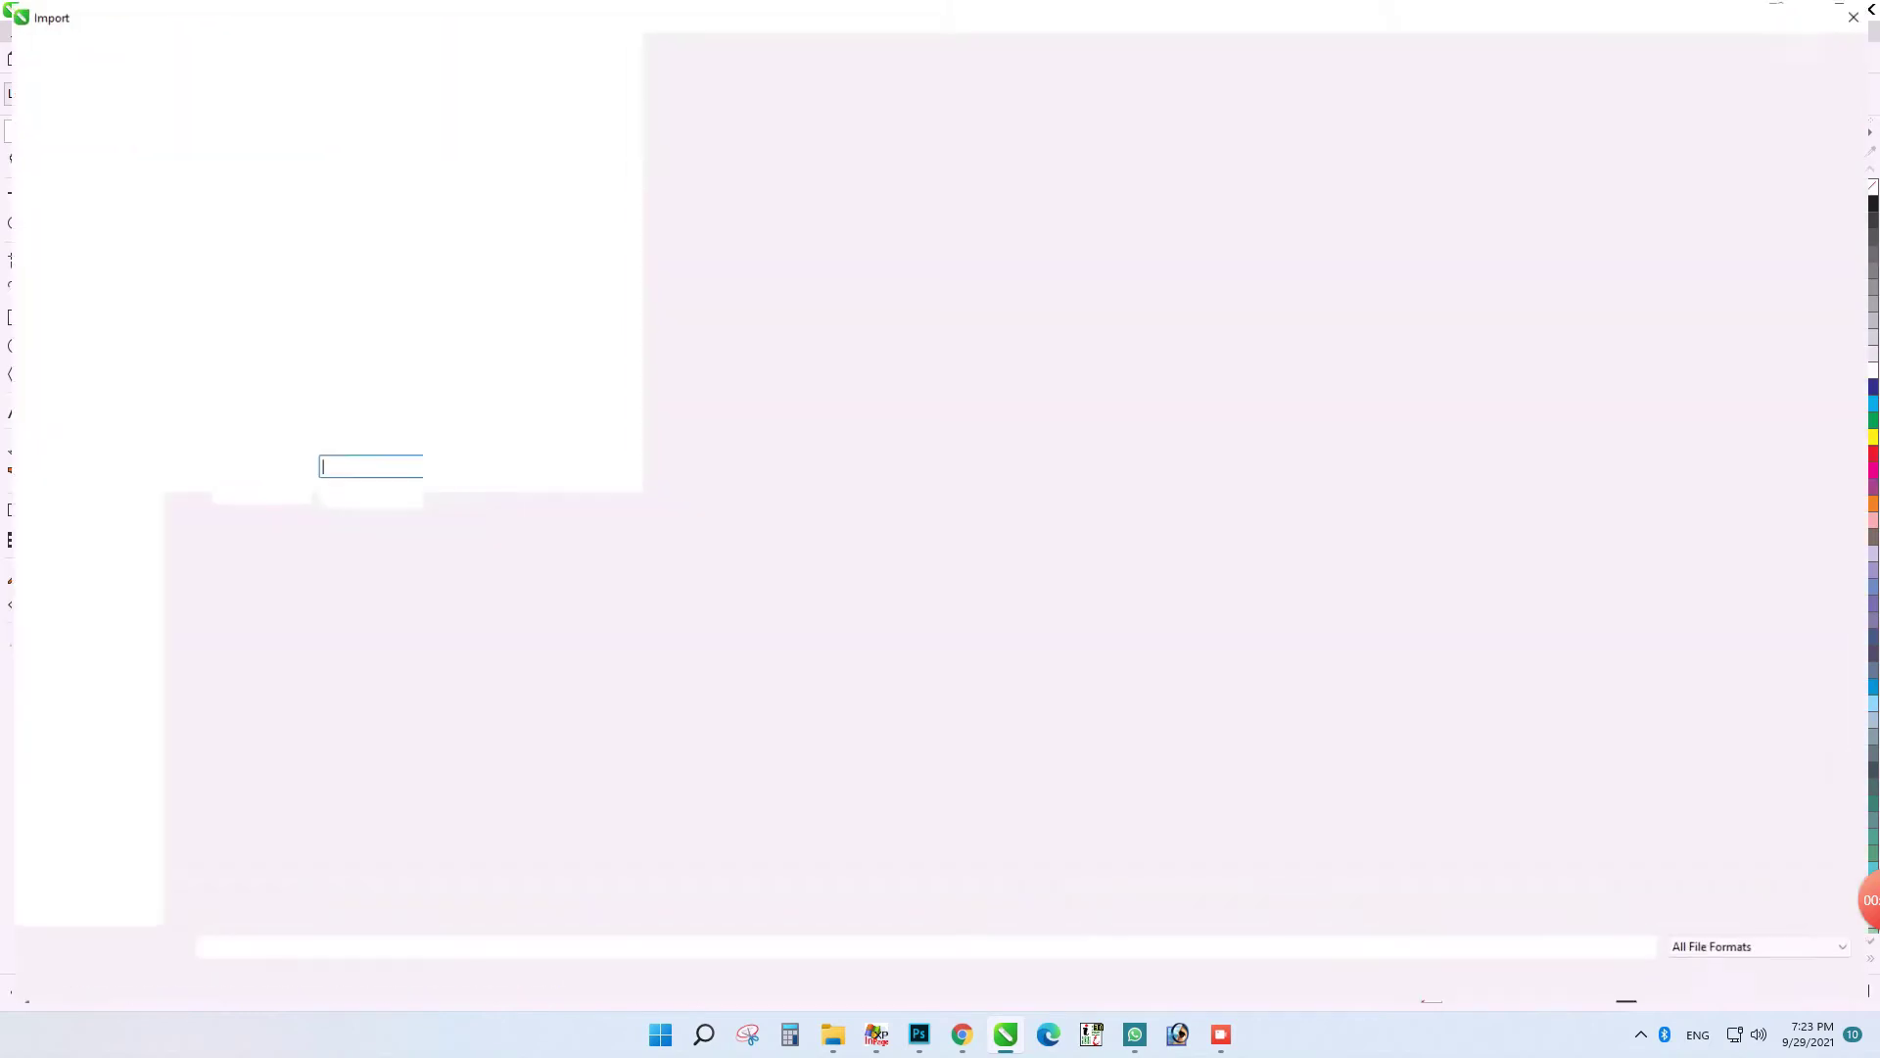
double_click(1107, 225)
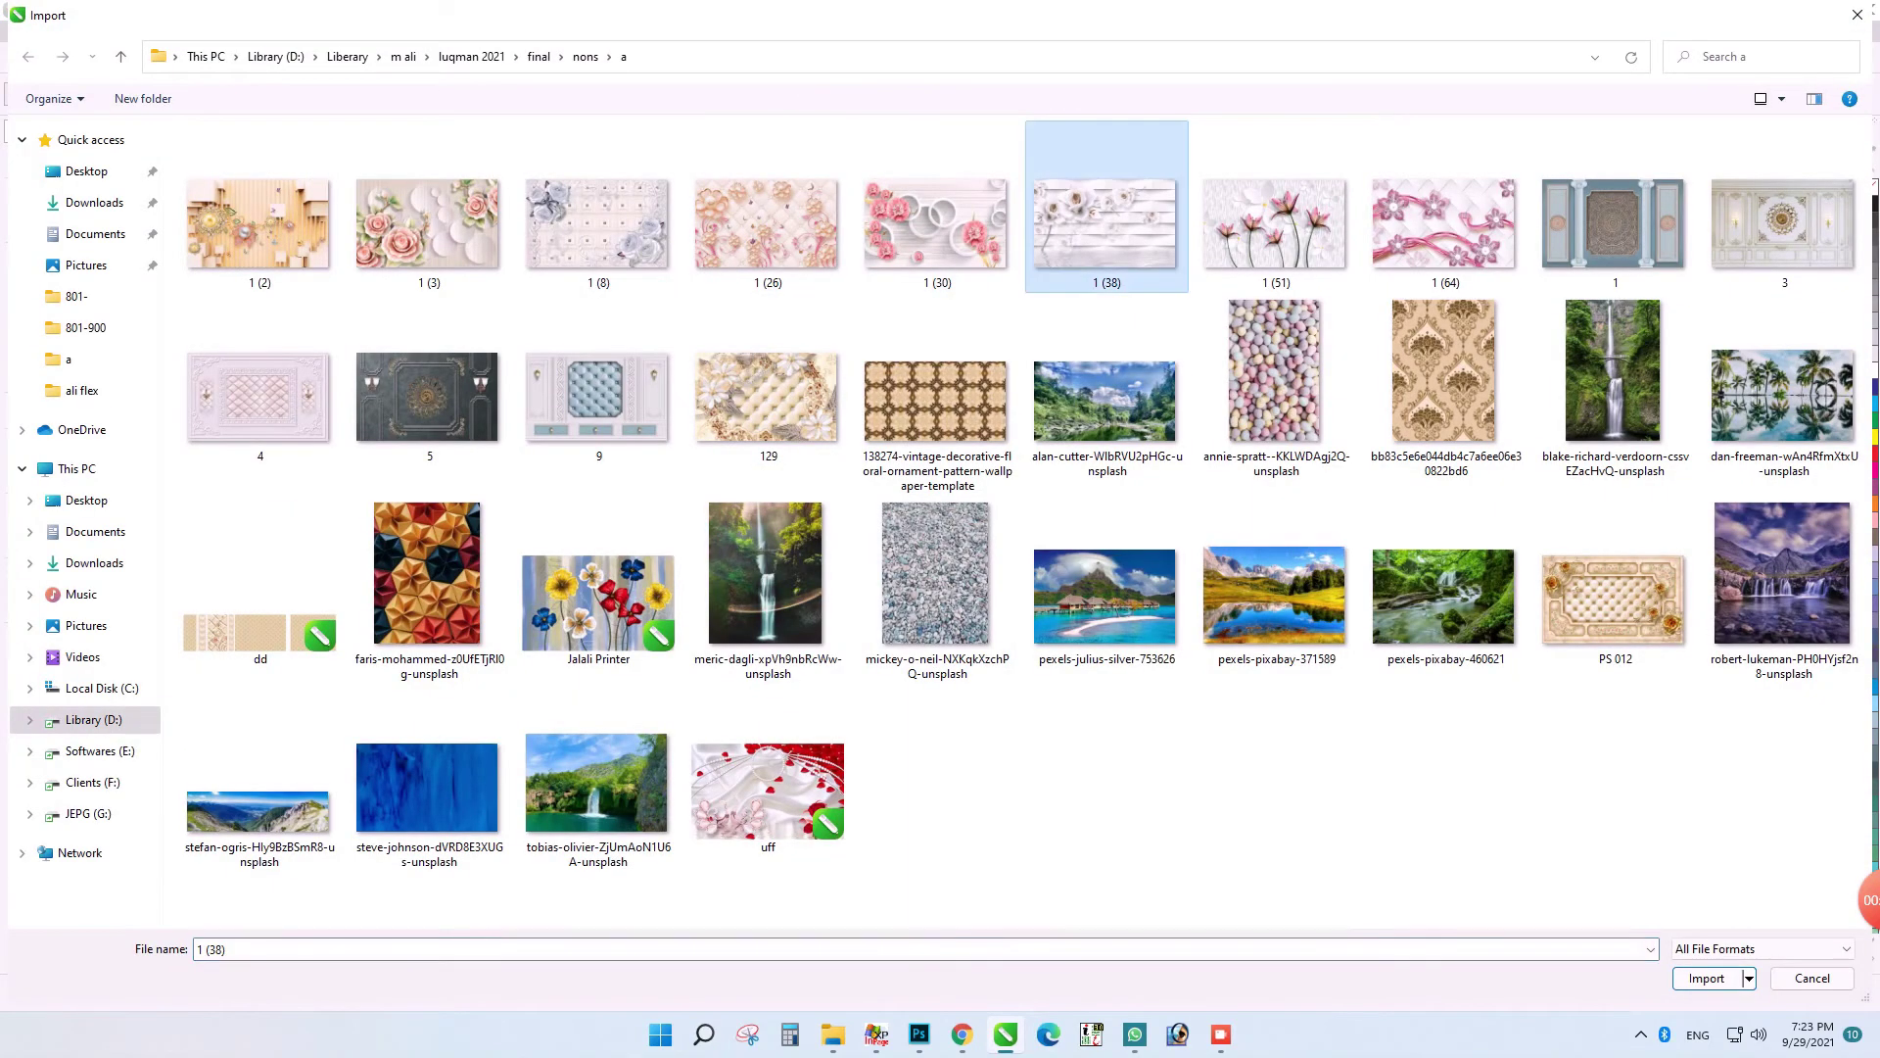
left_click(519, 281)
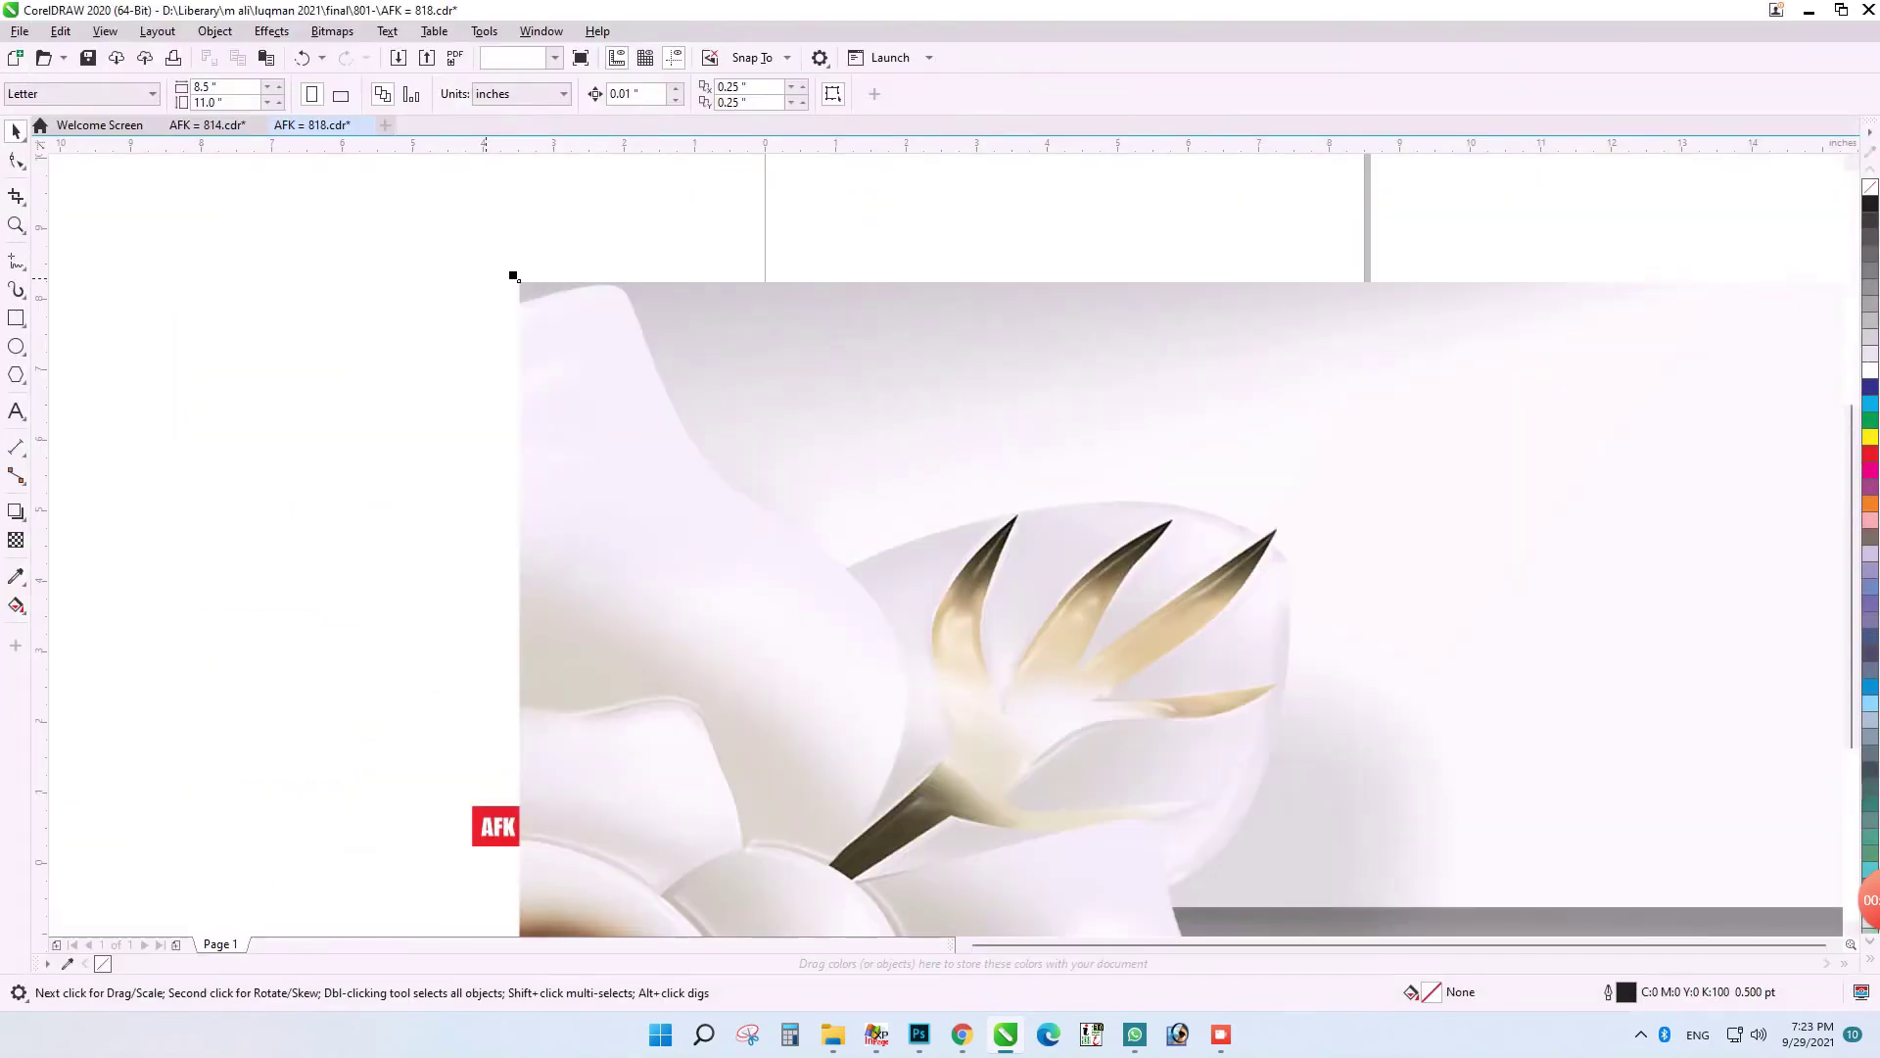
scroll(486, 280, "down", 1)
key("F4")
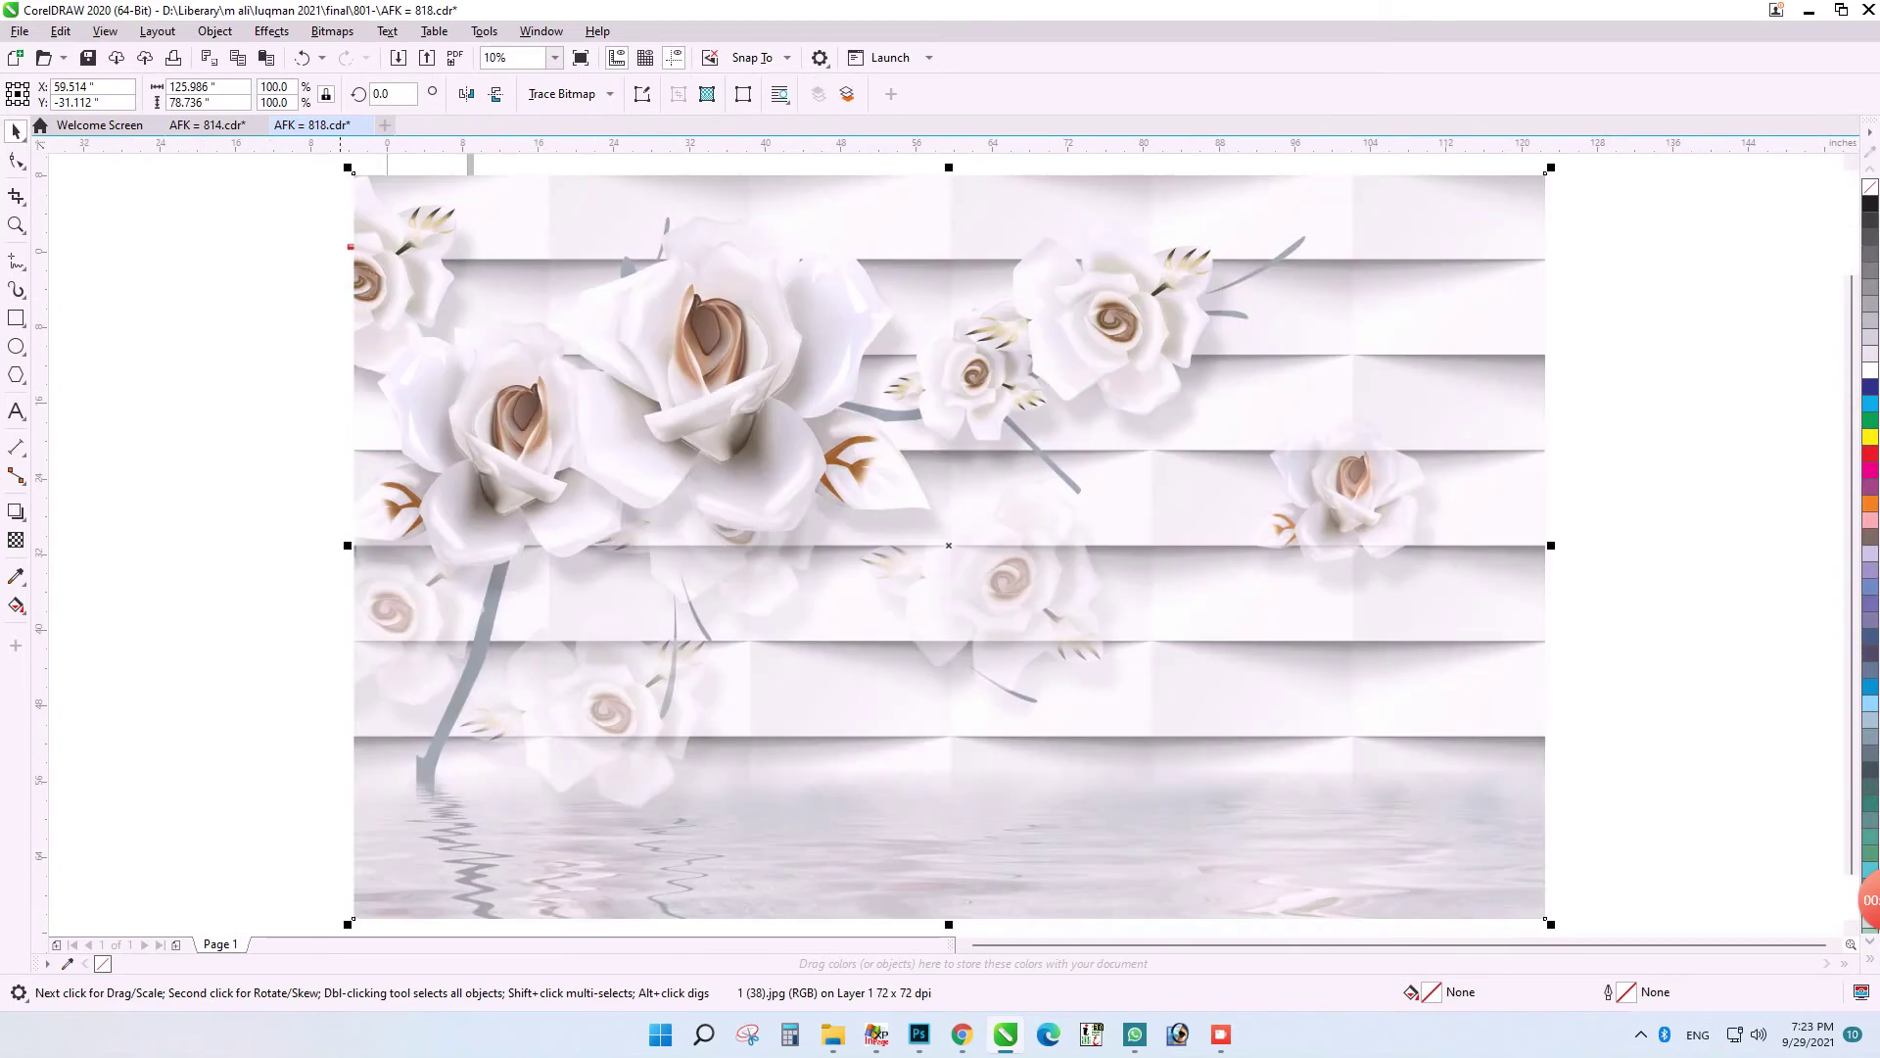
- Set the white rose image's height to 10.5 inches, centre it on the page and send it behind the label
double_click(201, 101)
type("10.")
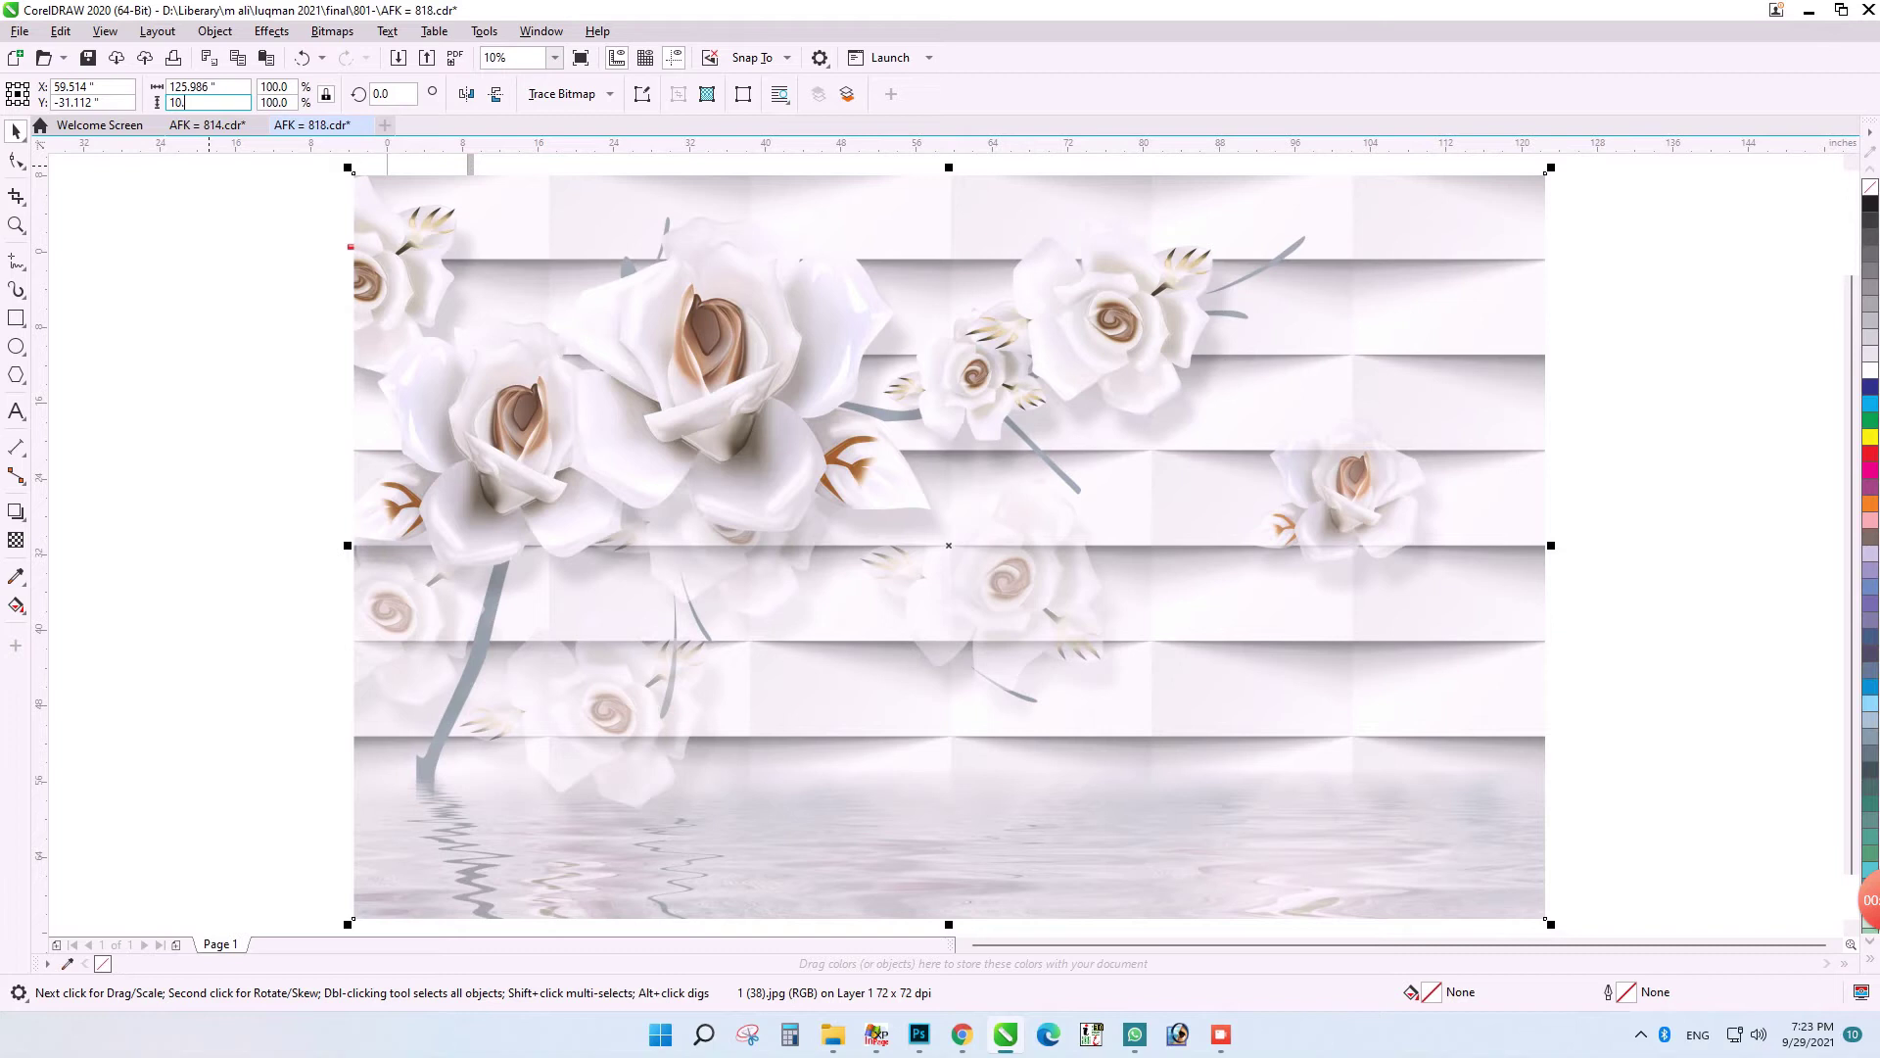
type("5")
key("Return")
key("p")
key("shift+F2")
key("shift+Page_Down")
left_click(443, 908)
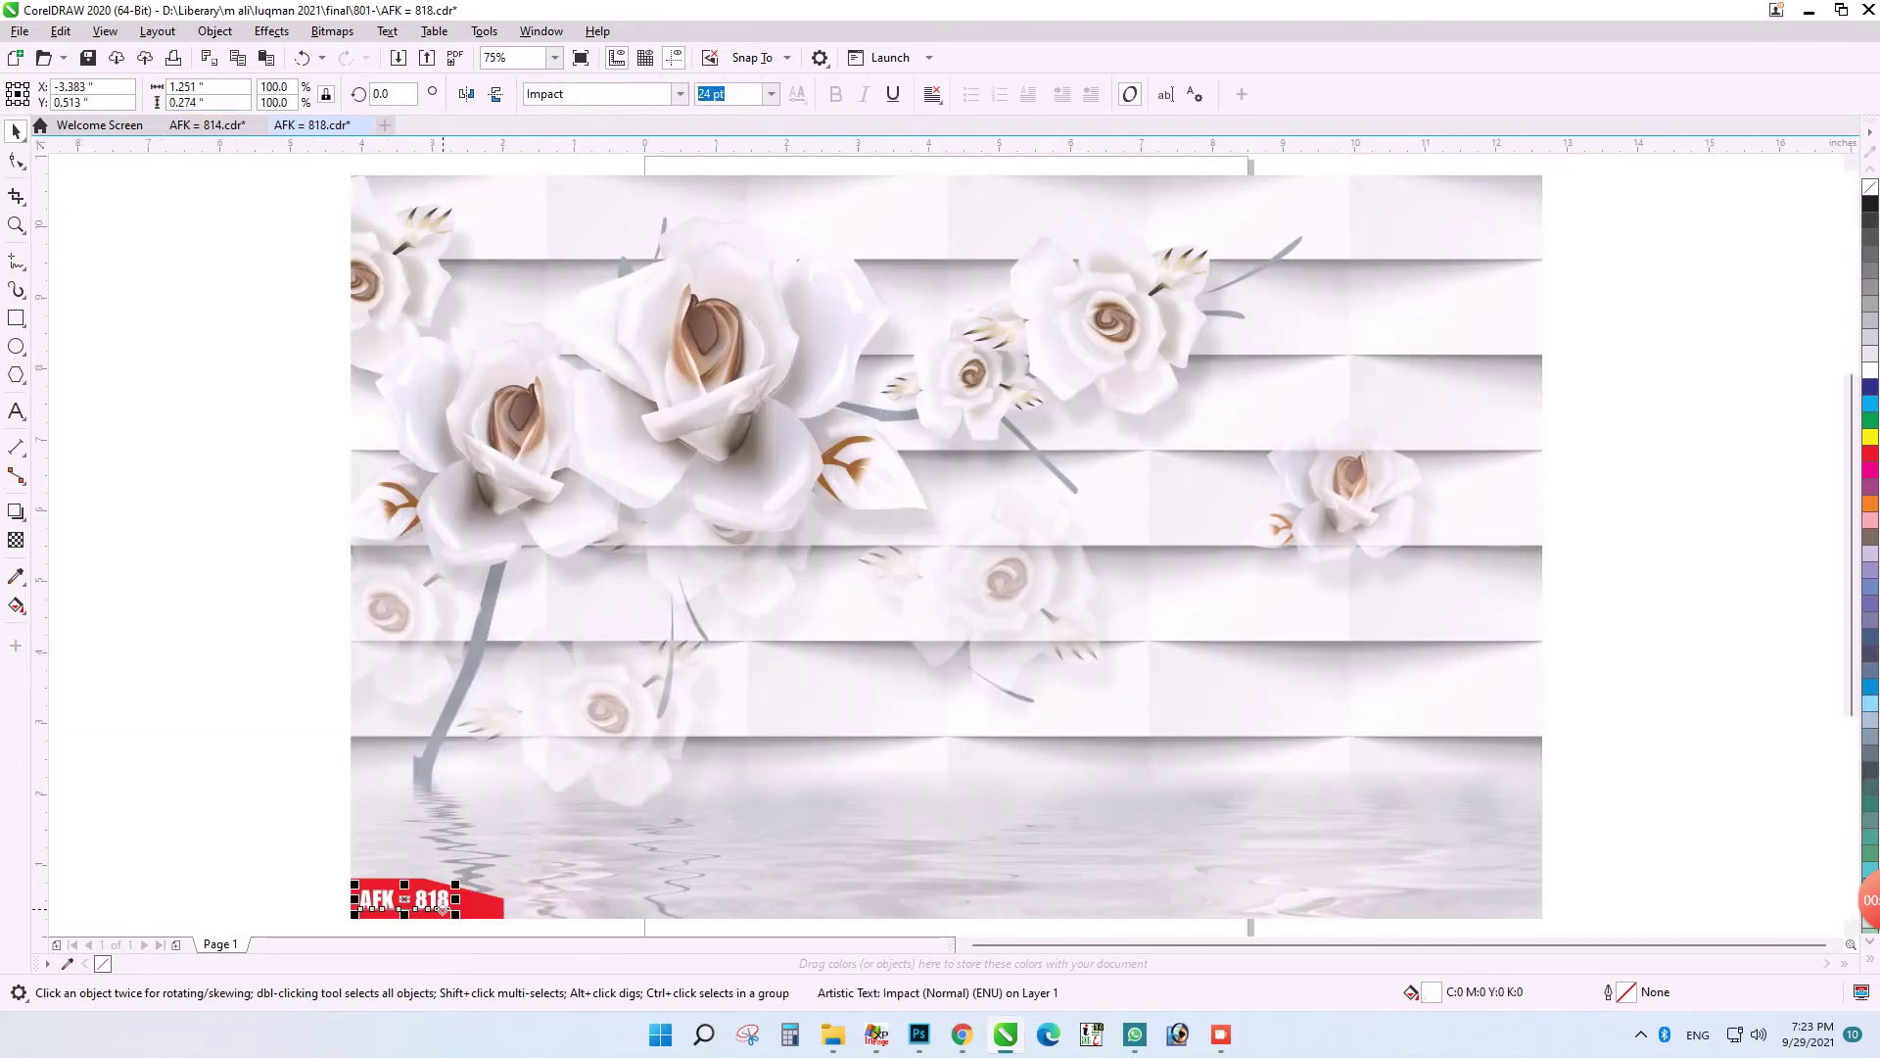
scroll(372, 848, "down", 1)
scroll(412, 879, "up", 2)
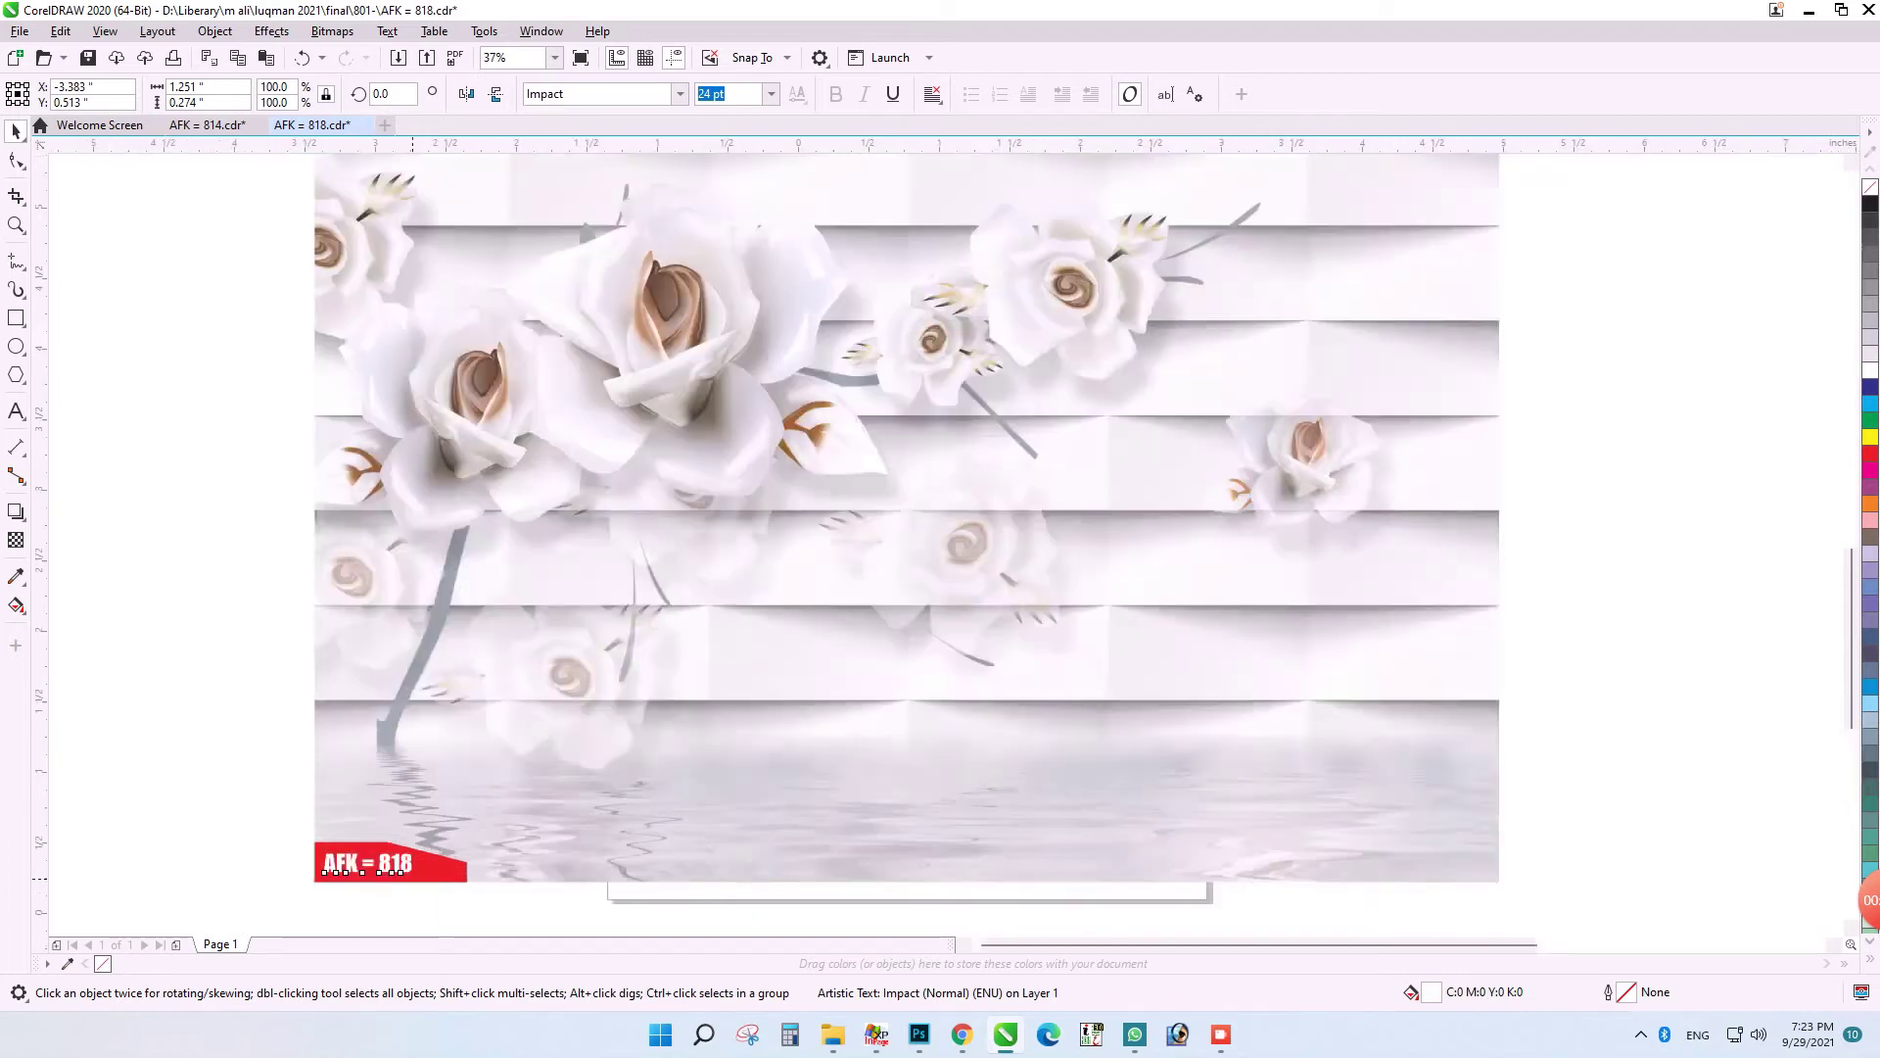
scroll(425, 886, "up", 2)
scroll(602, 765, "down", 2)
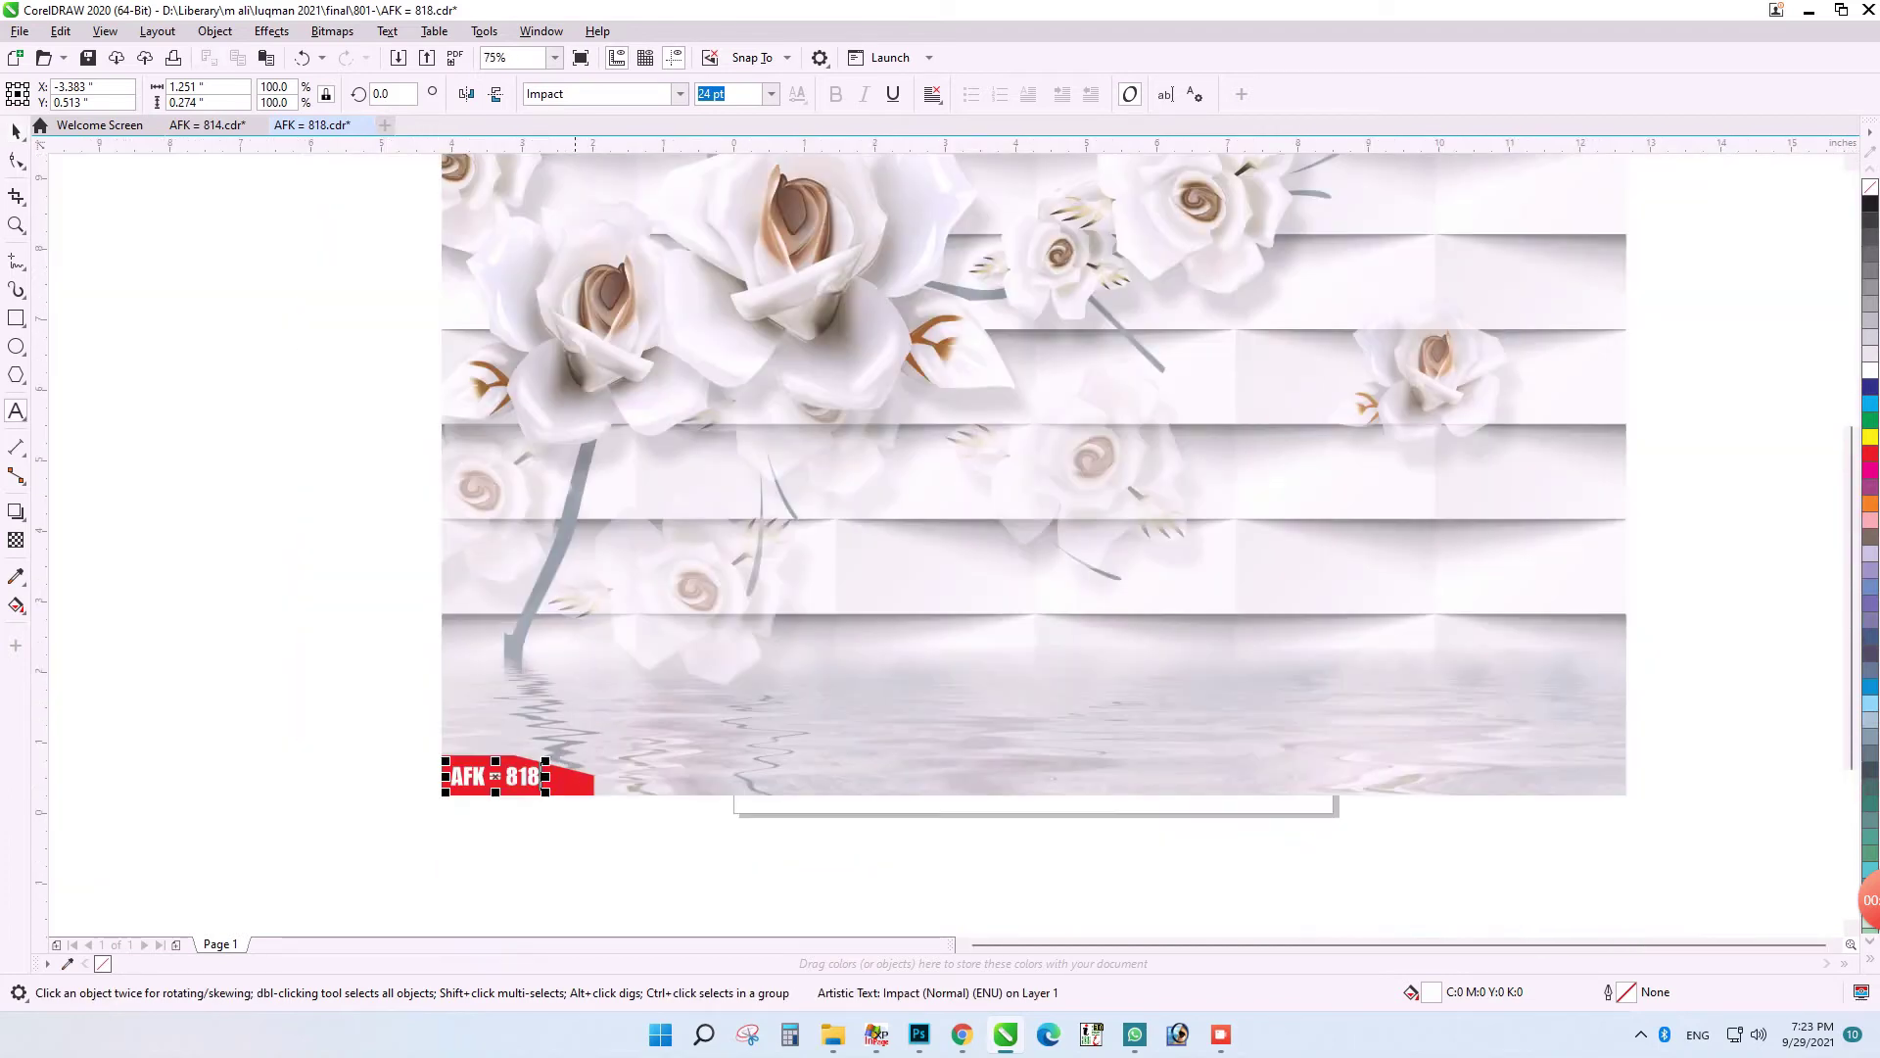
scroll(734, 674, "down", 2)
scroll(743, 679, "up", 2)
- Select all of the artwork, start an export and open the existing AFK = 818 image from the 801-900 folder for viewing
key("ctrl+a")
key("ctrl+e")
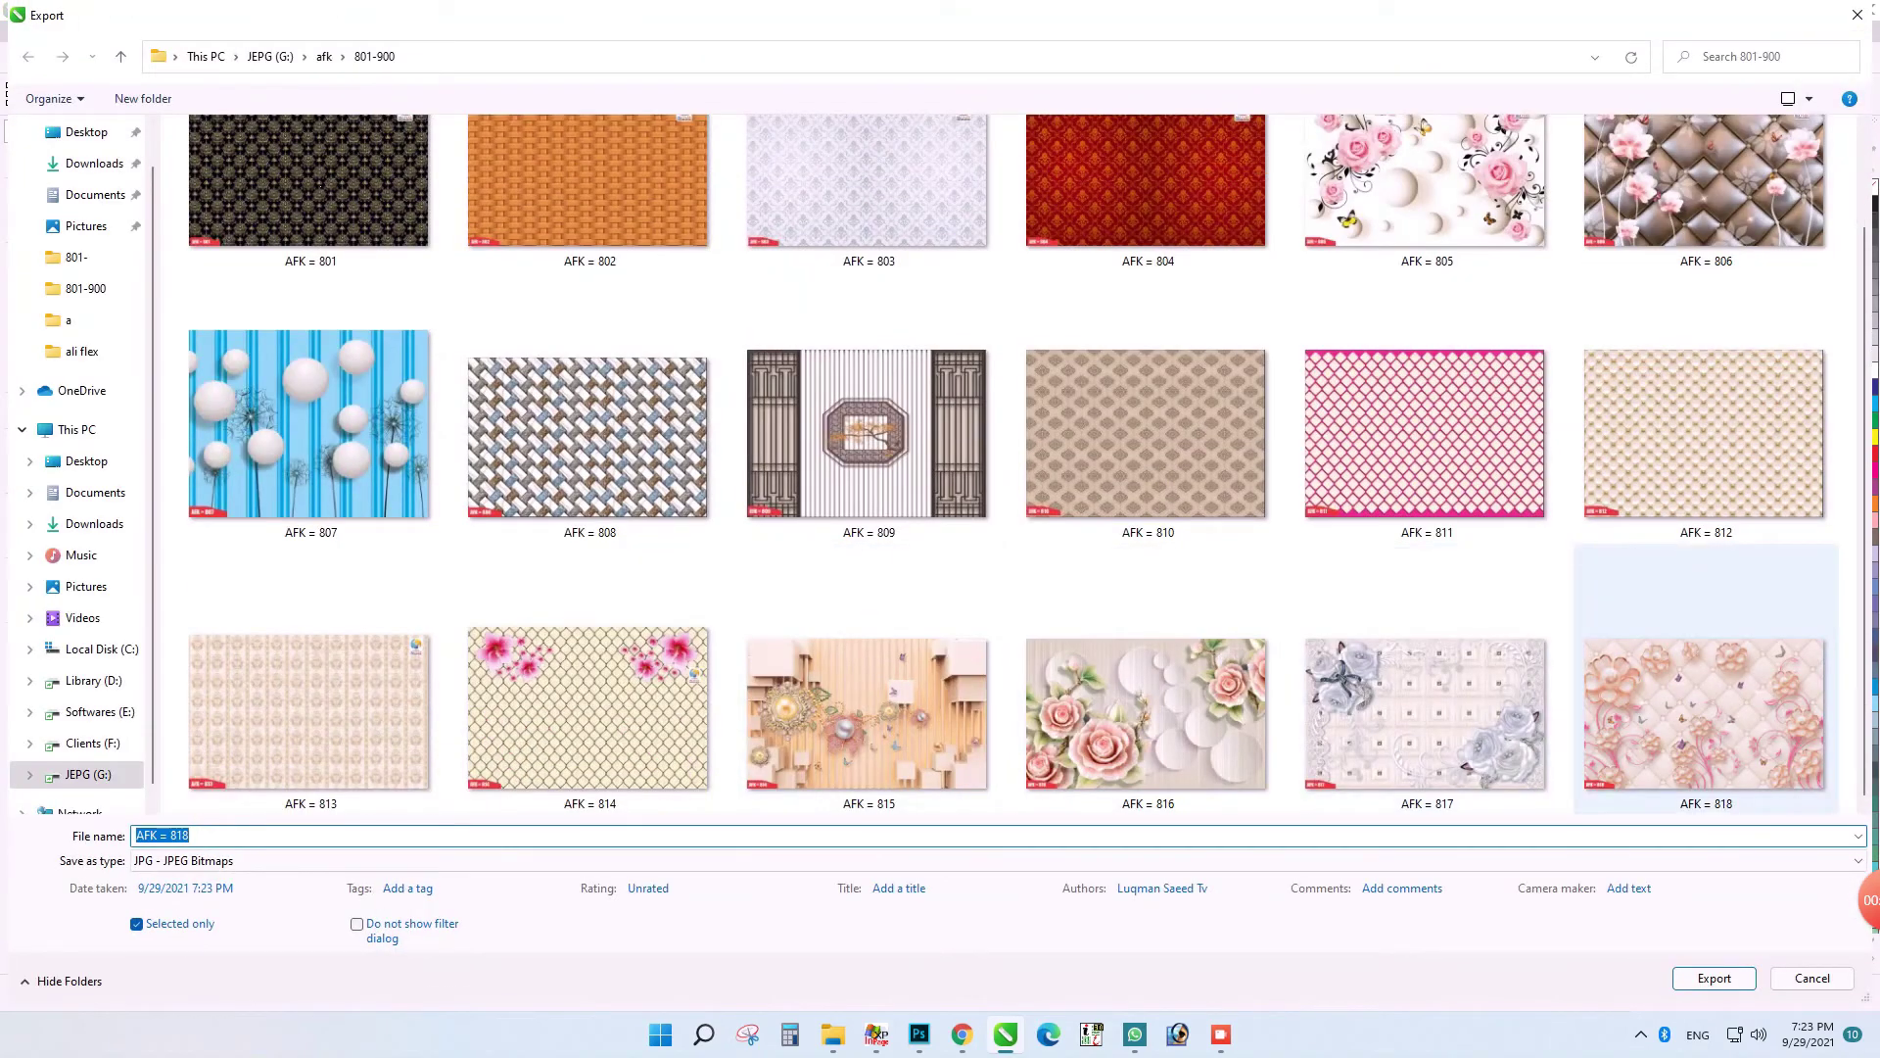
right_click(1706, 765)
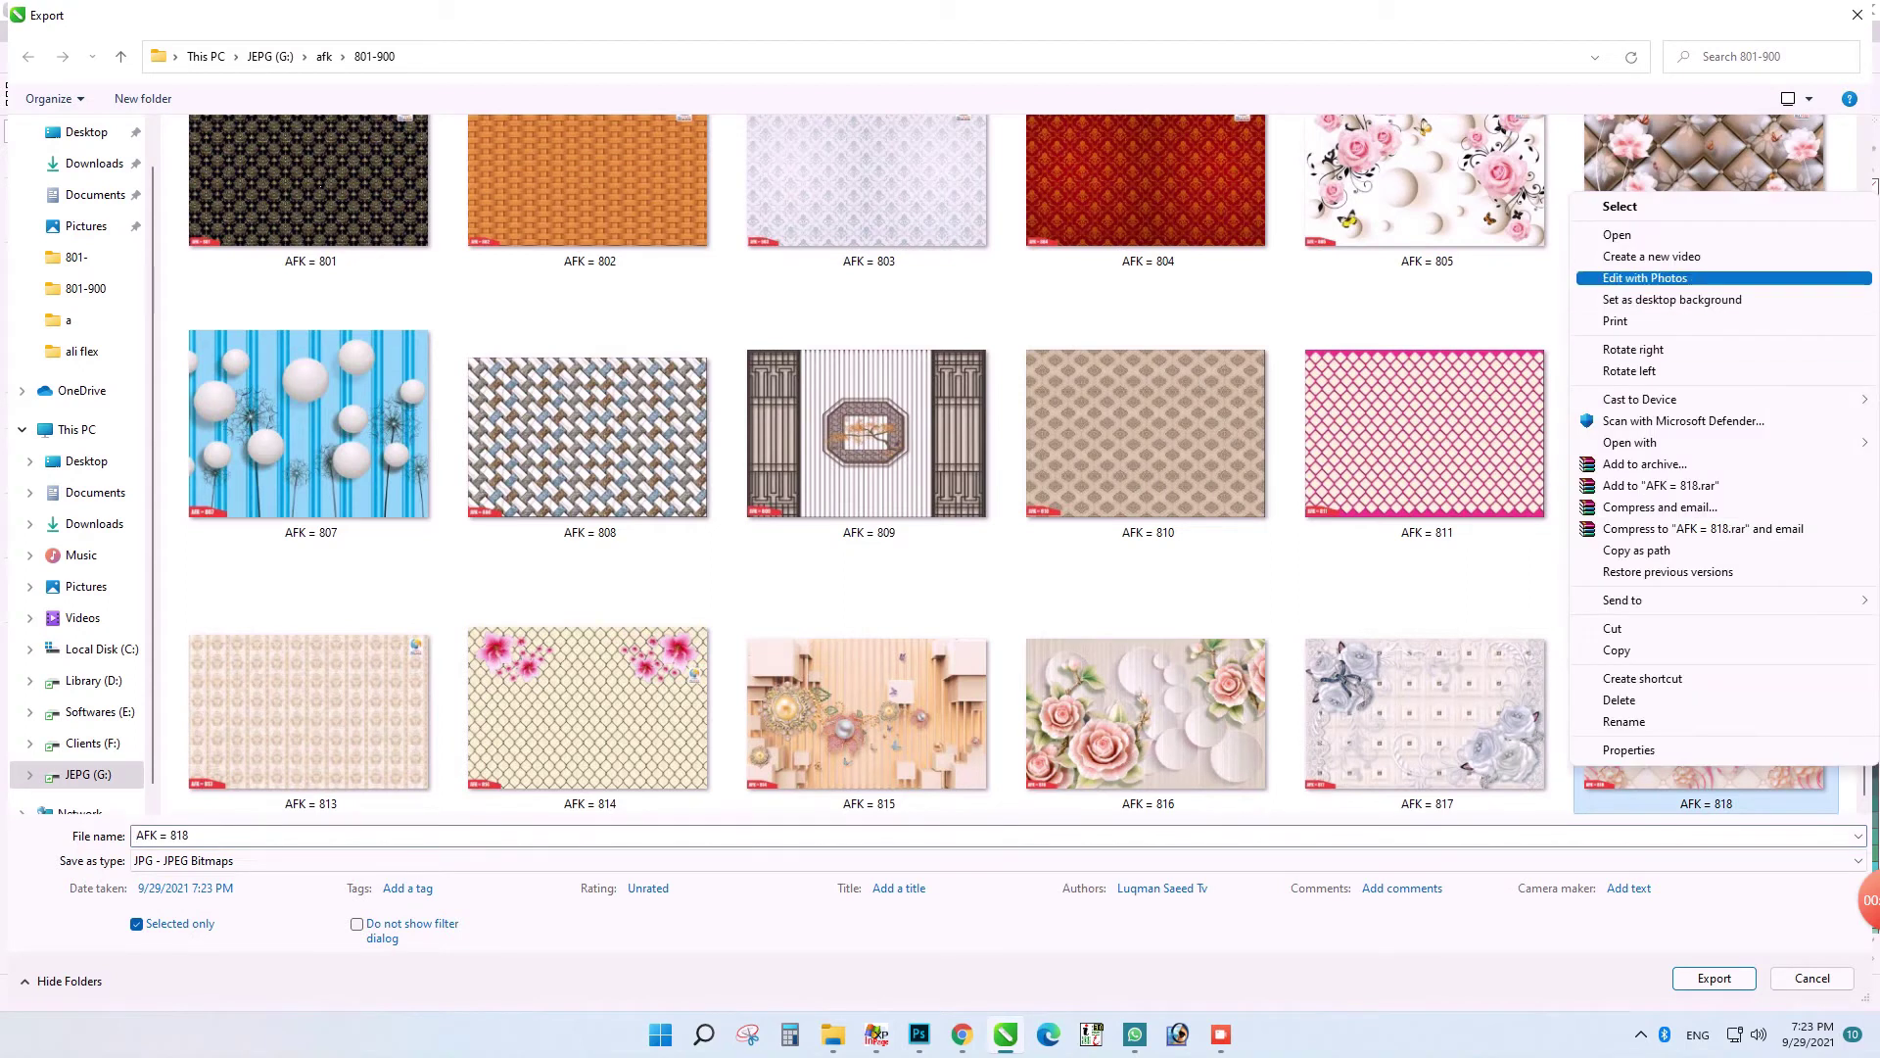
left_click(1704, 235)
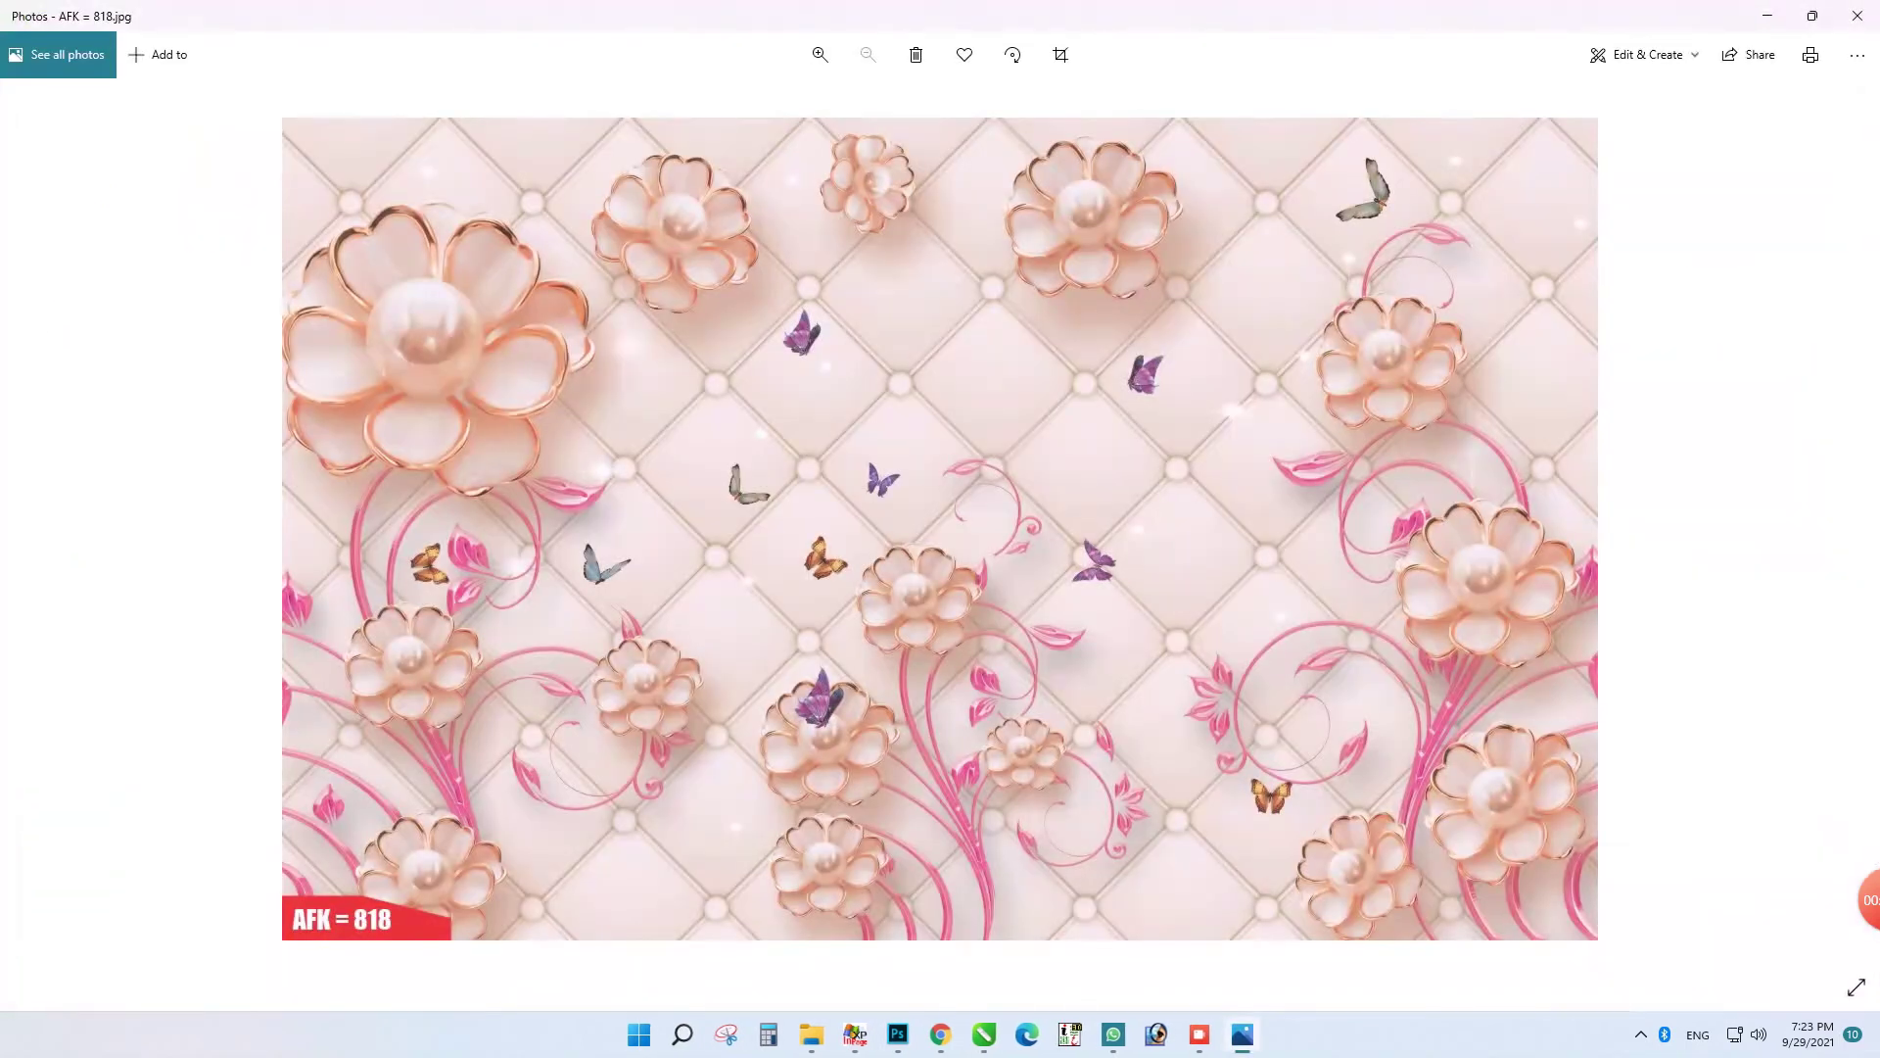
- Close the viewed image, cancel the export and change the label code on the white rose design to AFK = 819
left_click(1857, 16)
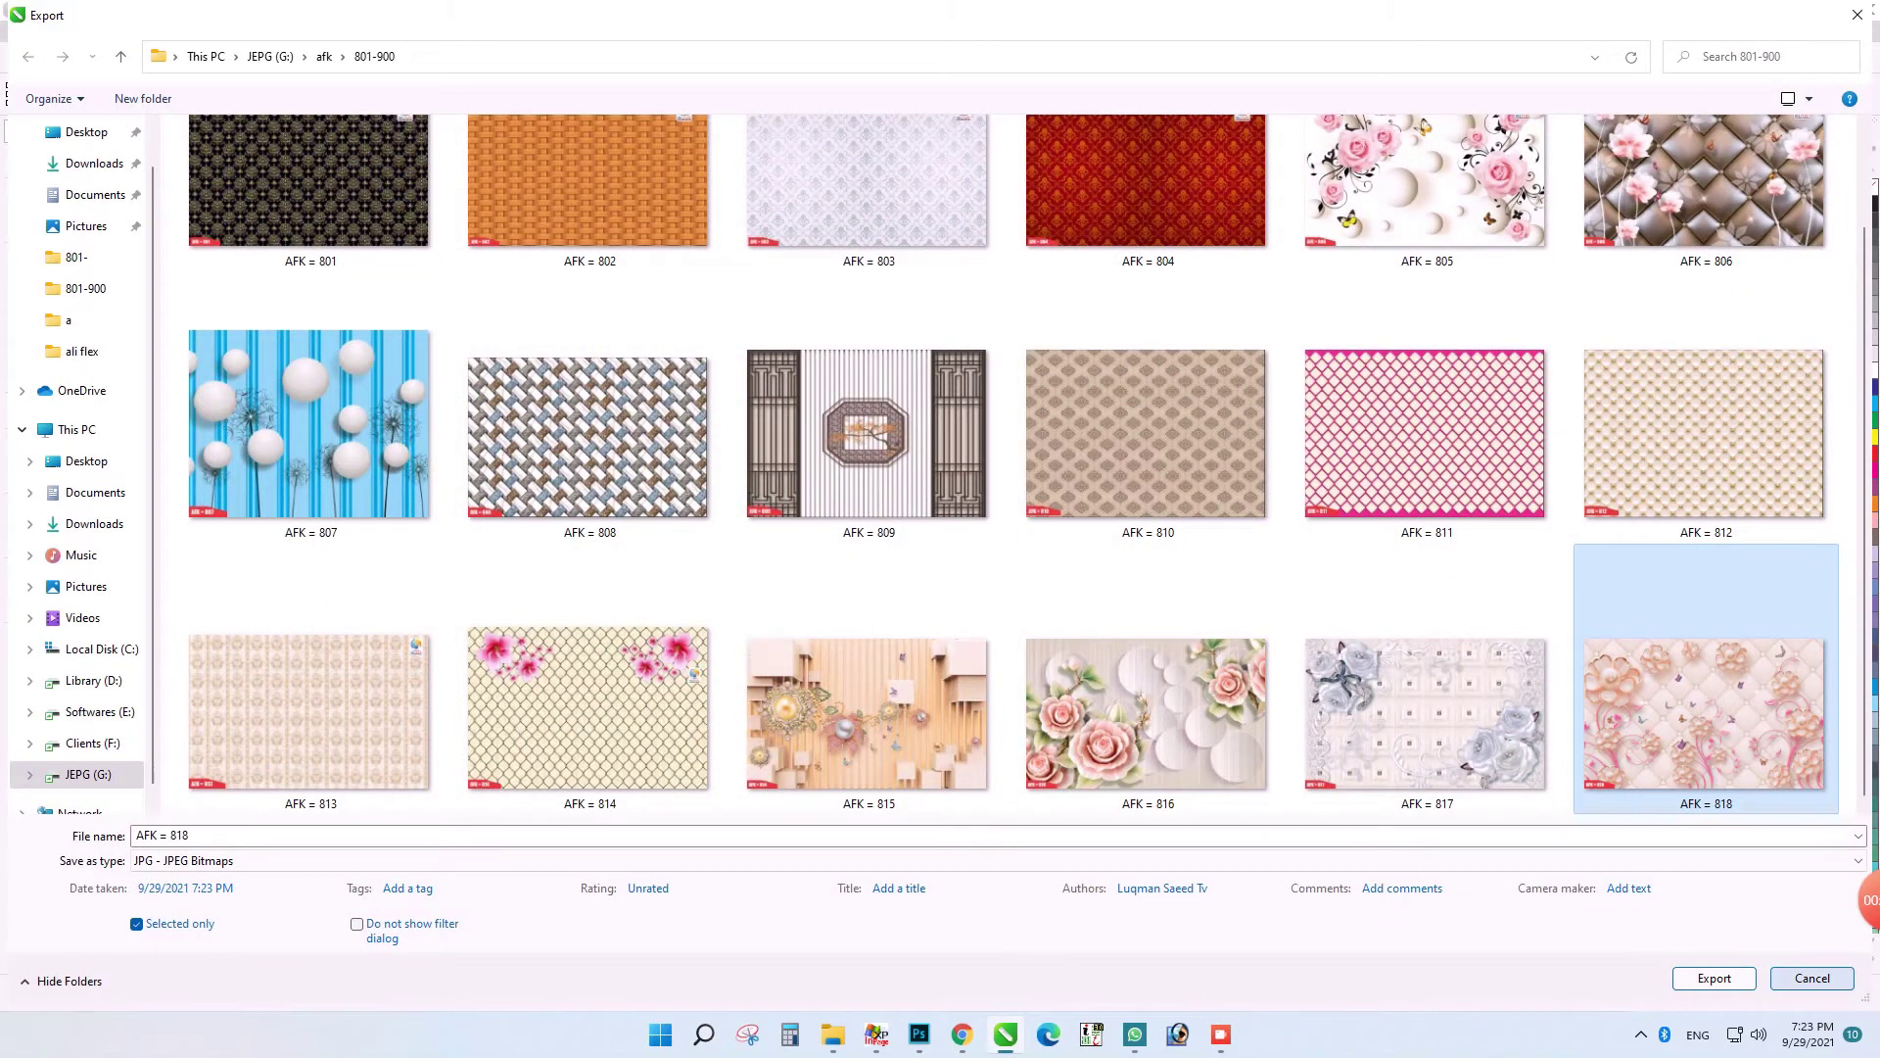
left_click(1812, 977)
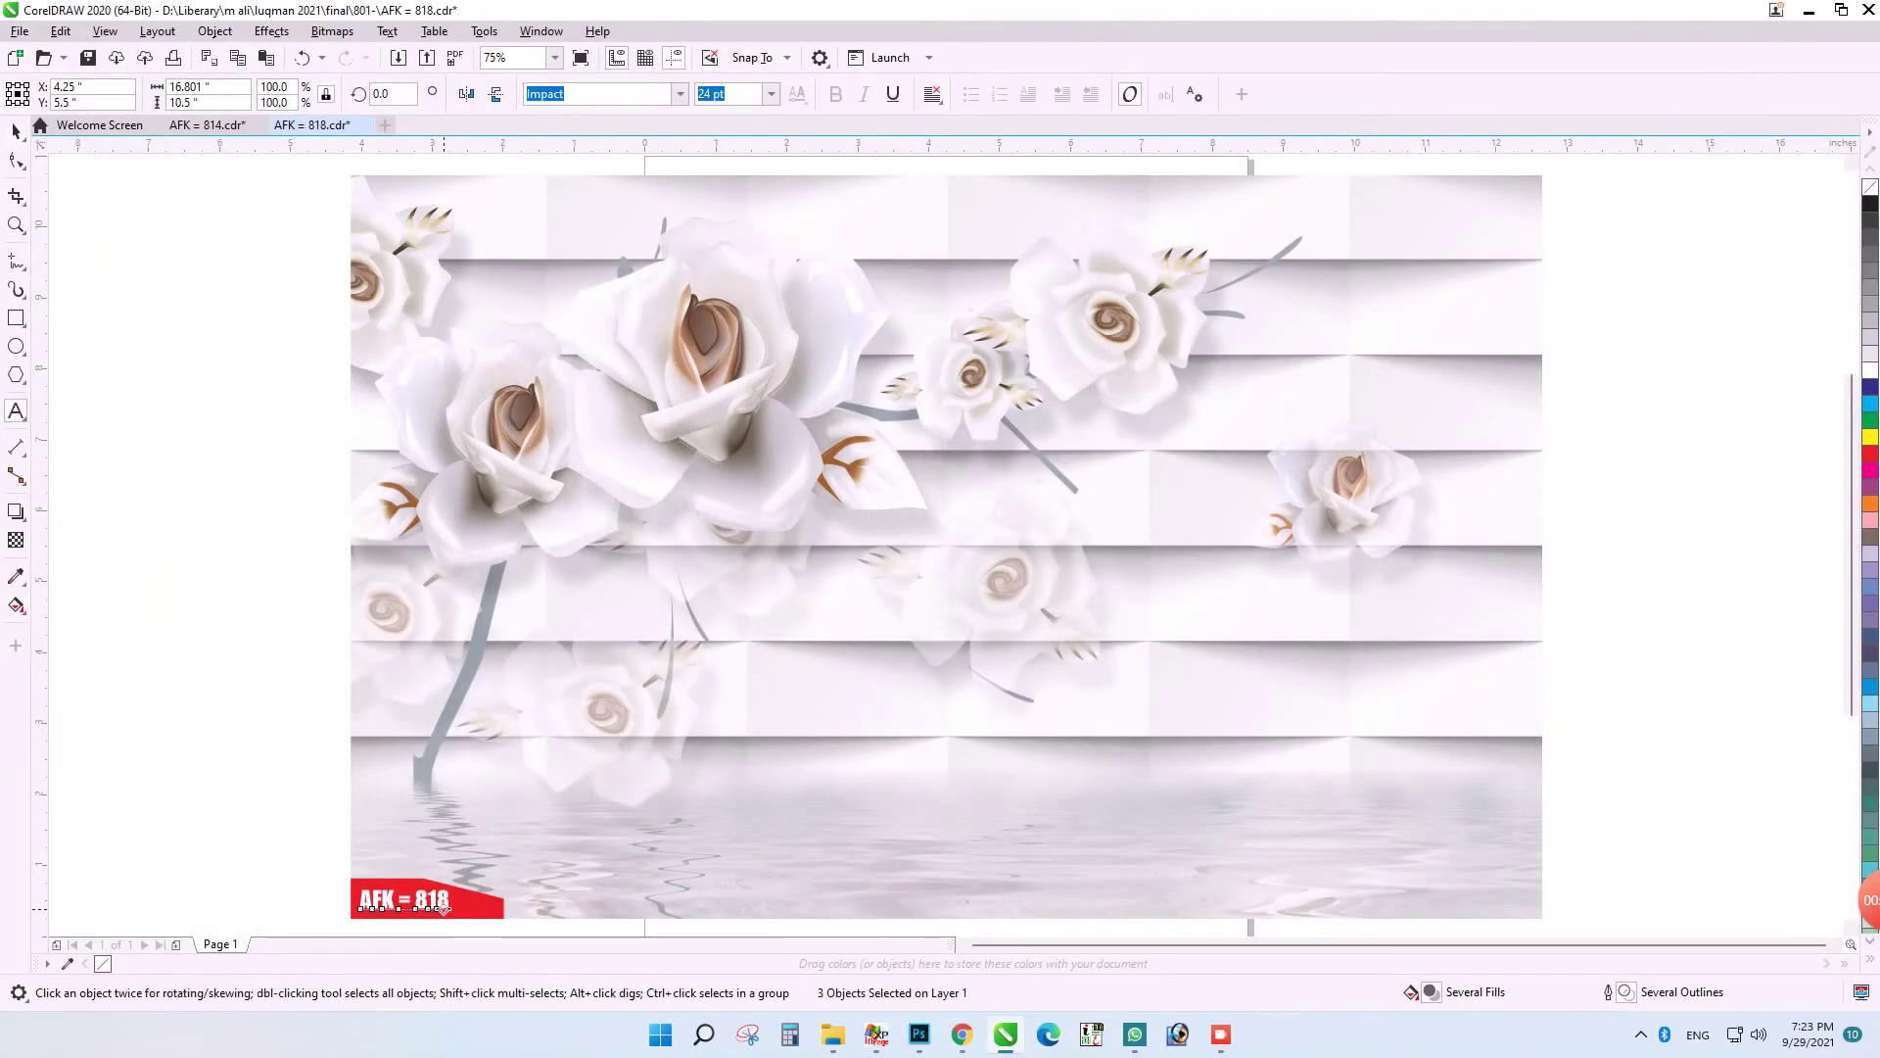
left_click(442, 915)
double_click(442, 915)
key("BackSpace")
type("9")
left_click(16, 130)
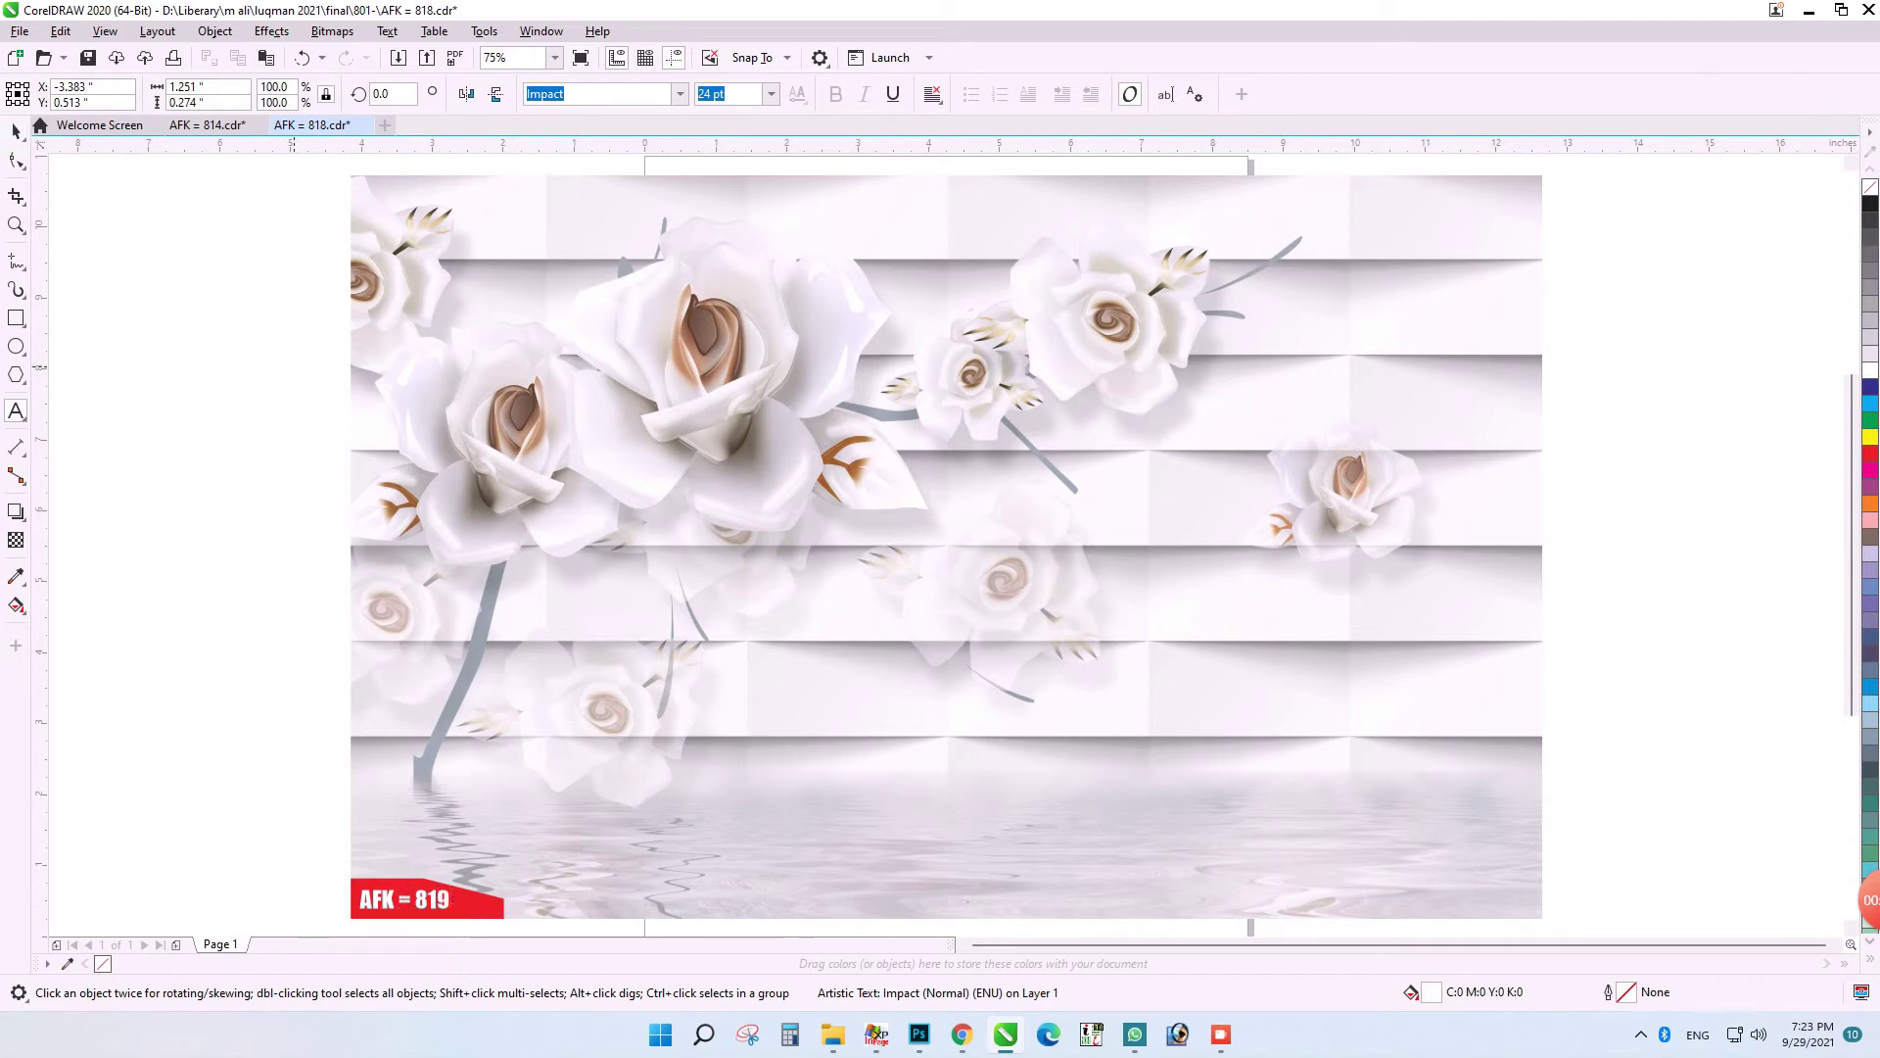
- Select all of the artwork and start a JPG export named AFK = 819 in the 801-900 folder
left_click(308, 392)
key("ctrl+a")
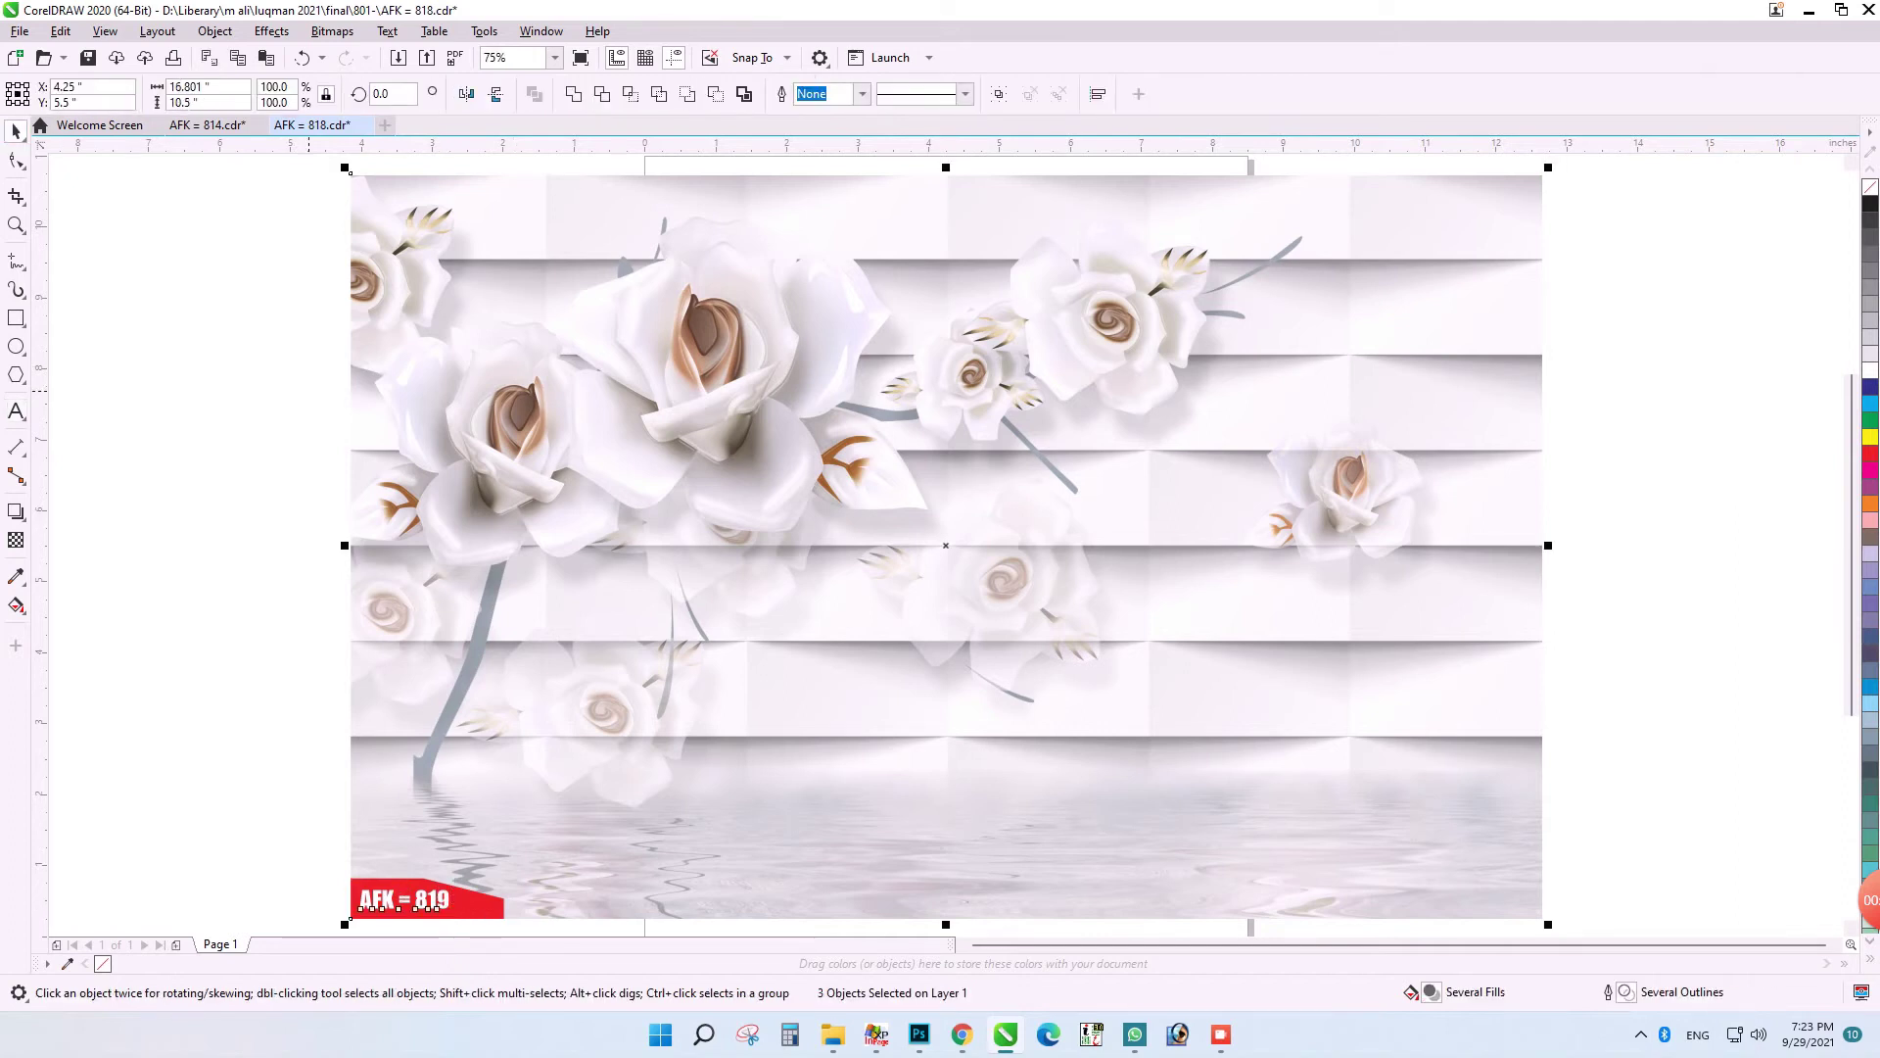
key("ctrl+e")
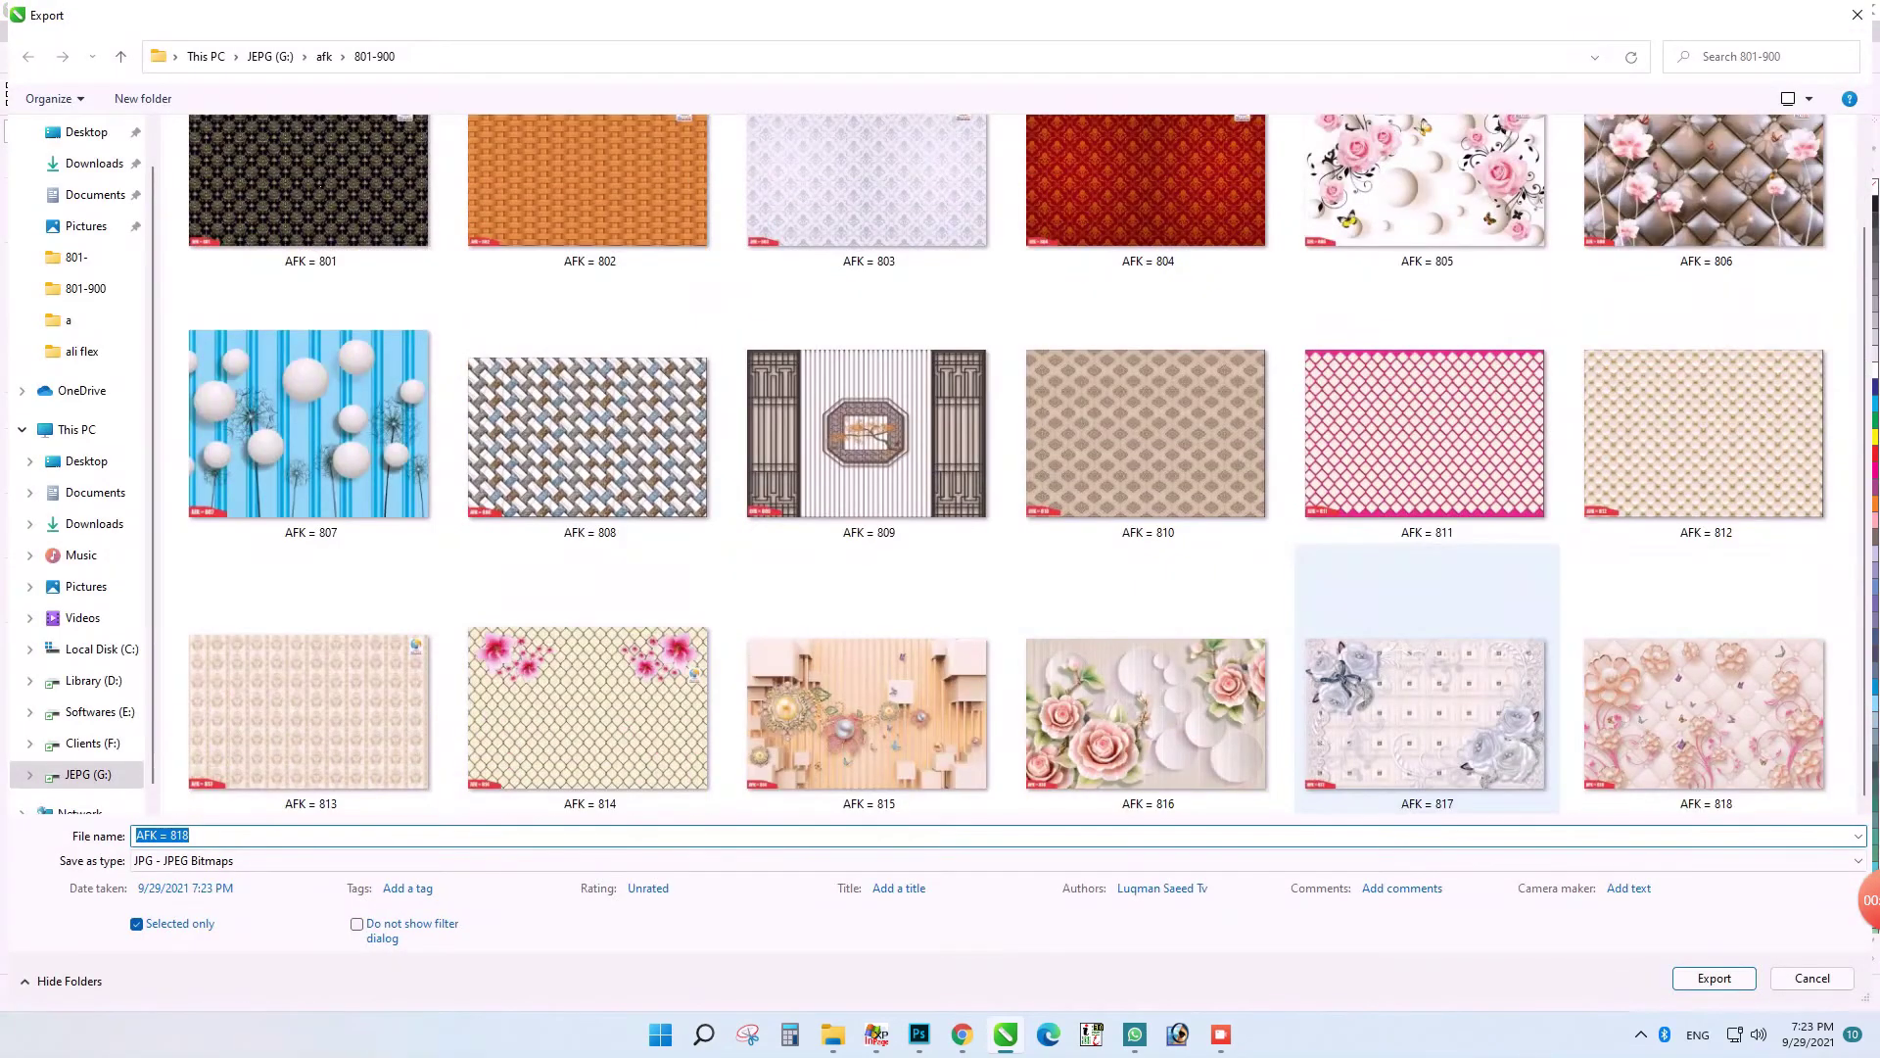
left_click(1665, 720)
left_click(211, 837)
left_click(201, 836)
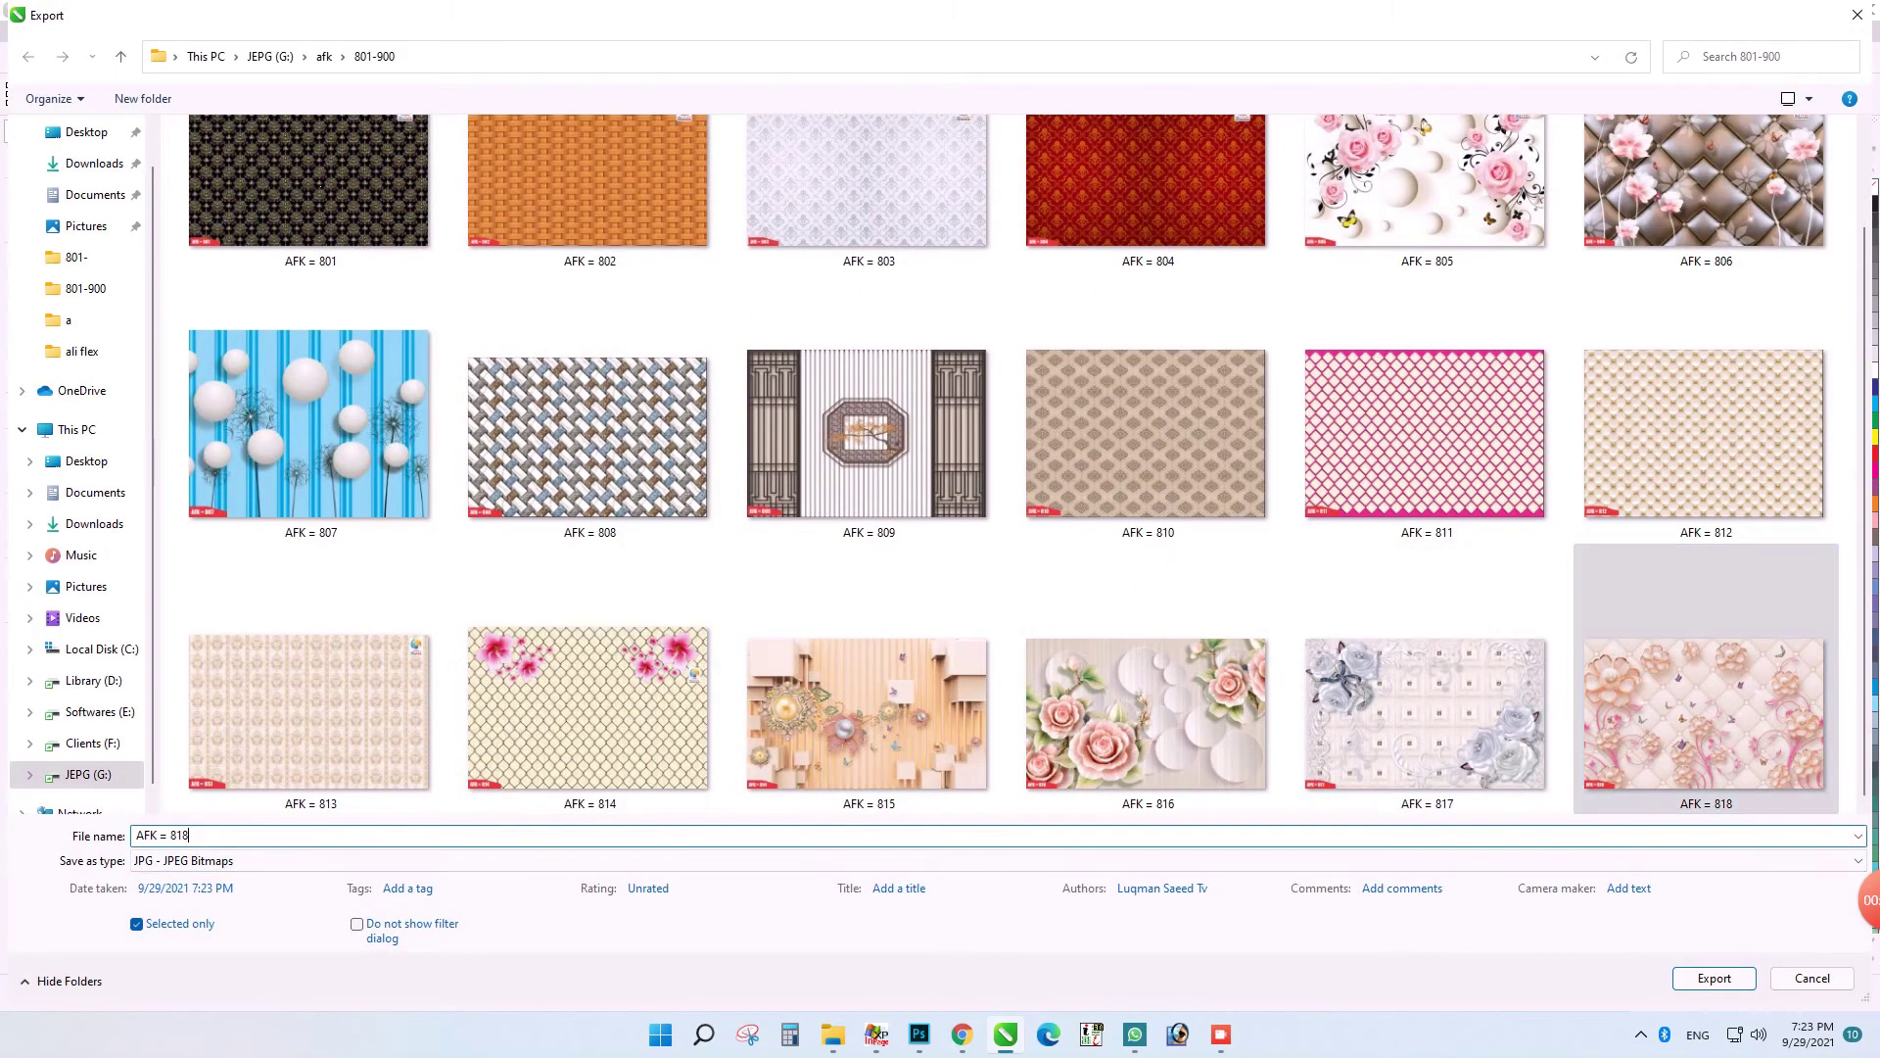
key("BackSpace")
type("9")
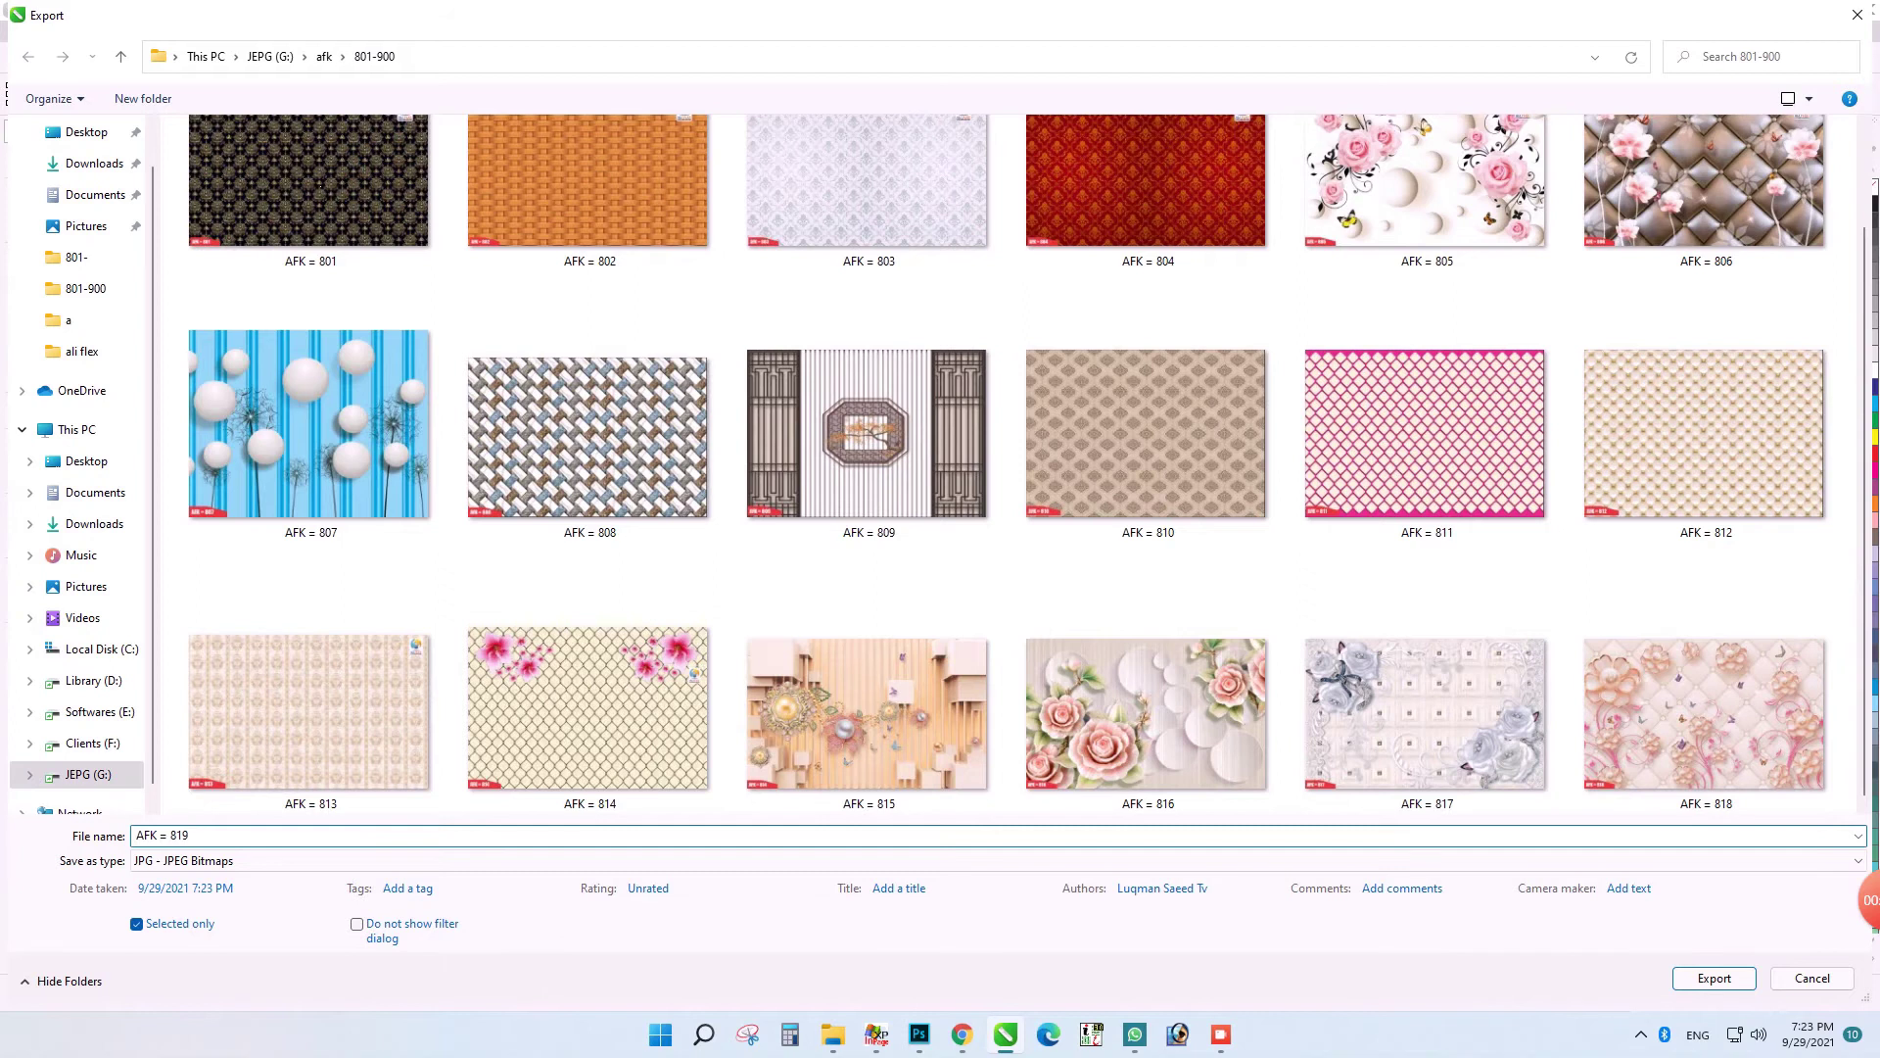
key("Return")
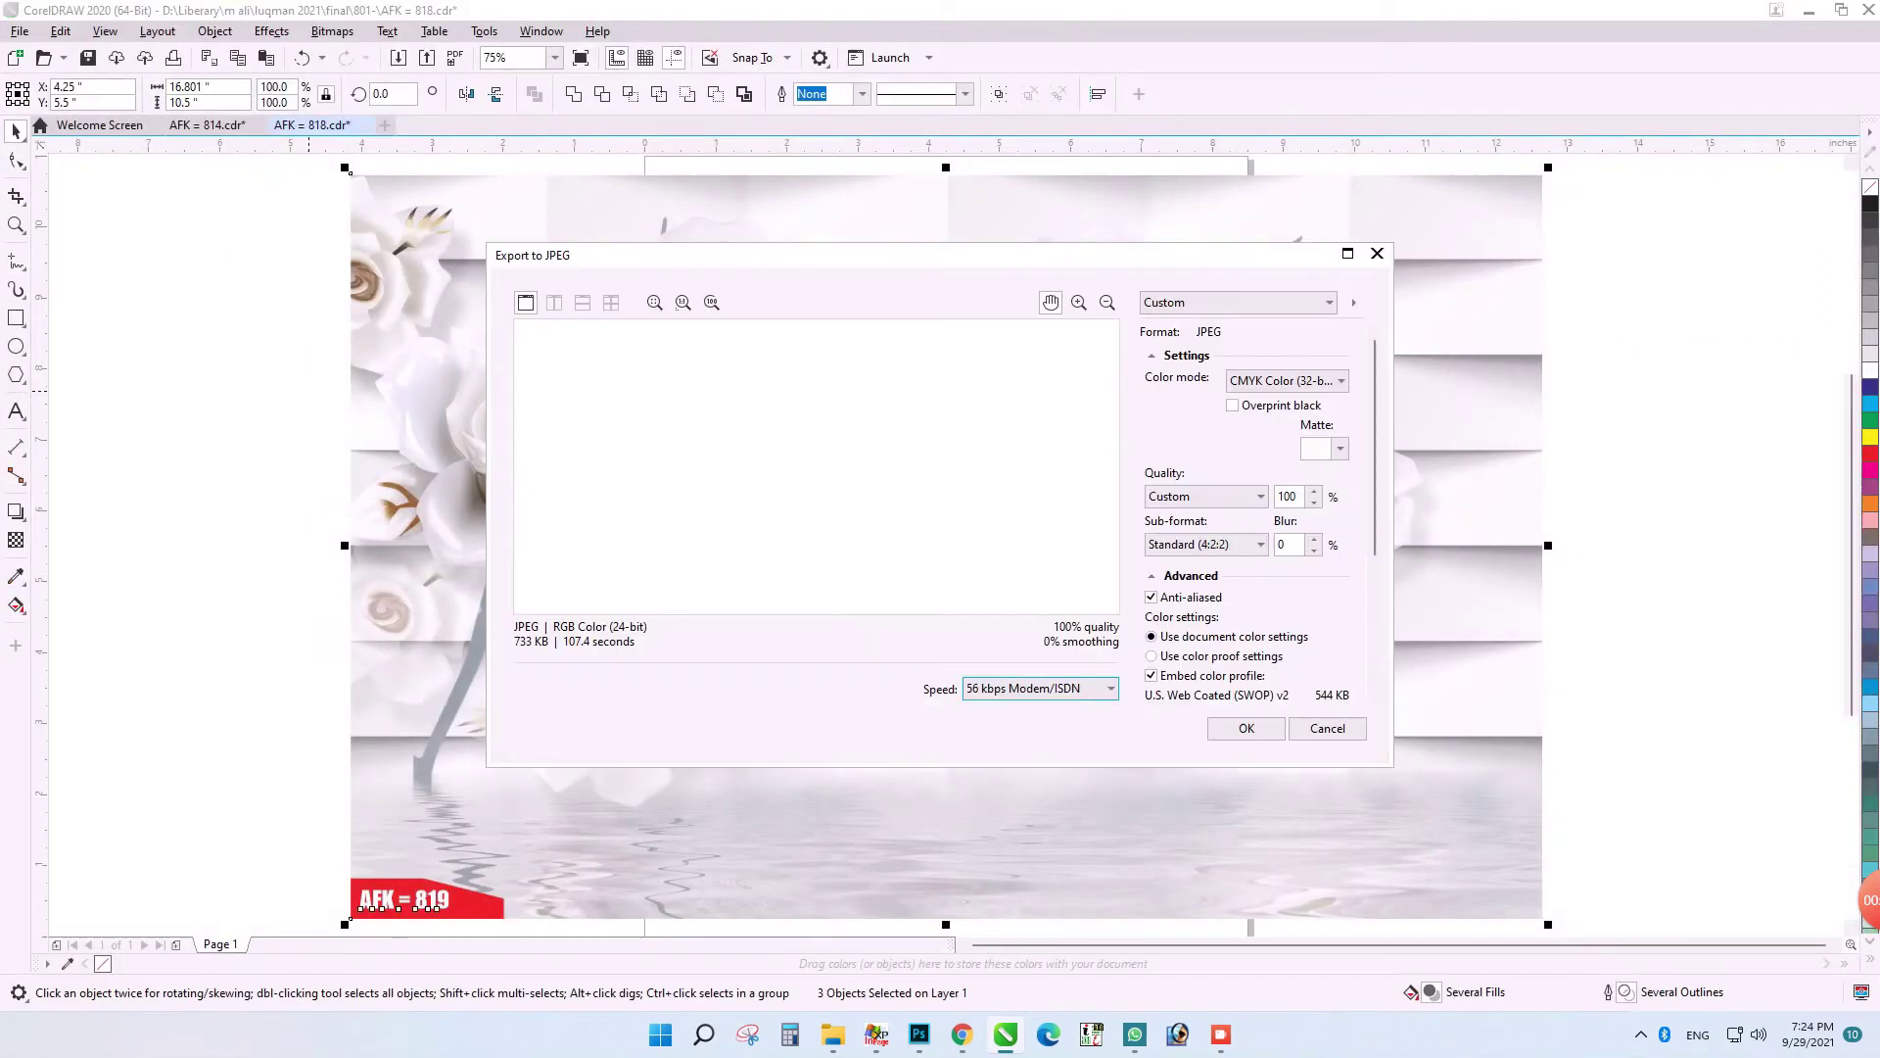
- Set the JPEG colour mode to RGB Color (24-bit) and complete the export of the white rose design
left_click(1287, 381)
left_click(1287, 415)
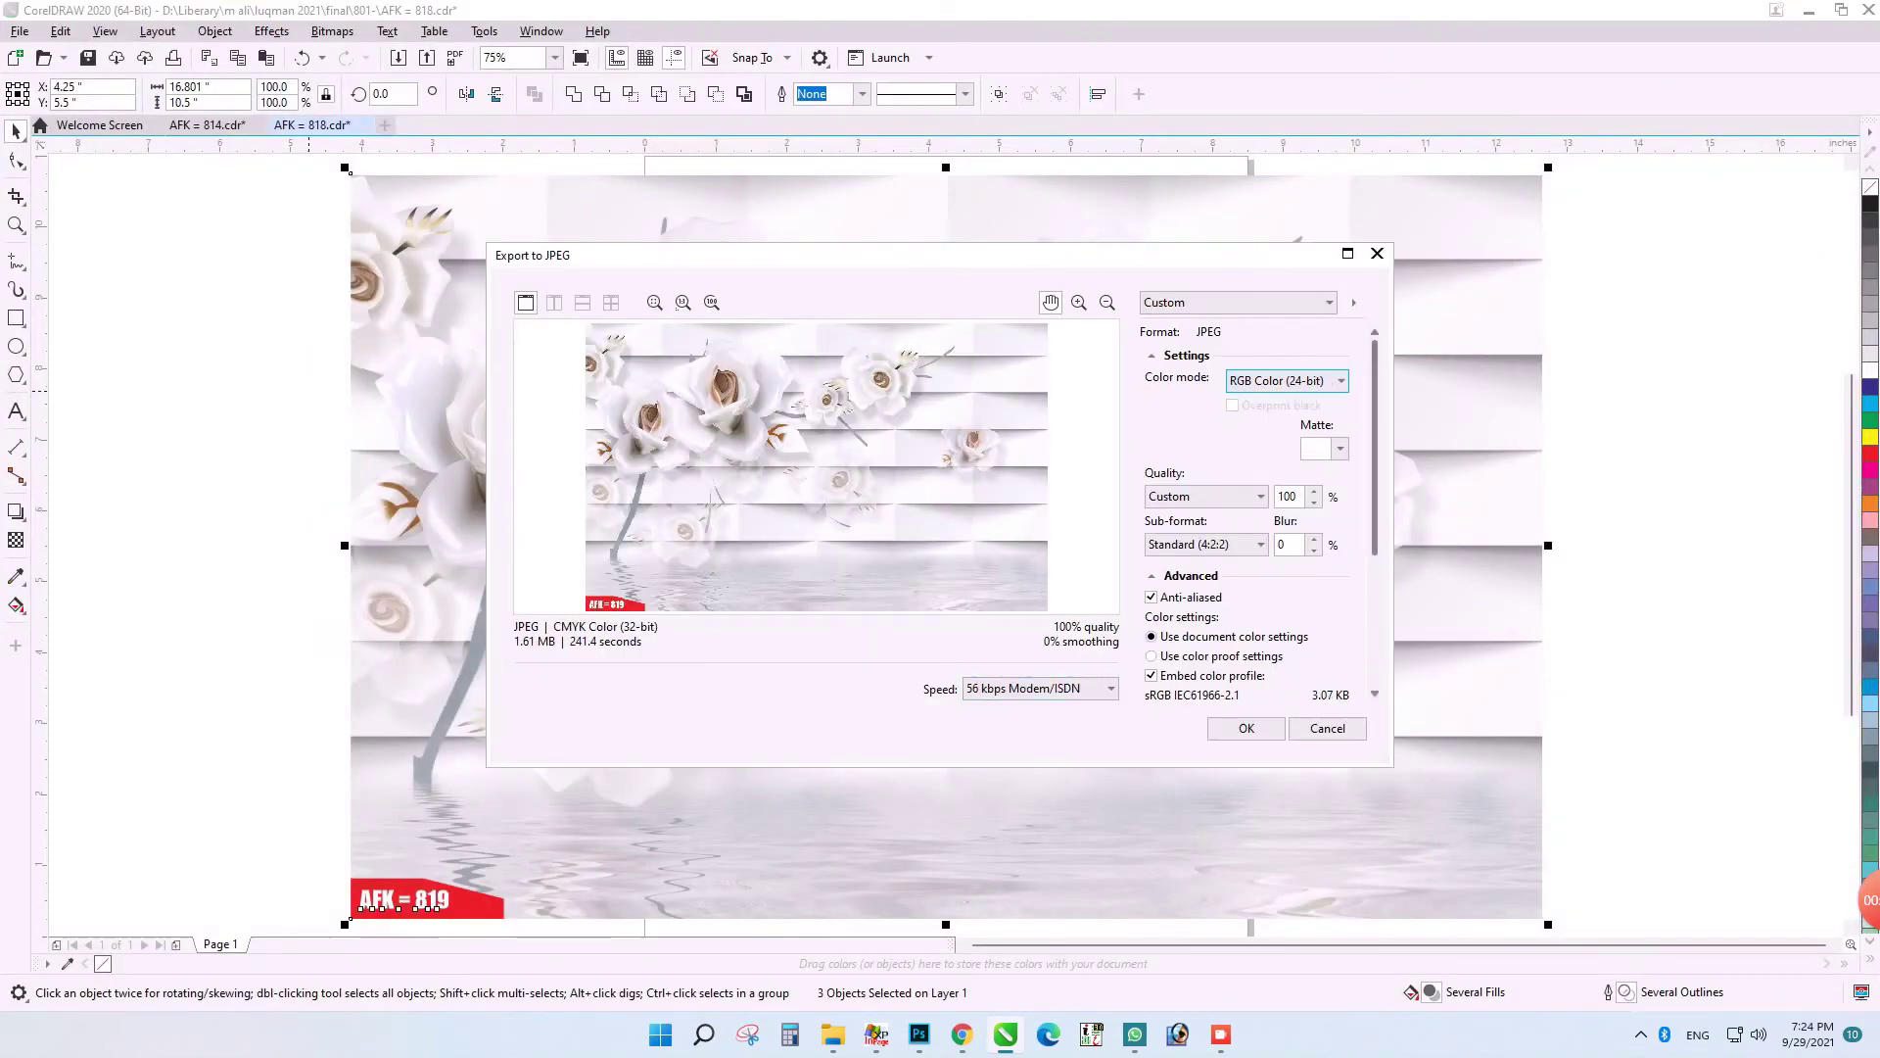
left_click_drag(1374, 474, 1375, 603)
left_click(1245, 728)
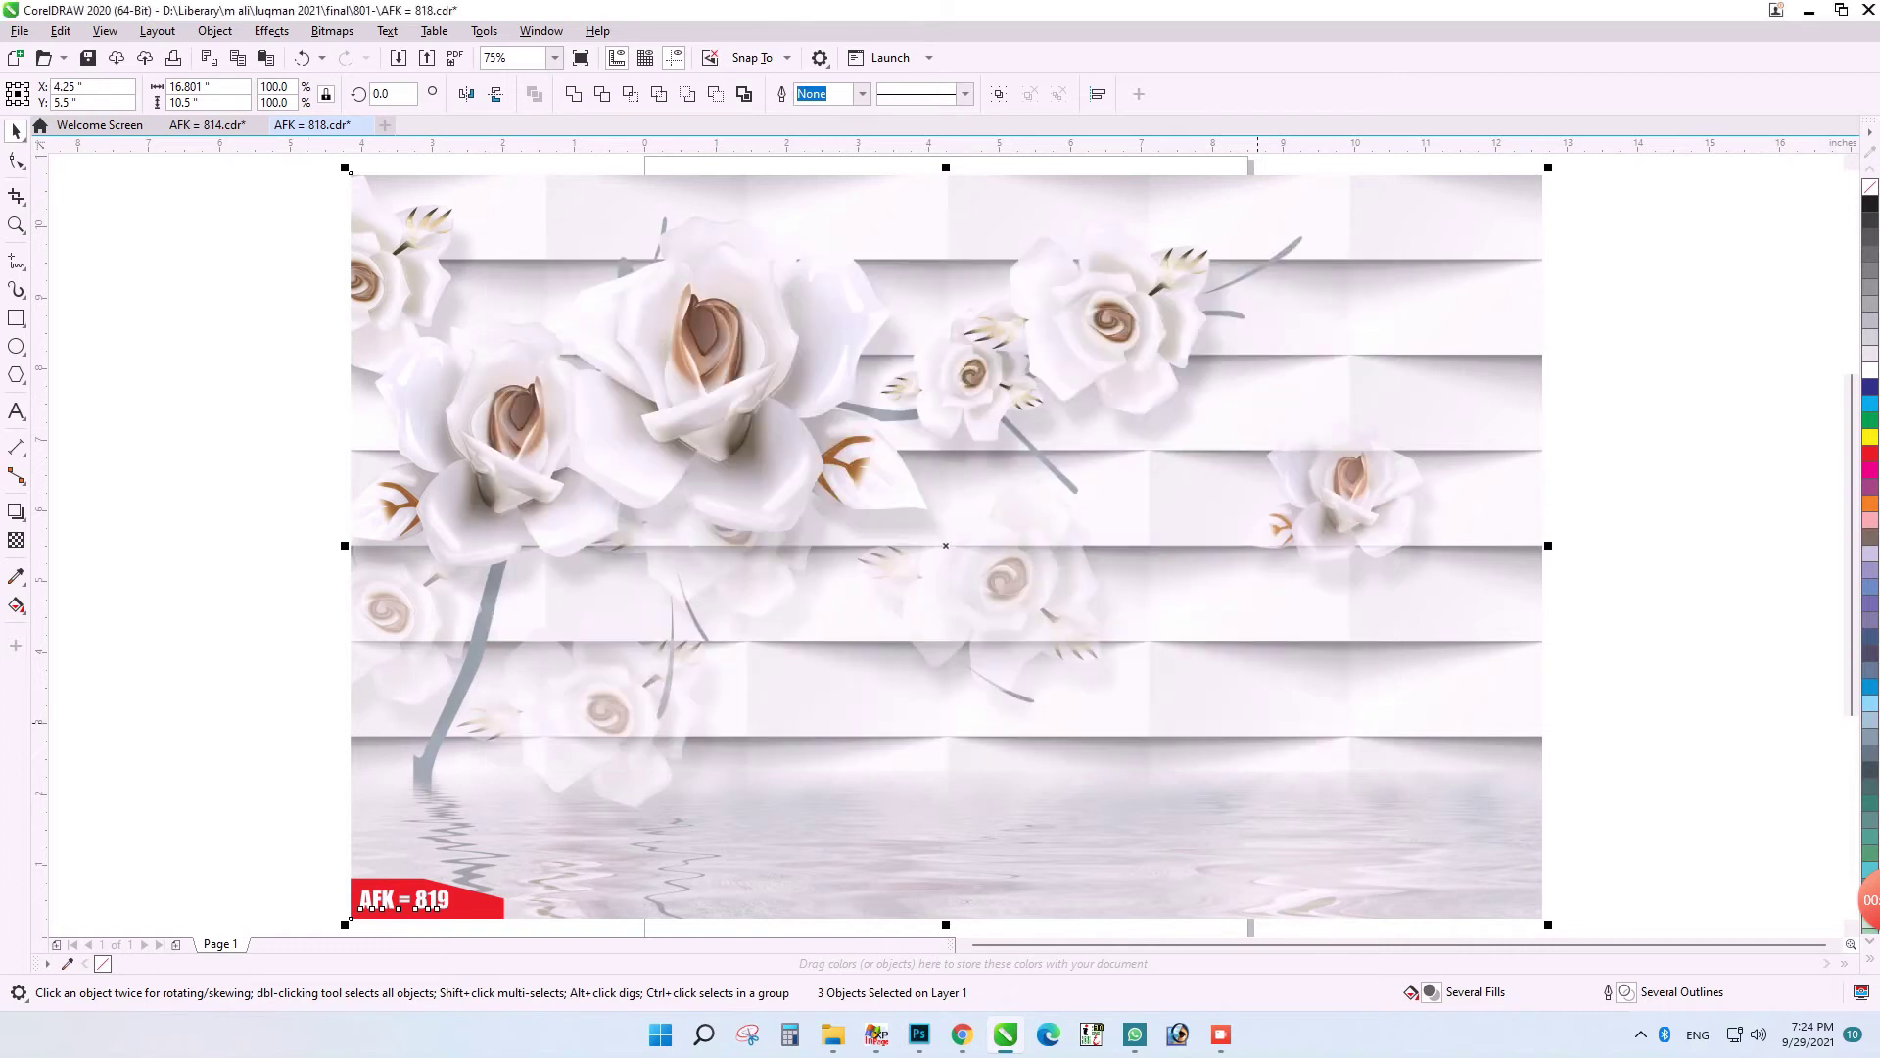
- Save the white rose design in the 801- folder as a version 15.0 CDR file named AFK = 819
key("ctrl+shift+s")
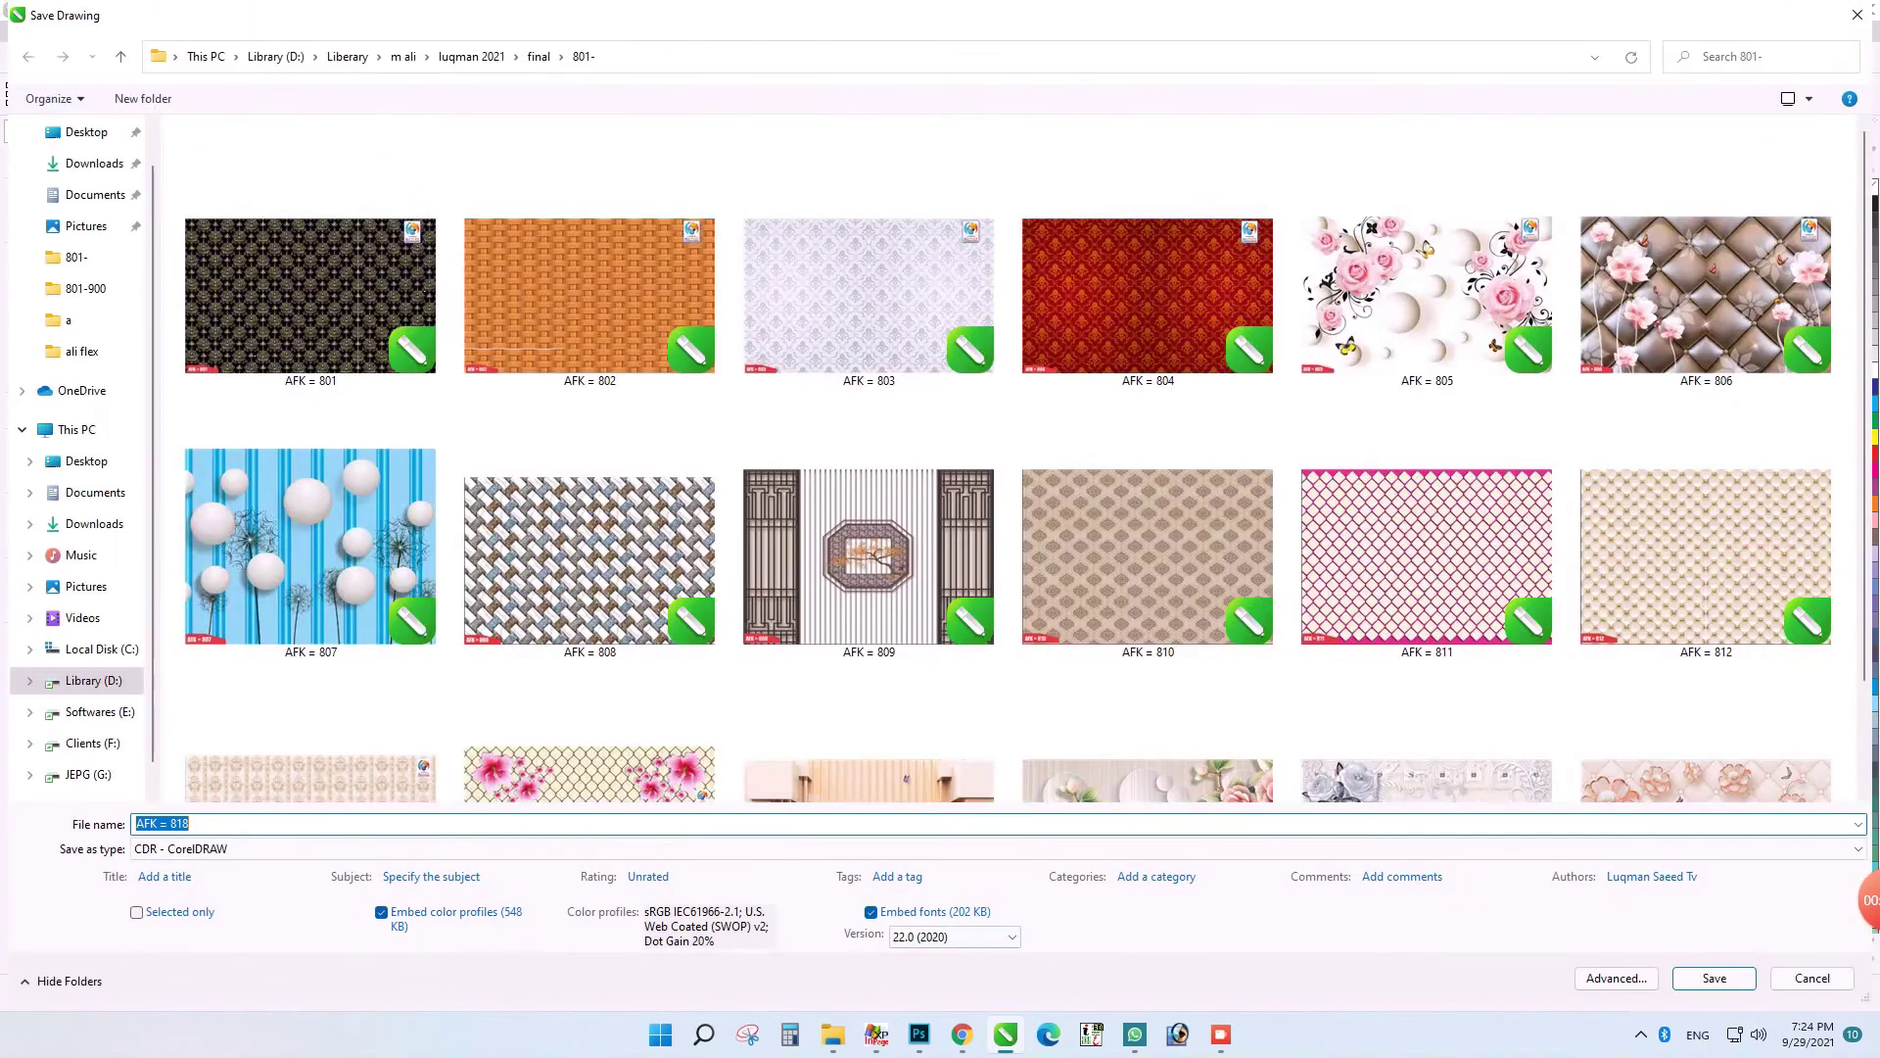
left_click(955, 937)
left_click(930, 859)
left_click(333, 824)
left_click(333, 824)
key("Return")
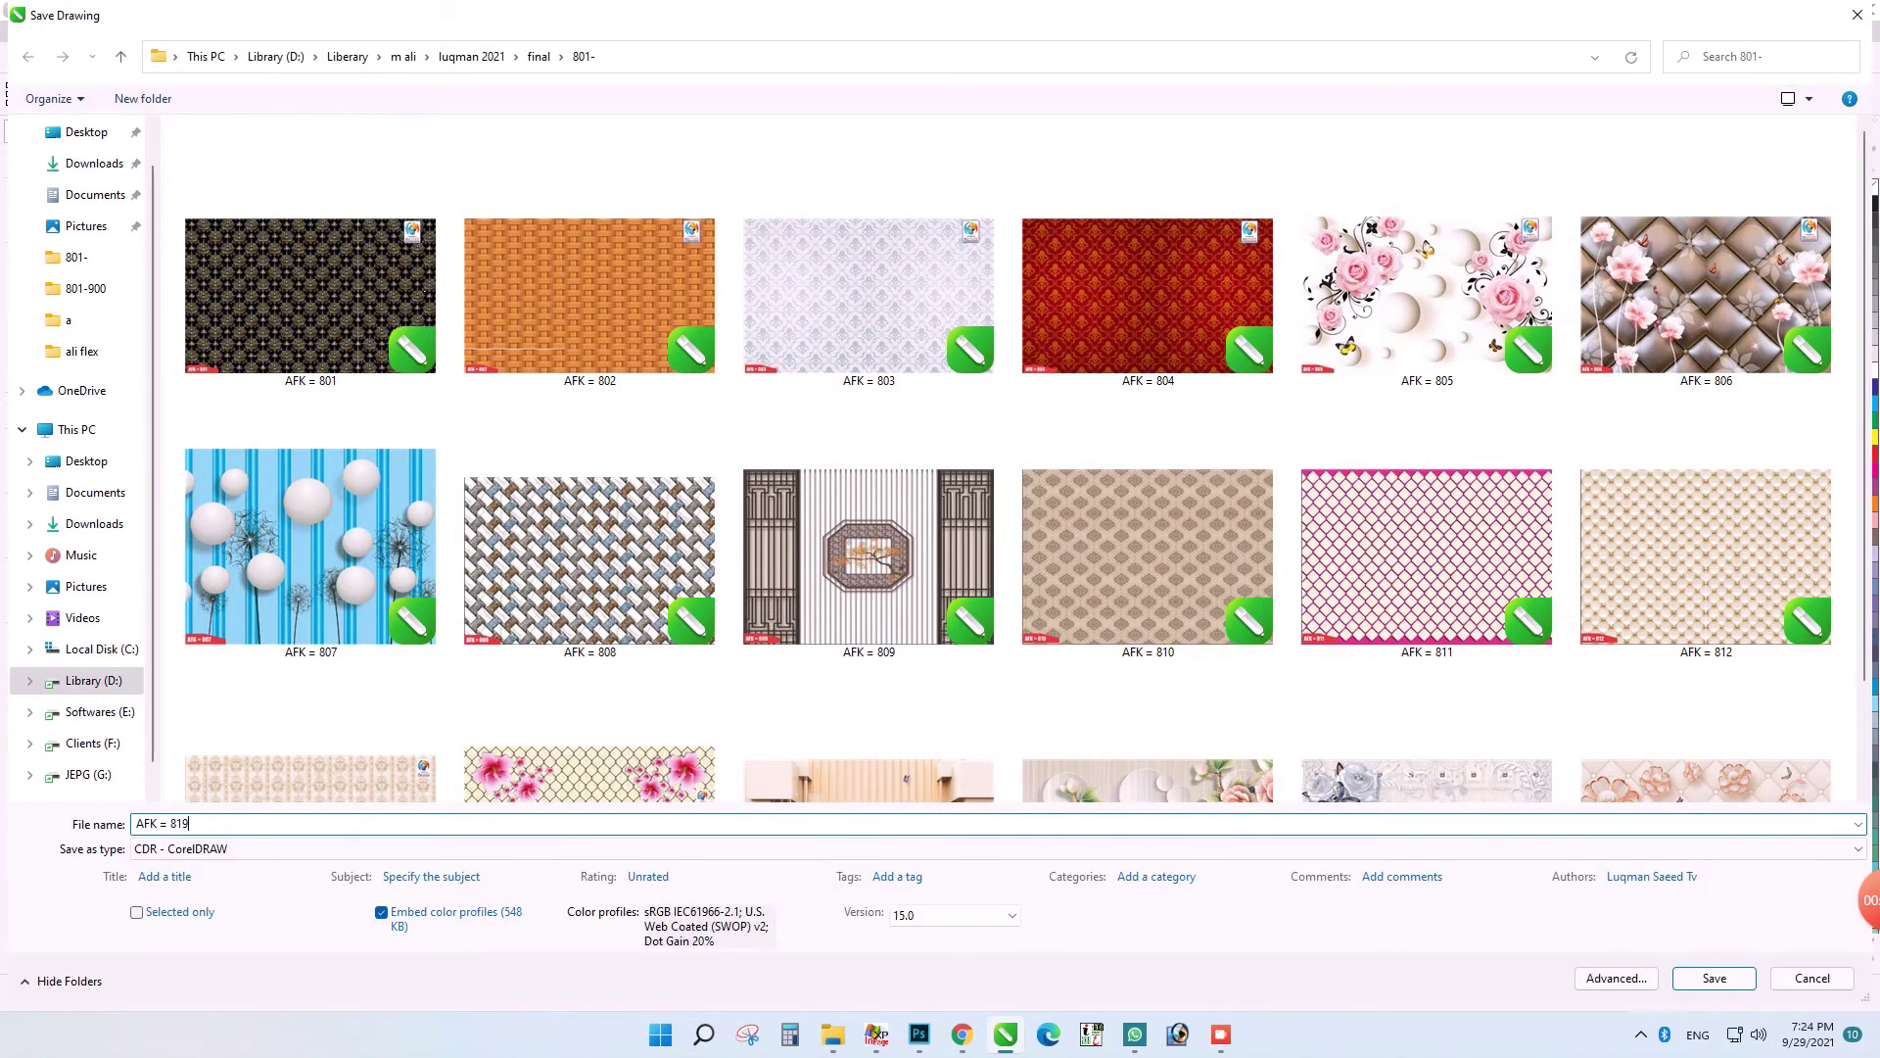
left_click(1641, 813)
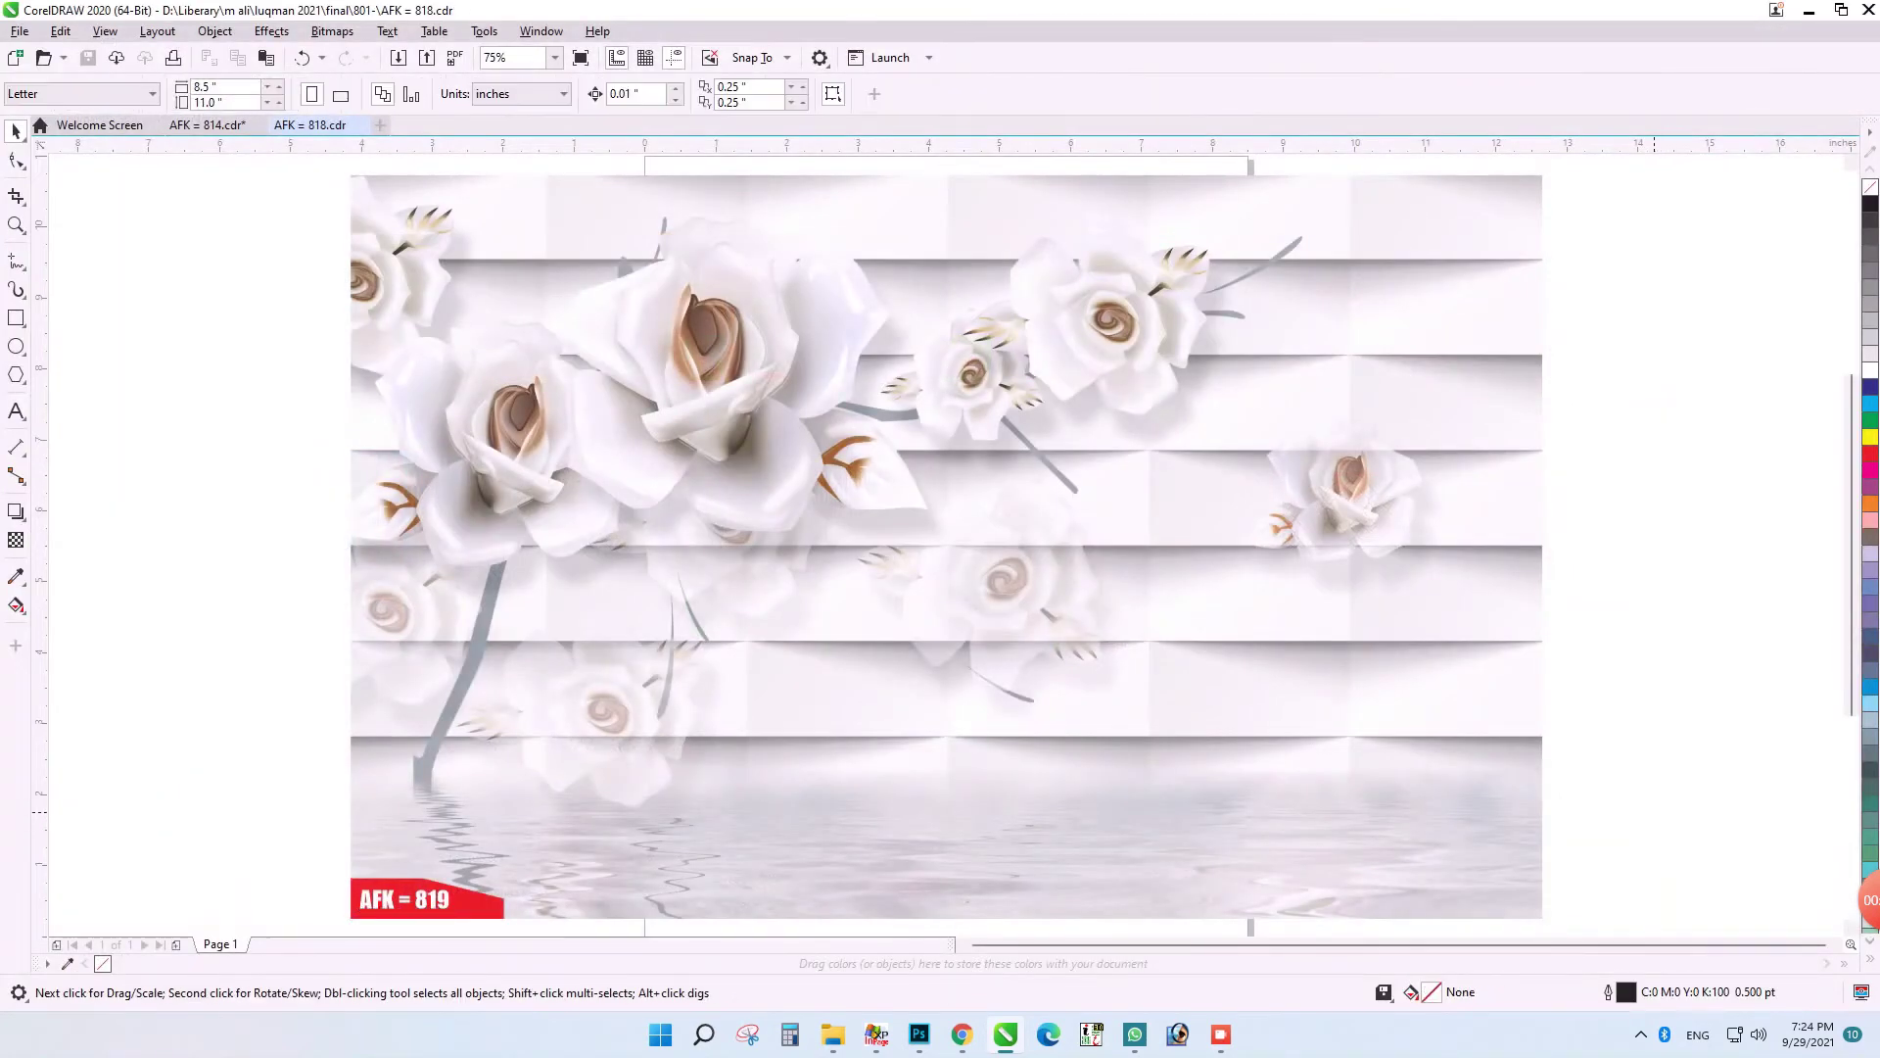
- Delete the white rose image and import the 1 (51).jpg image onto the page
left_click(1447, 779)
key("Delete")
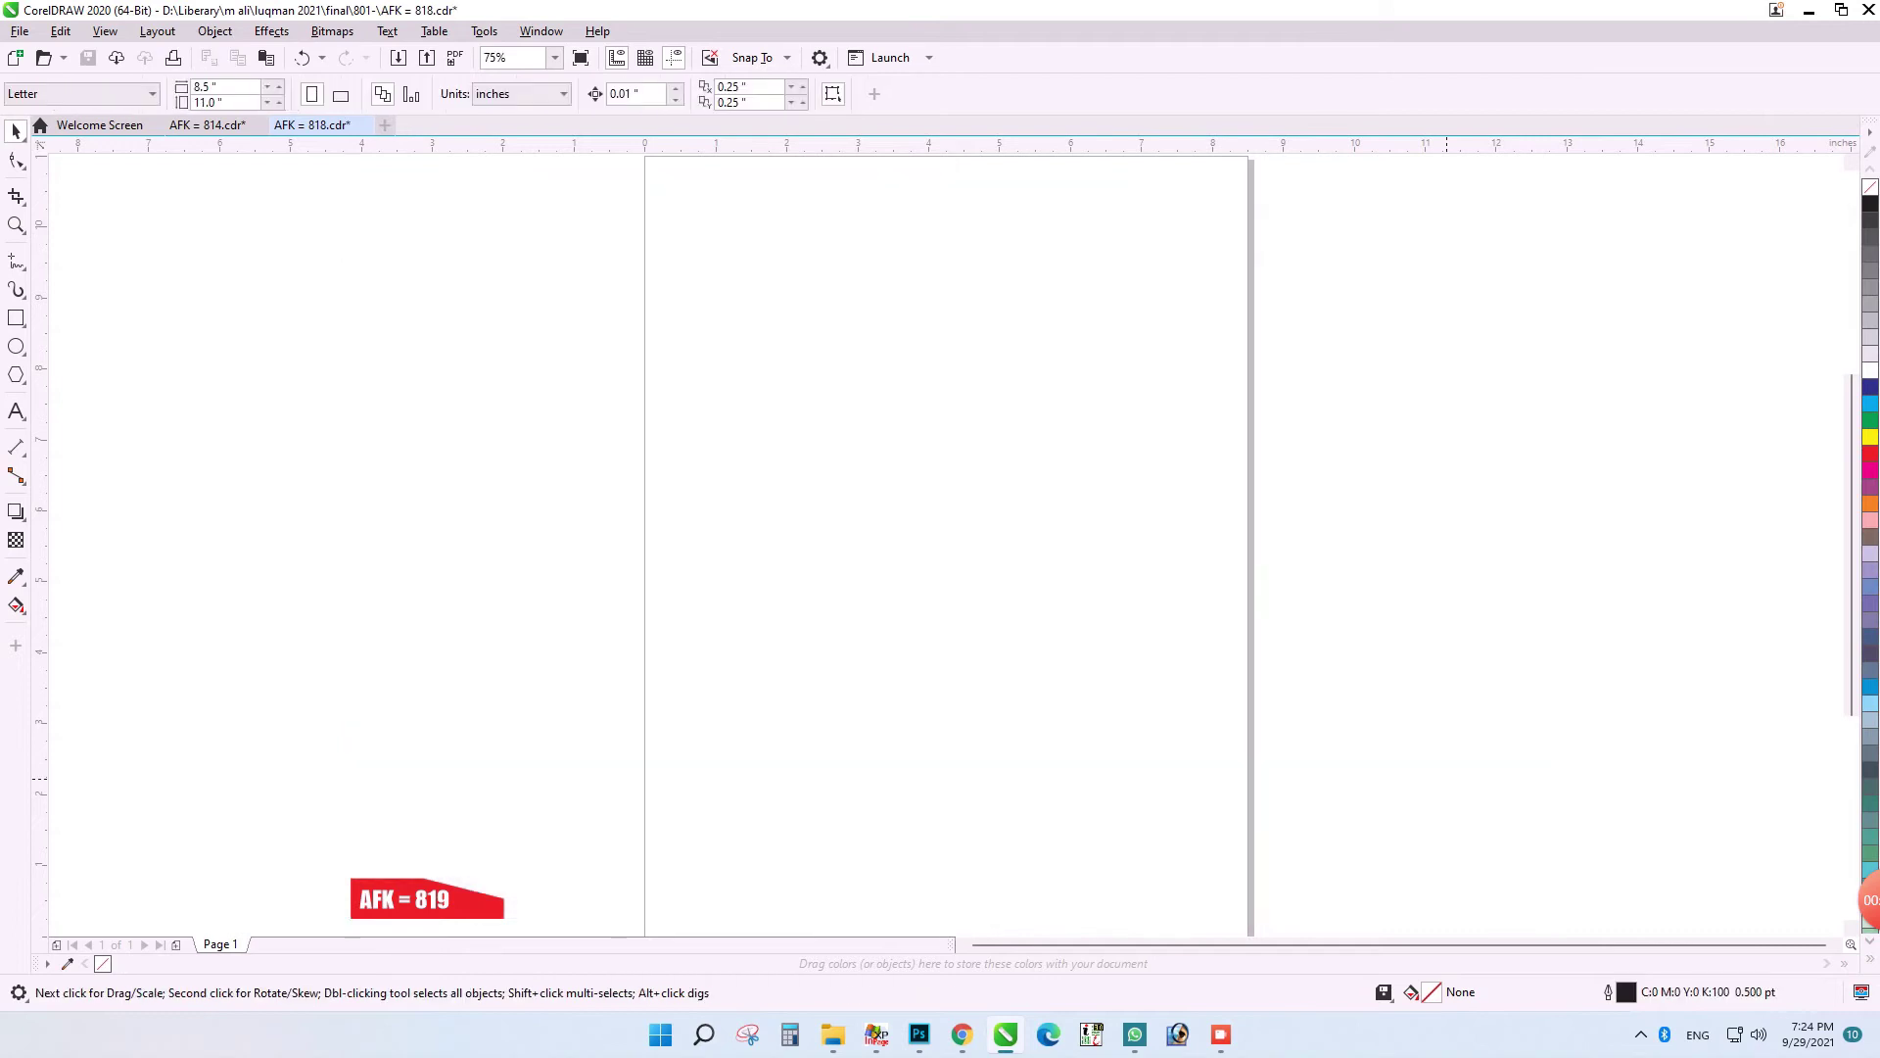
key("ctrl+i")
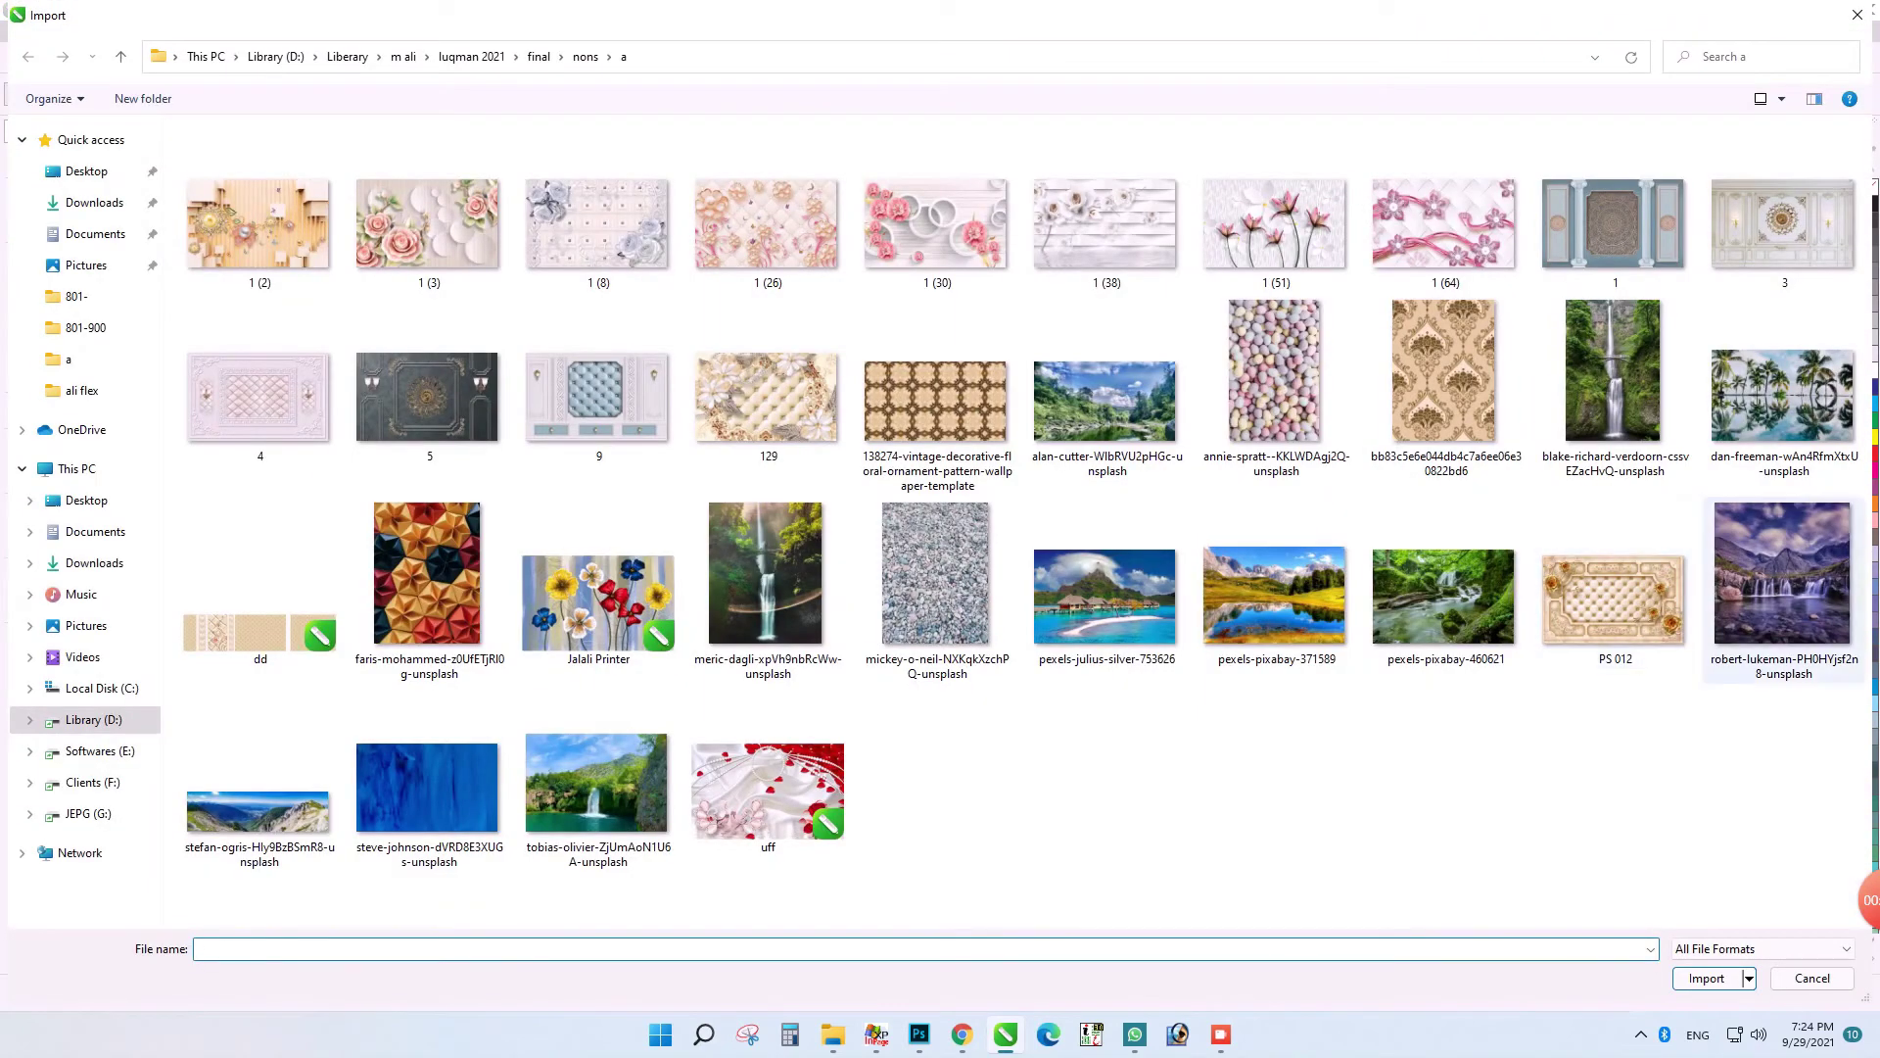
double_click(1274, 226)
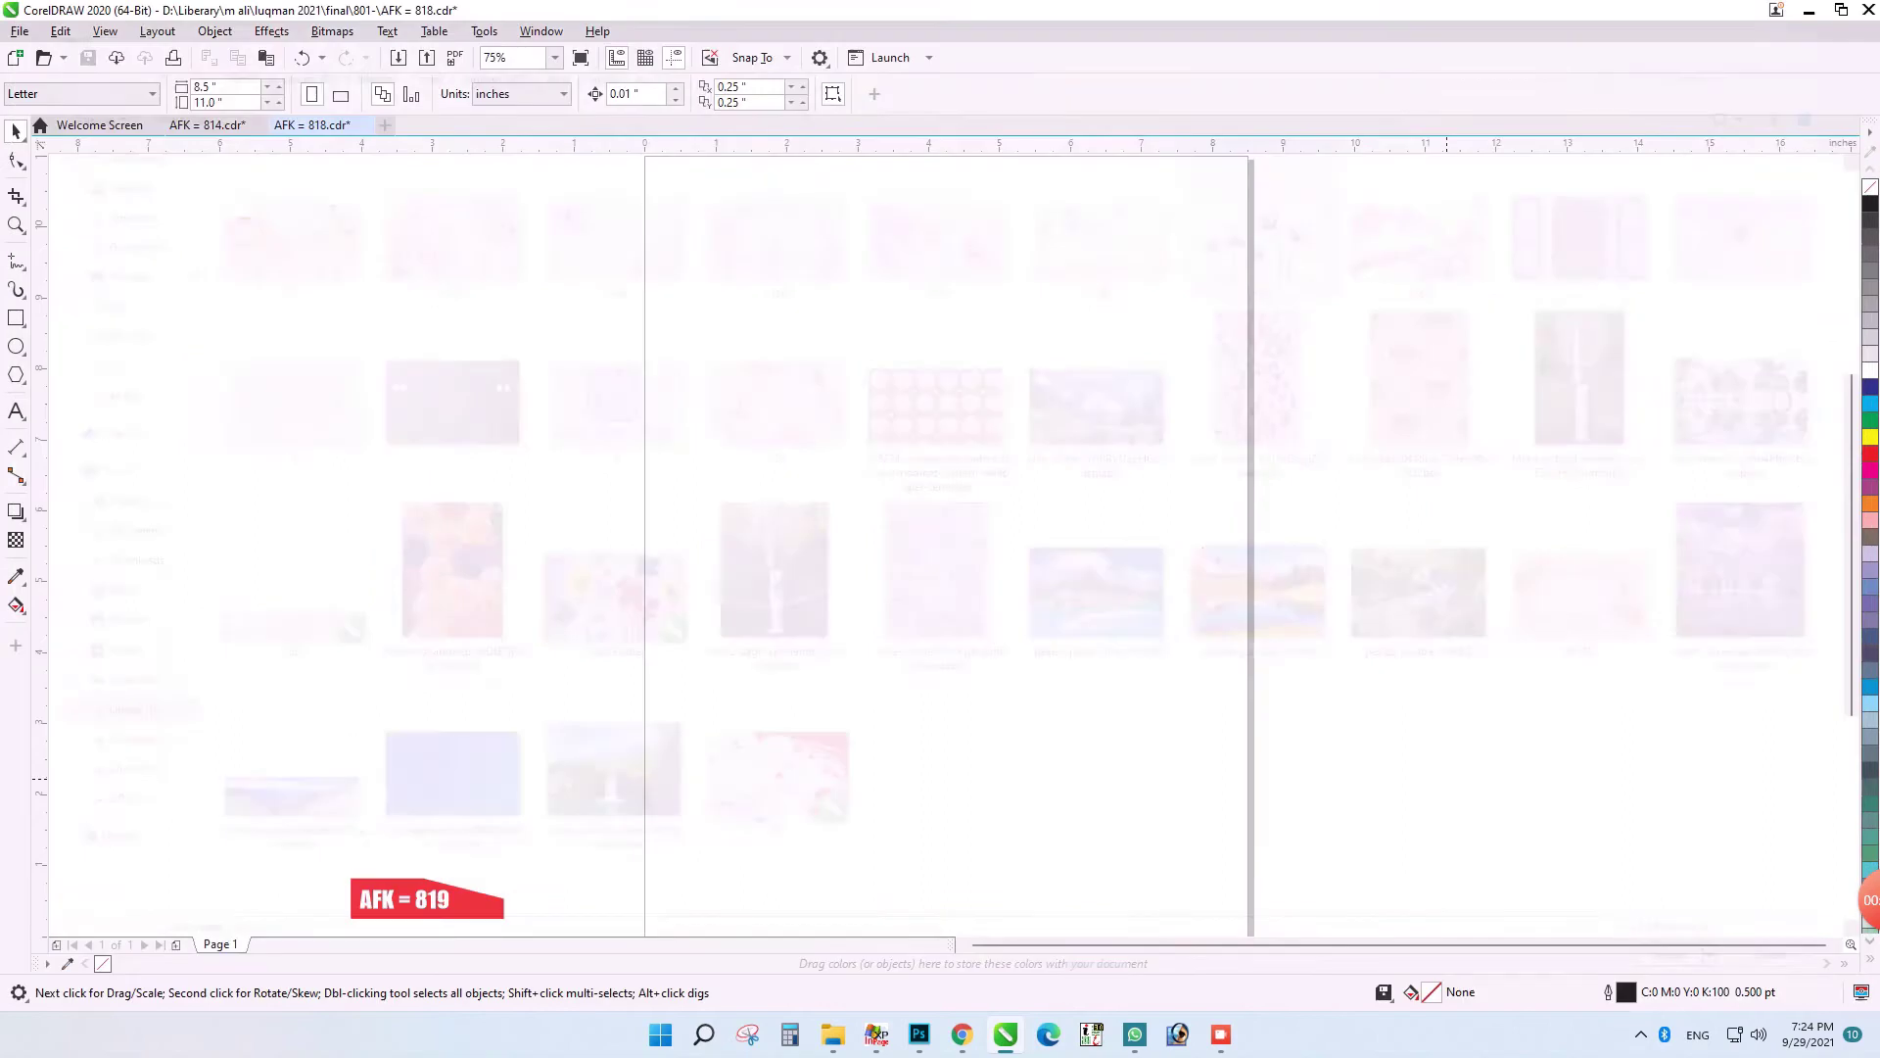
left_click(525, 345)
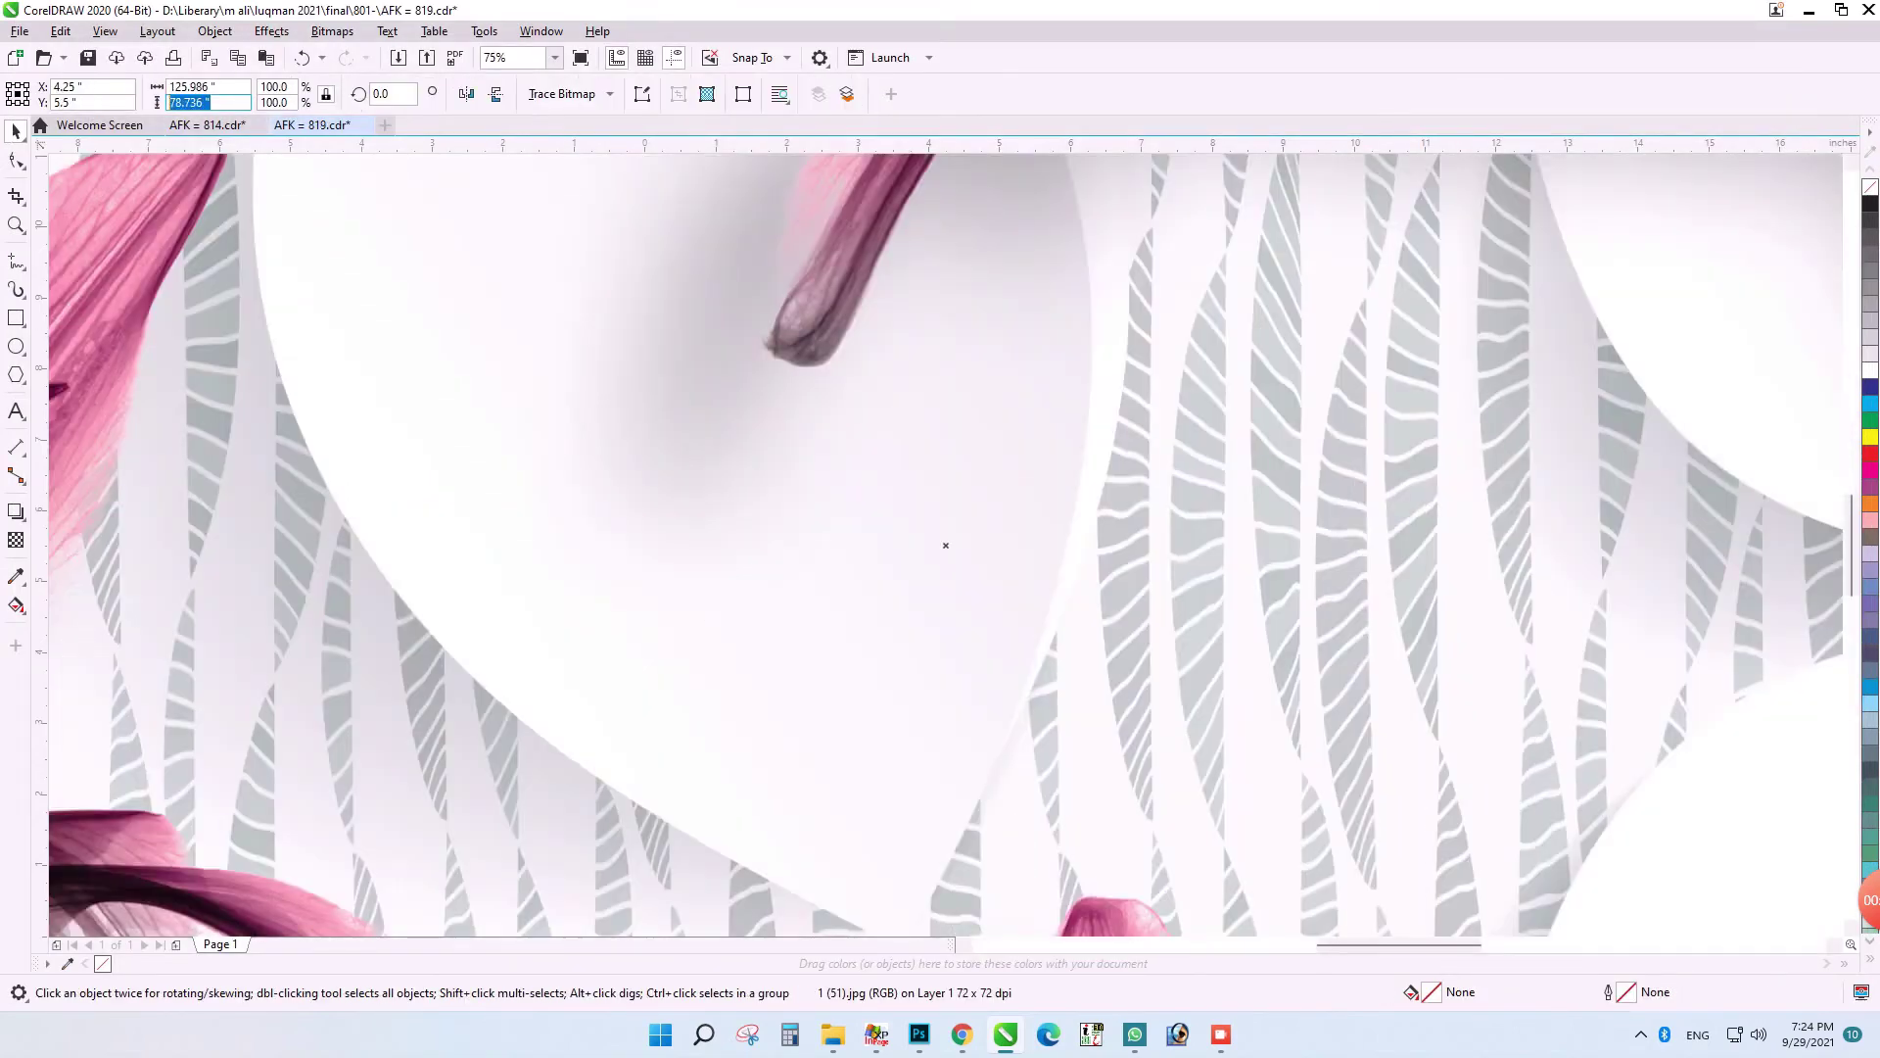
- Set the pink lily image's height to 10.5 inches and send it behind the label
type("10.5")
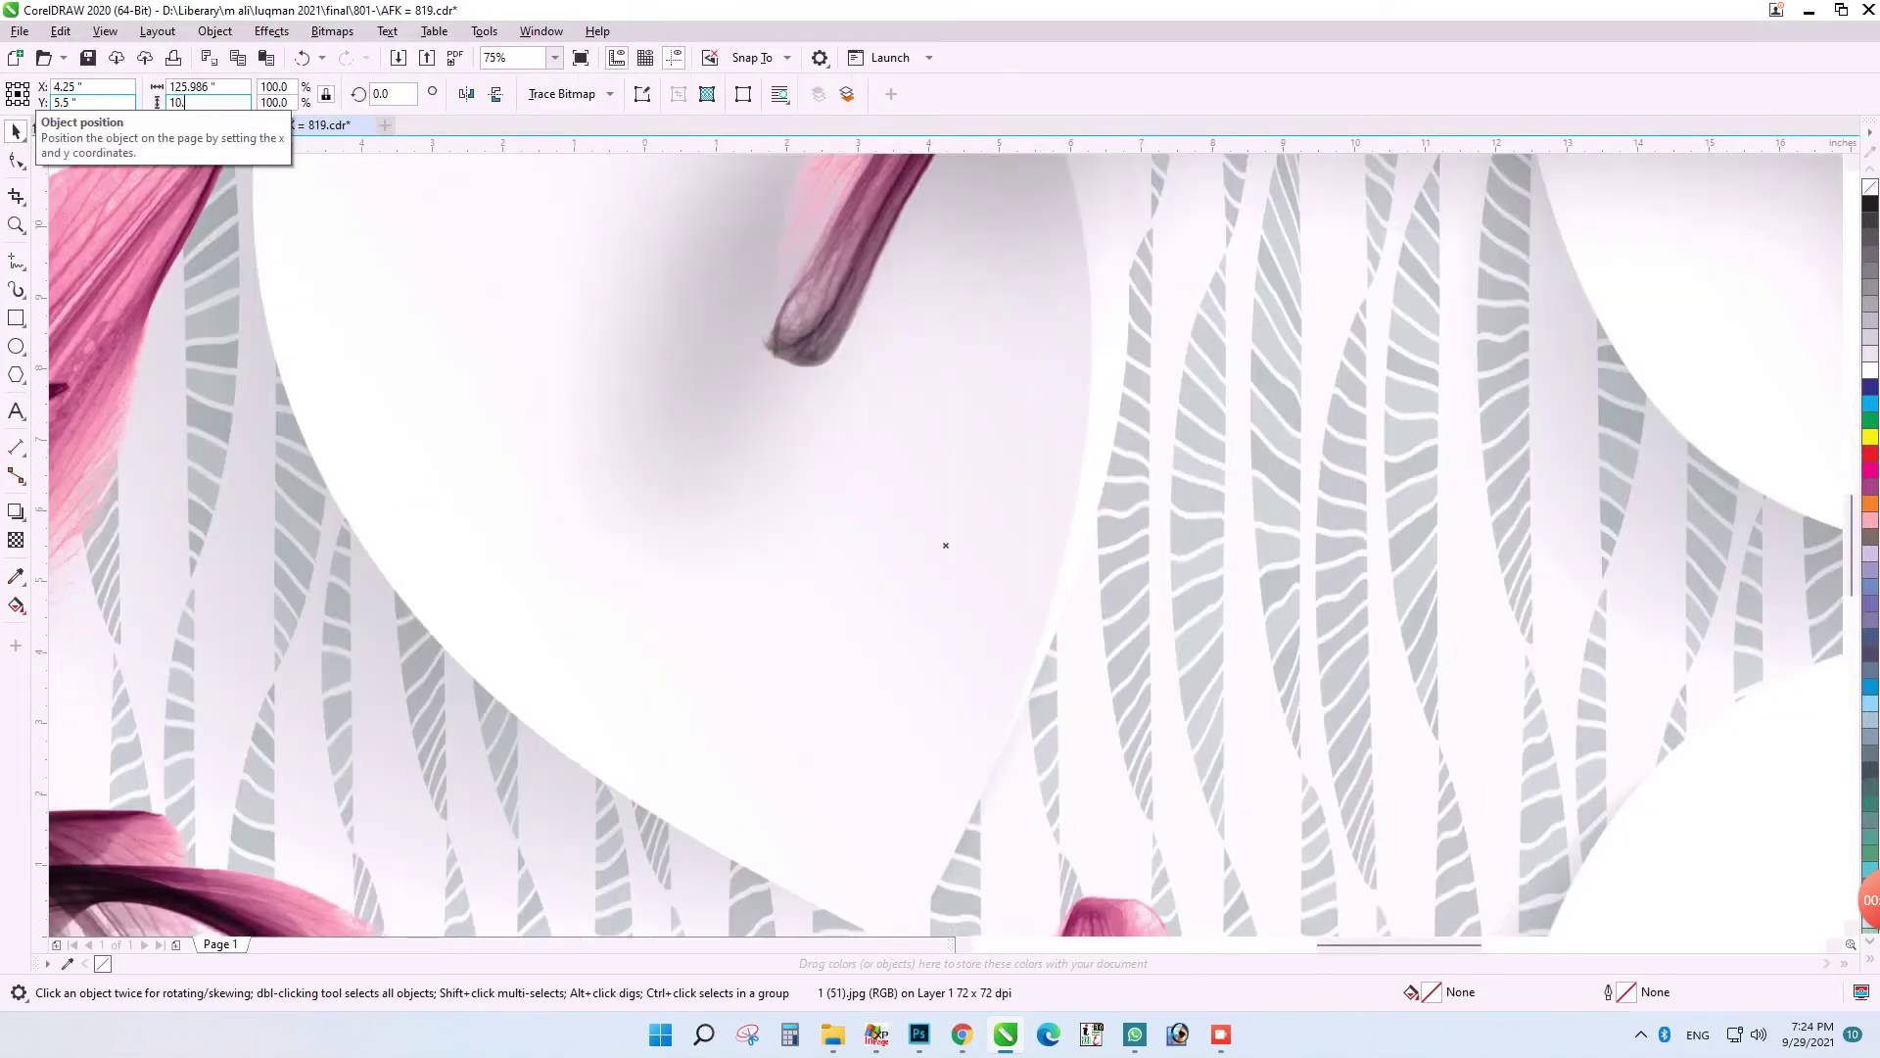
key("Return")
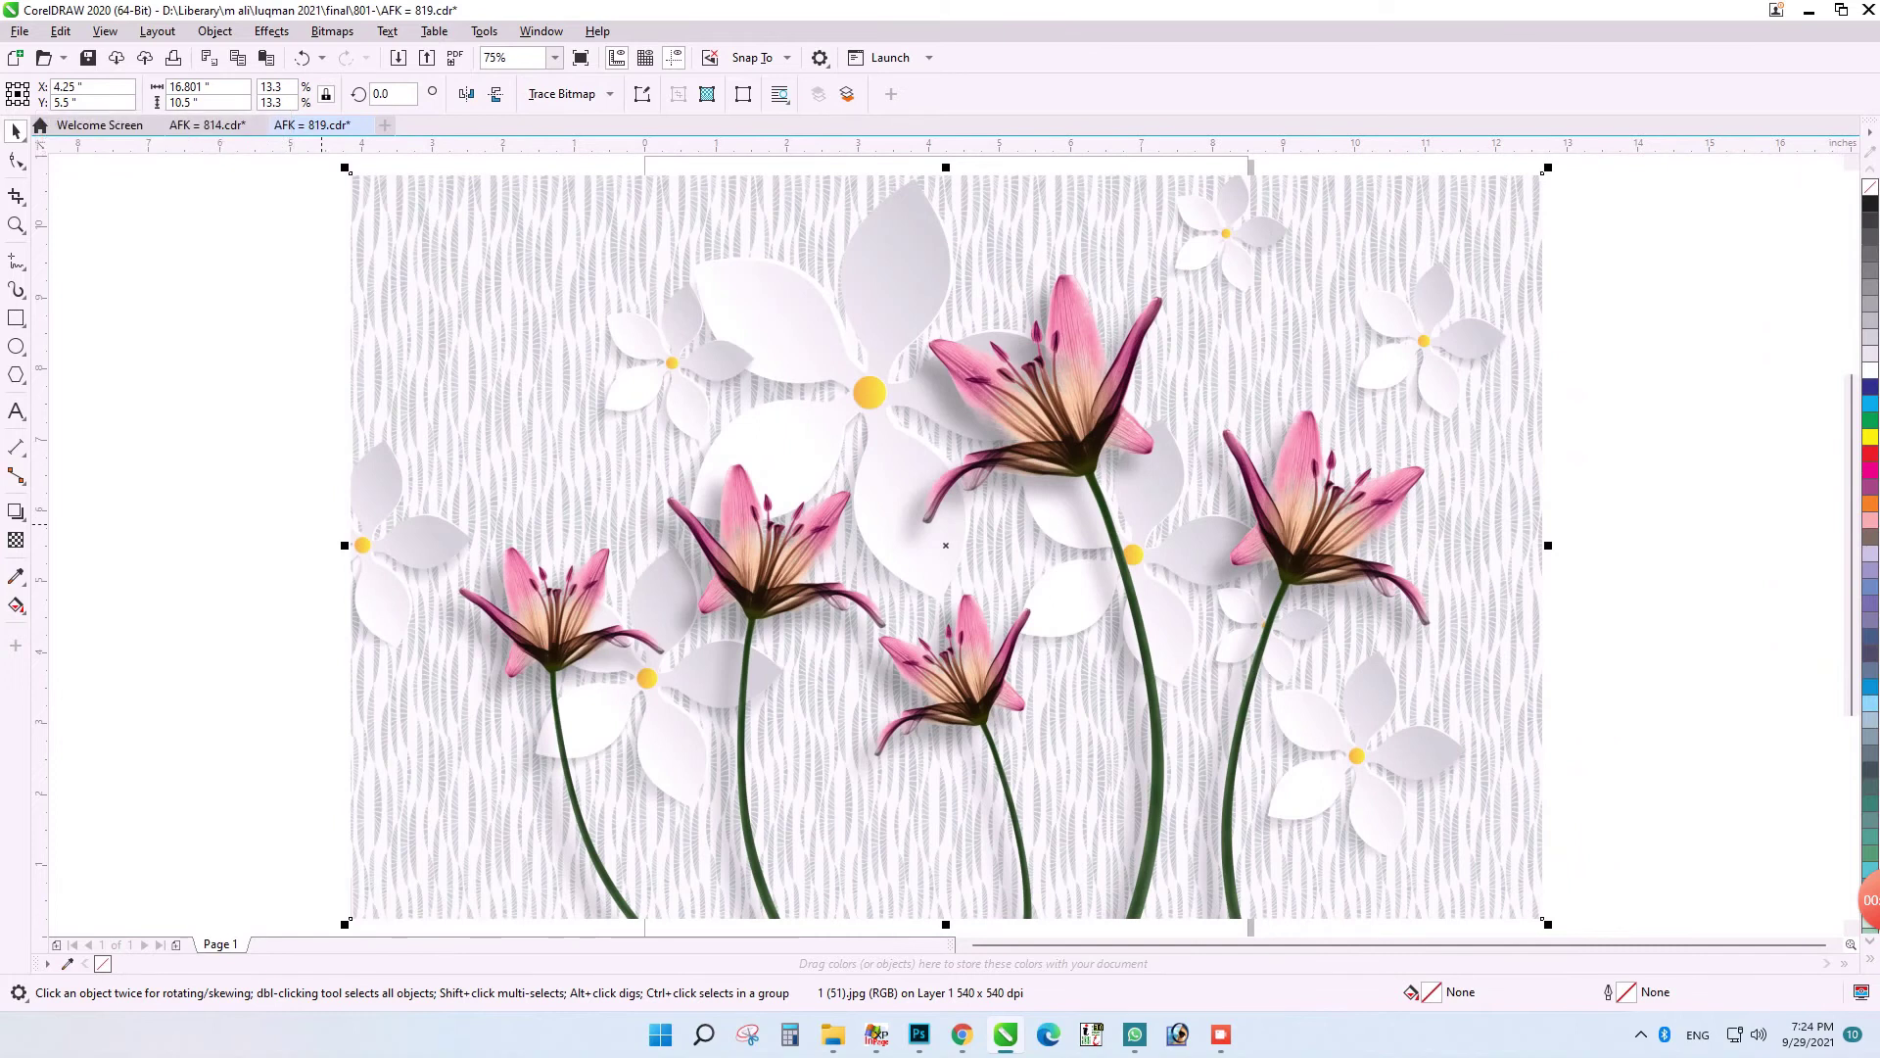
key("shift+Page_Down")
- Change the label code on the pink lily design to AFK = 820
double_click(448, 903)
key("BackSpace")
key("BackSpace")
type("20")
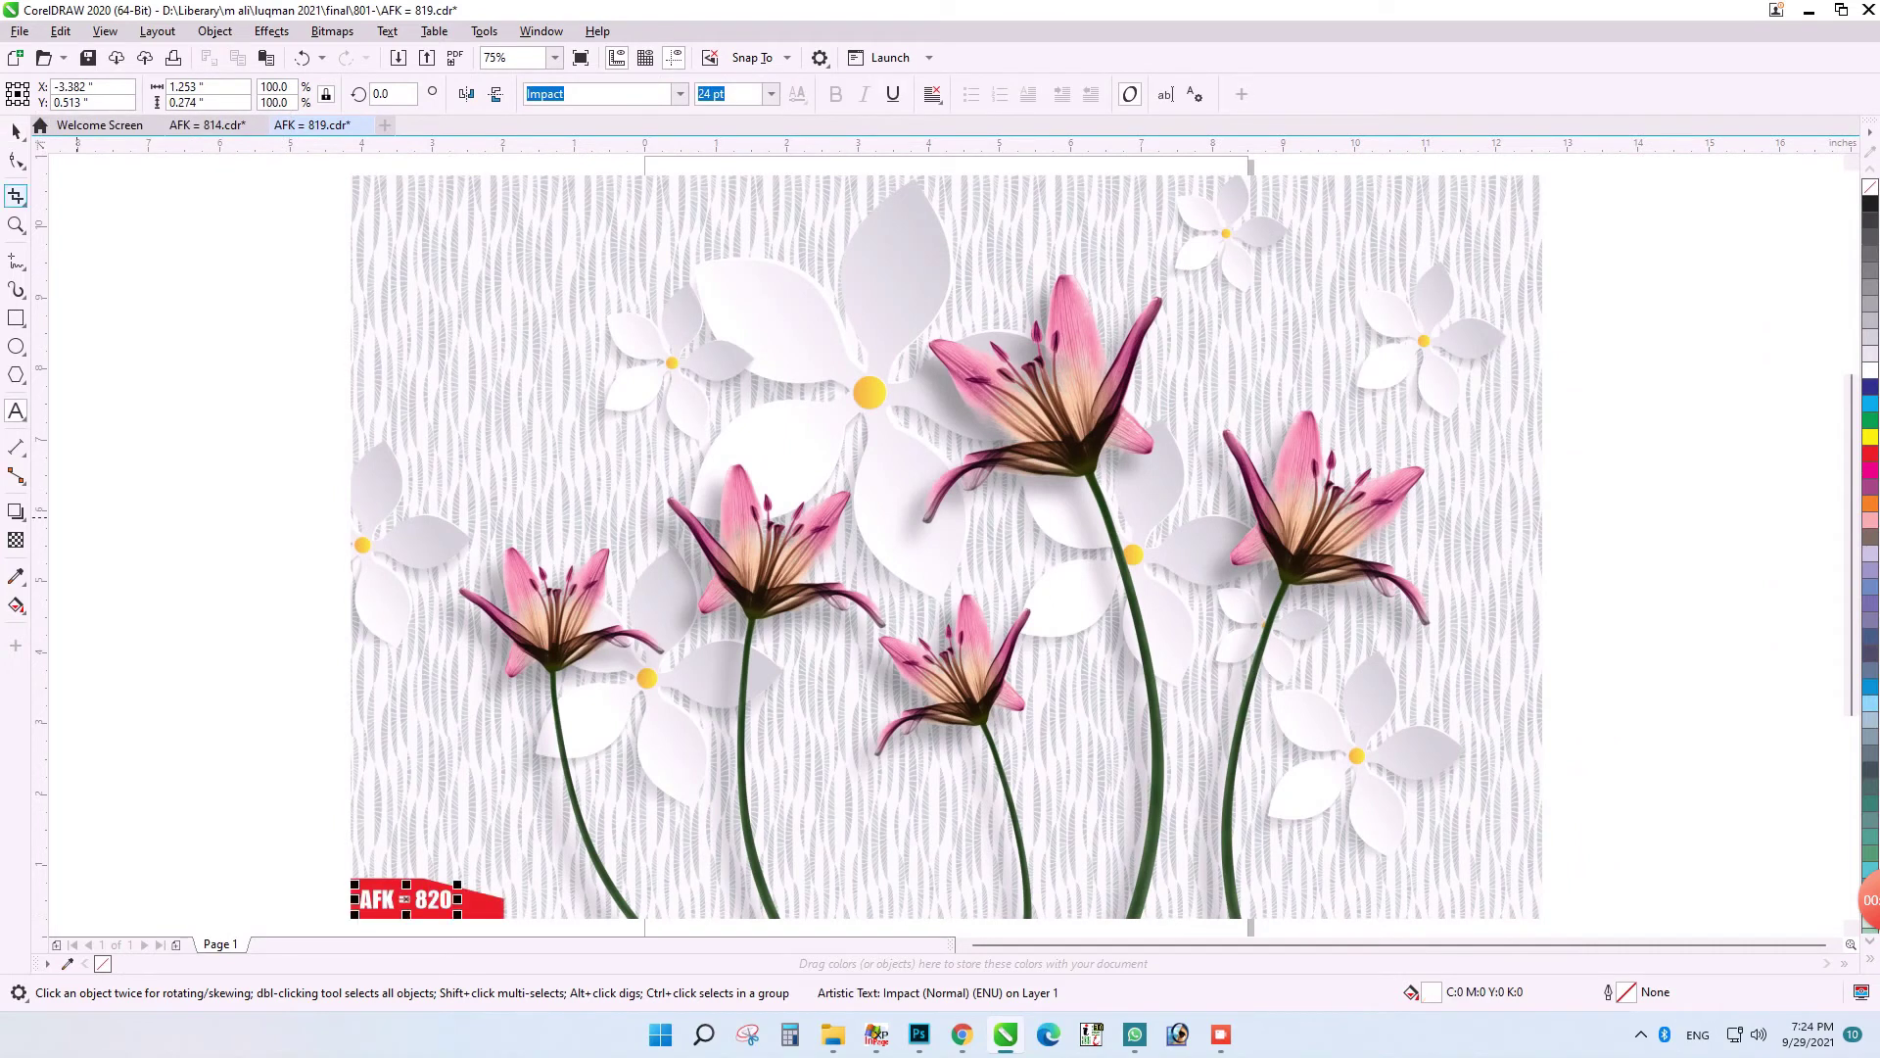
left_click(16, 131)
- Select all of the artwork and start a JPG export named AFK = 820 in the 801-900 folder
left_click(245, 428)
key("ctrl+a")
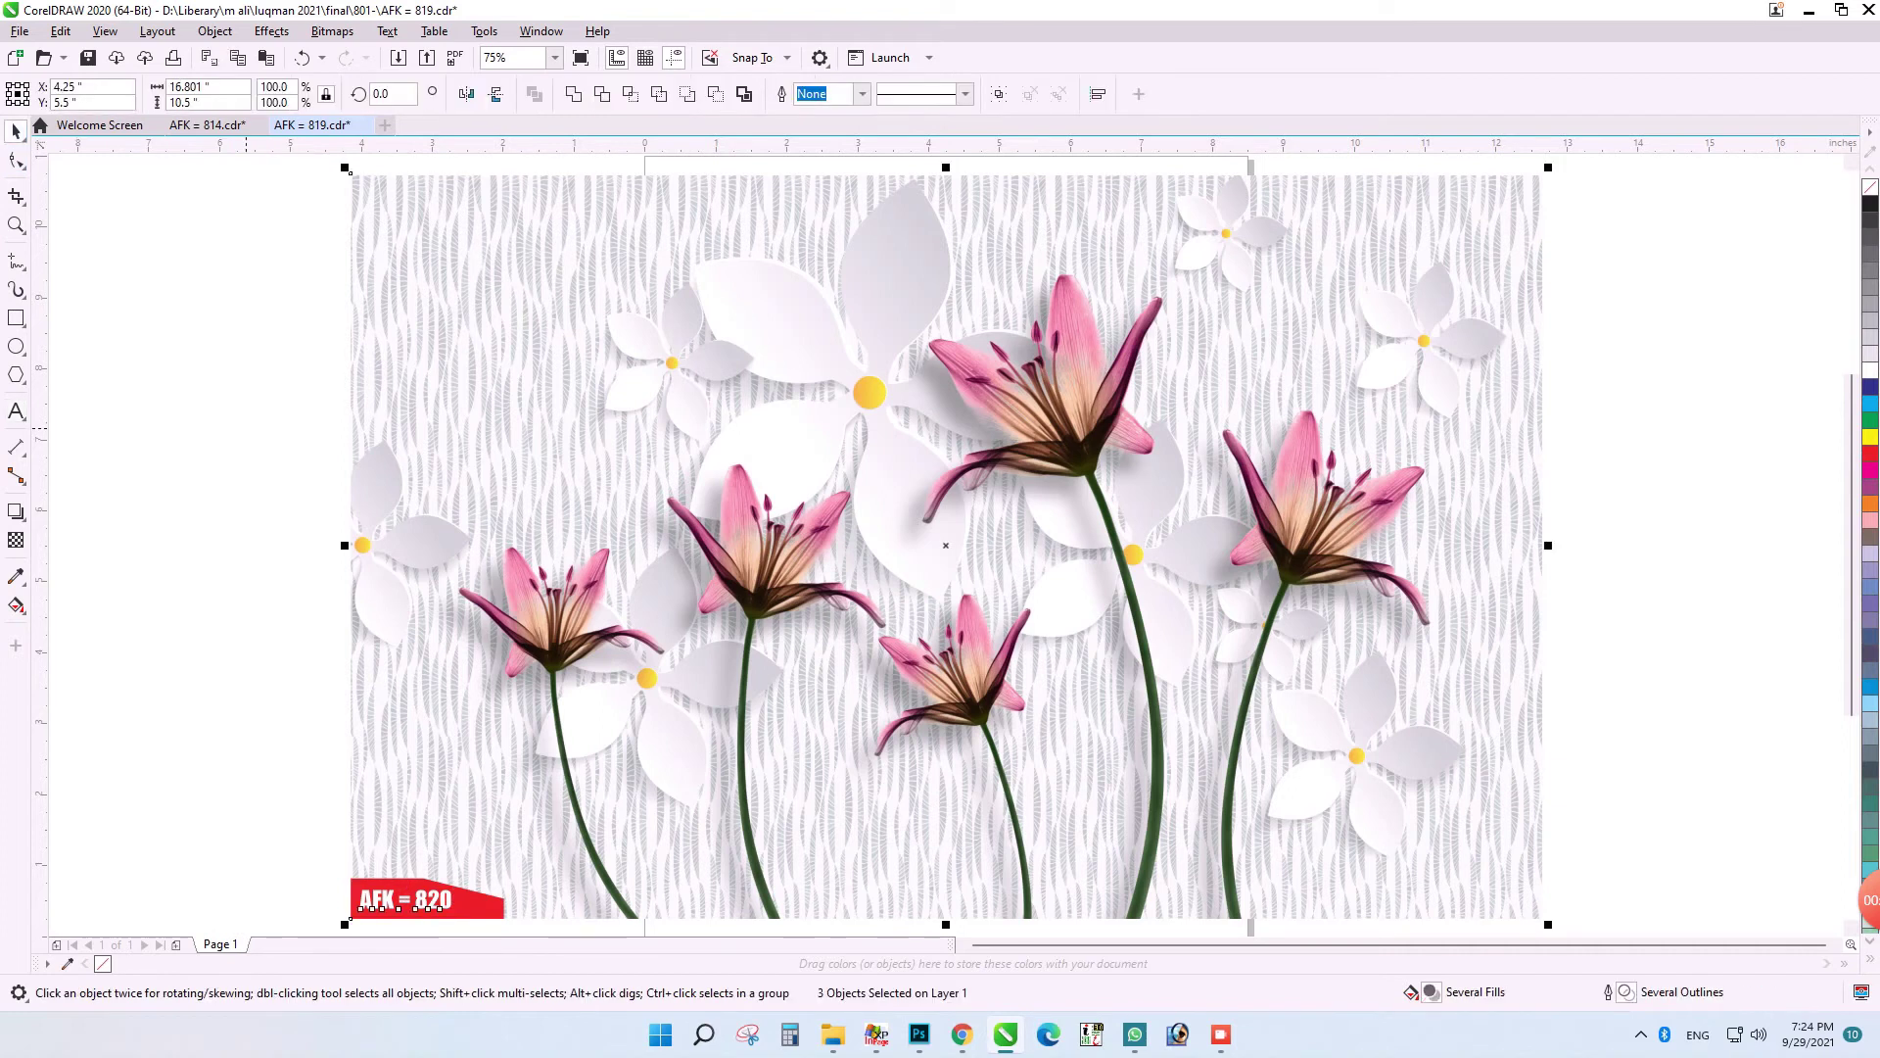
key("ctrl+e")
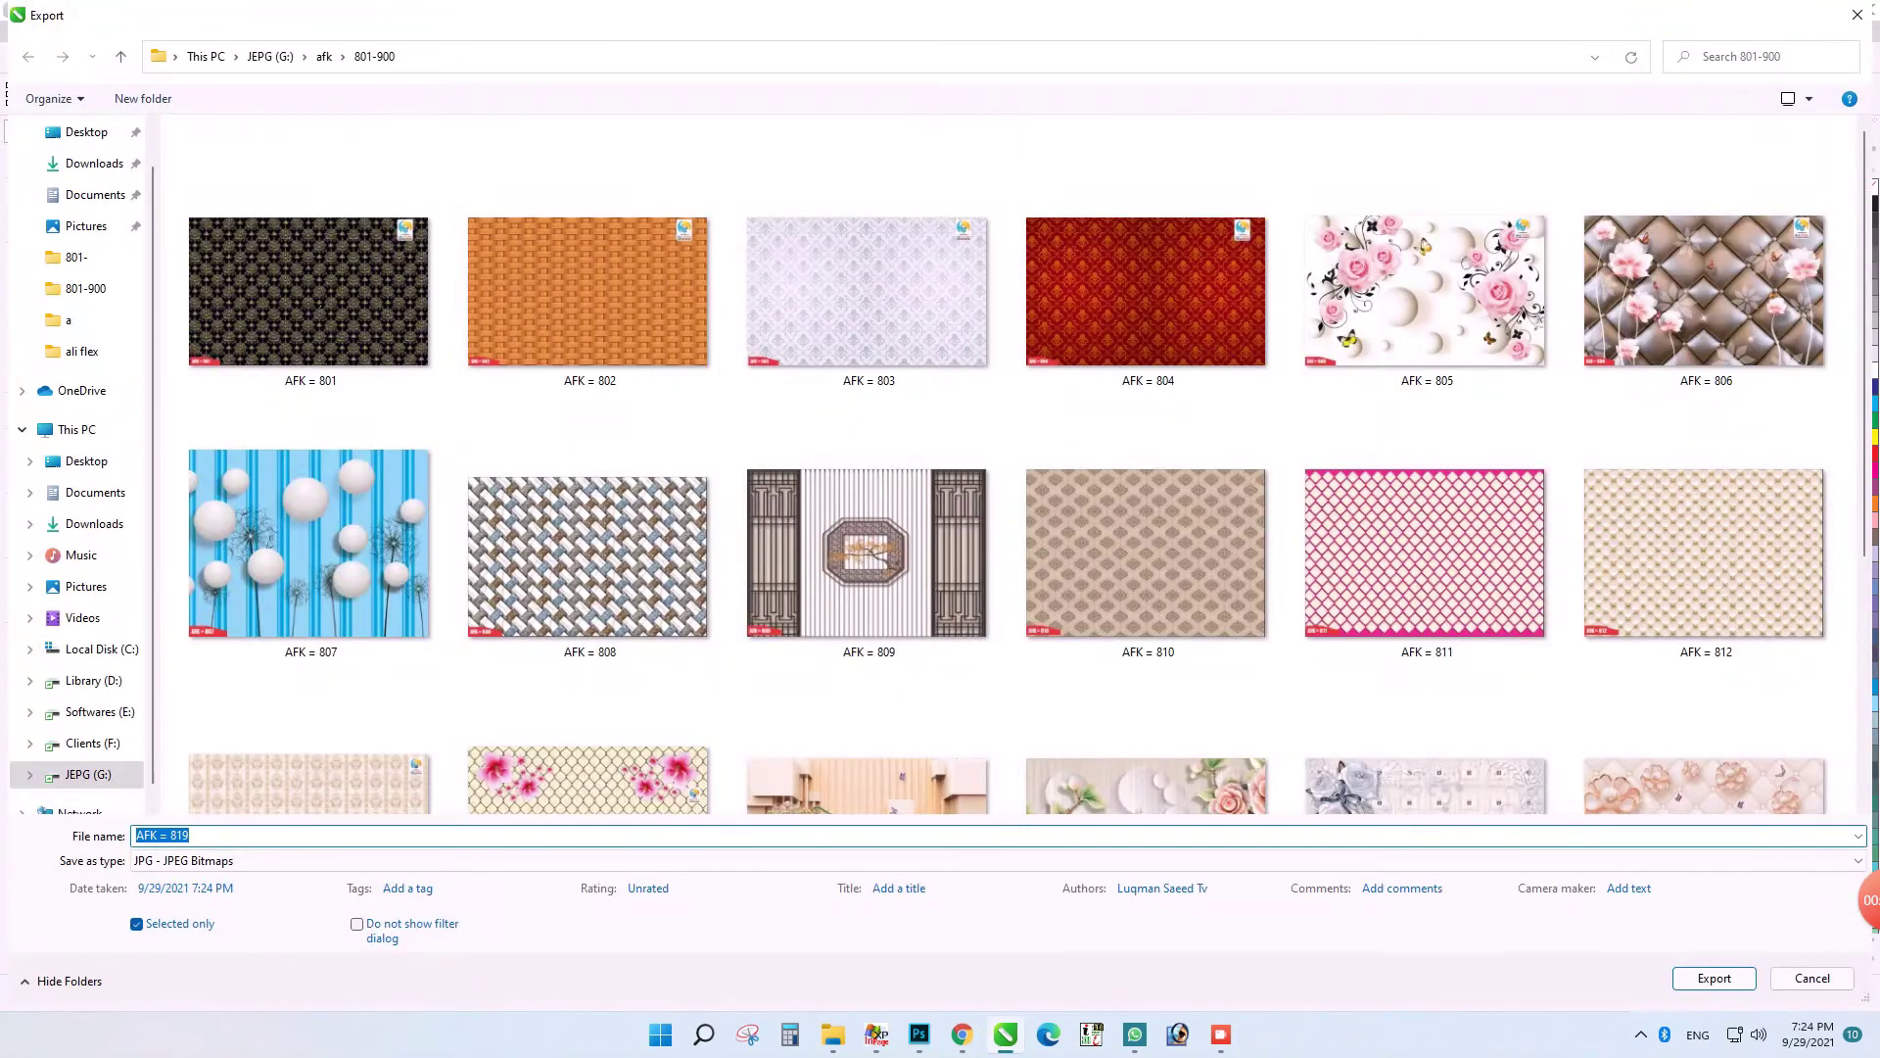
double_click(180, 835)
type("820")
key("Return")
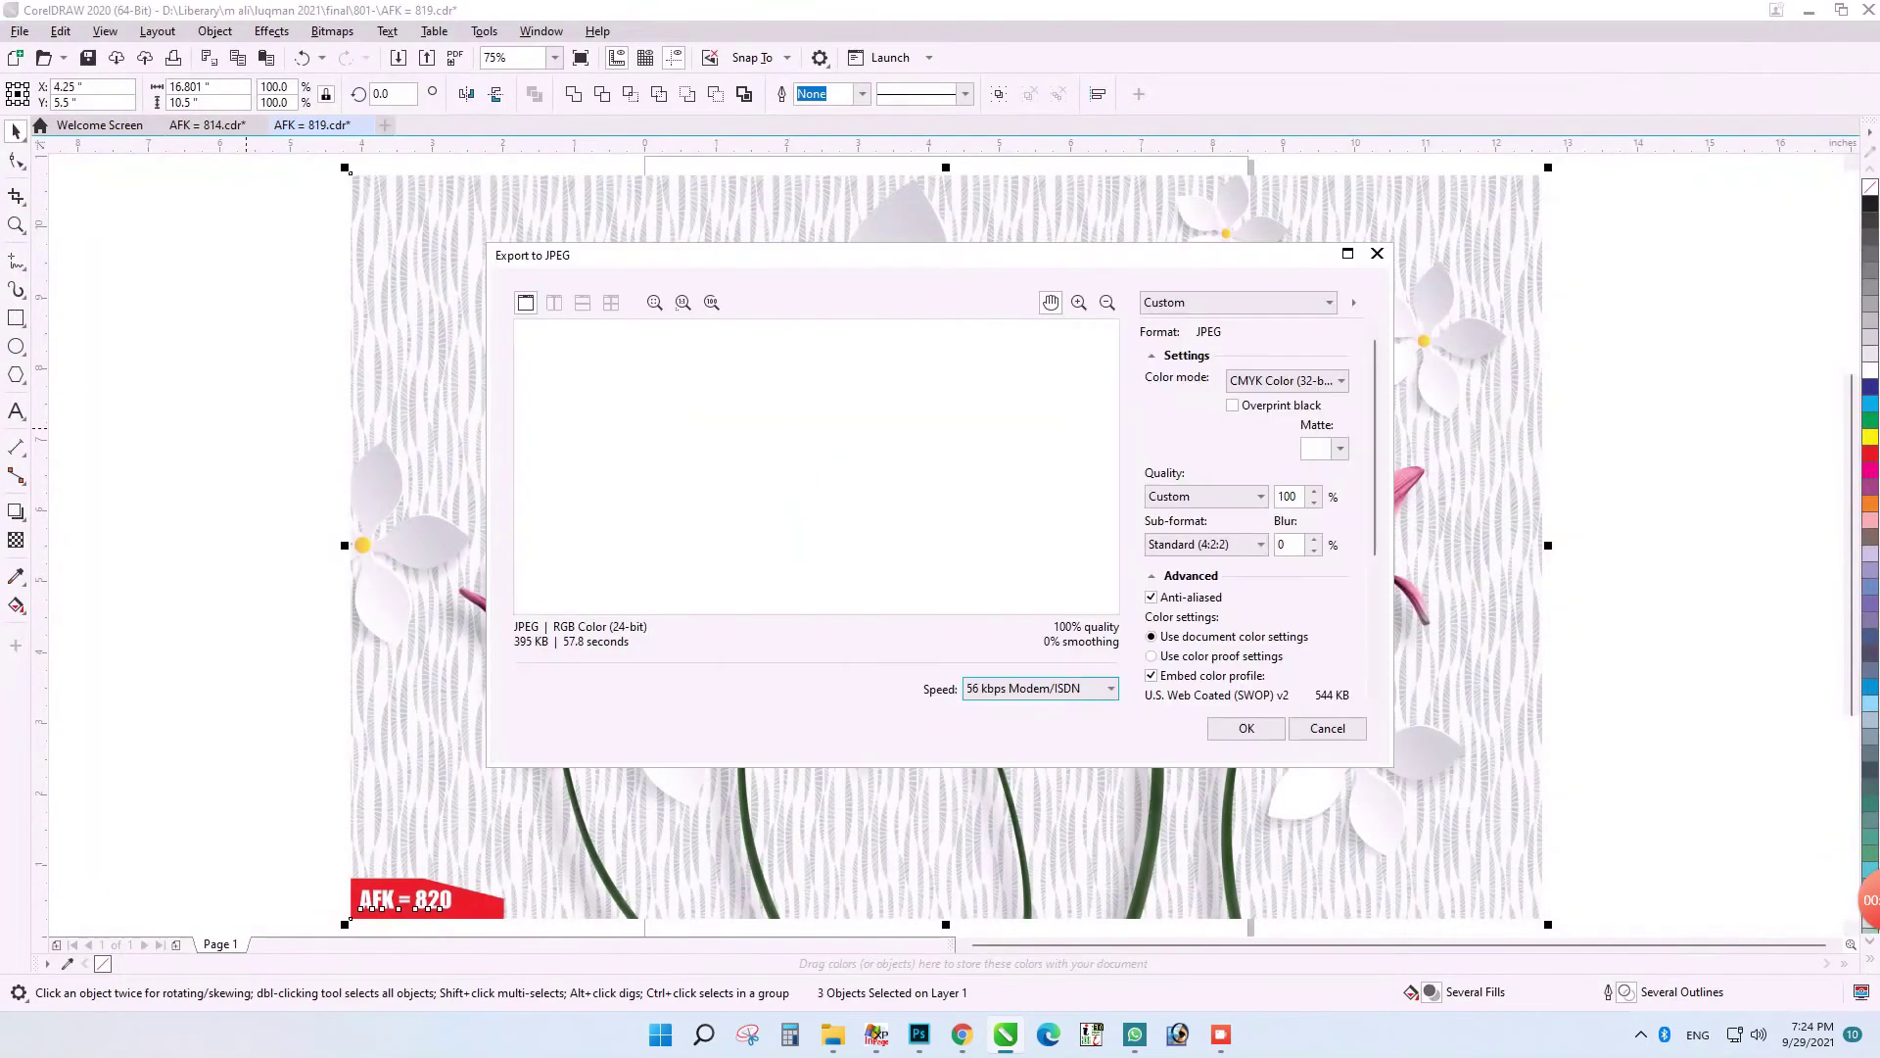
- Set the JPEG colour mode to RGB Color (24-bit) and complete the export of the pink lily design
left_click(1287, 381)
left_click(1273, 416)
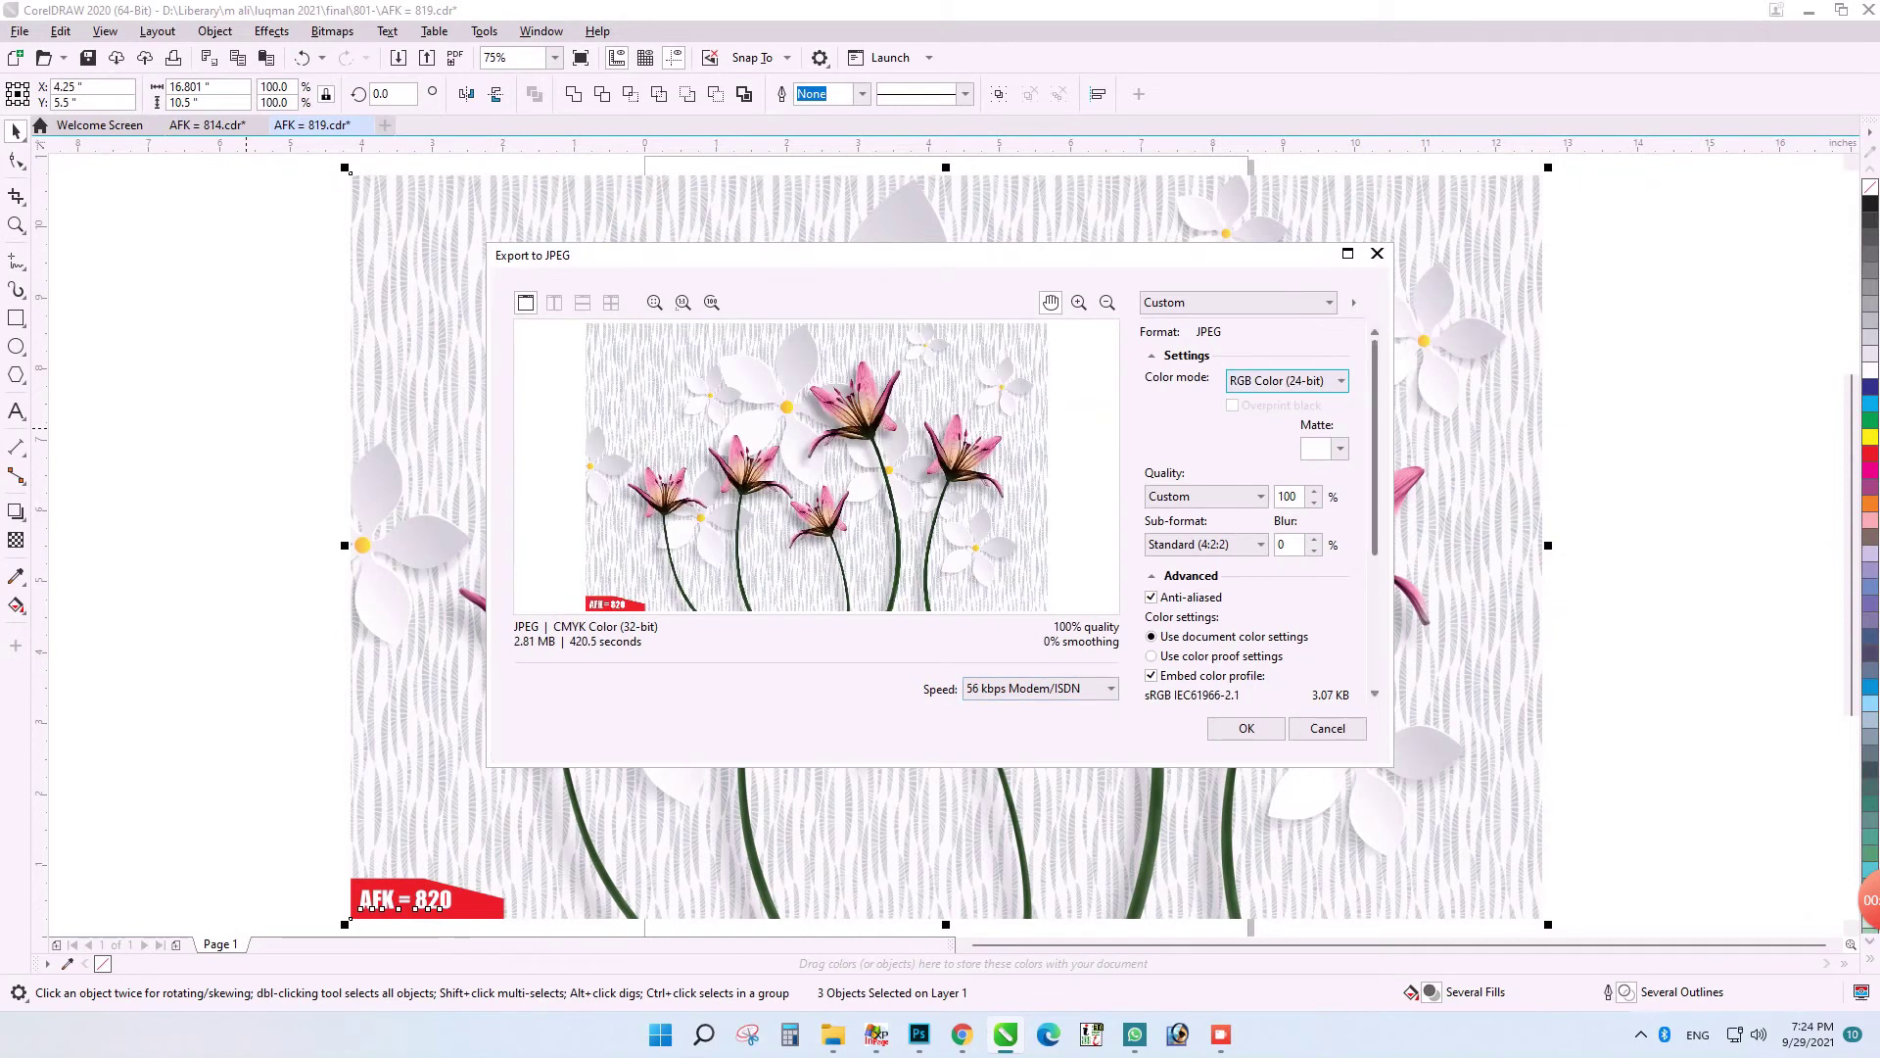
scroll(1248, 514, "down", 4)
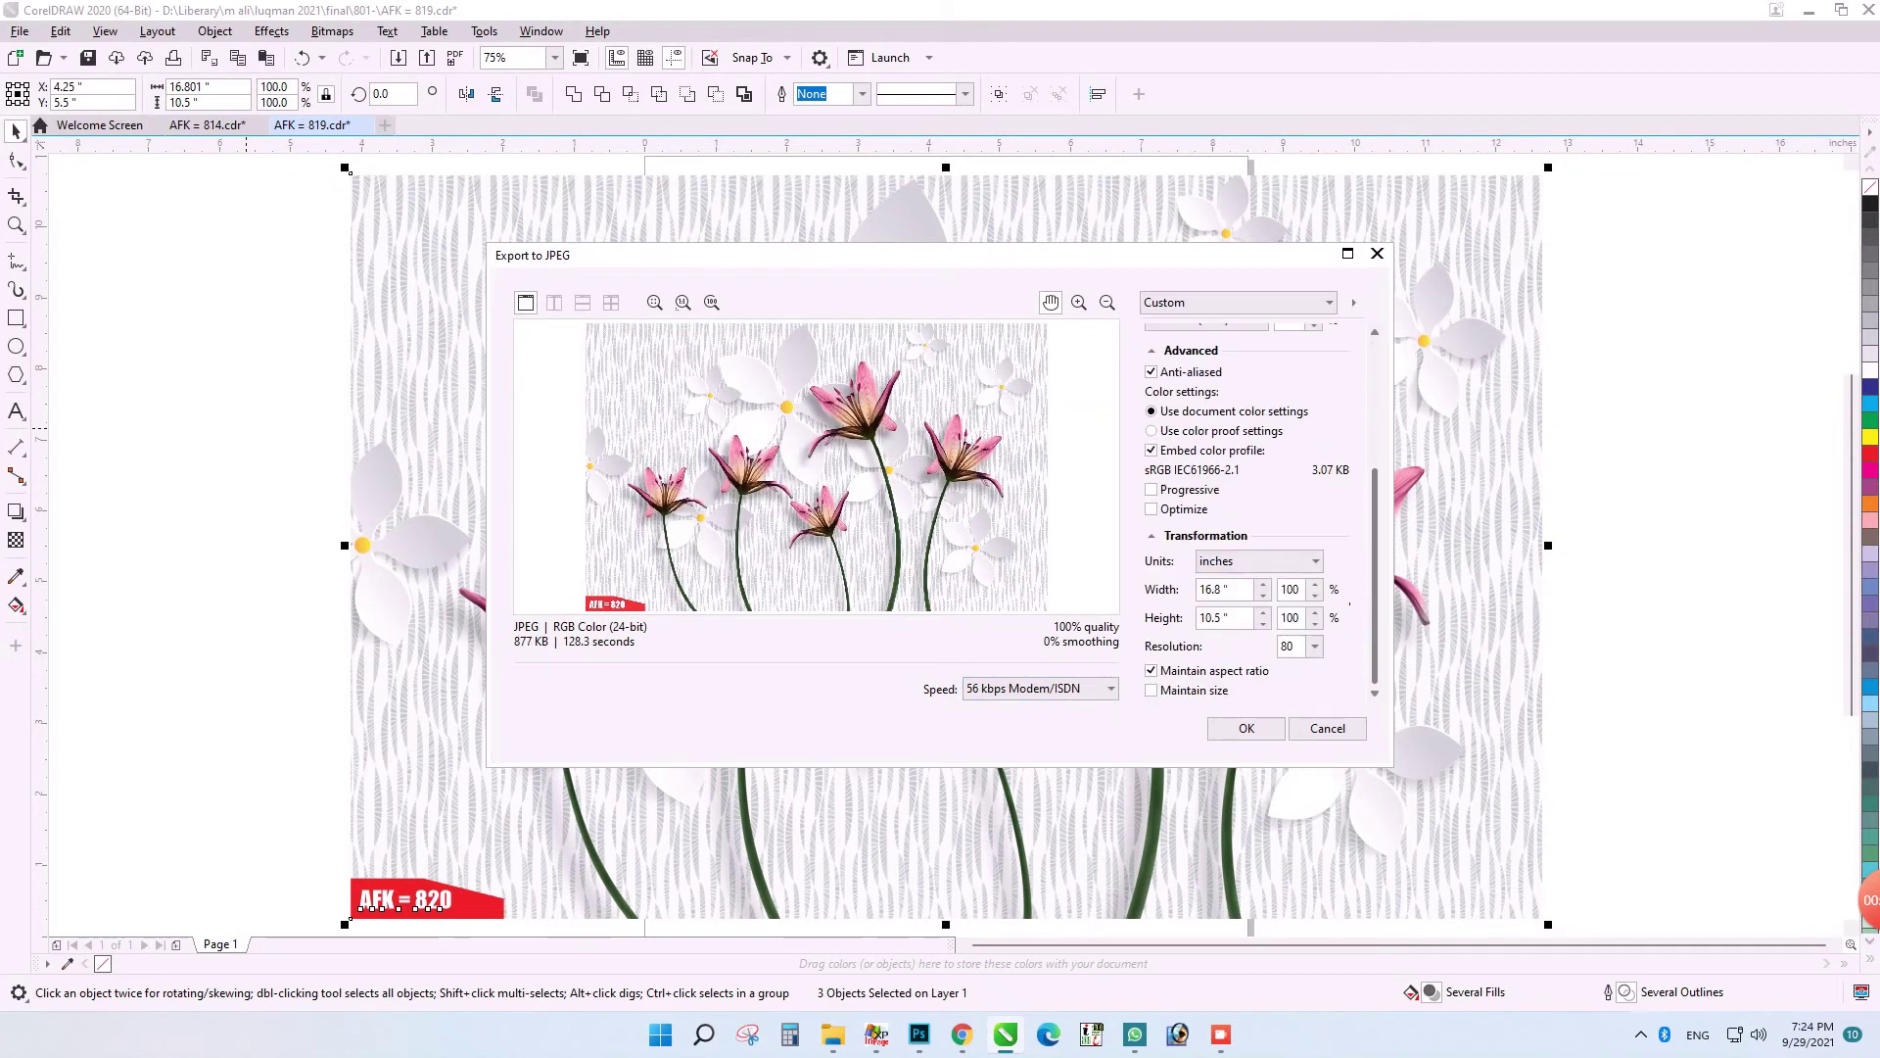
key("Return")
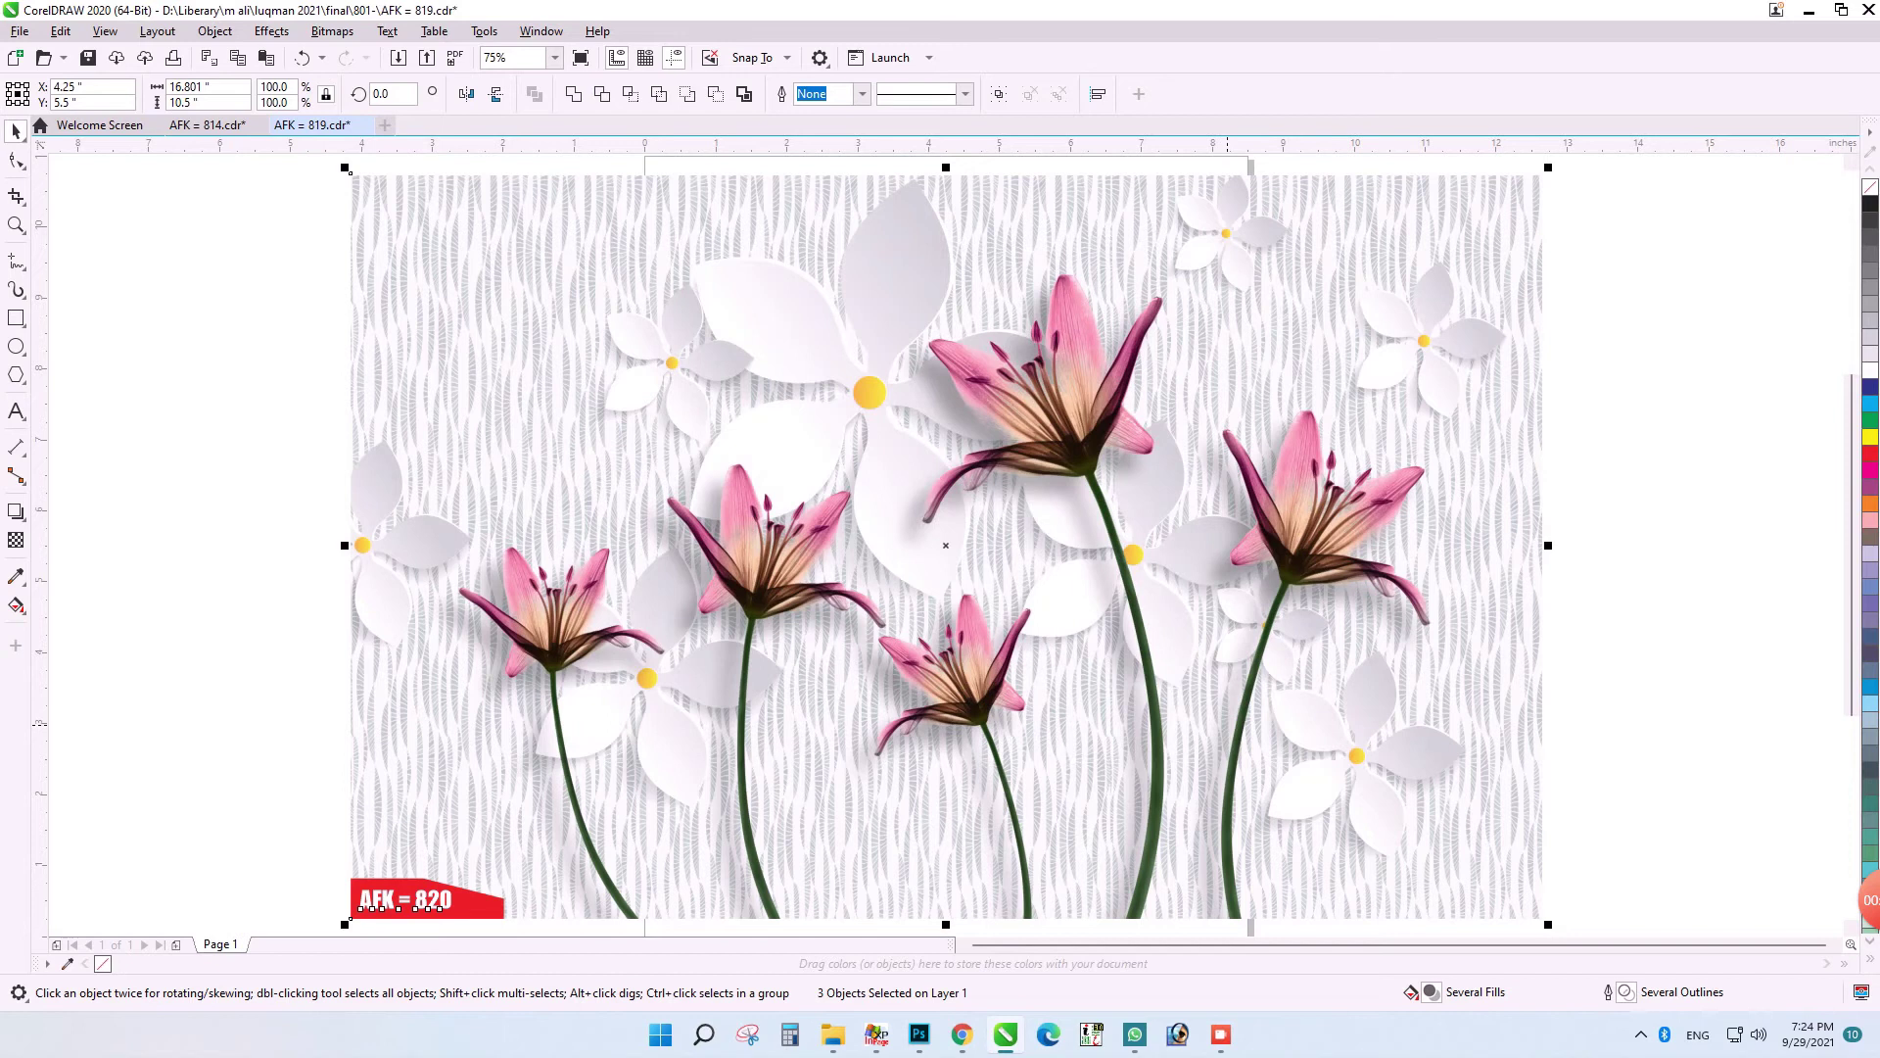
- Save the pink lily design in the 801- folder as a version 15.0 CDR file named AFK = 820
key("ctrl+shift+s")
left_click(1009, 937)
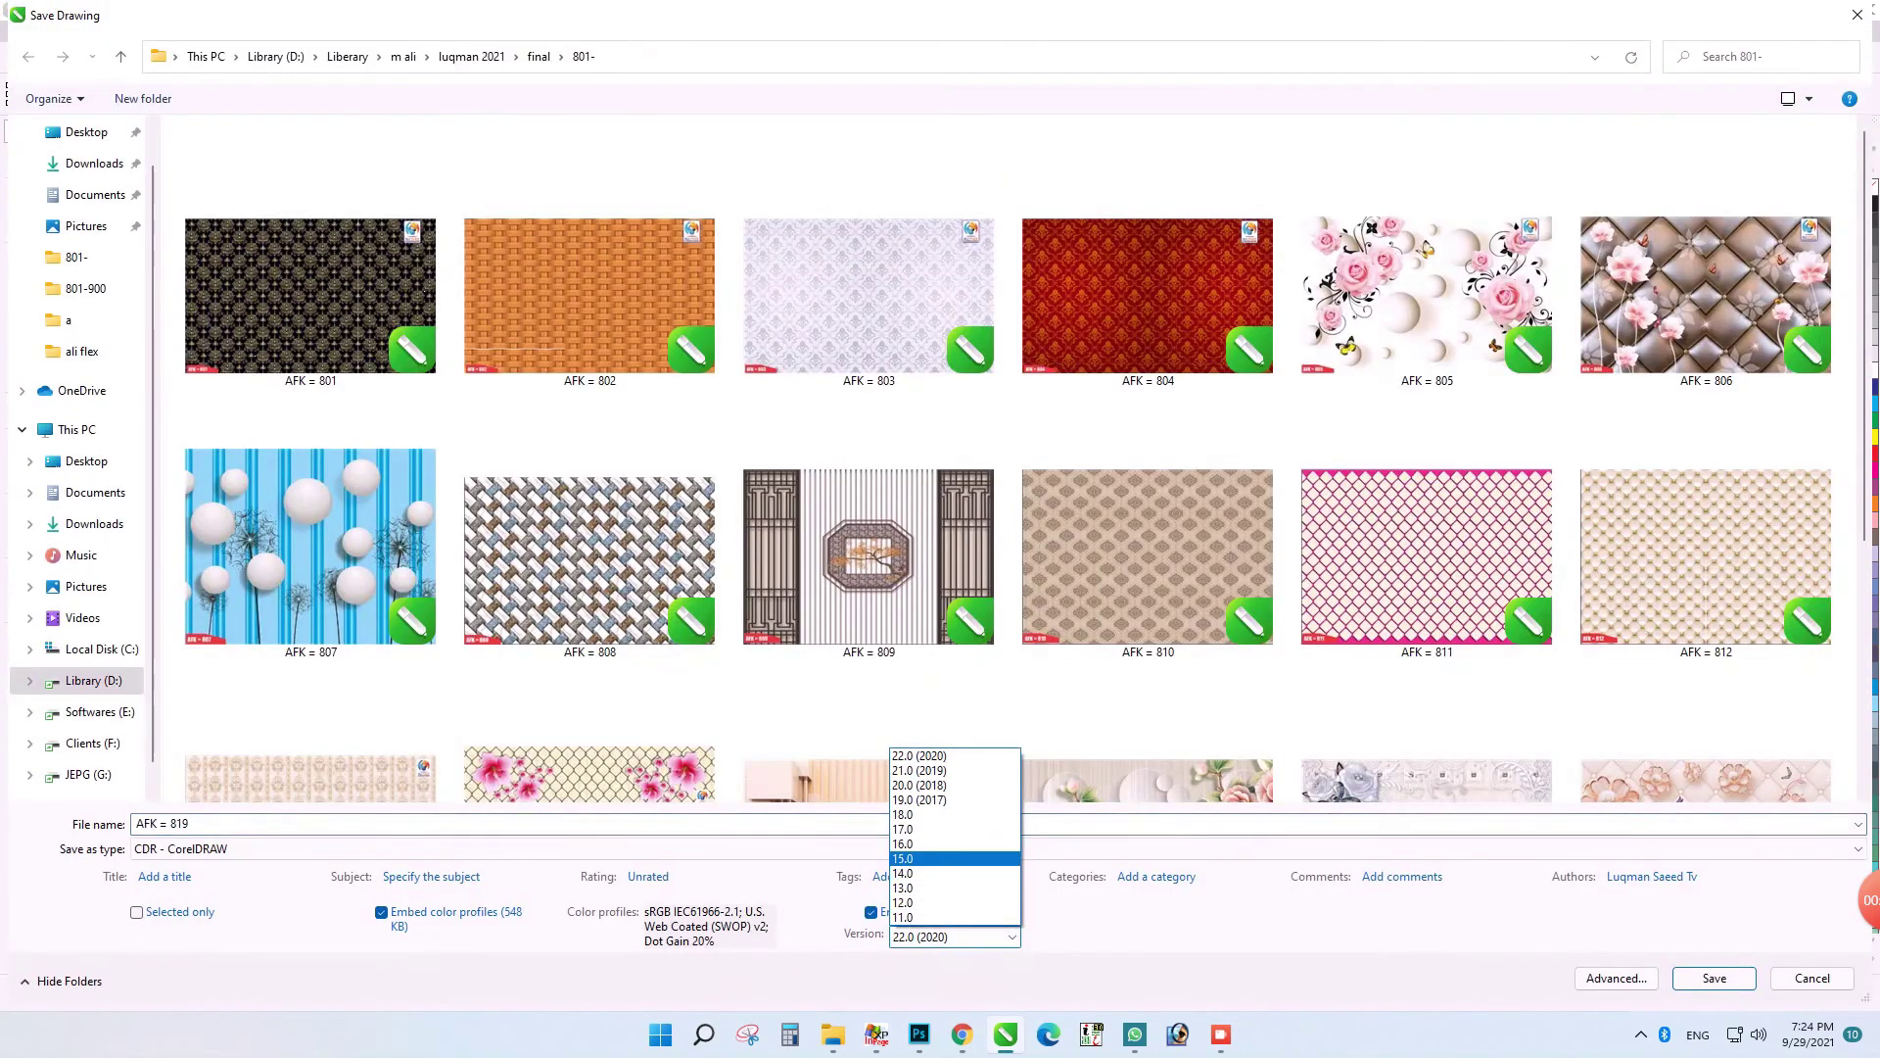
left_click(921, 859)
double_click(180, 824)
type("820")
key("Return")
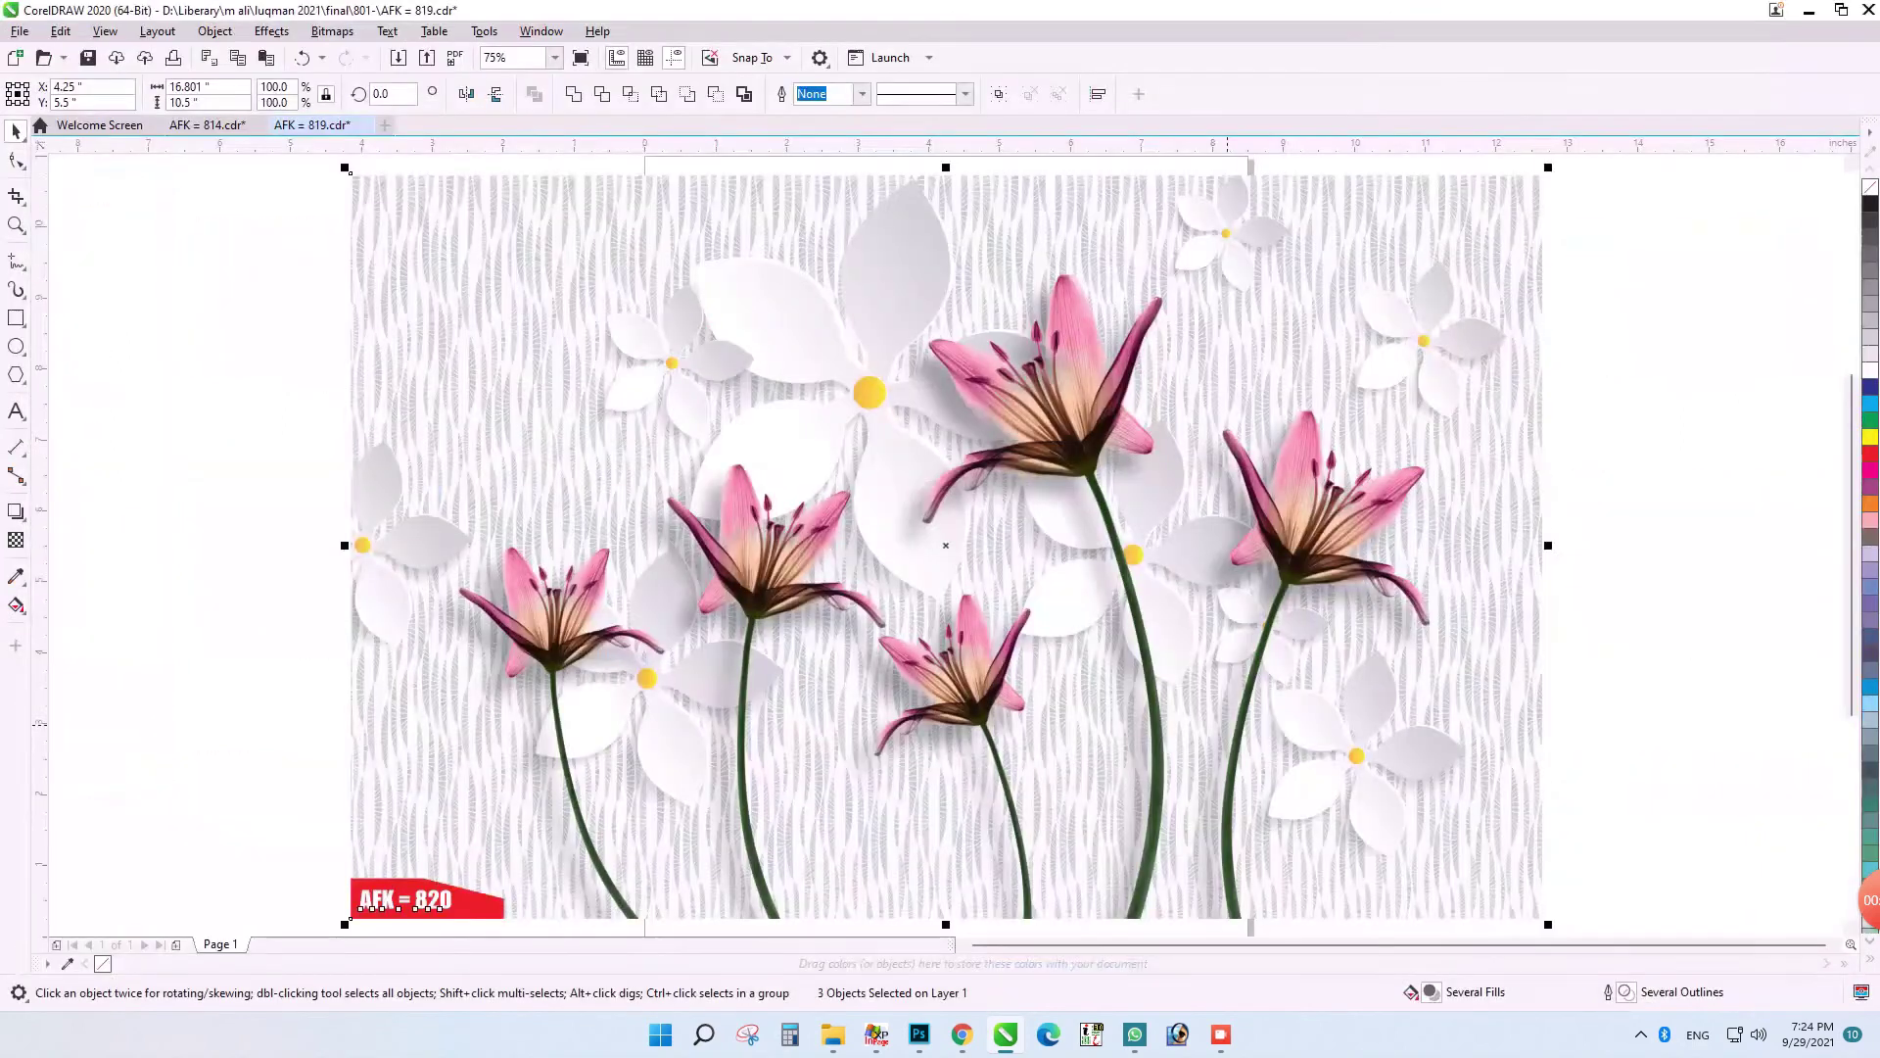
- Import the 1 (64).jpg image, size it to 10.5 inches high, centre it behind the label and remove the pink lily image
key("ctrl+i")
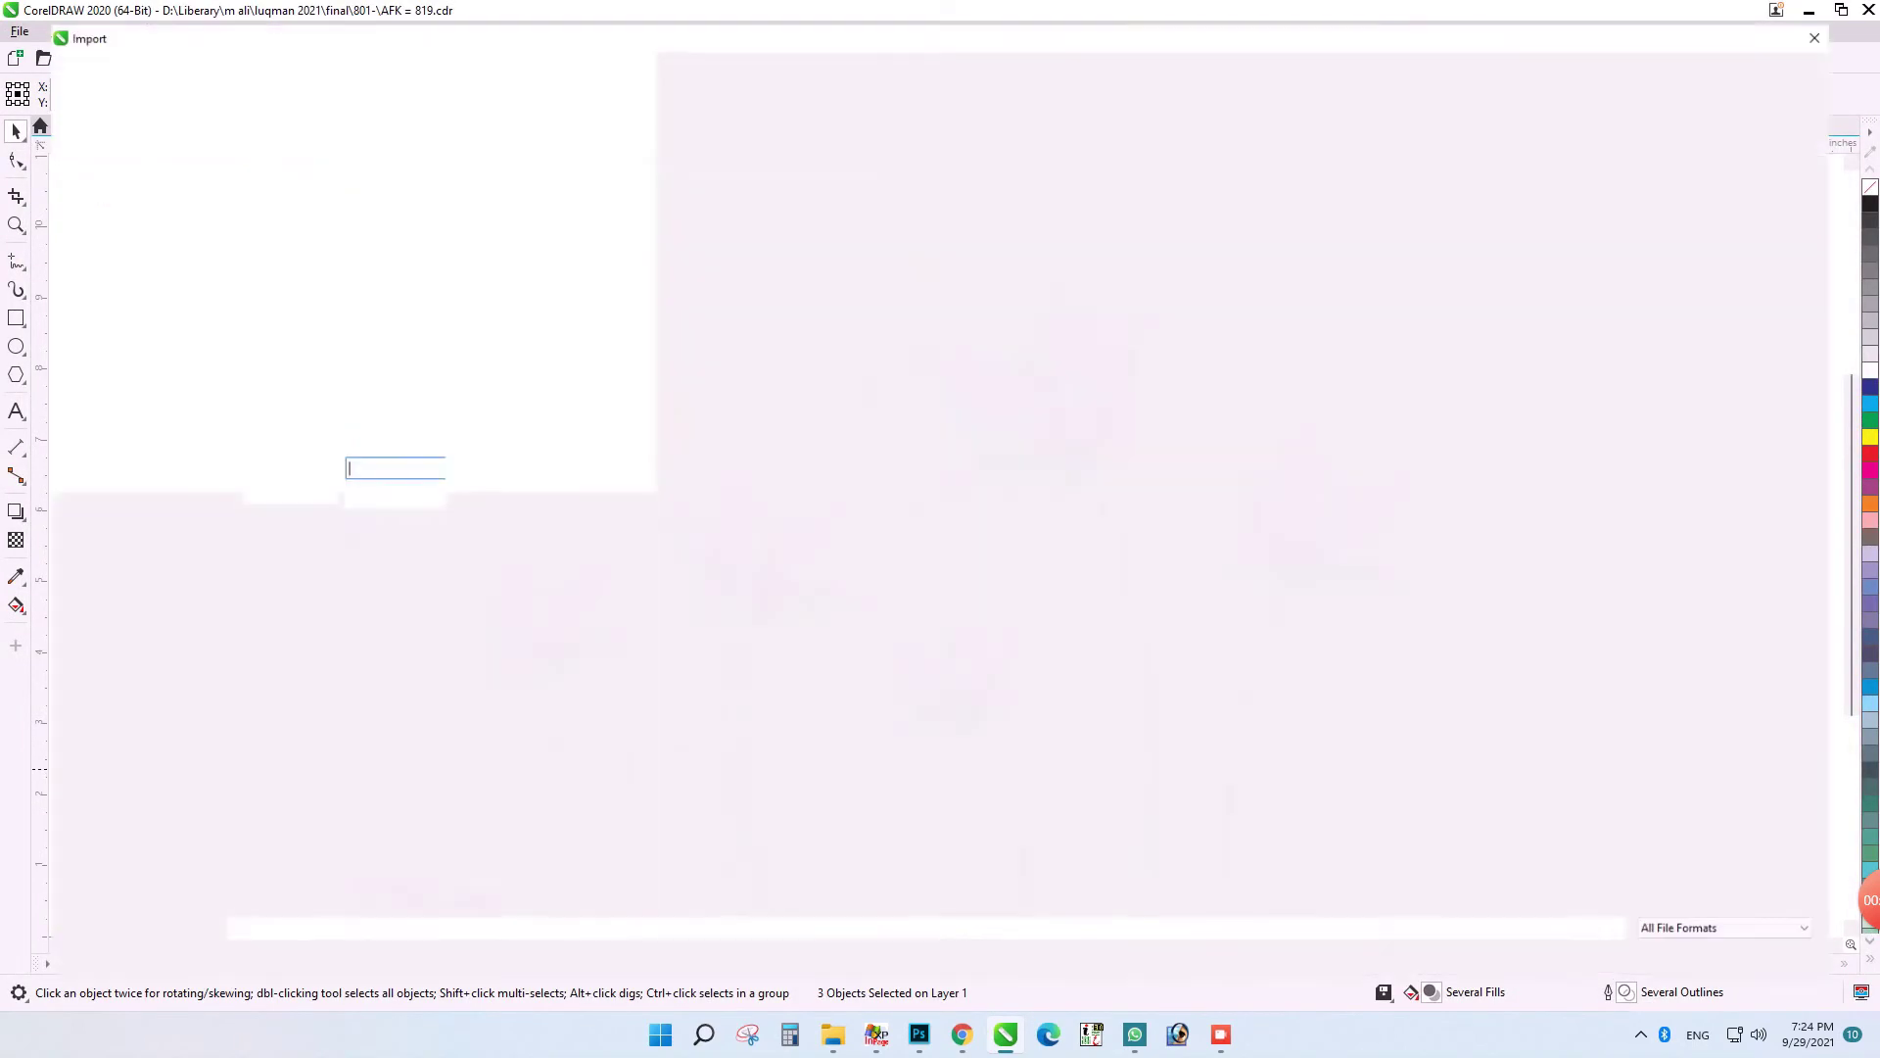
double_click(1445, 223)
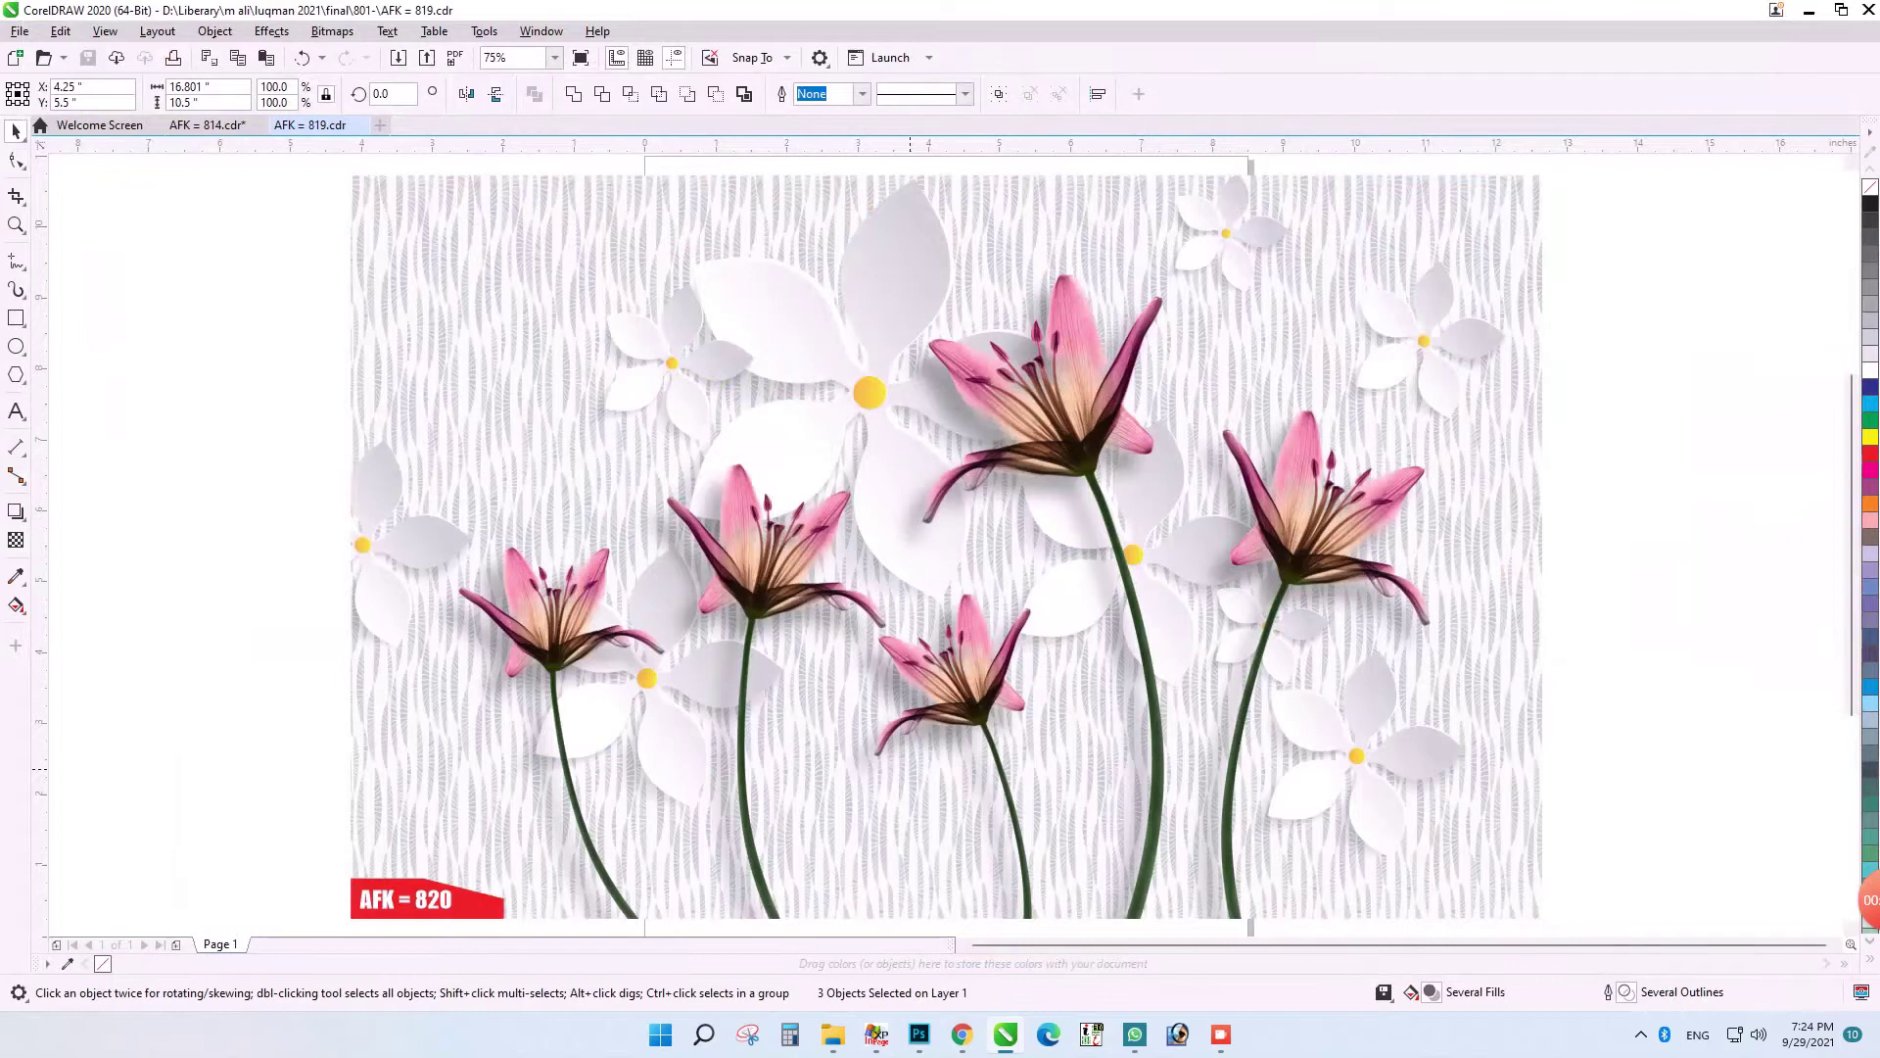
left_click(429, 218)
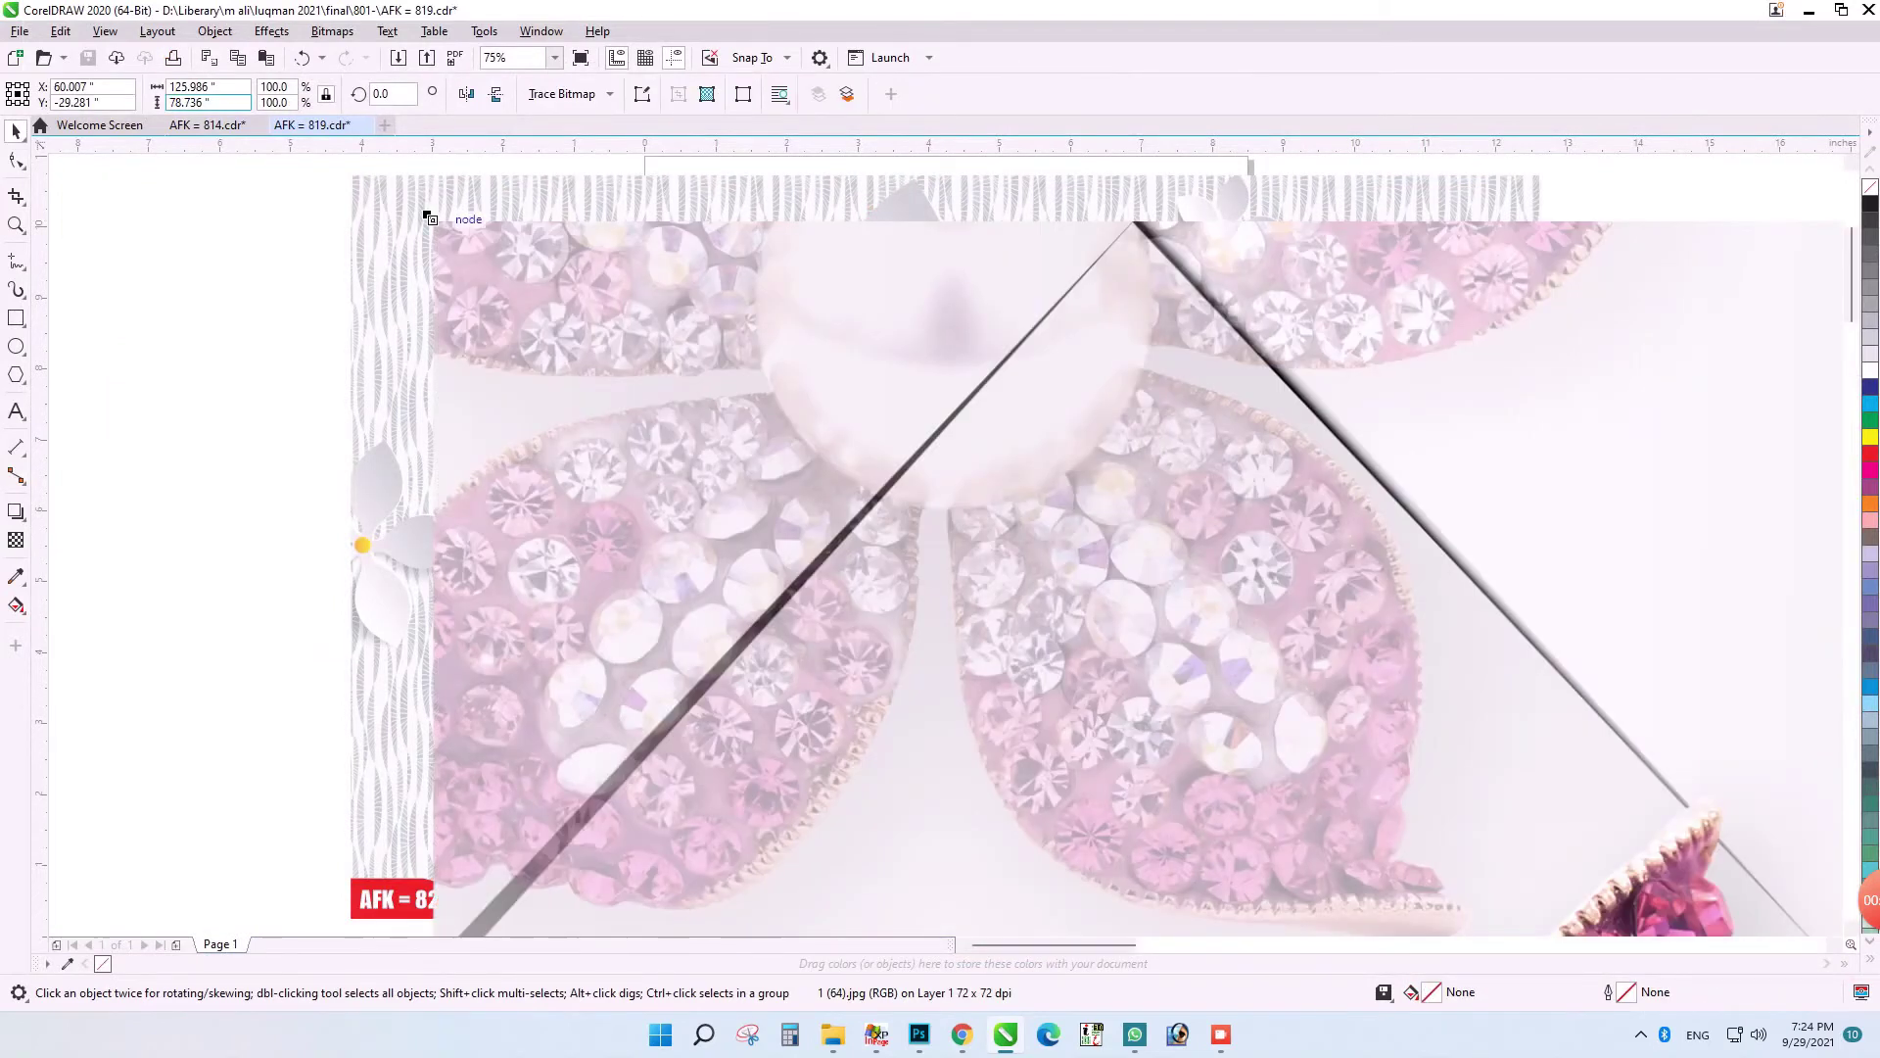
type("10.5")
key("Return")
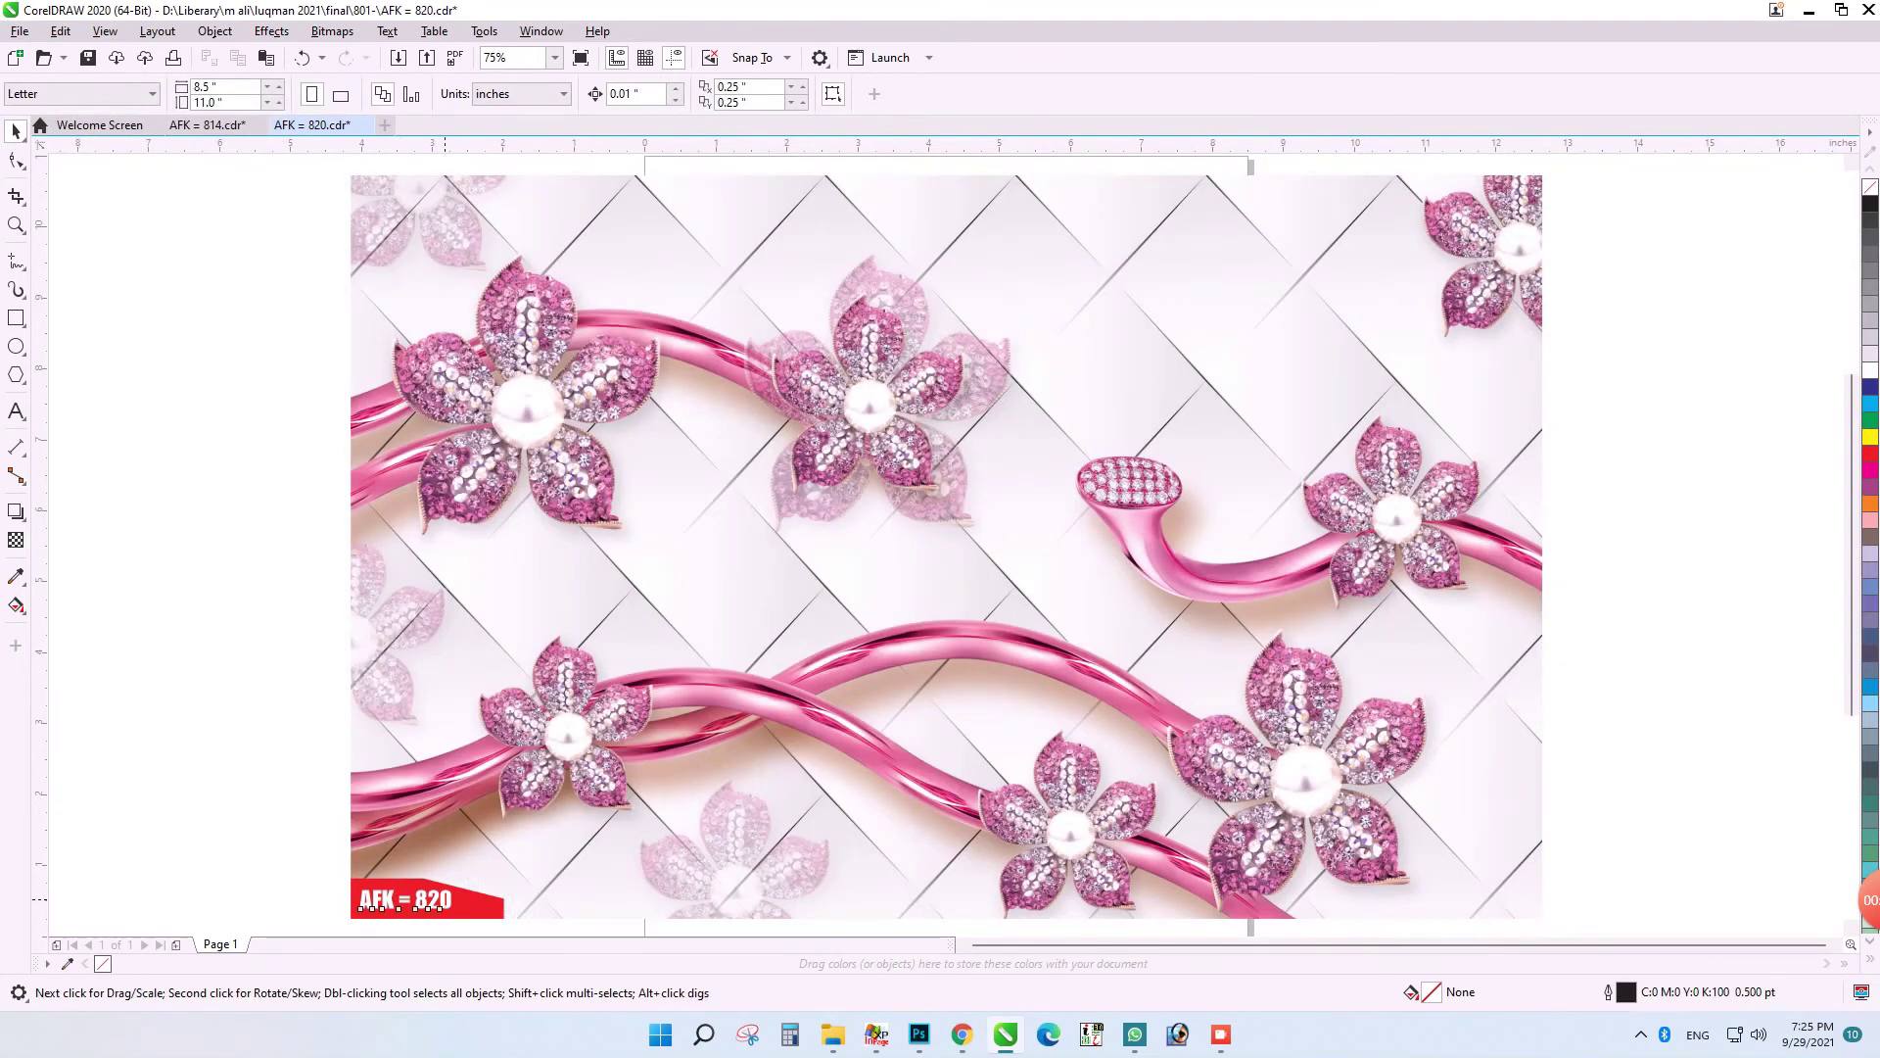
- Change the label code on the jewelled flower design to AFK = 821
double_click(445, 899)
key("shift+Right")
key("Escape")
- Select all of the artwork and start a JPG export named AFK = 821 in the 801-900 folder
key("ctrl+a")
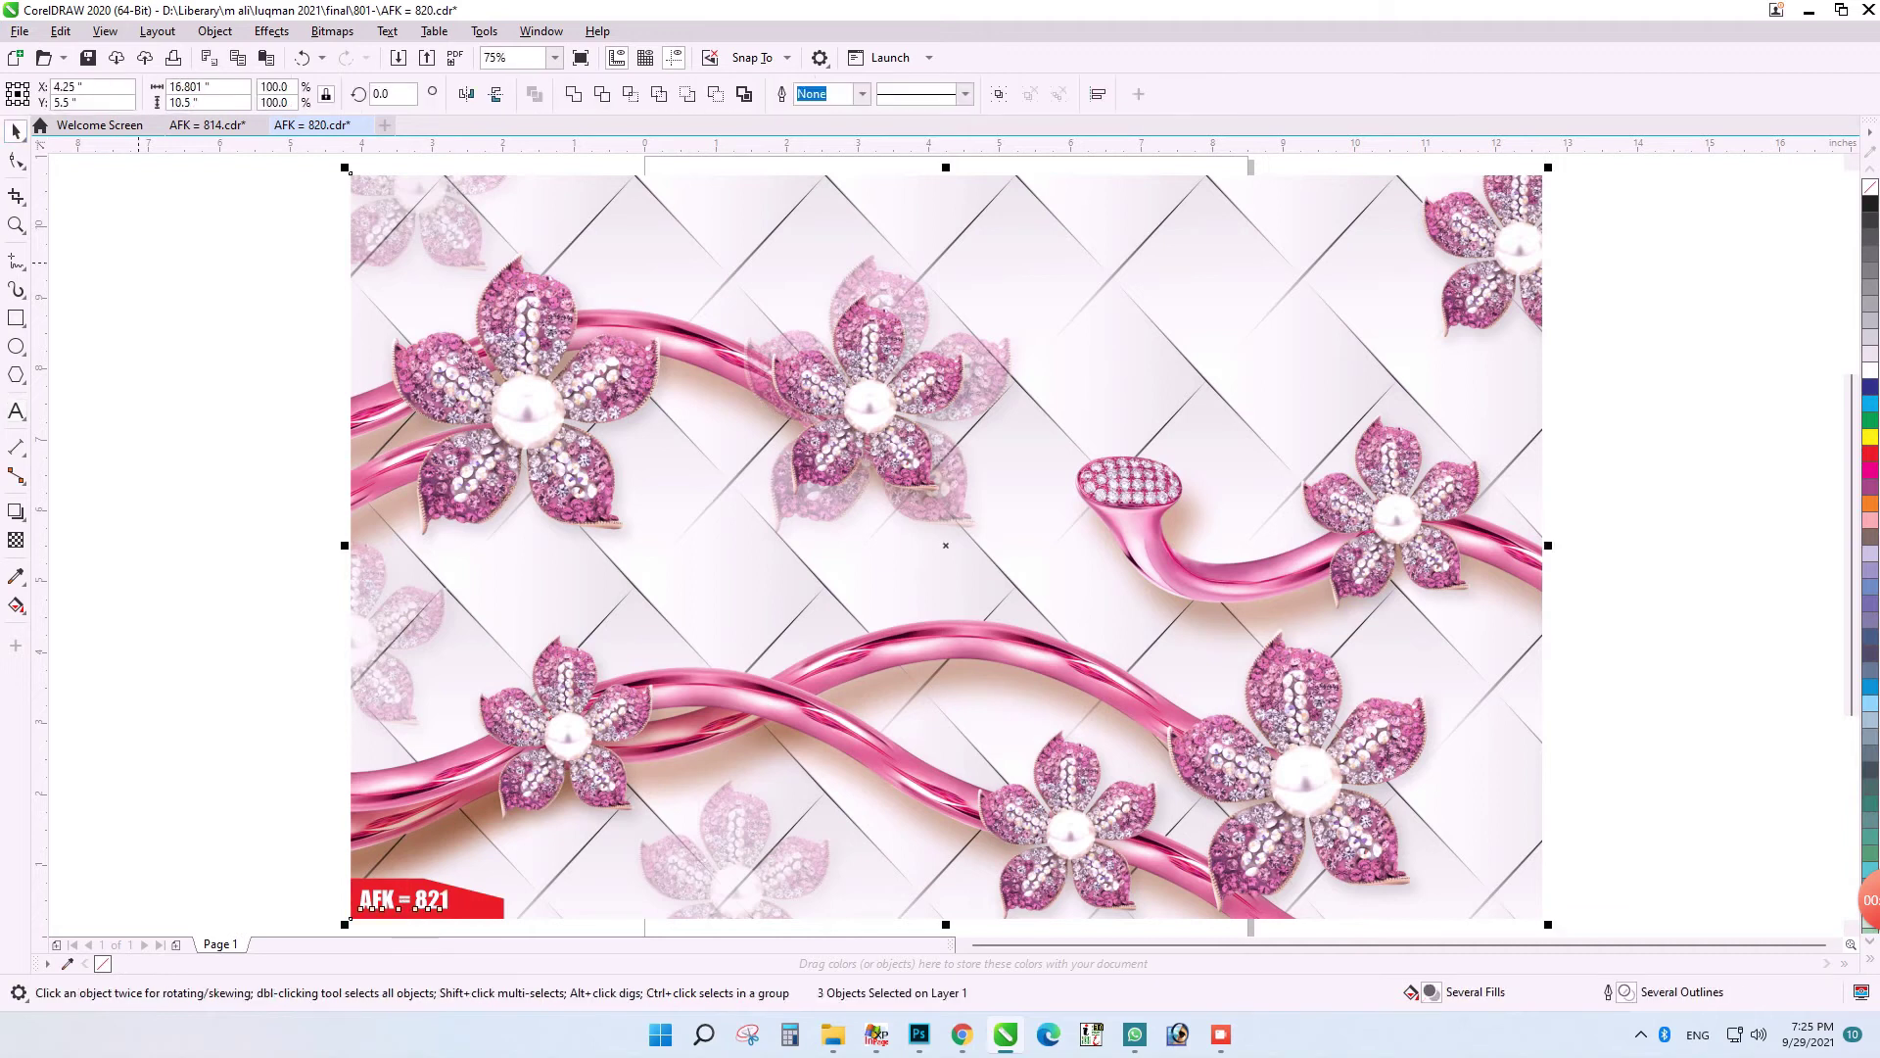
key("ctrl+e")
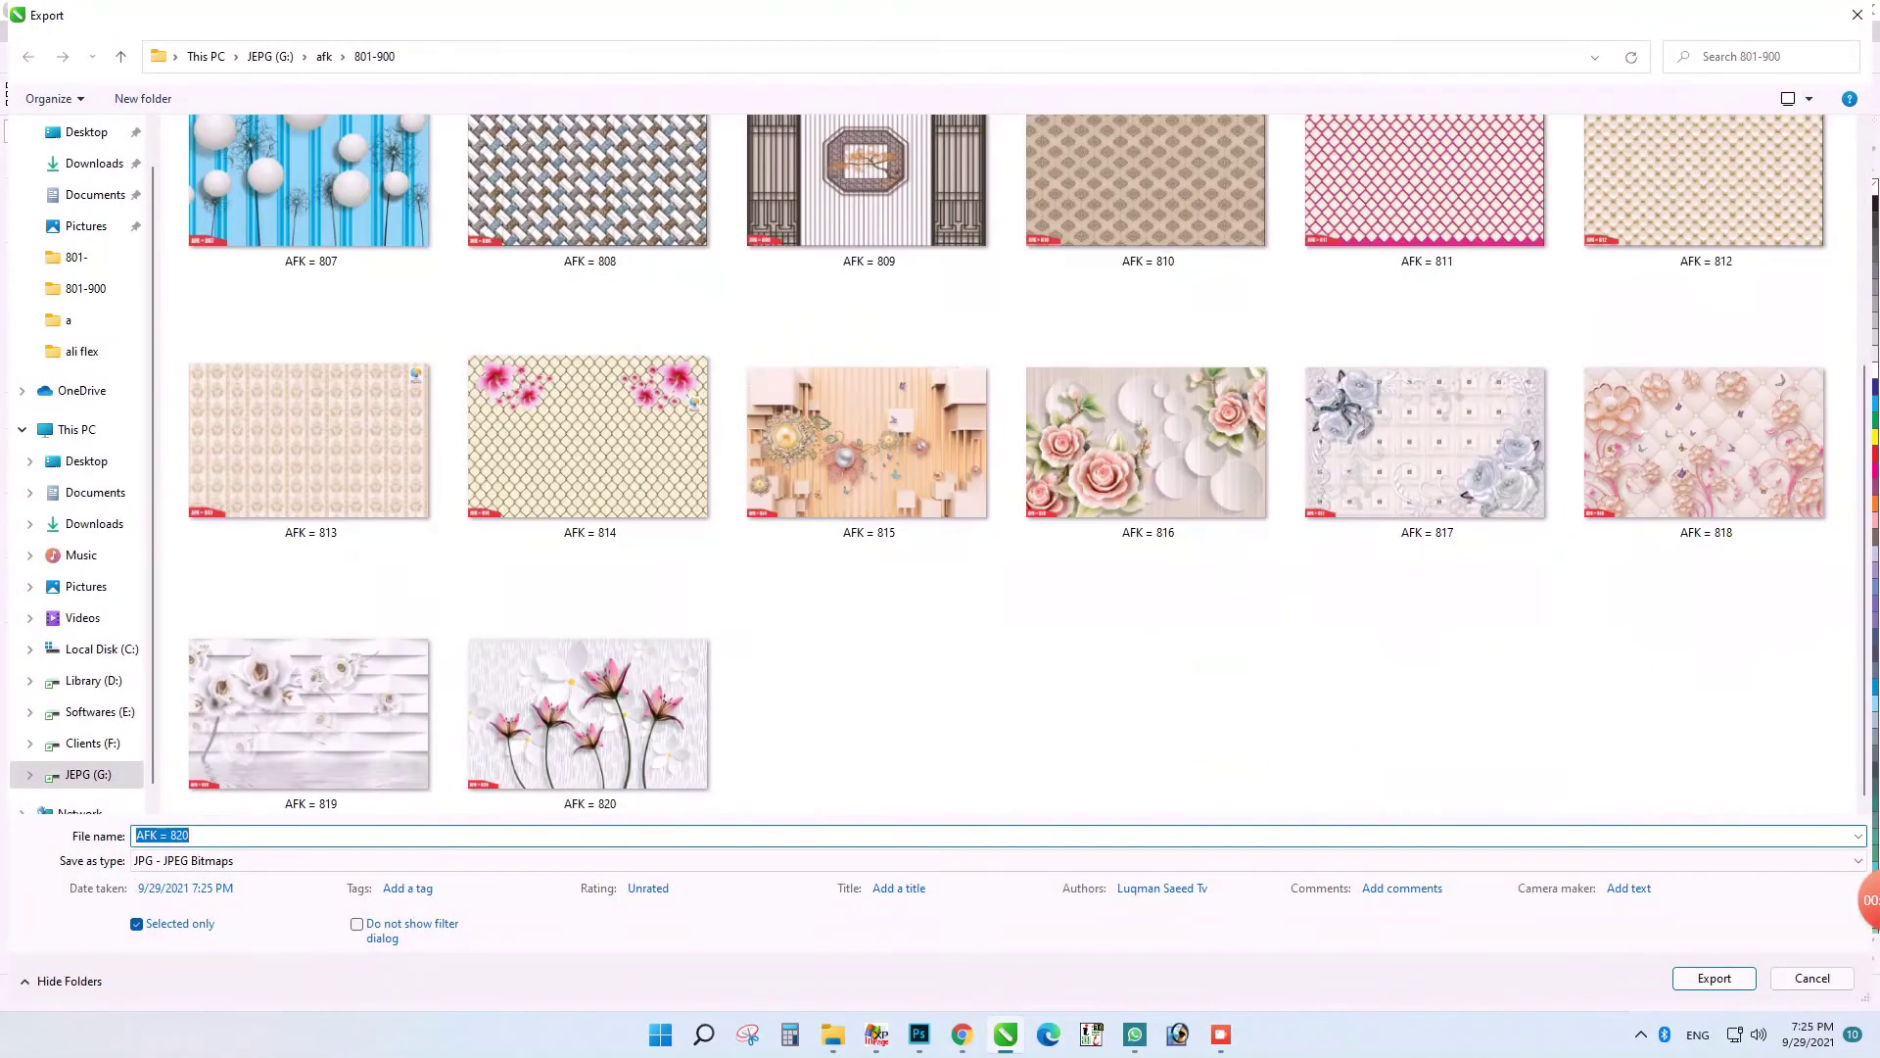
key("End")
key("ctrl+shift+Left")
key("BackSpace")
type("1")
key("Return")
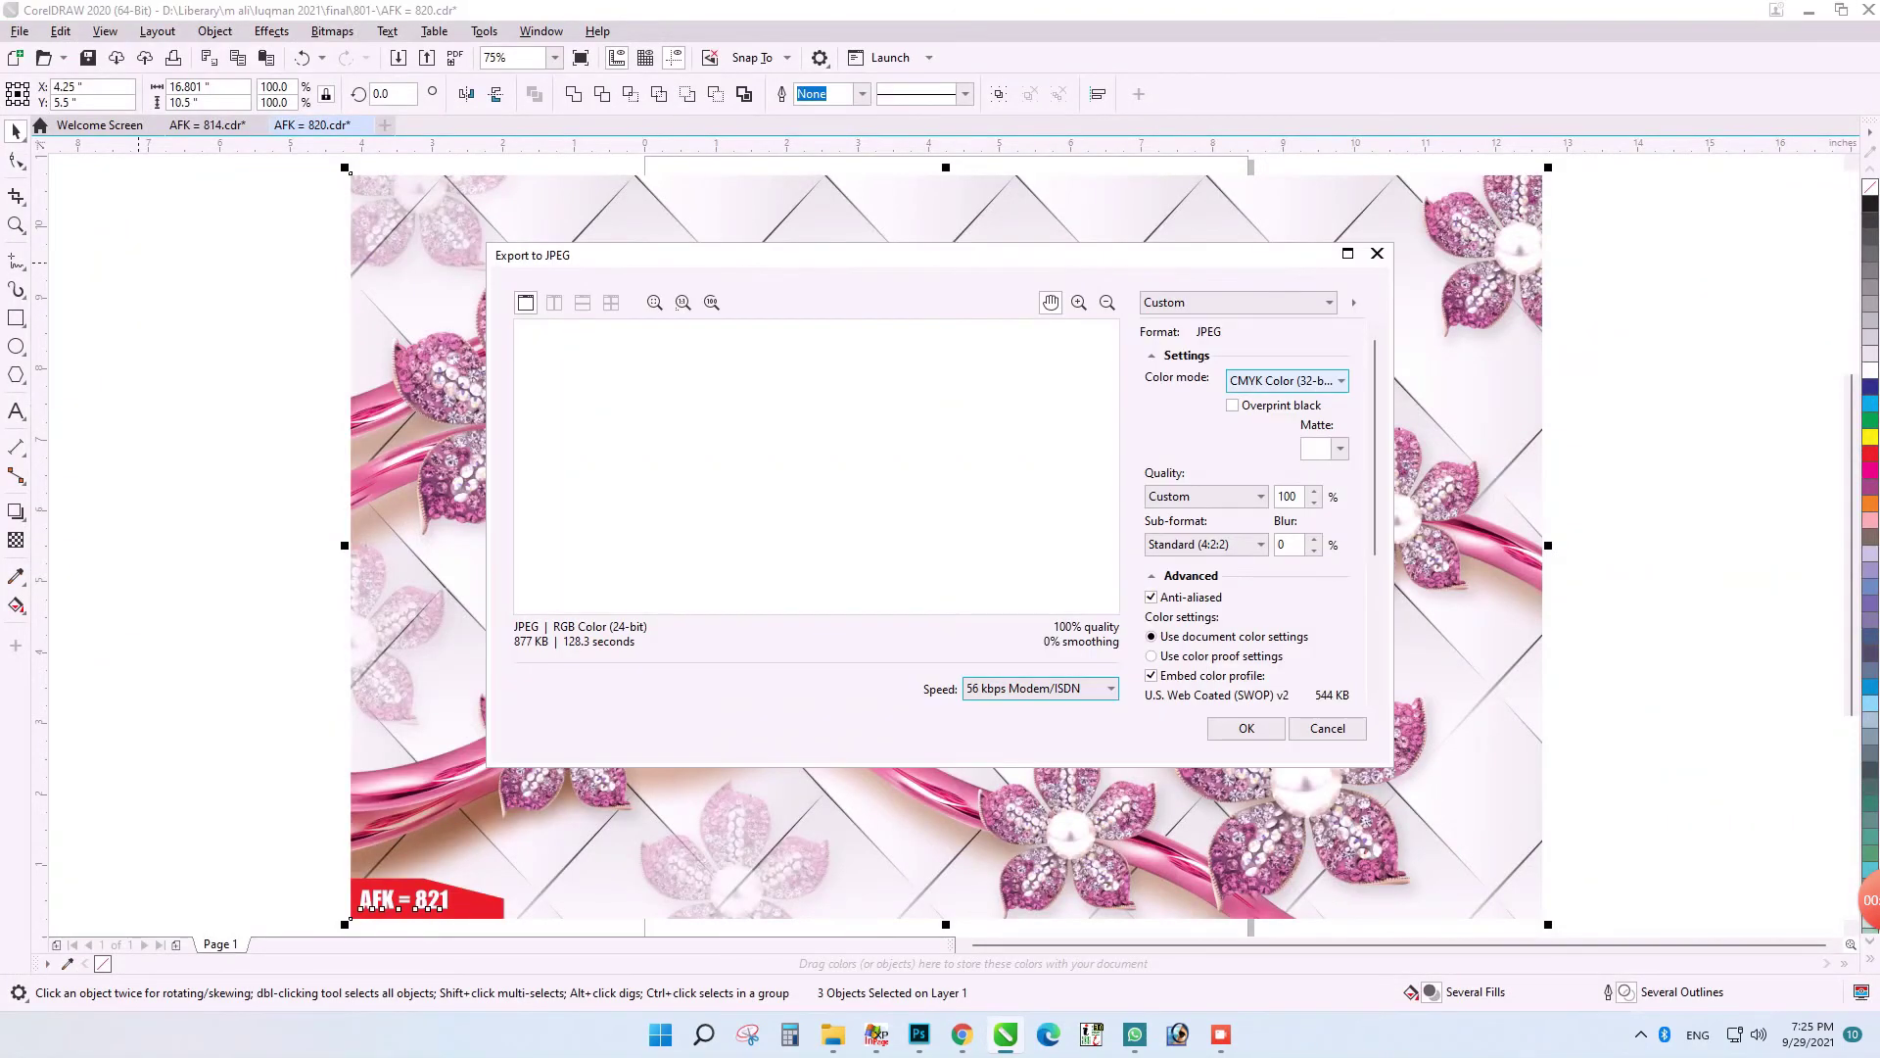
- Set the JPEG colour mode to RGB and complete the export of the AFK = 821 jewelled flower design
left_click(1287, 381)
left_click(1277, 417)
scroll(1254, 509, "down", 5)
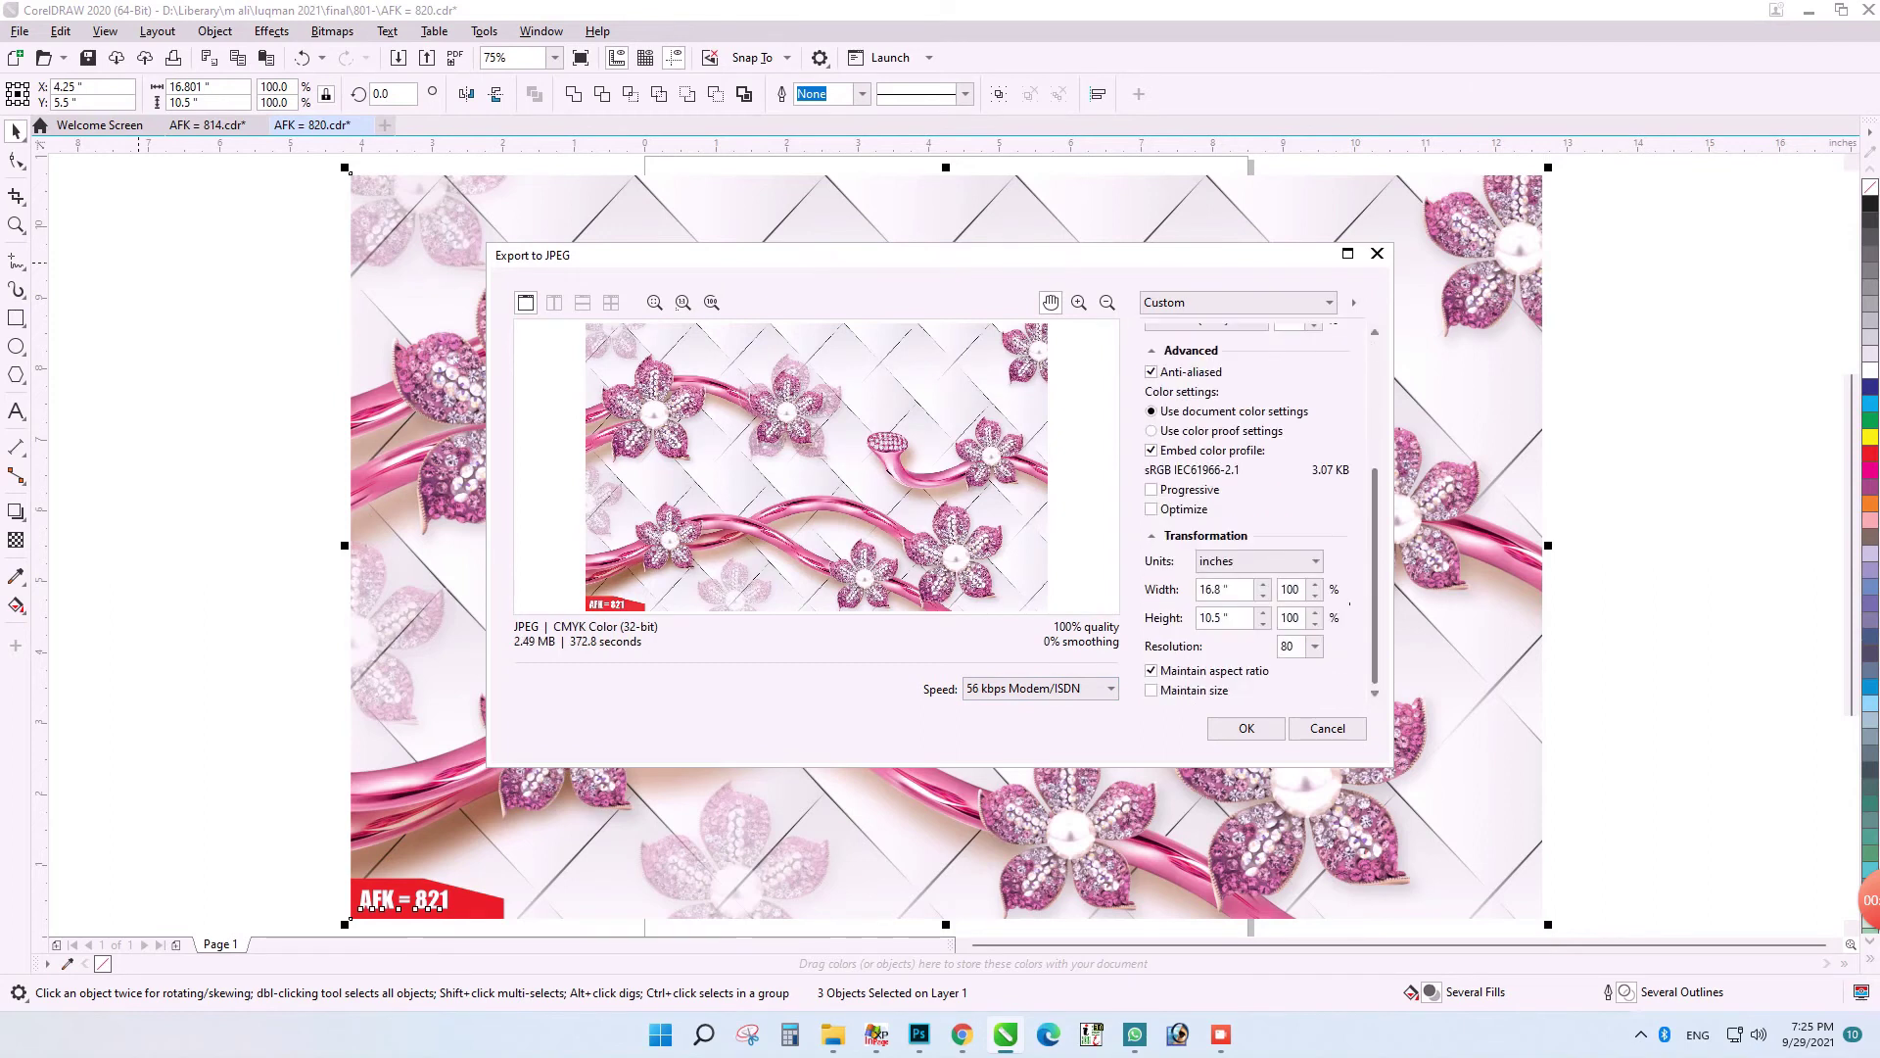
left_click(1247, 727)
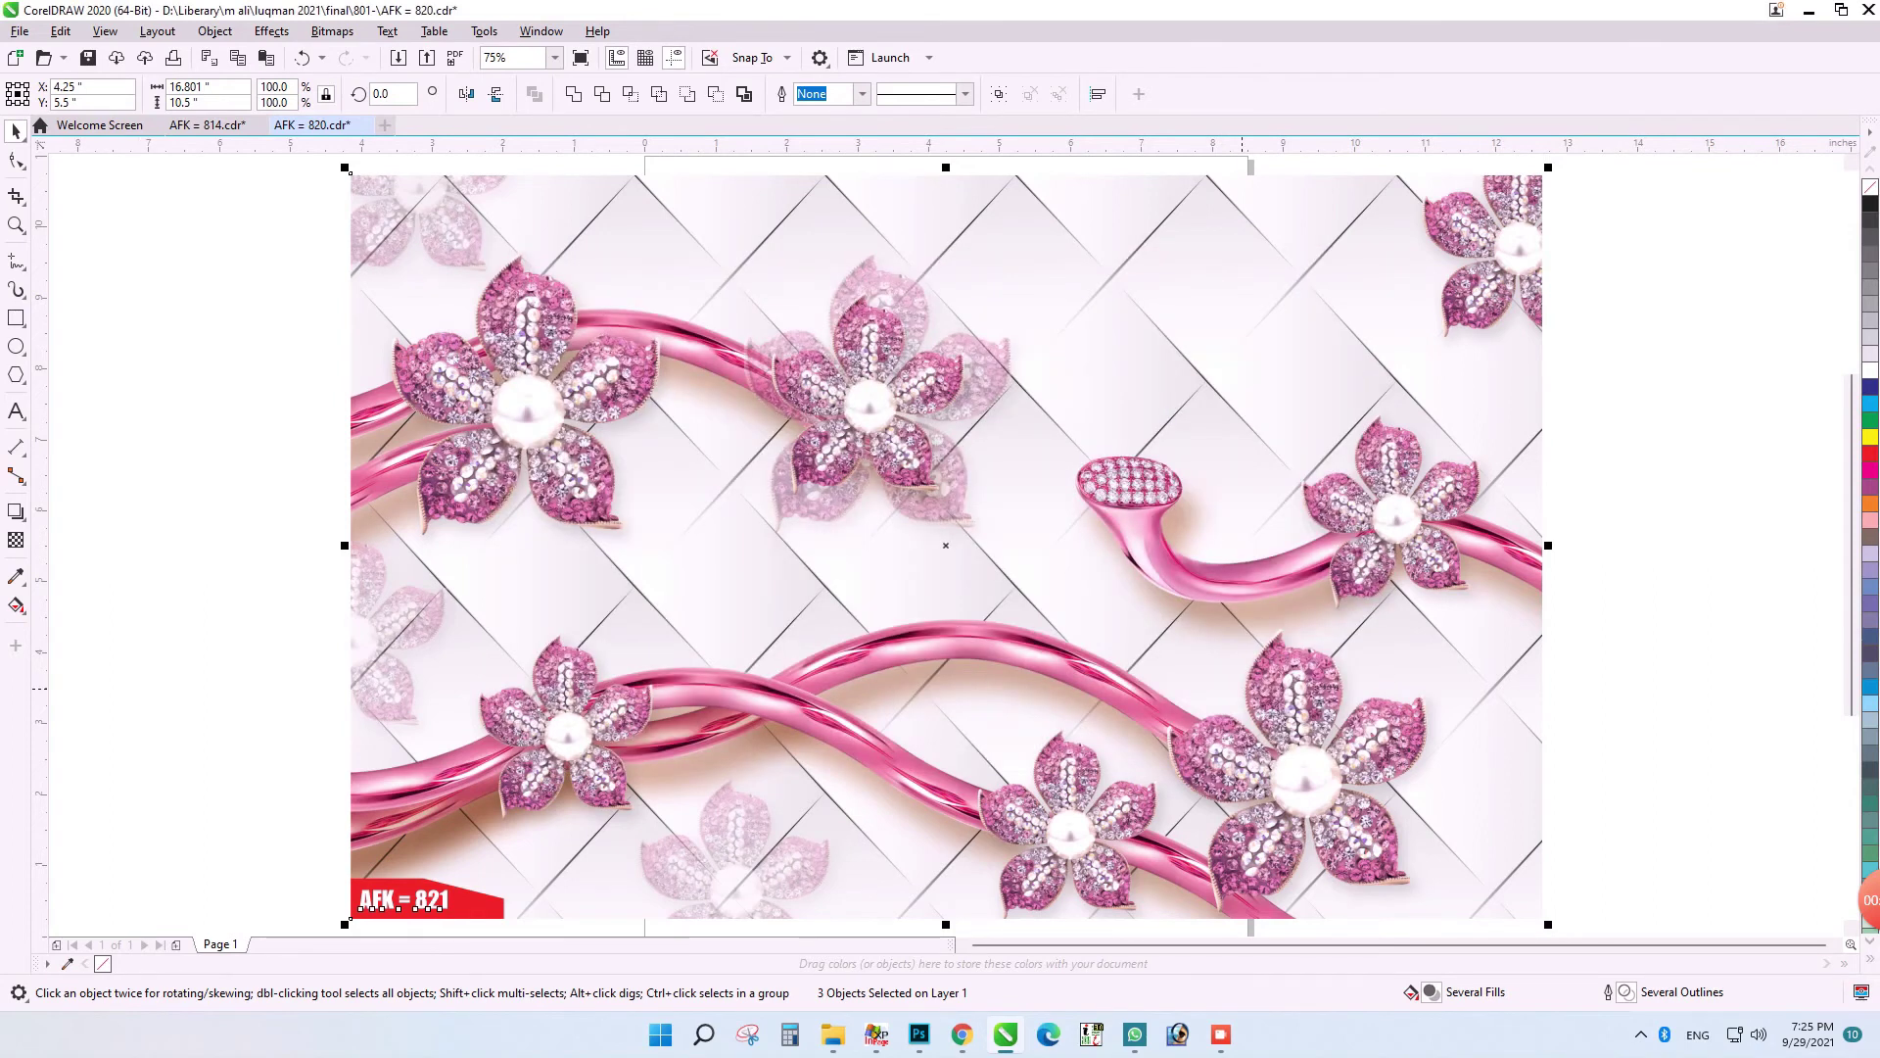
- Save the jewelled flower design in the 801- folder as a version 15.0 CDR file named AFK = 821
key("ctrl+shift+s")
left_click(970, 937)
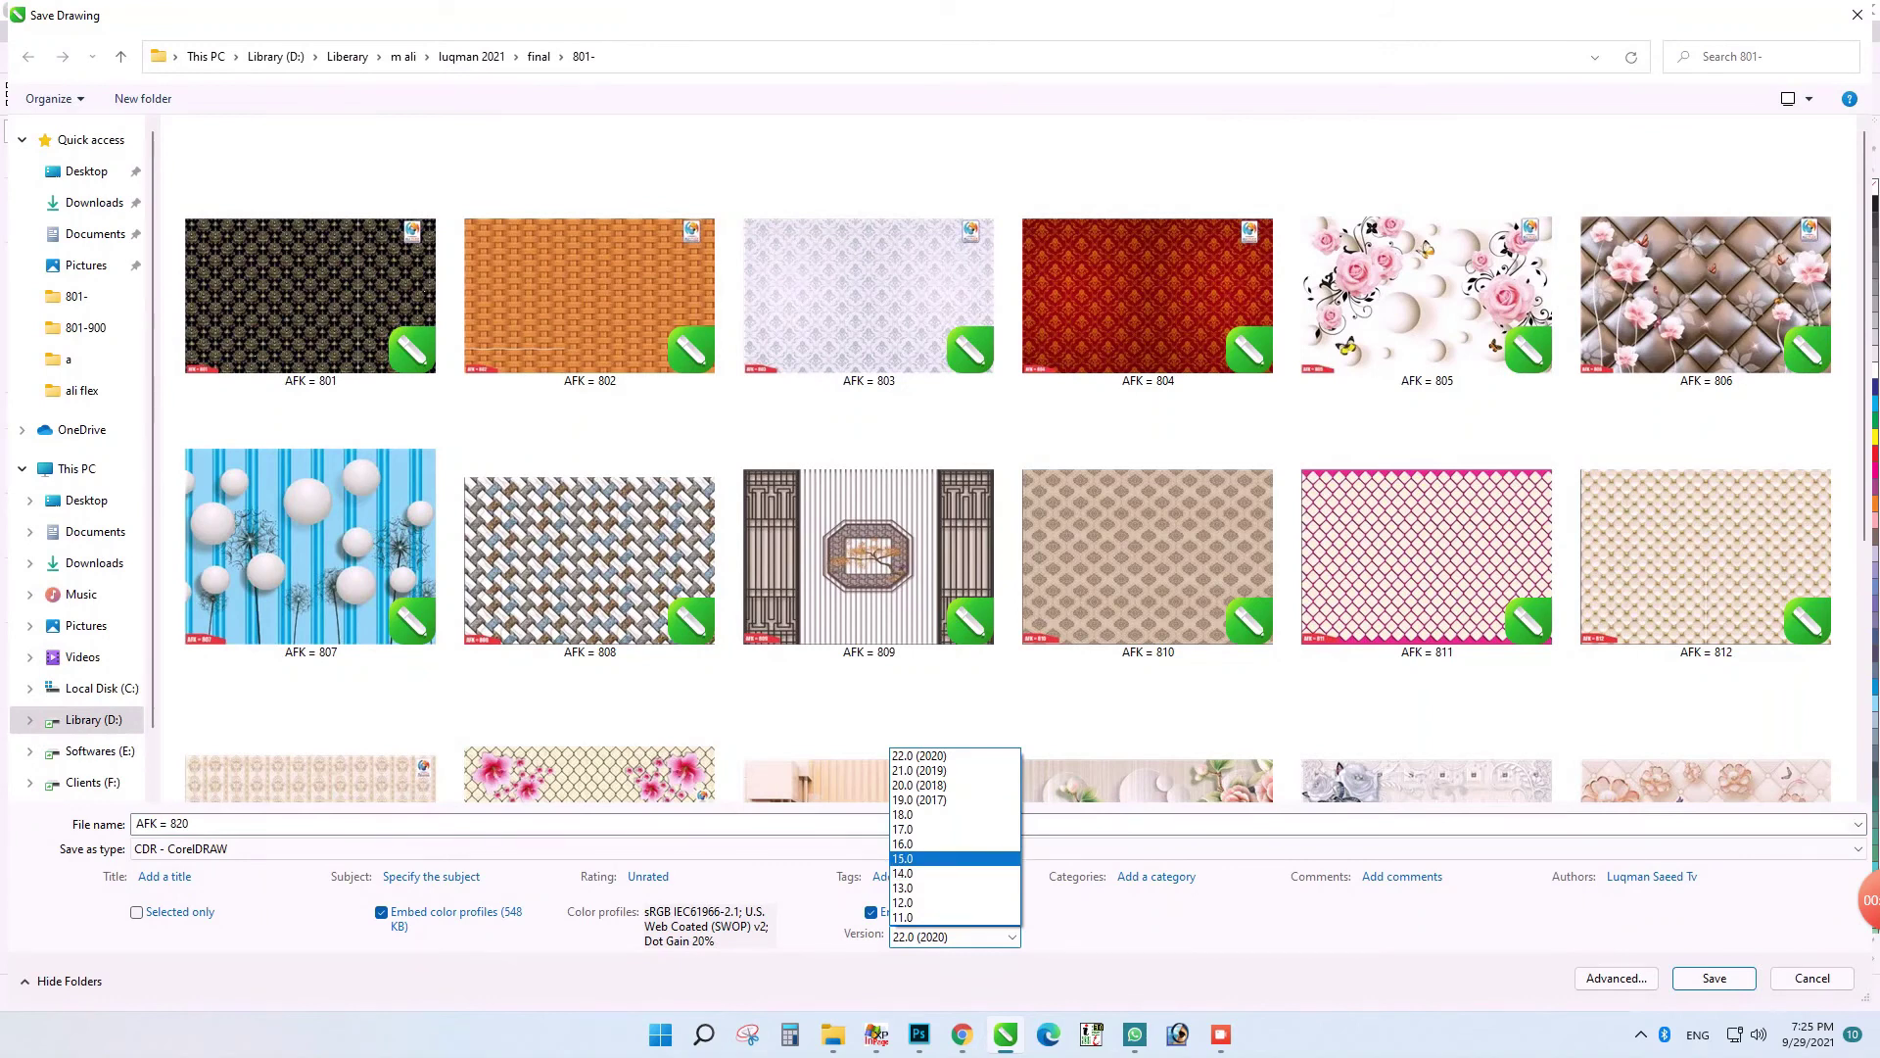
left_click(948, 859)
double_click(180, 824)
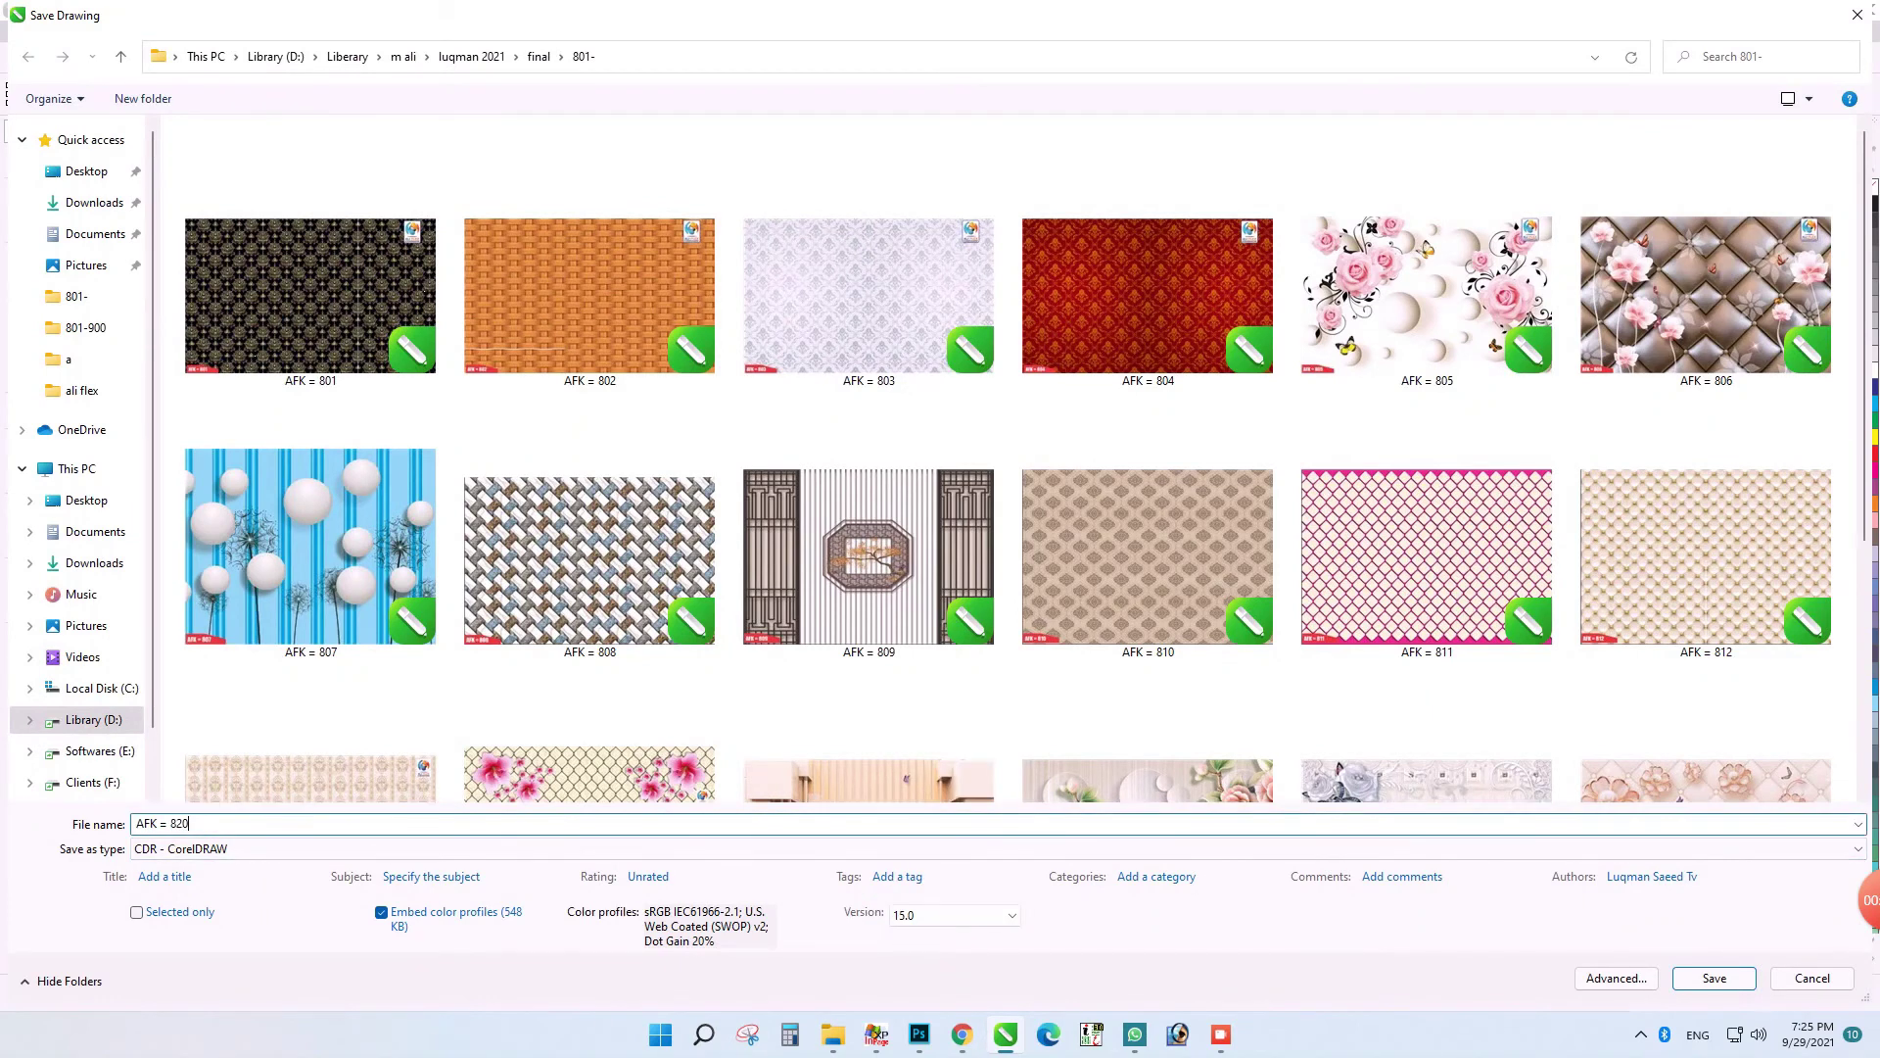
type("821")
key("Return")
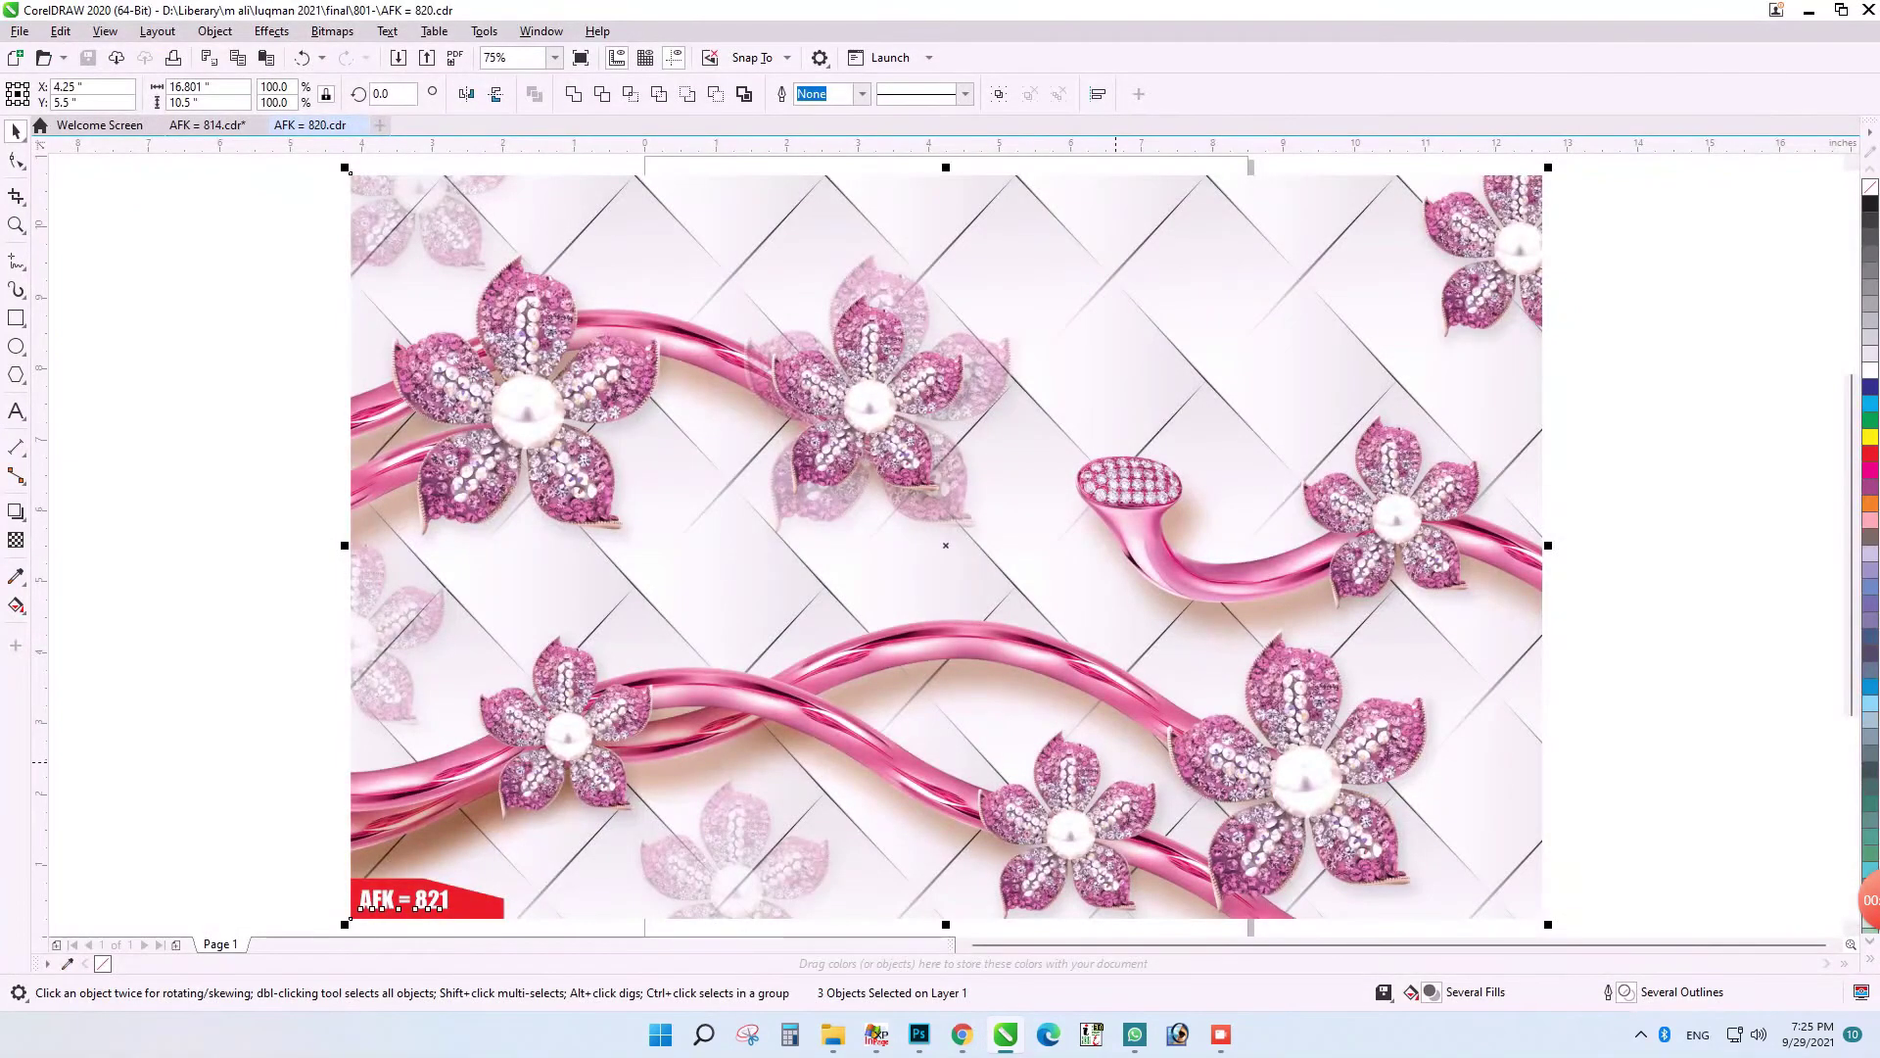
- Import the 1.jpg image, size it to 10.5 inches high, centre it on the page behind the label and remove the jewelled flower image
key("ctrl+i")
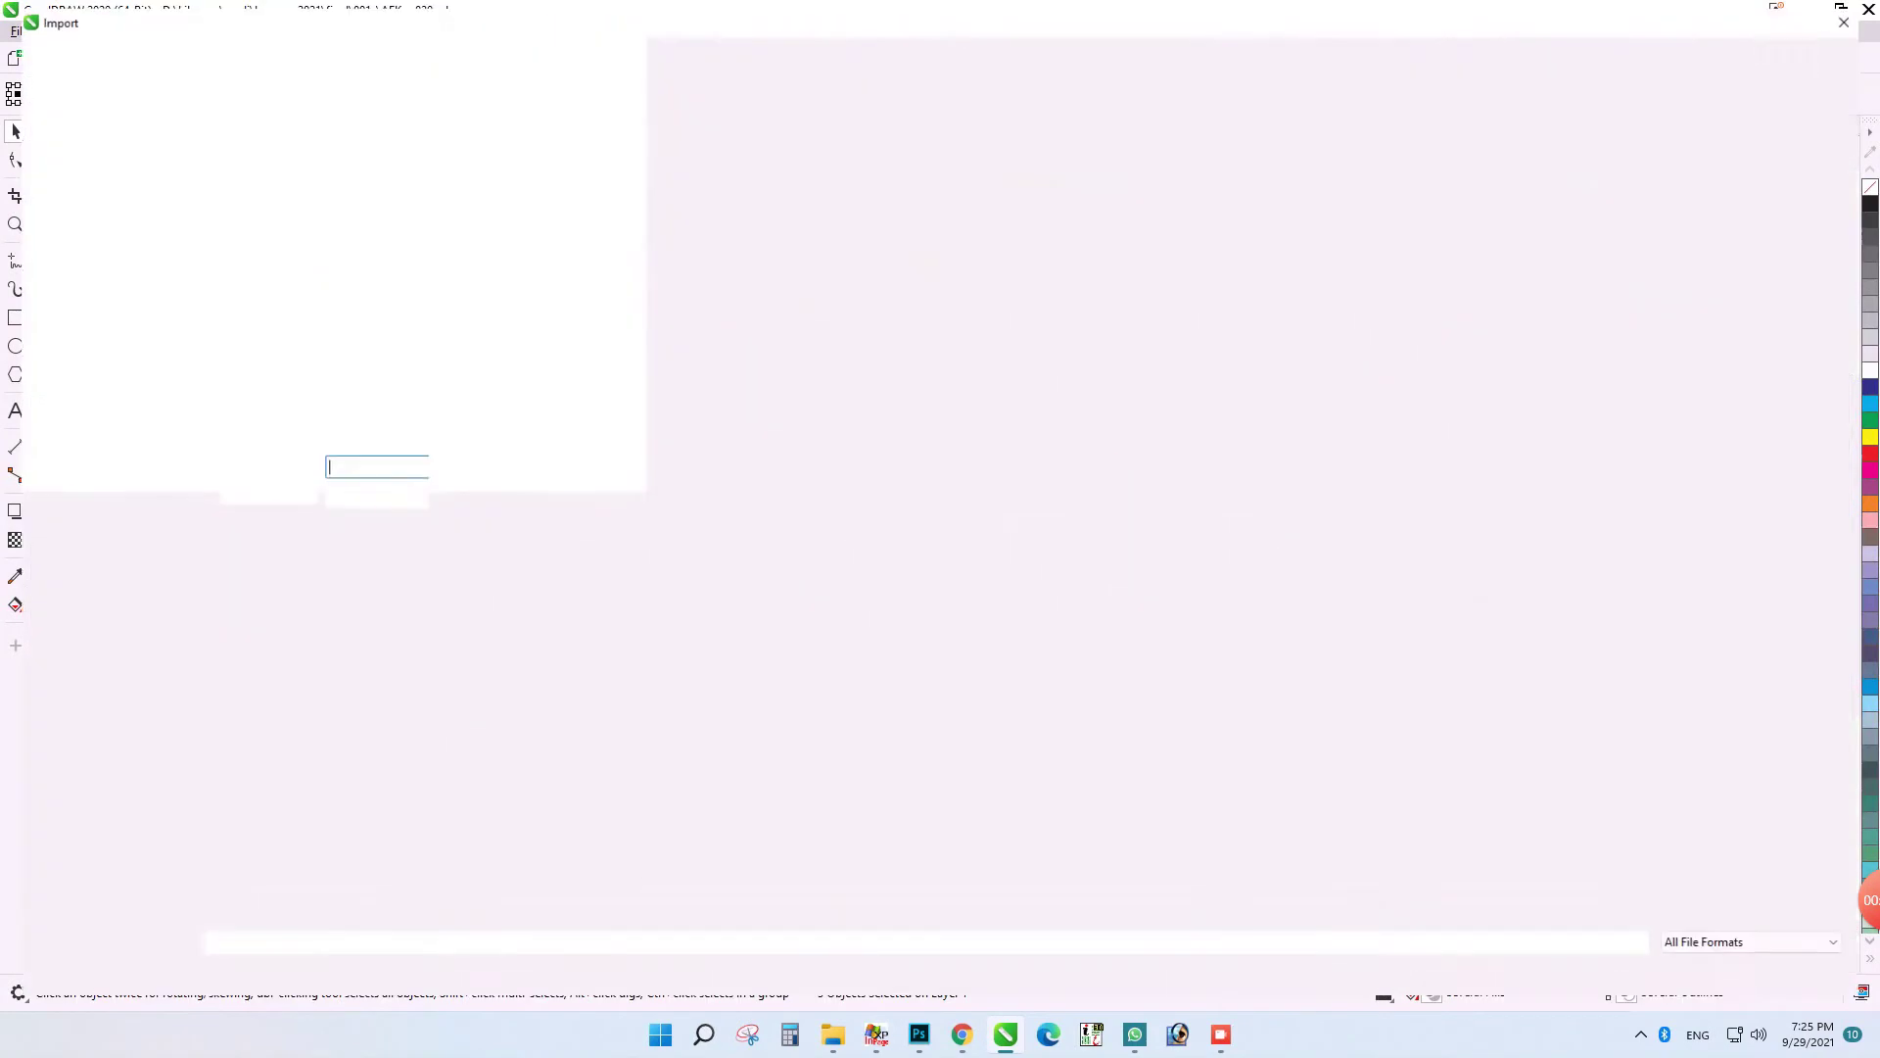
double_click(1614, 209)
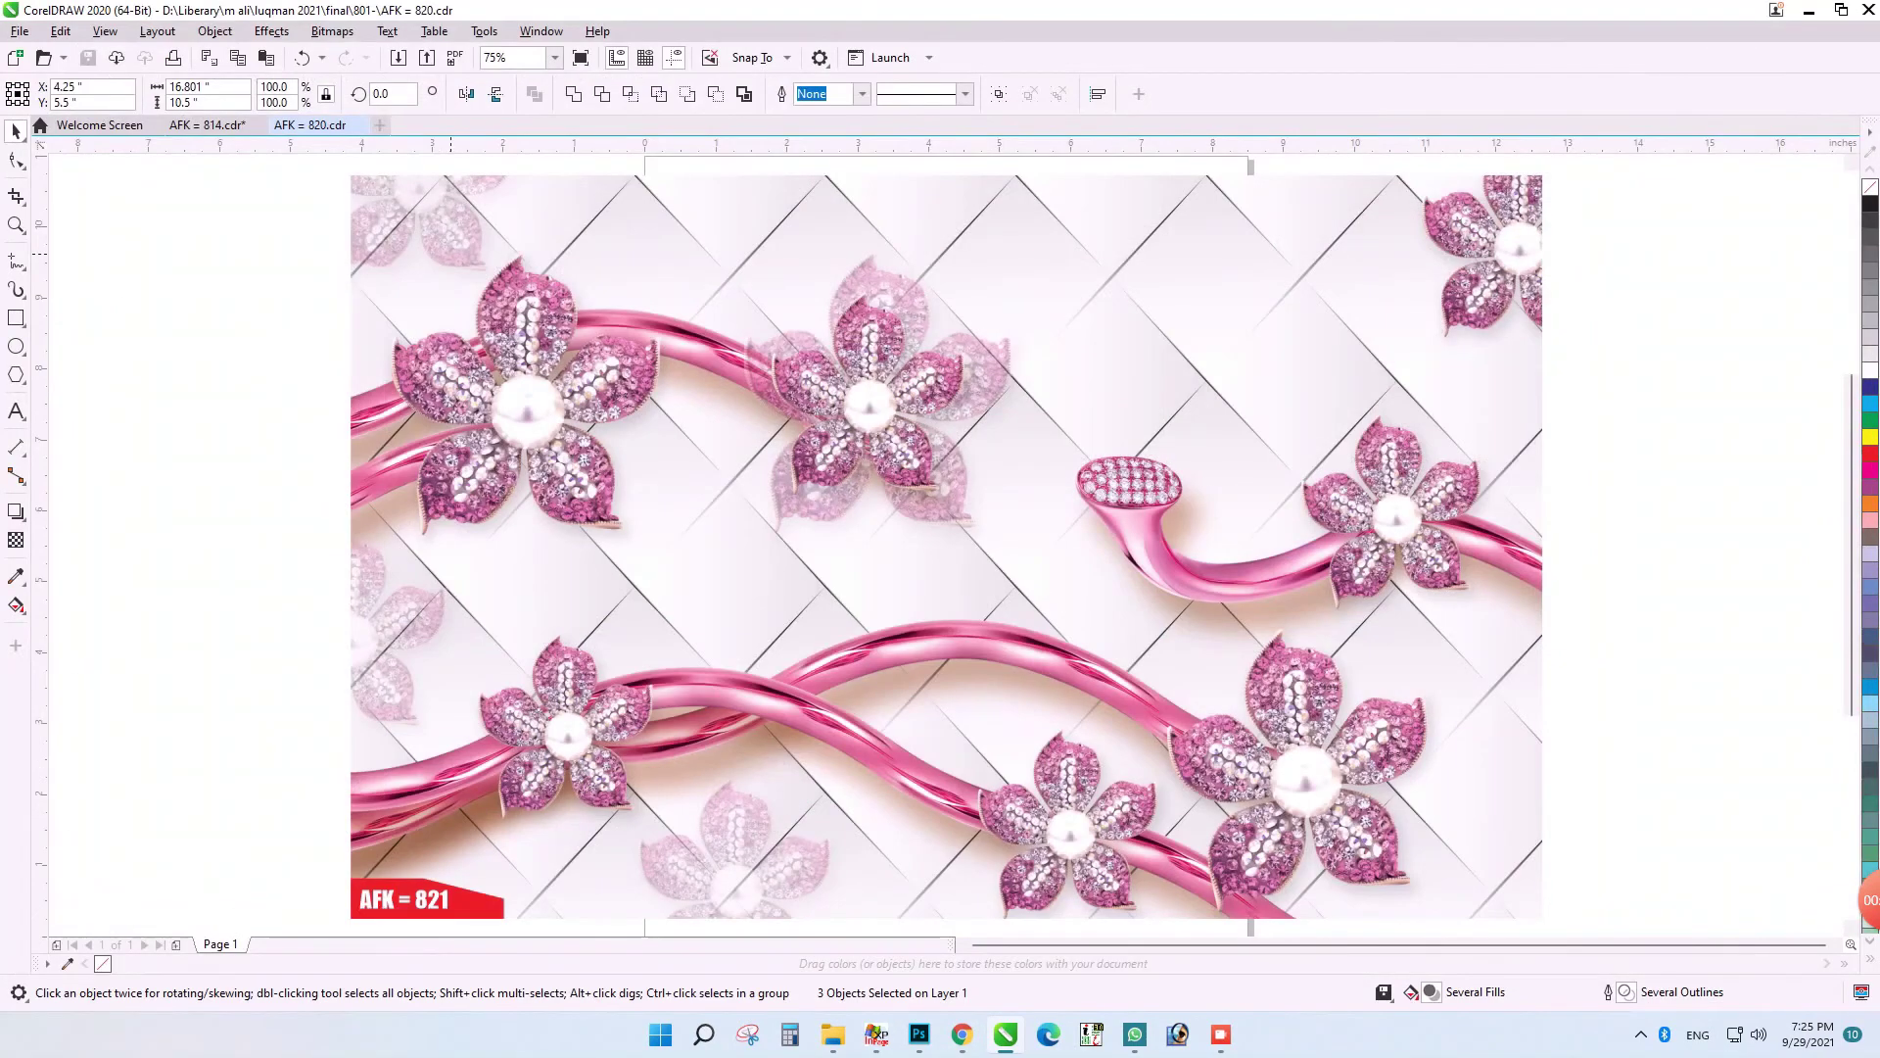
key("Return")
left_click_drag(218, 103, 119, 103)
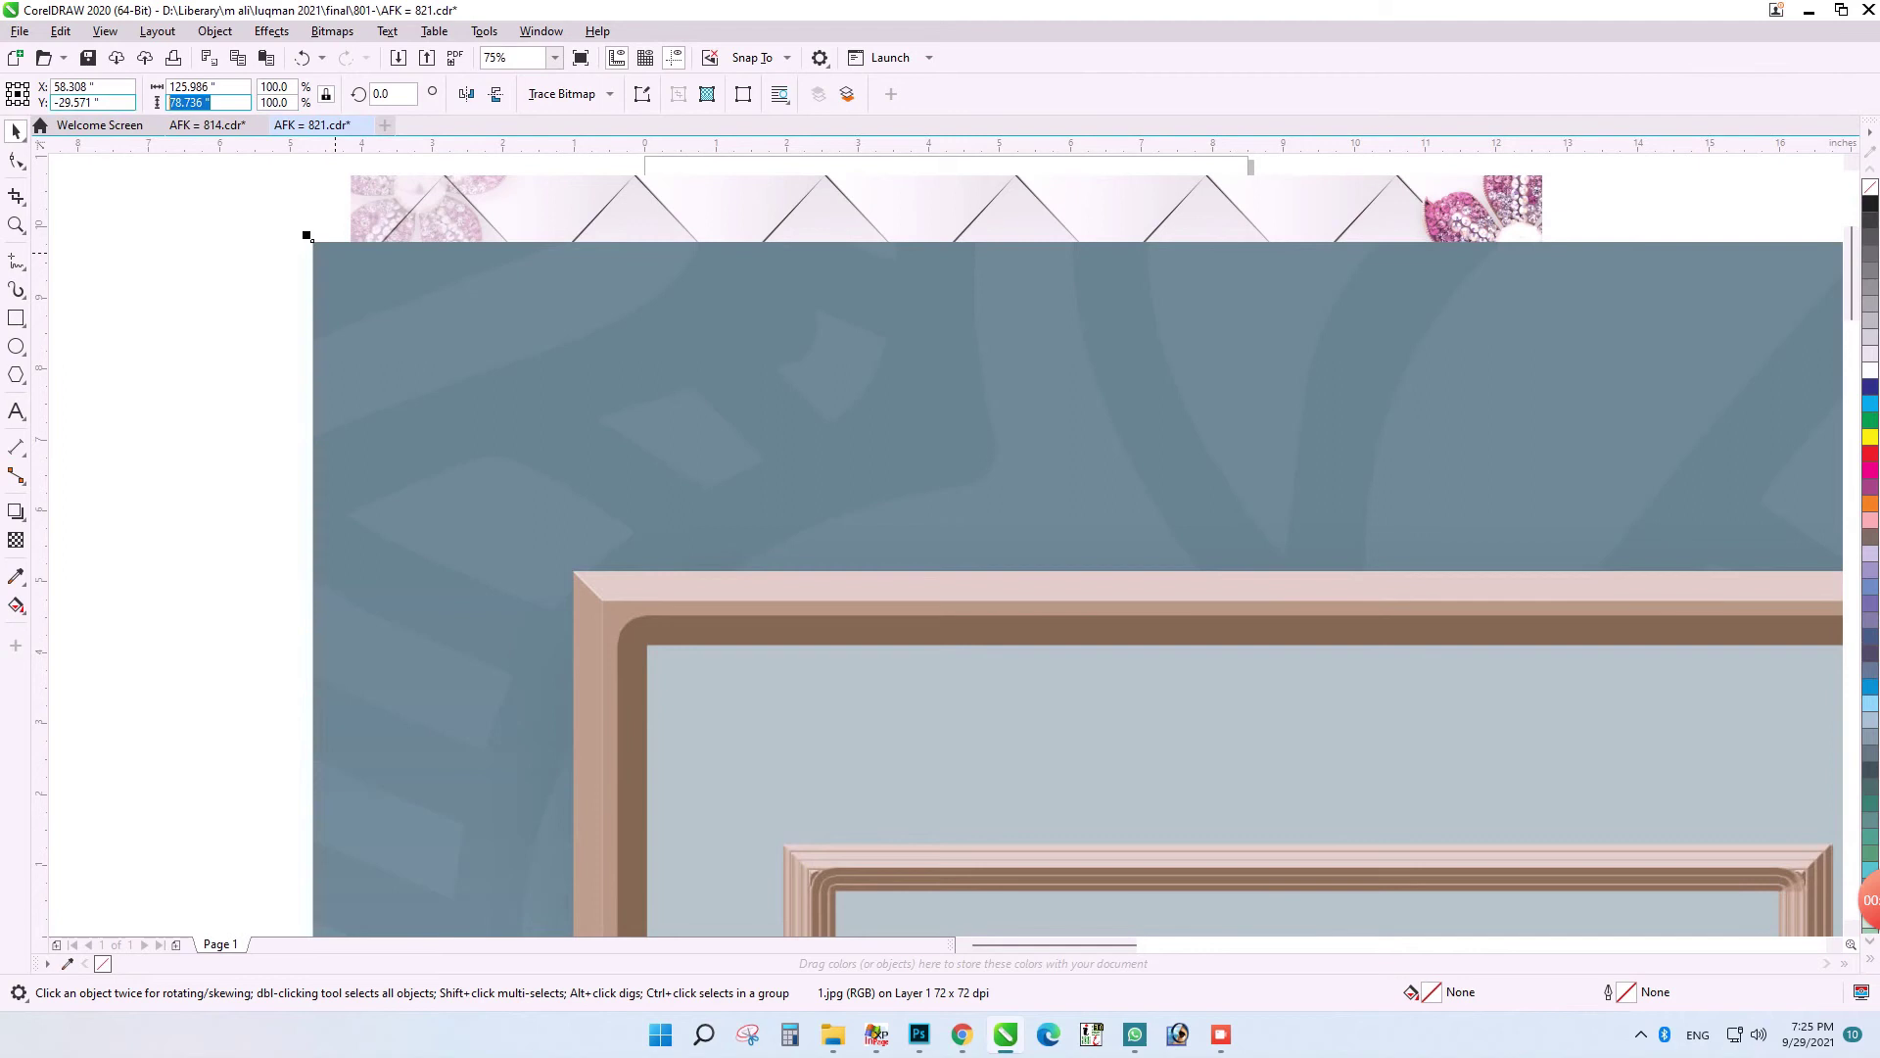
type("10.5")
key("Return")
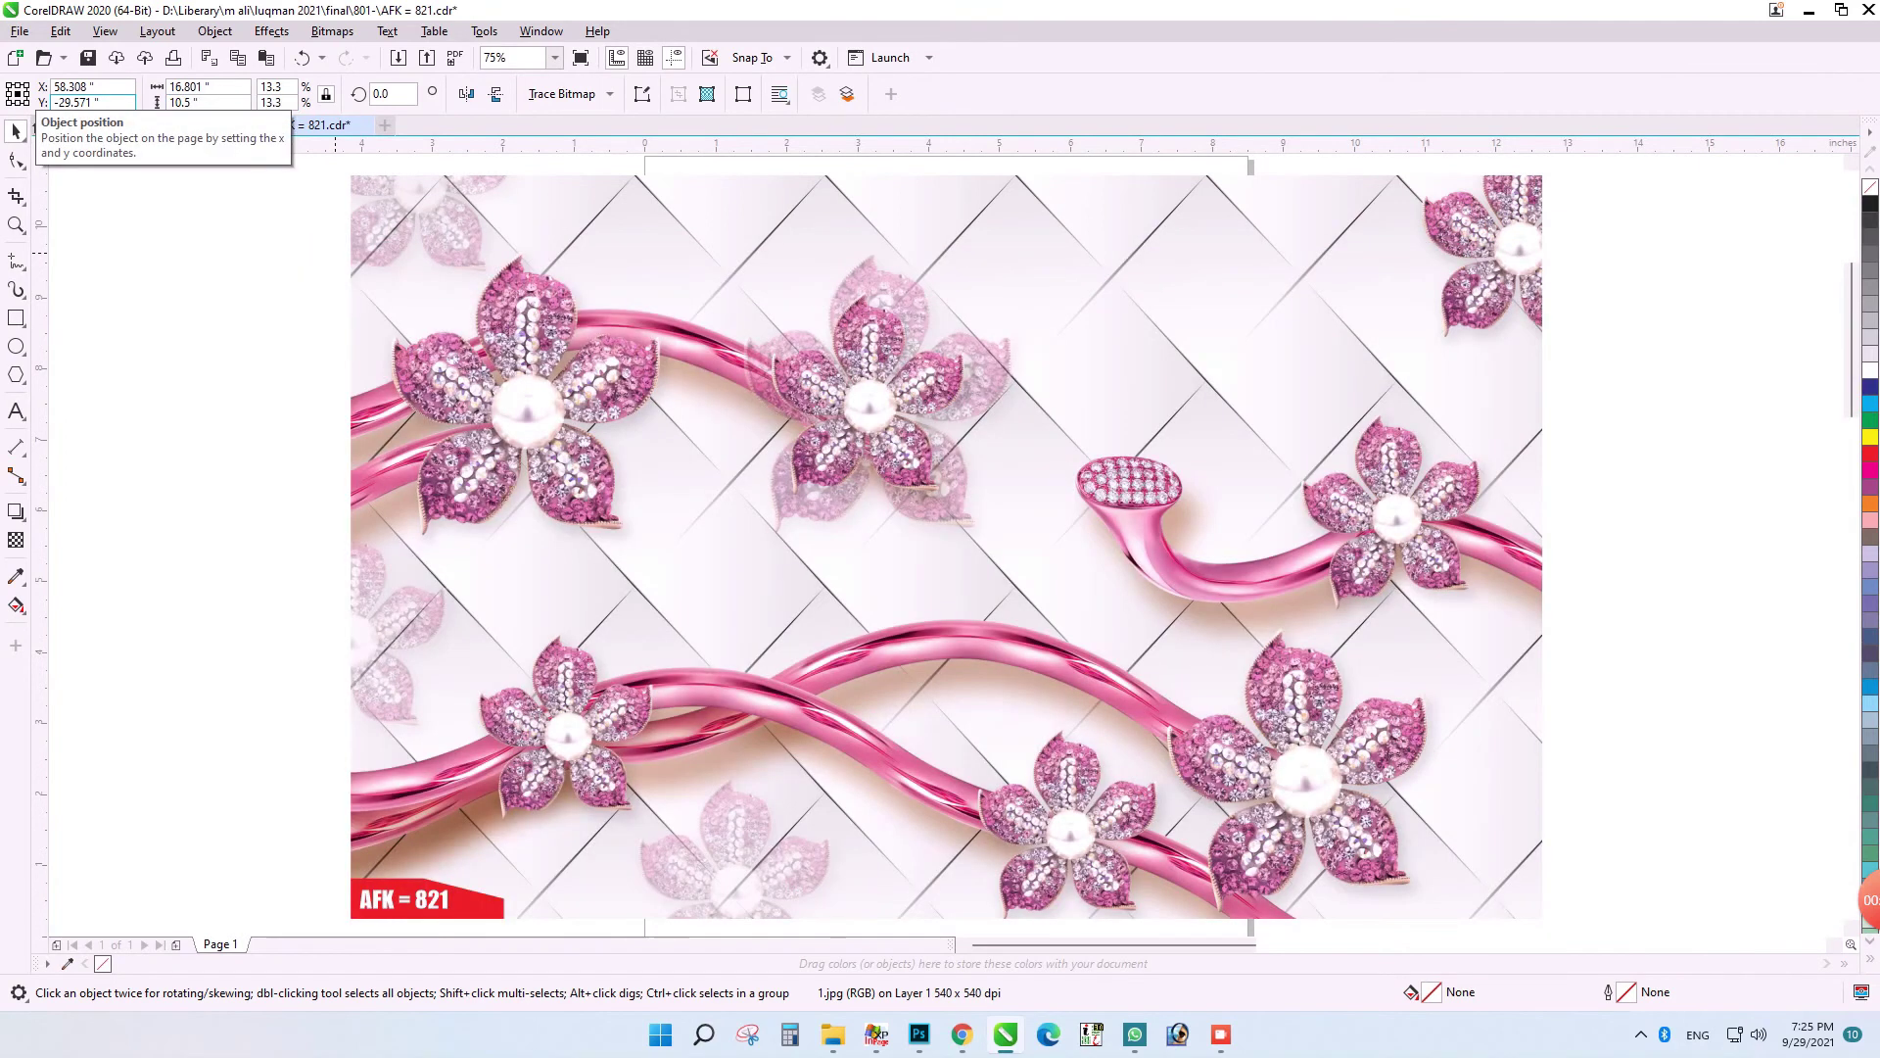
key("p")
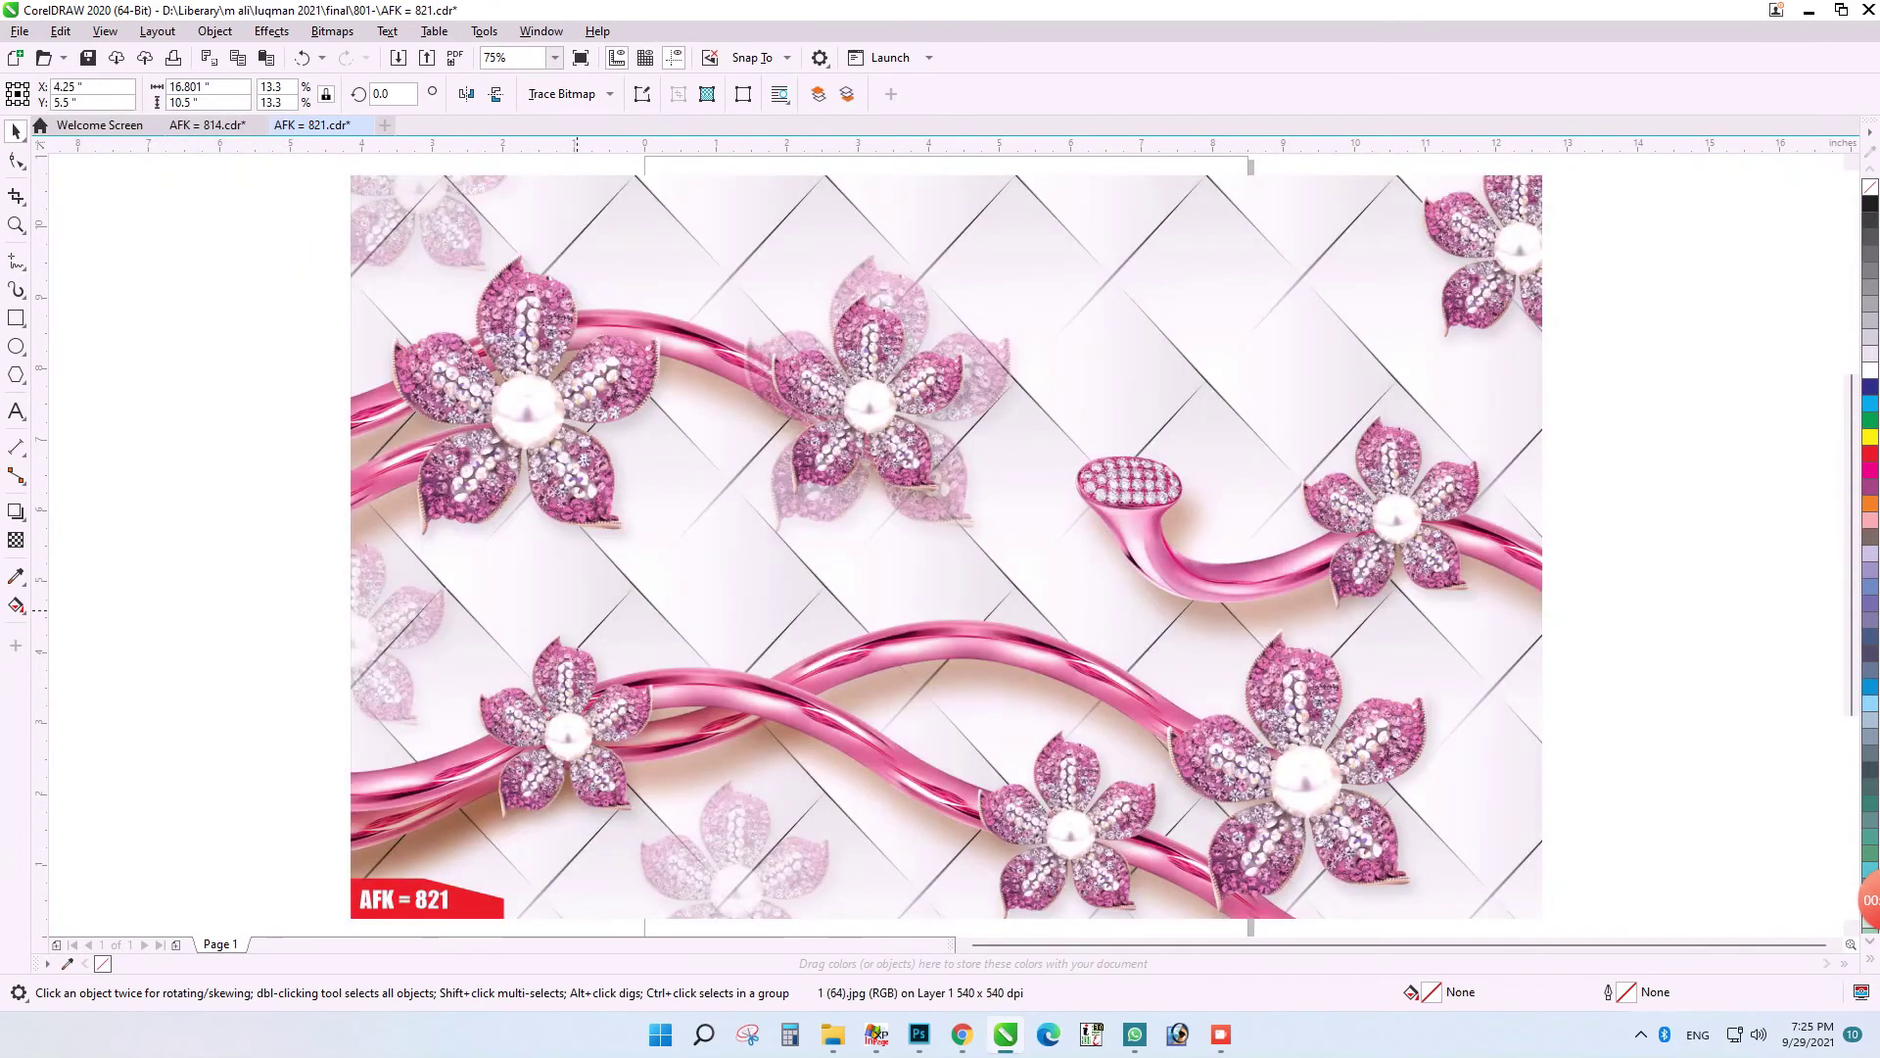
key("Delete")
- Change the label code on the column and mandala panel design to AFK = 822
double_click(464, 906)
left_click(447, 906)
key("space")
double_click(453, 908)
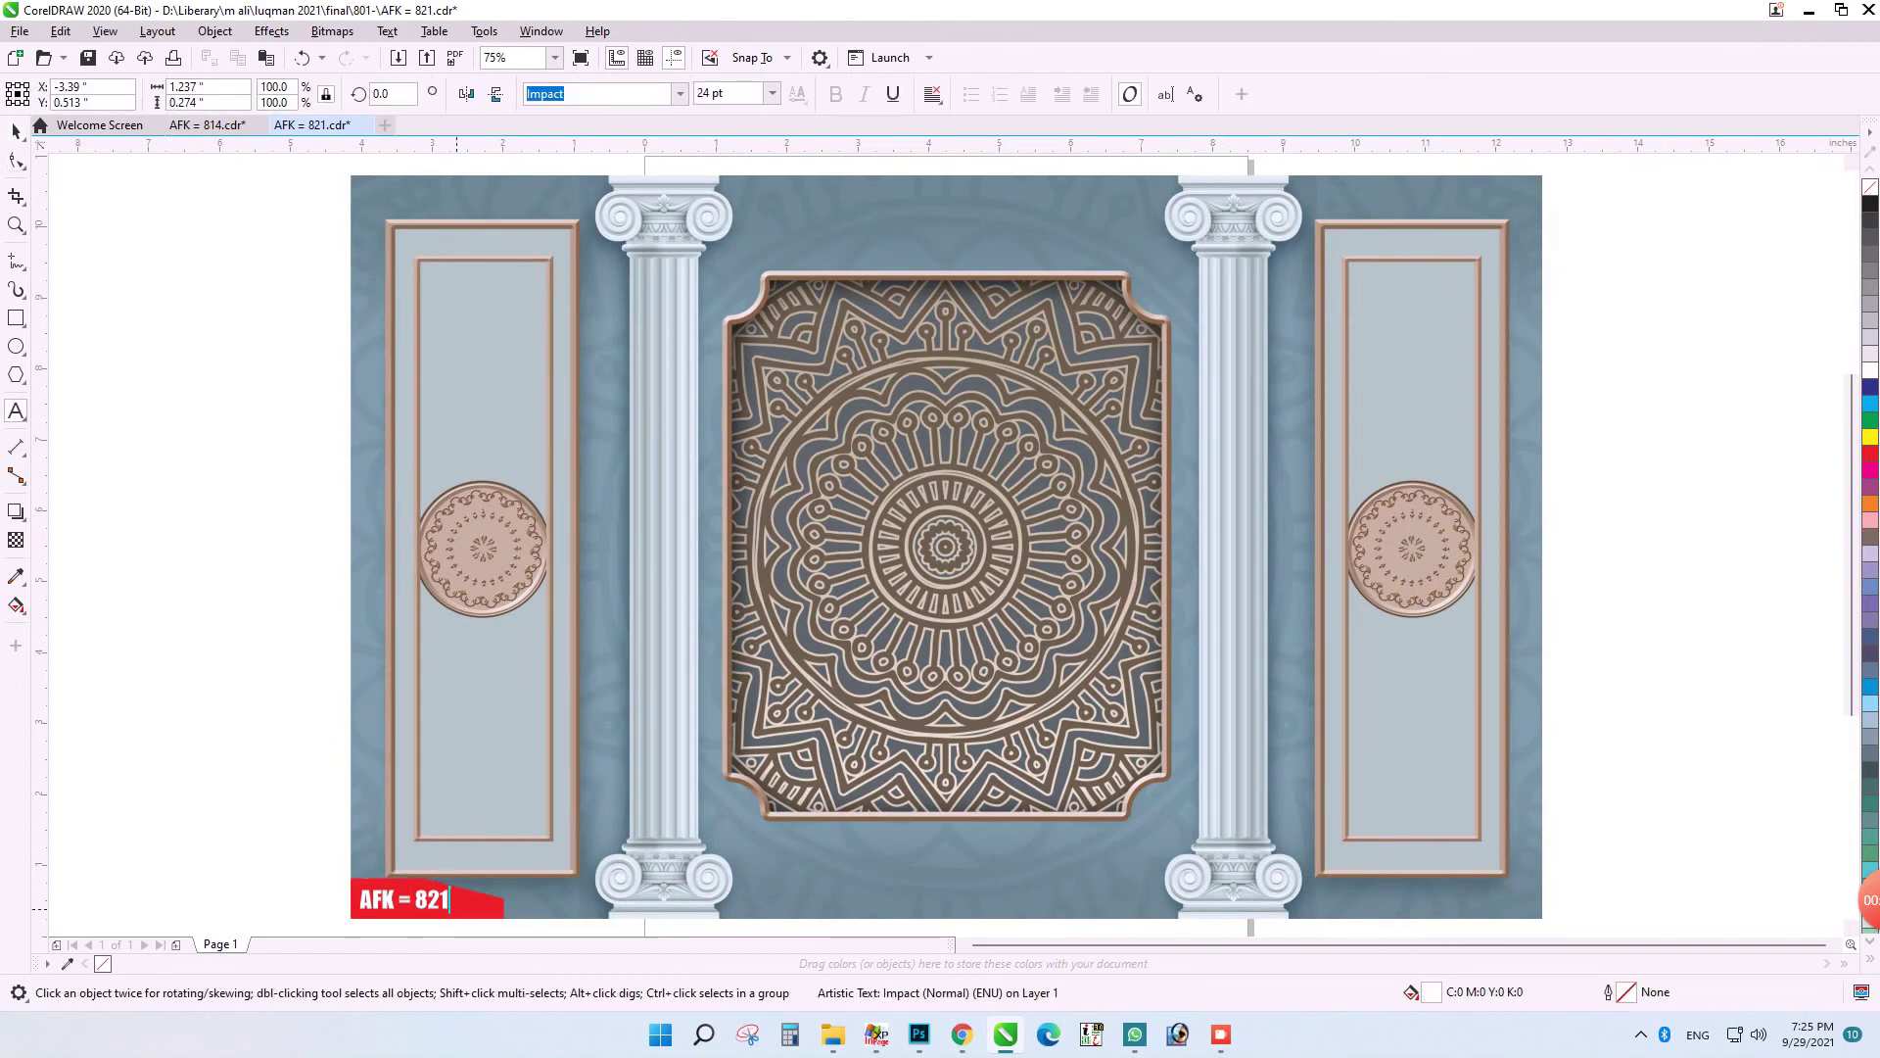
key("ctrl+space")
- Select all of the mandala panel artwork and start its JPG export in the 801-900 folder
key("ctrl+a")
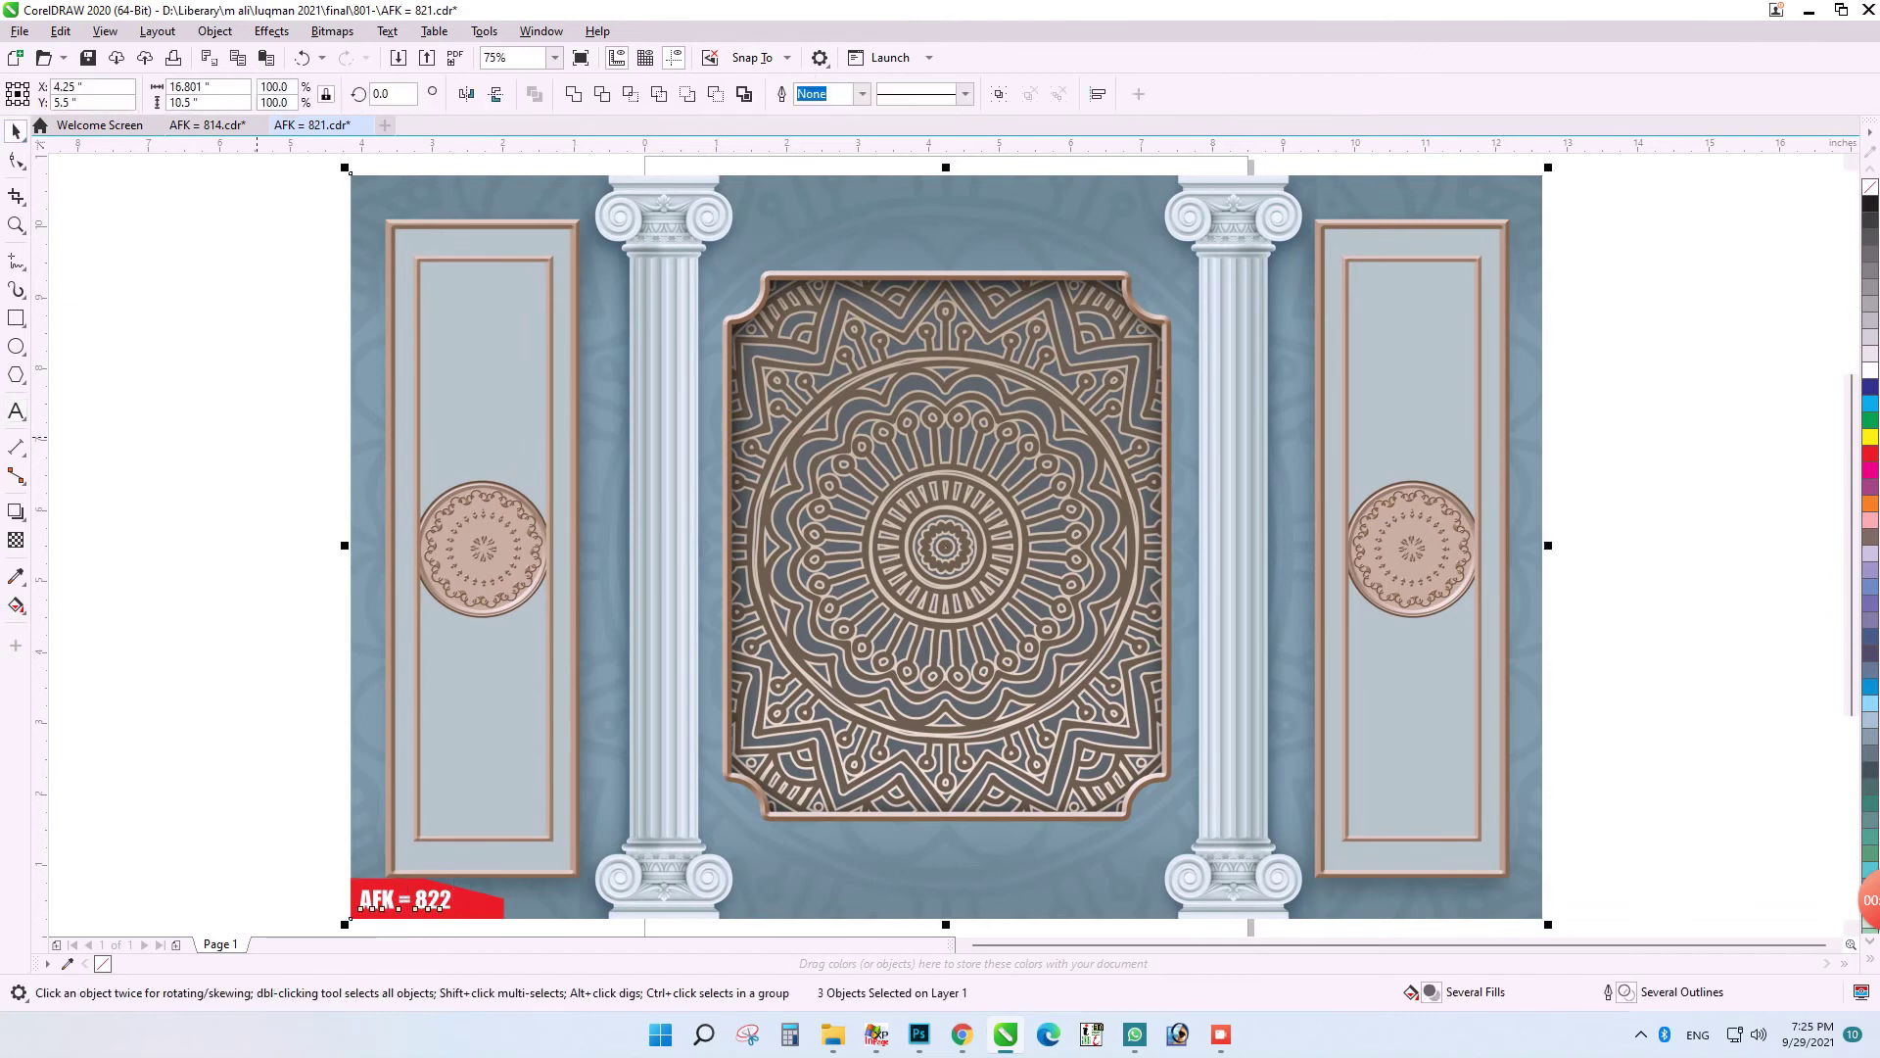
key("ctrl+e")
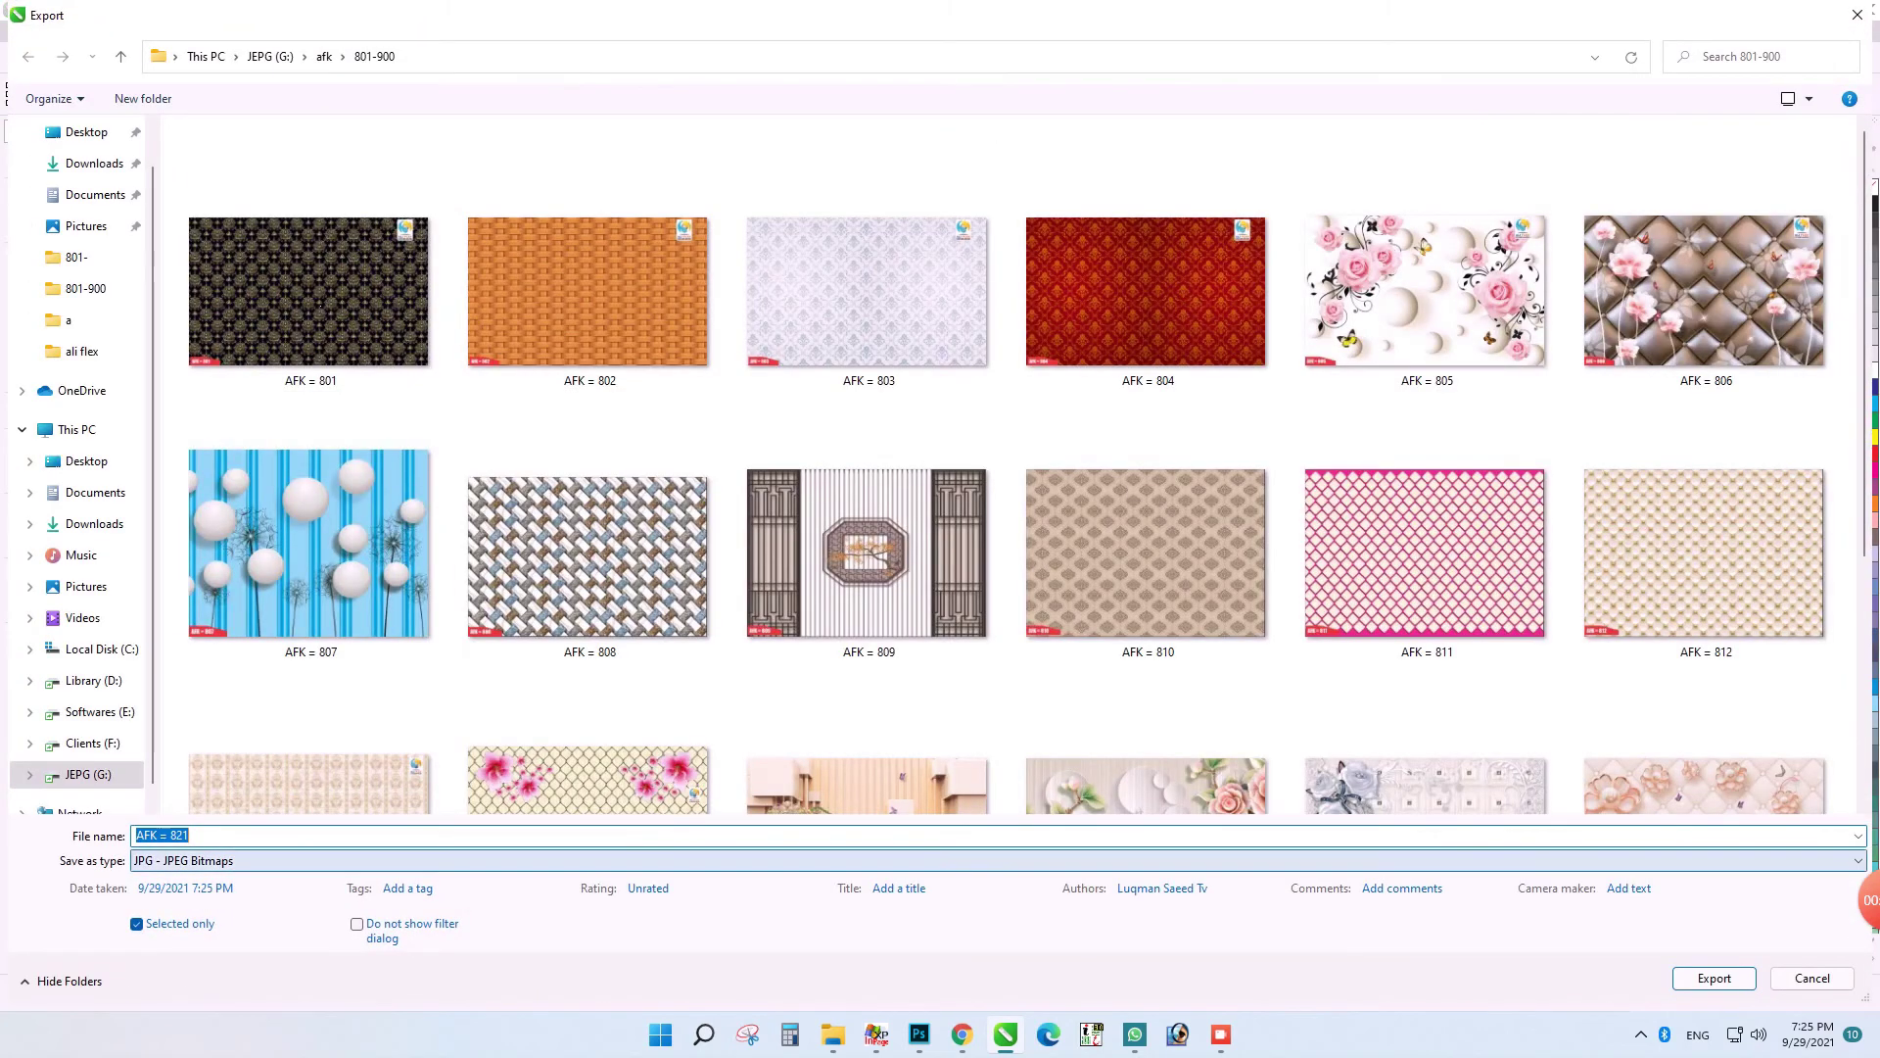
key("Return")
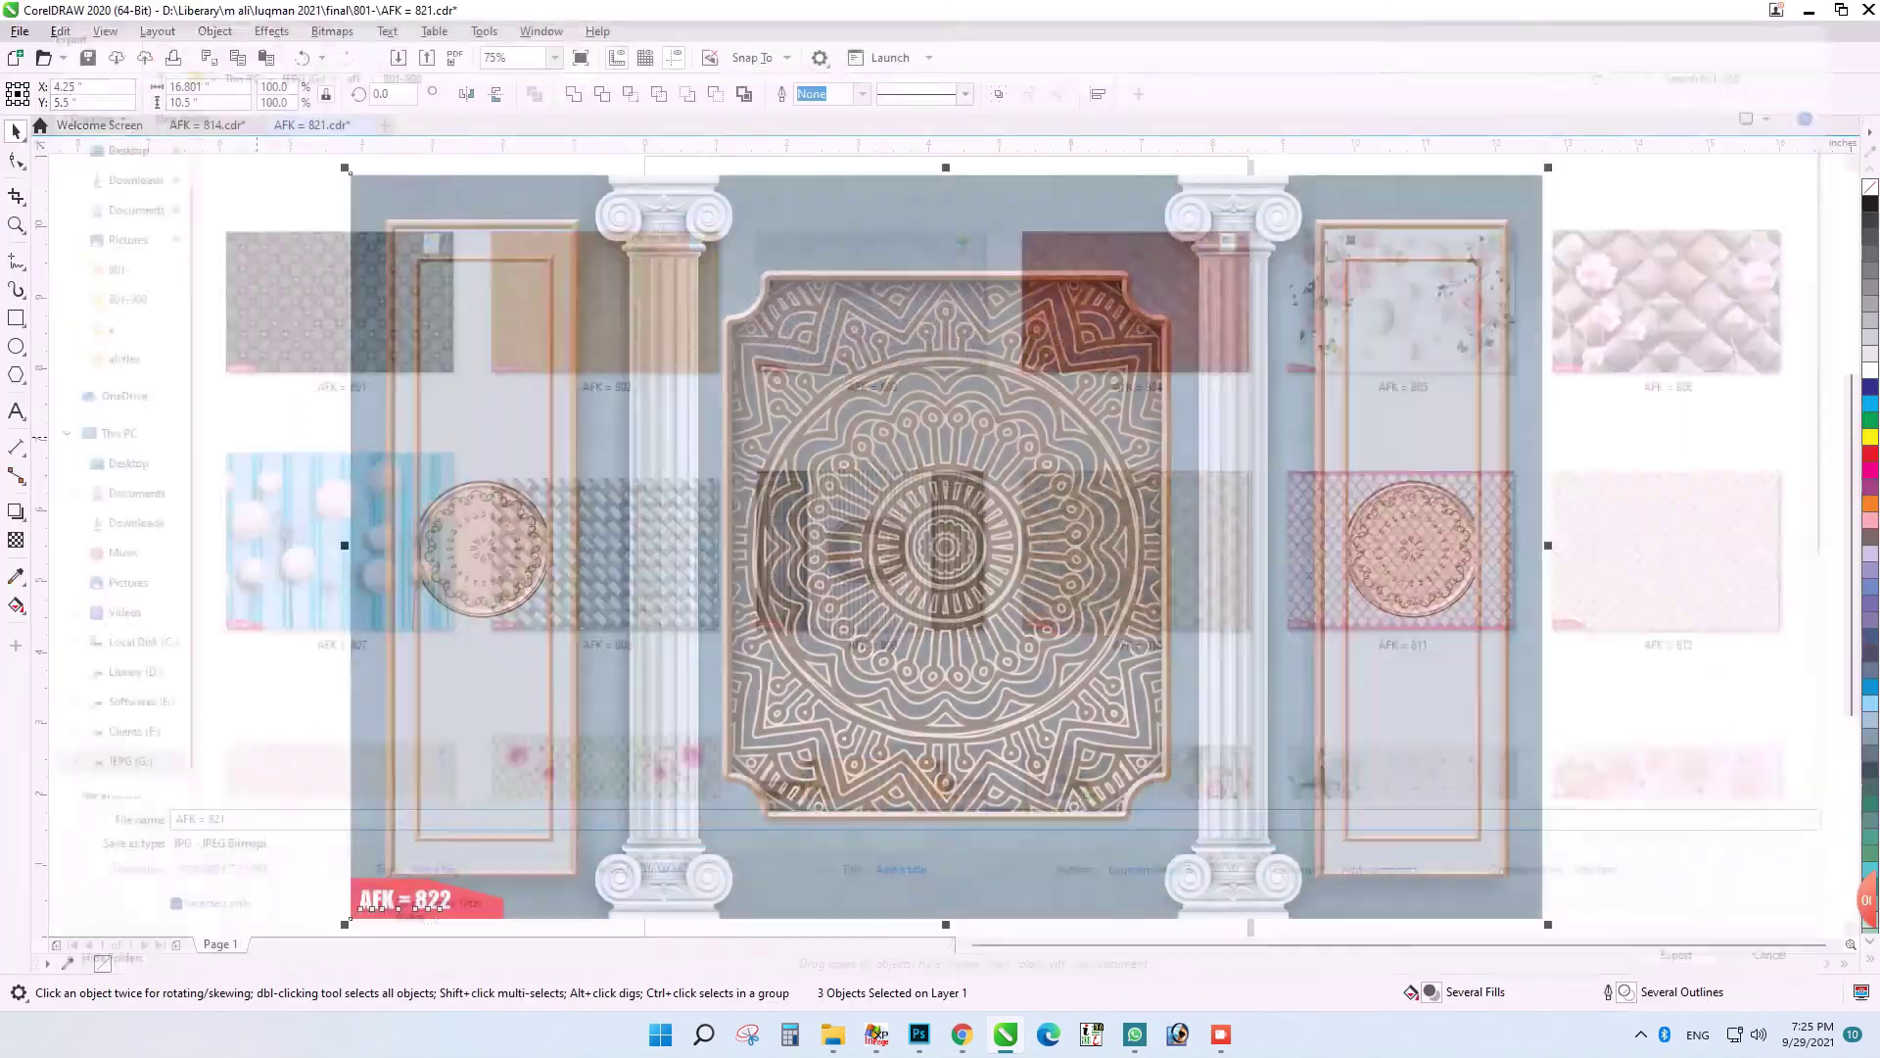